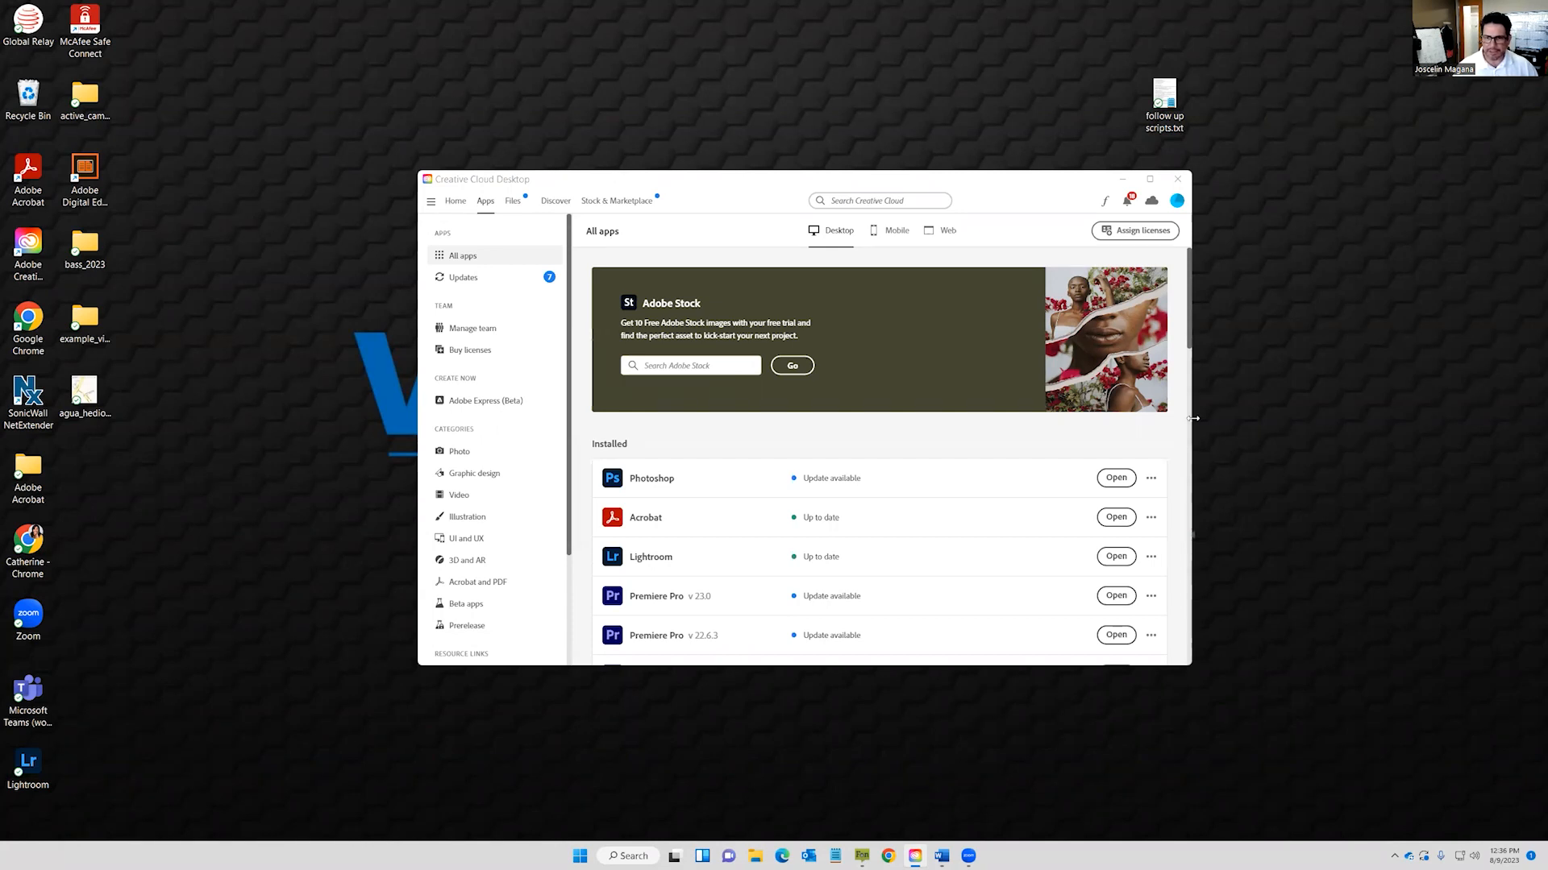
Launch Premiere Pro v23.0 from the Creative Cloud Desktop Installed apps list.
left_click(1132, 597)
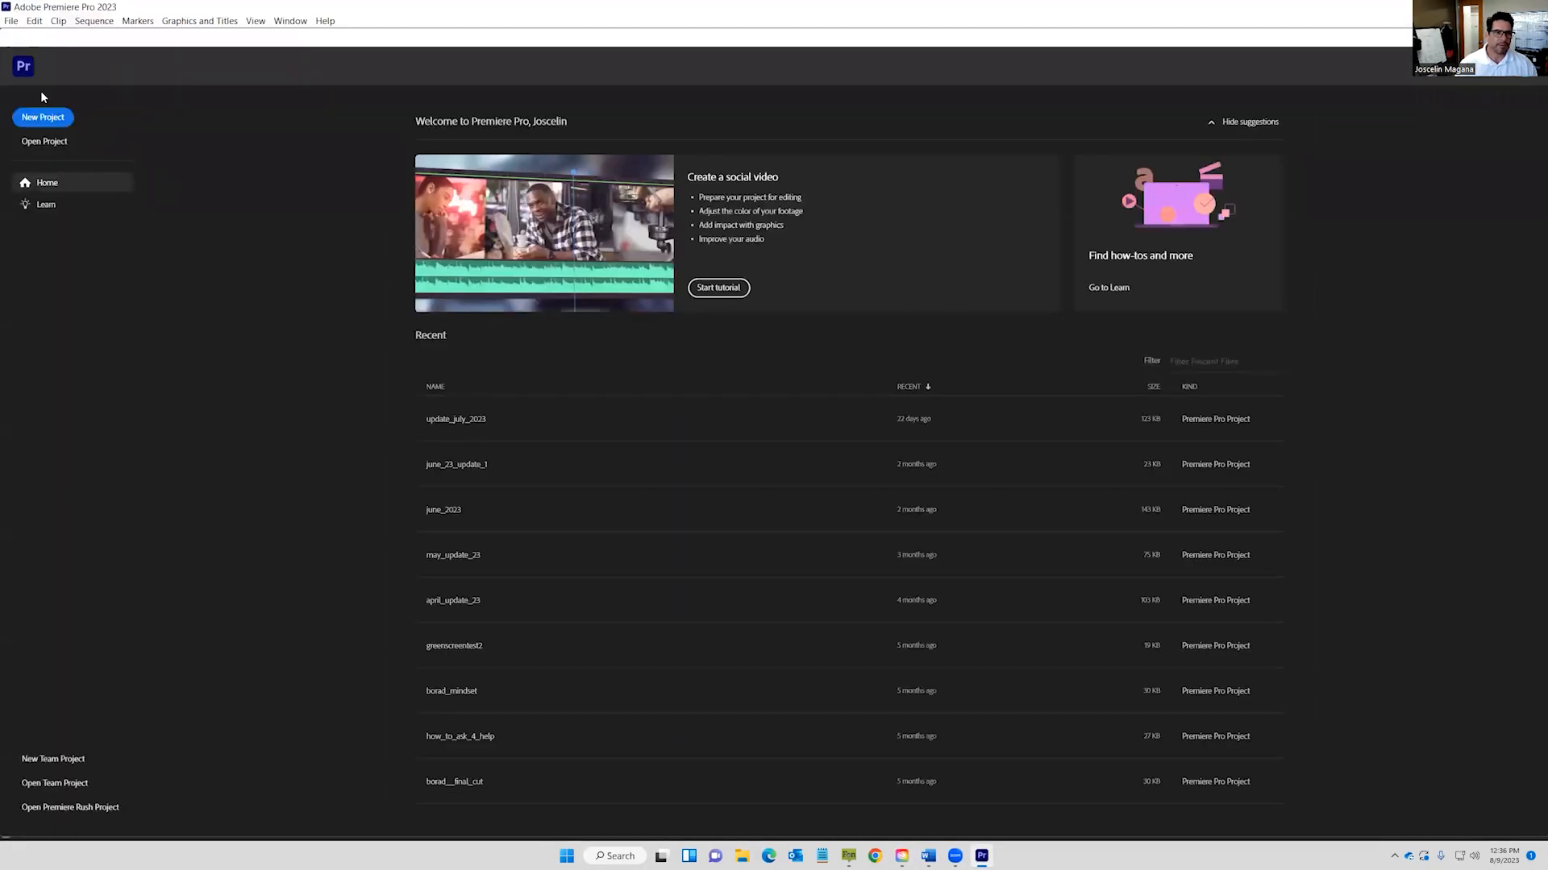
Create project most_imp_example1 with its location set to most_imp_part_example\Adobe.
left_click(44, 118)
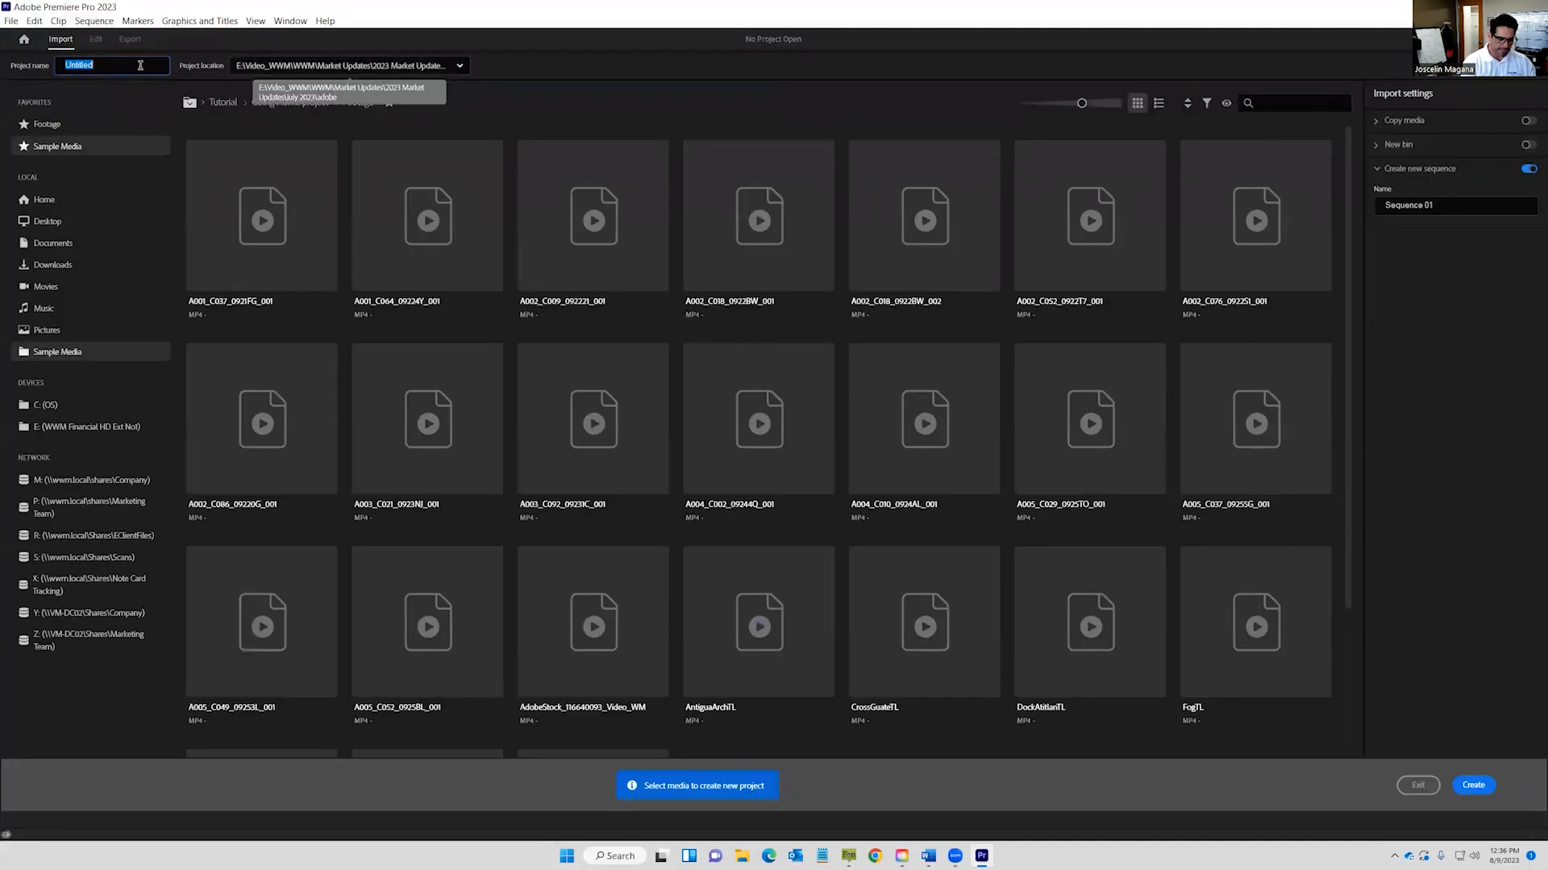
type("mos")
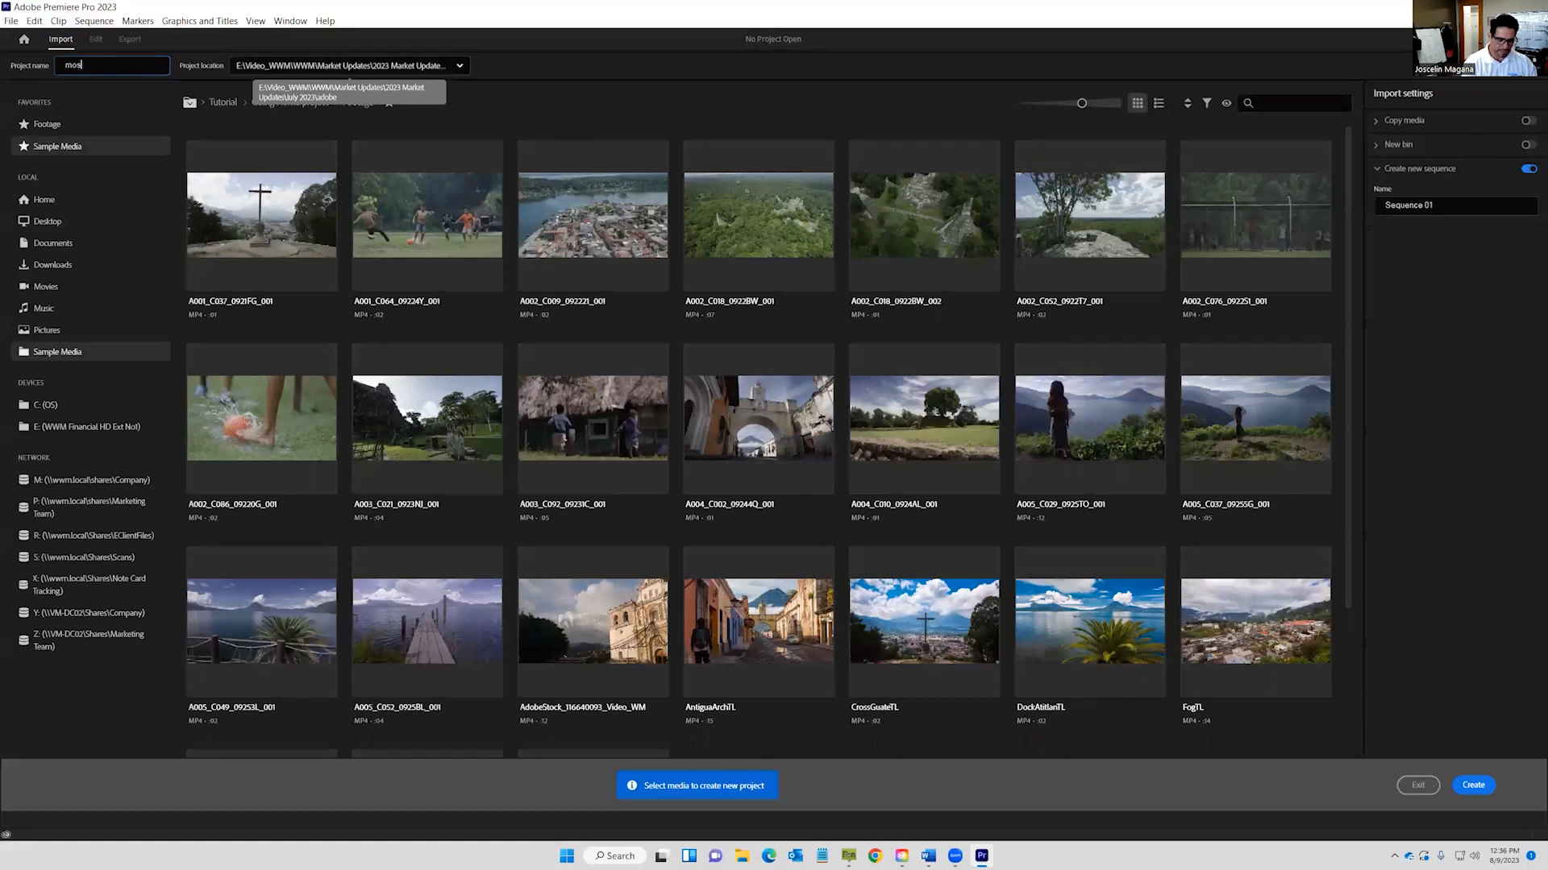
type("t_imp_exampl")
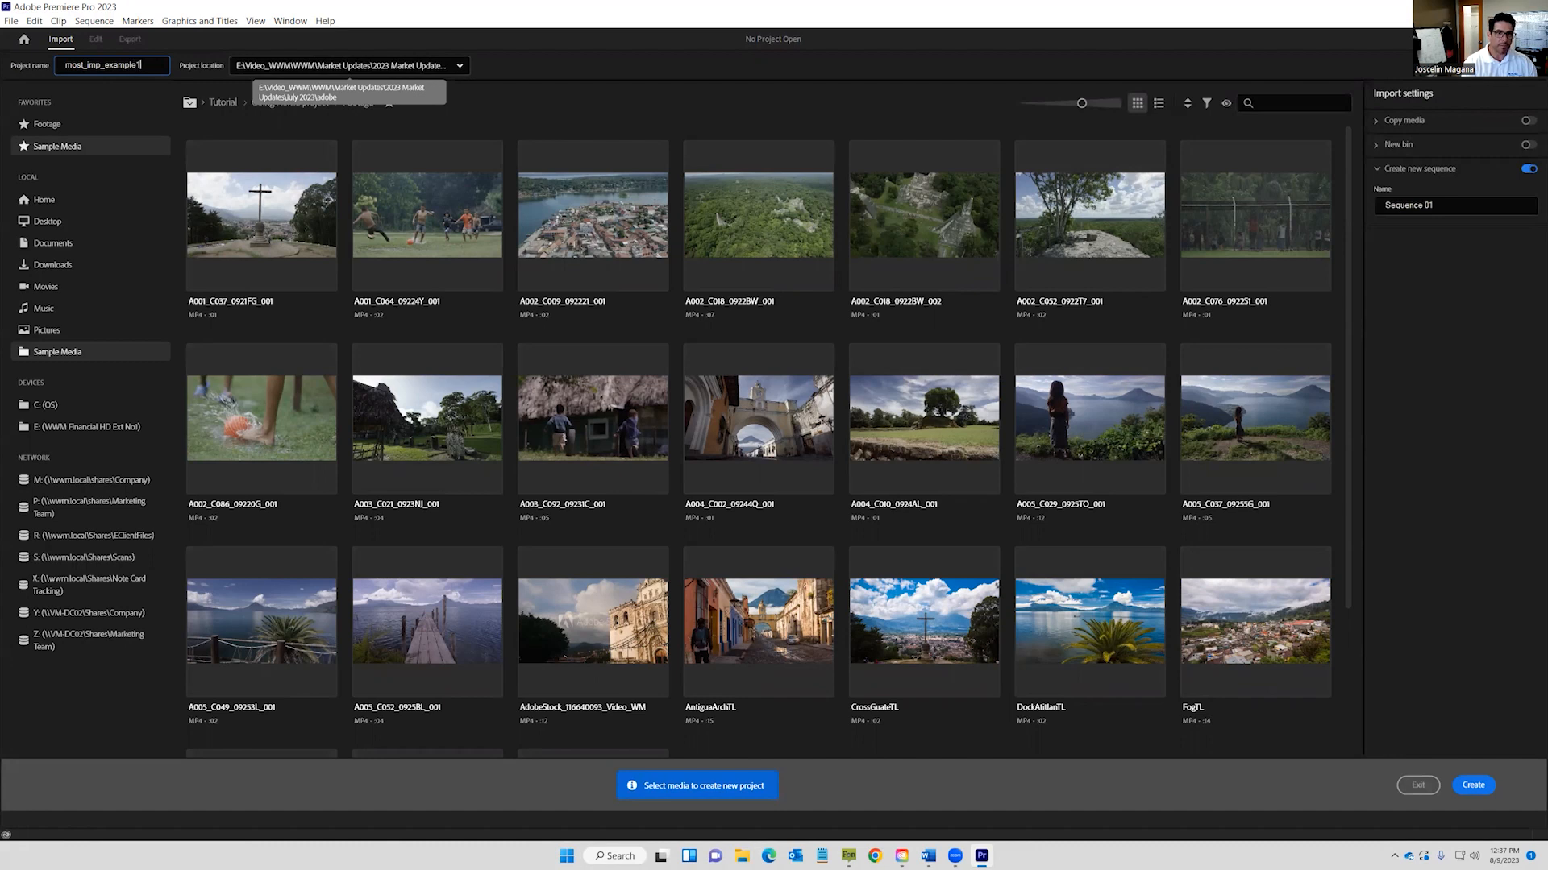
type("e1")
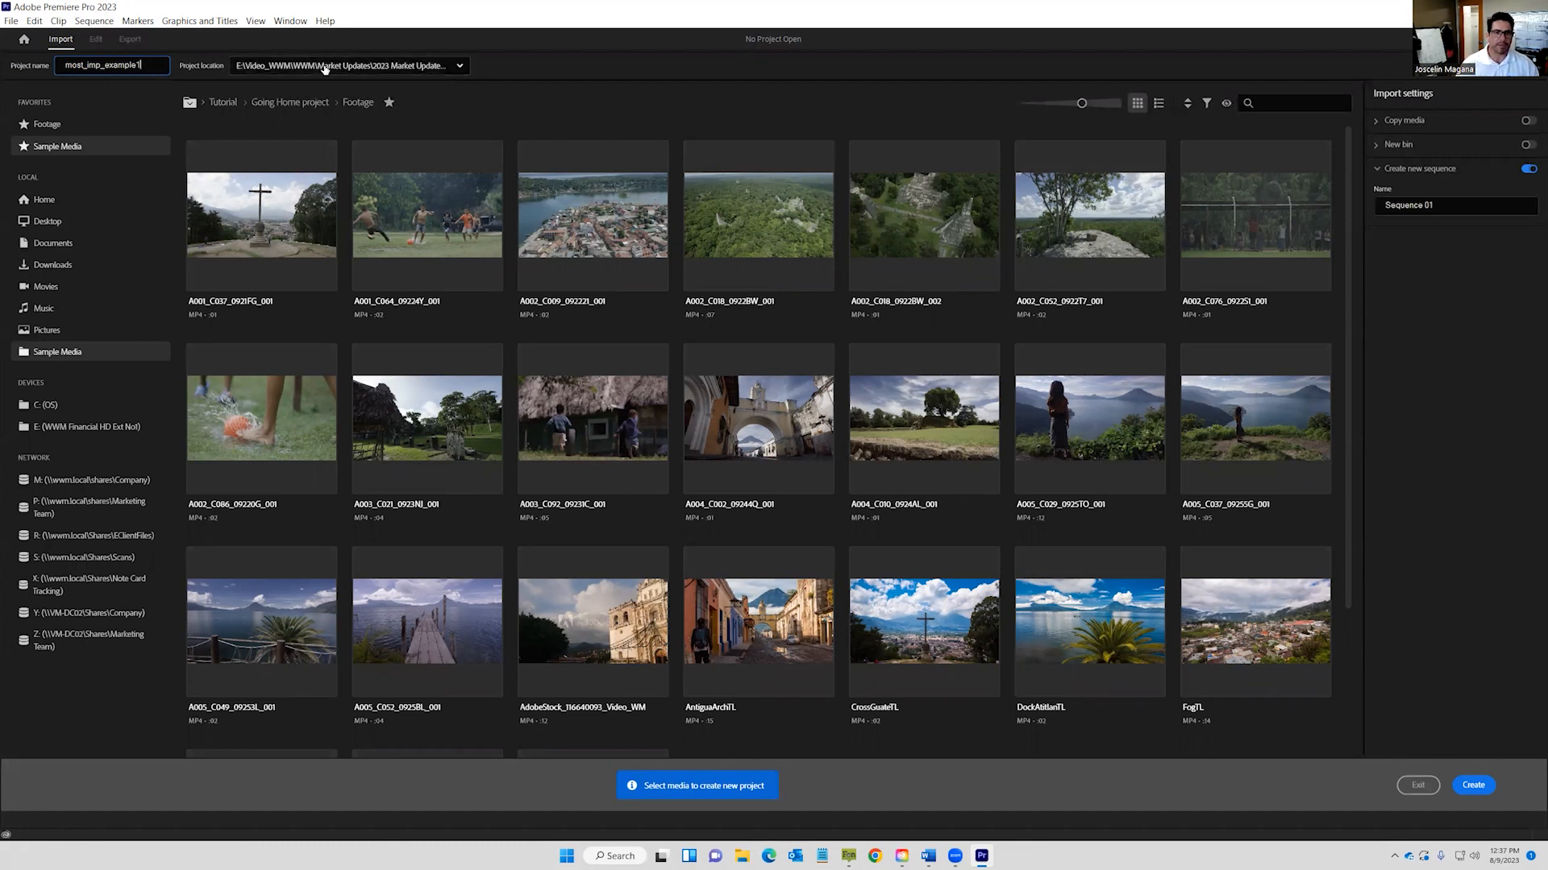
left_click(274, 65)
left_click(290, 291)
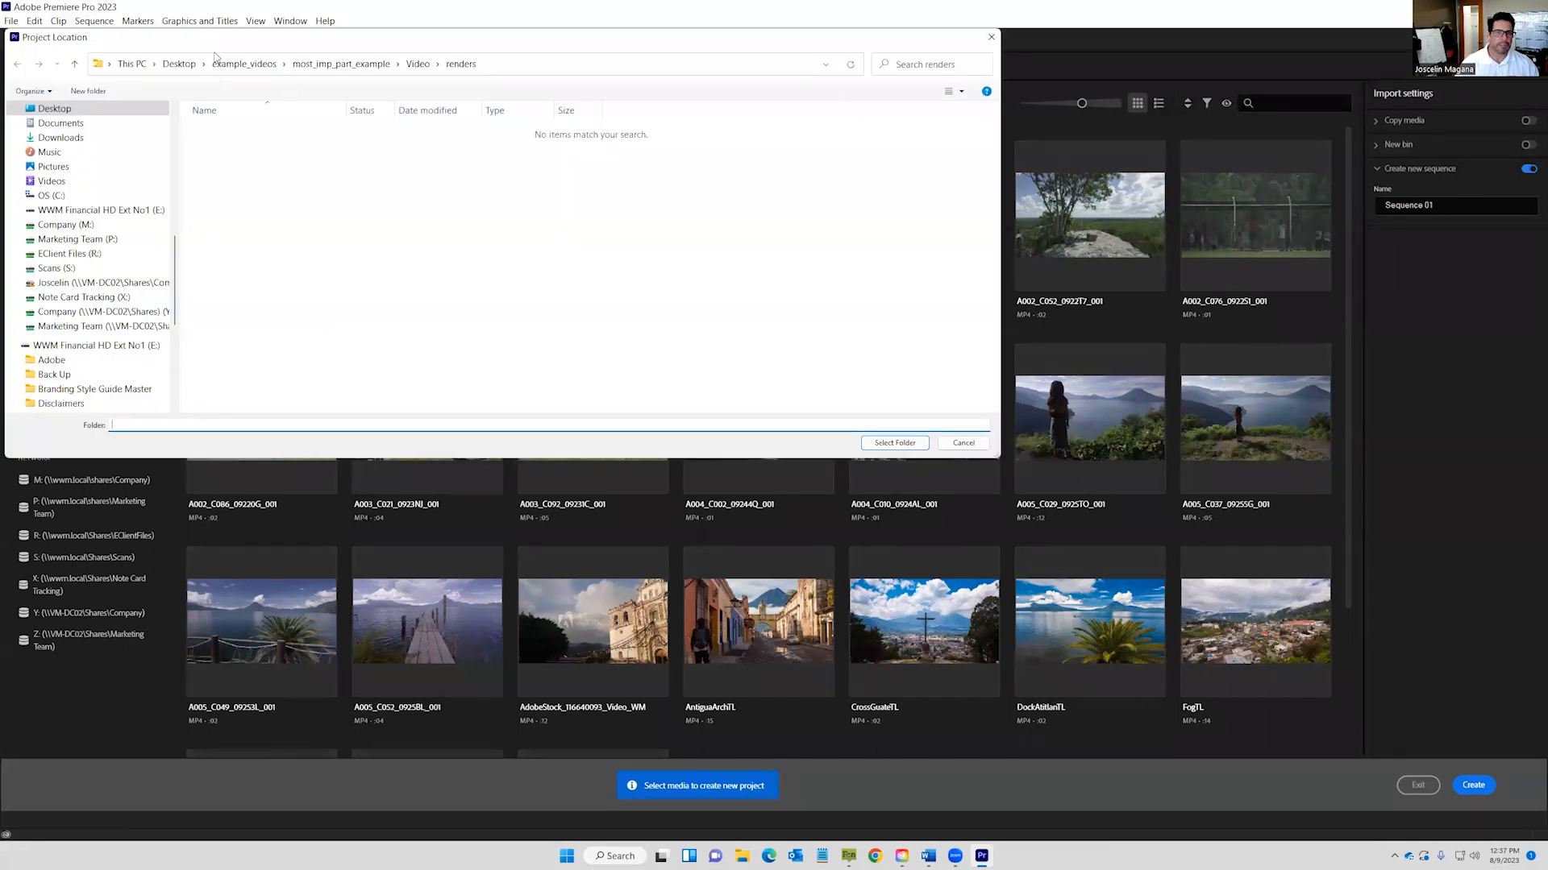
left_click(240, 64)
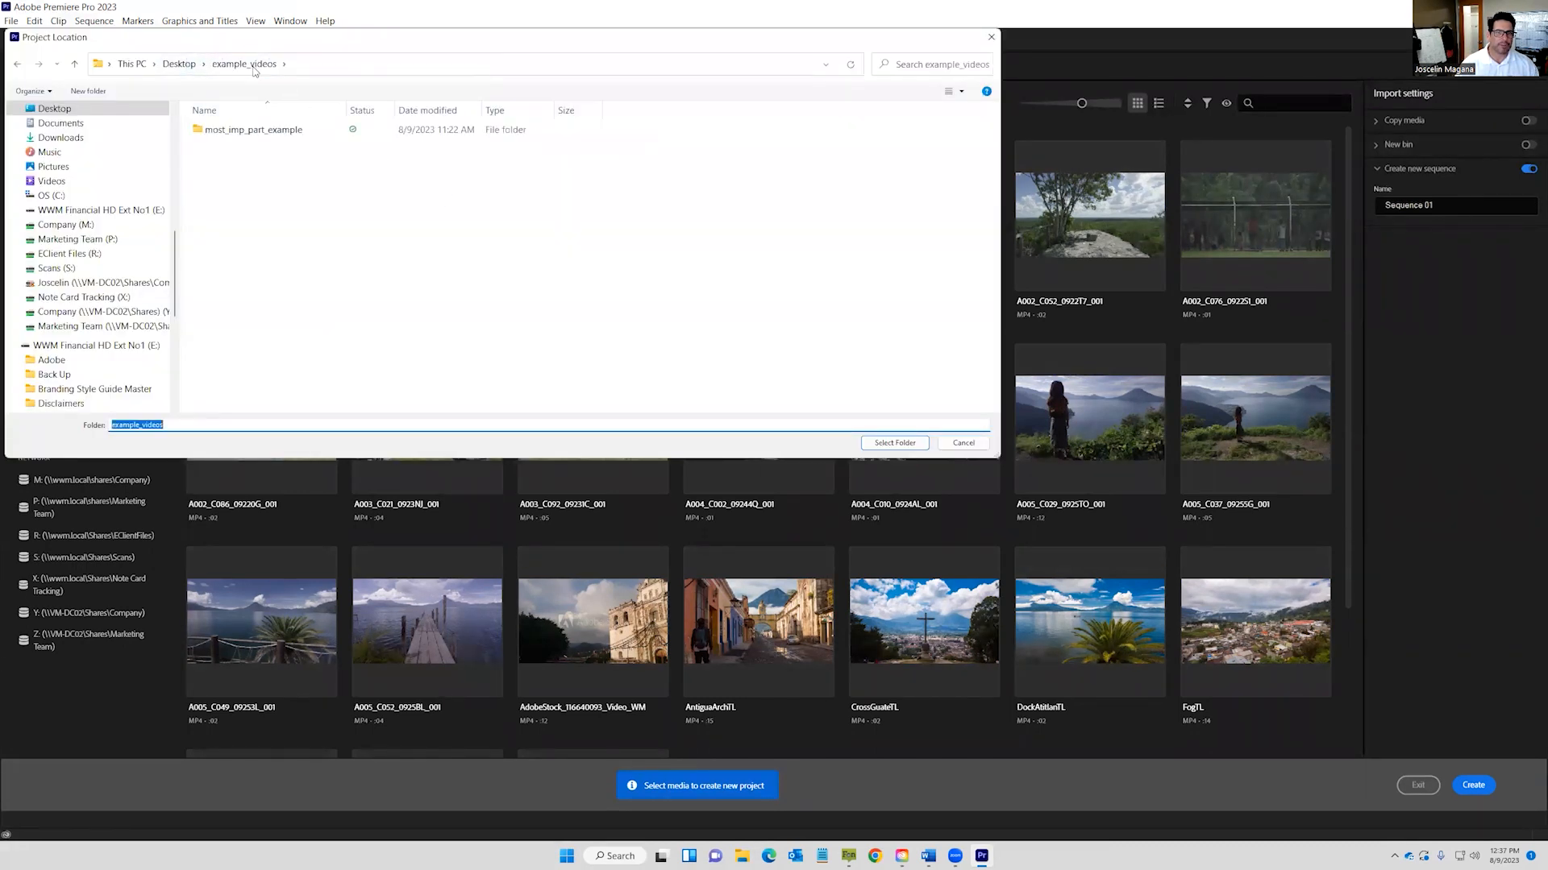
double_click(243, 130)
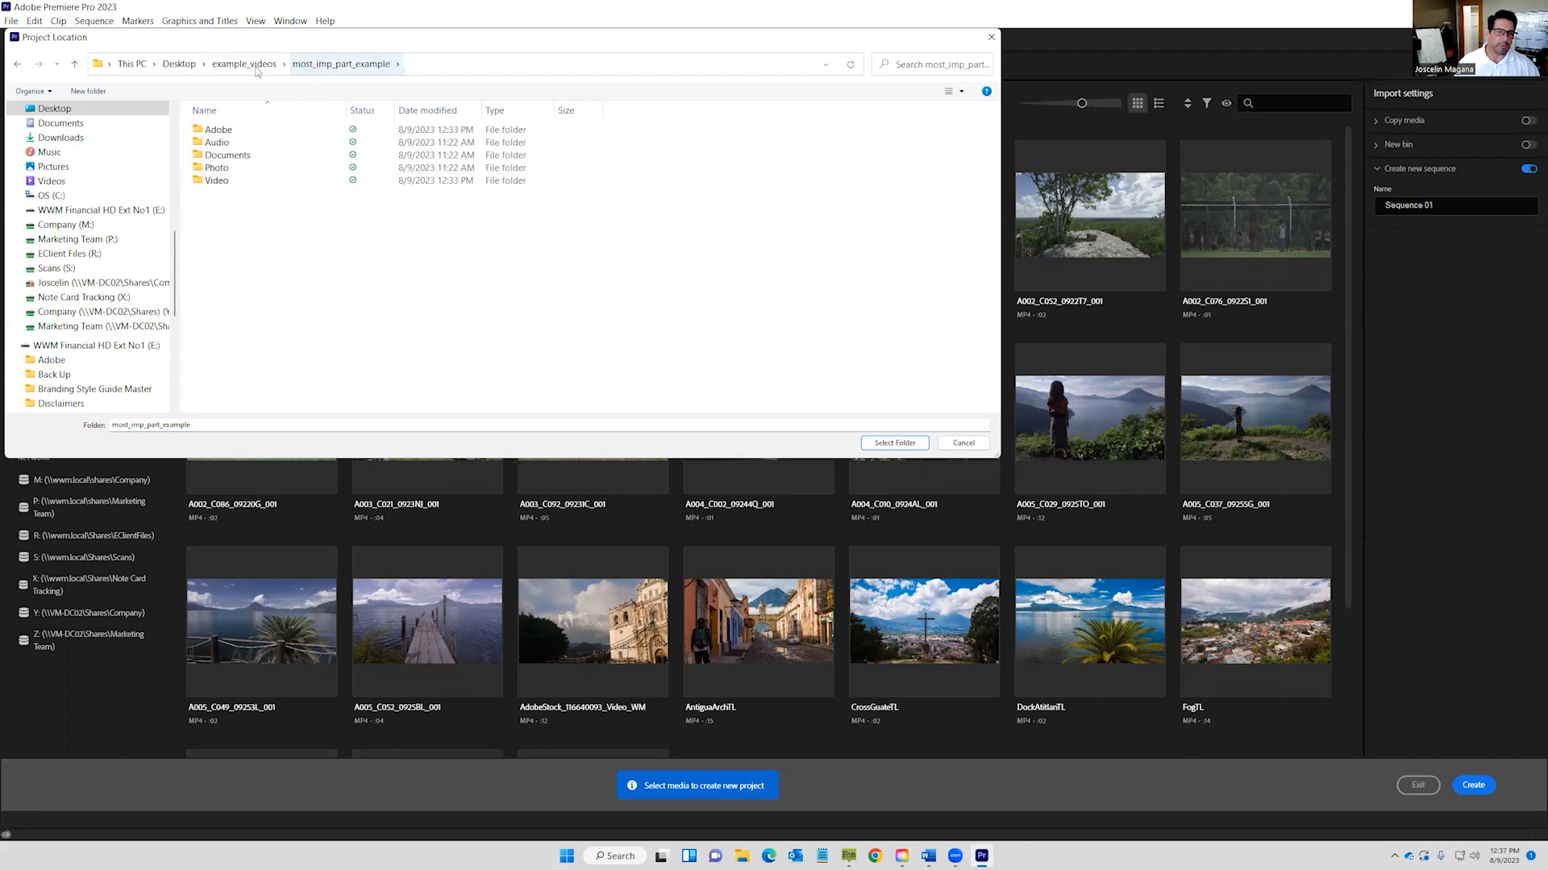
left_click(226, 131)
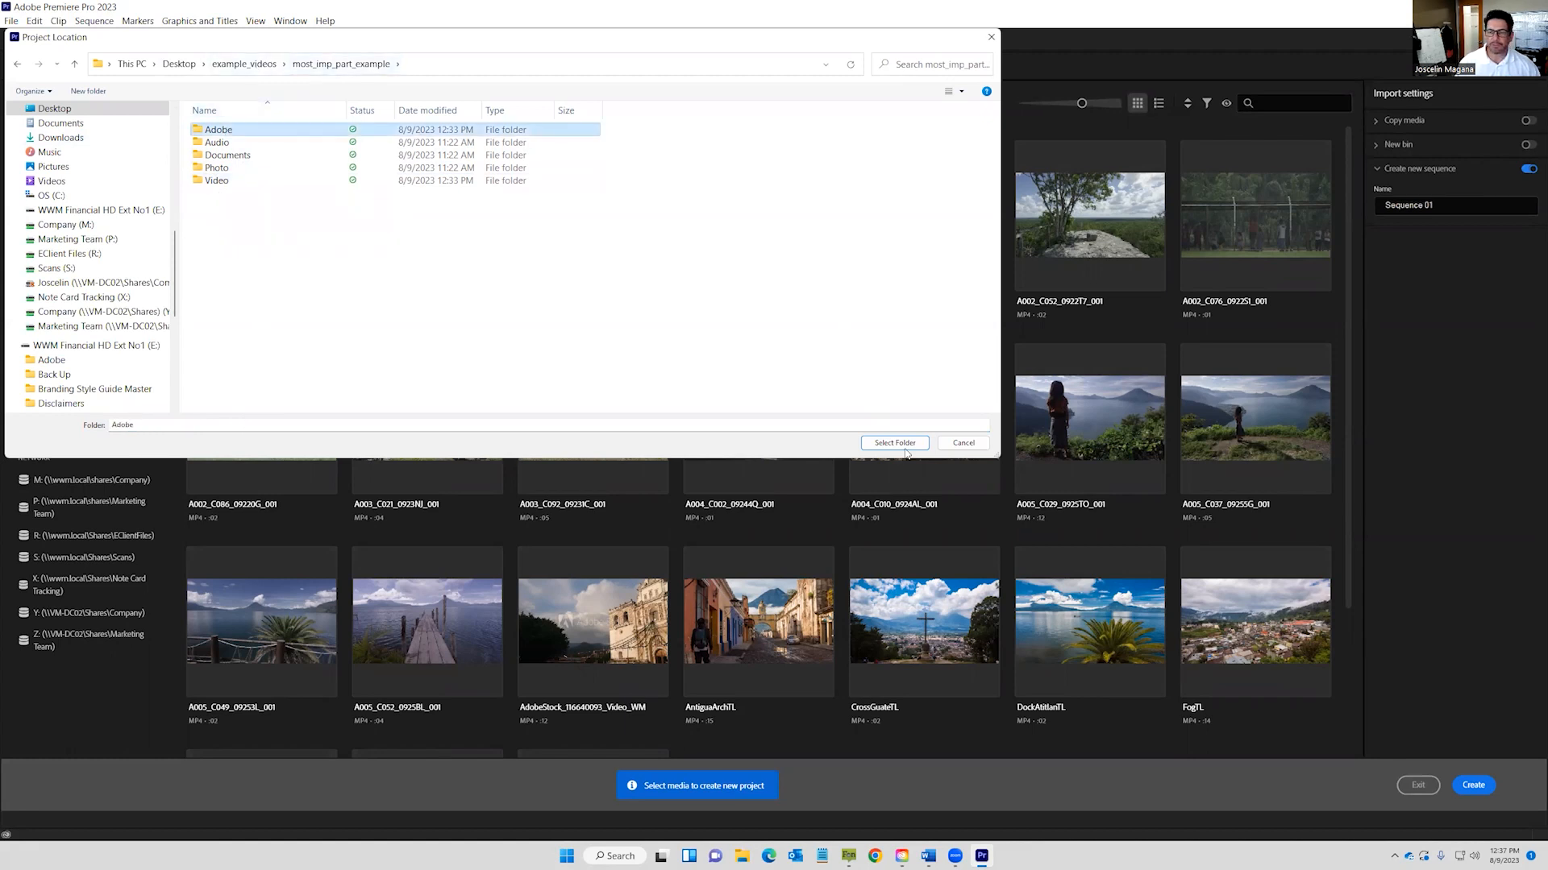
left_click(901, 446)
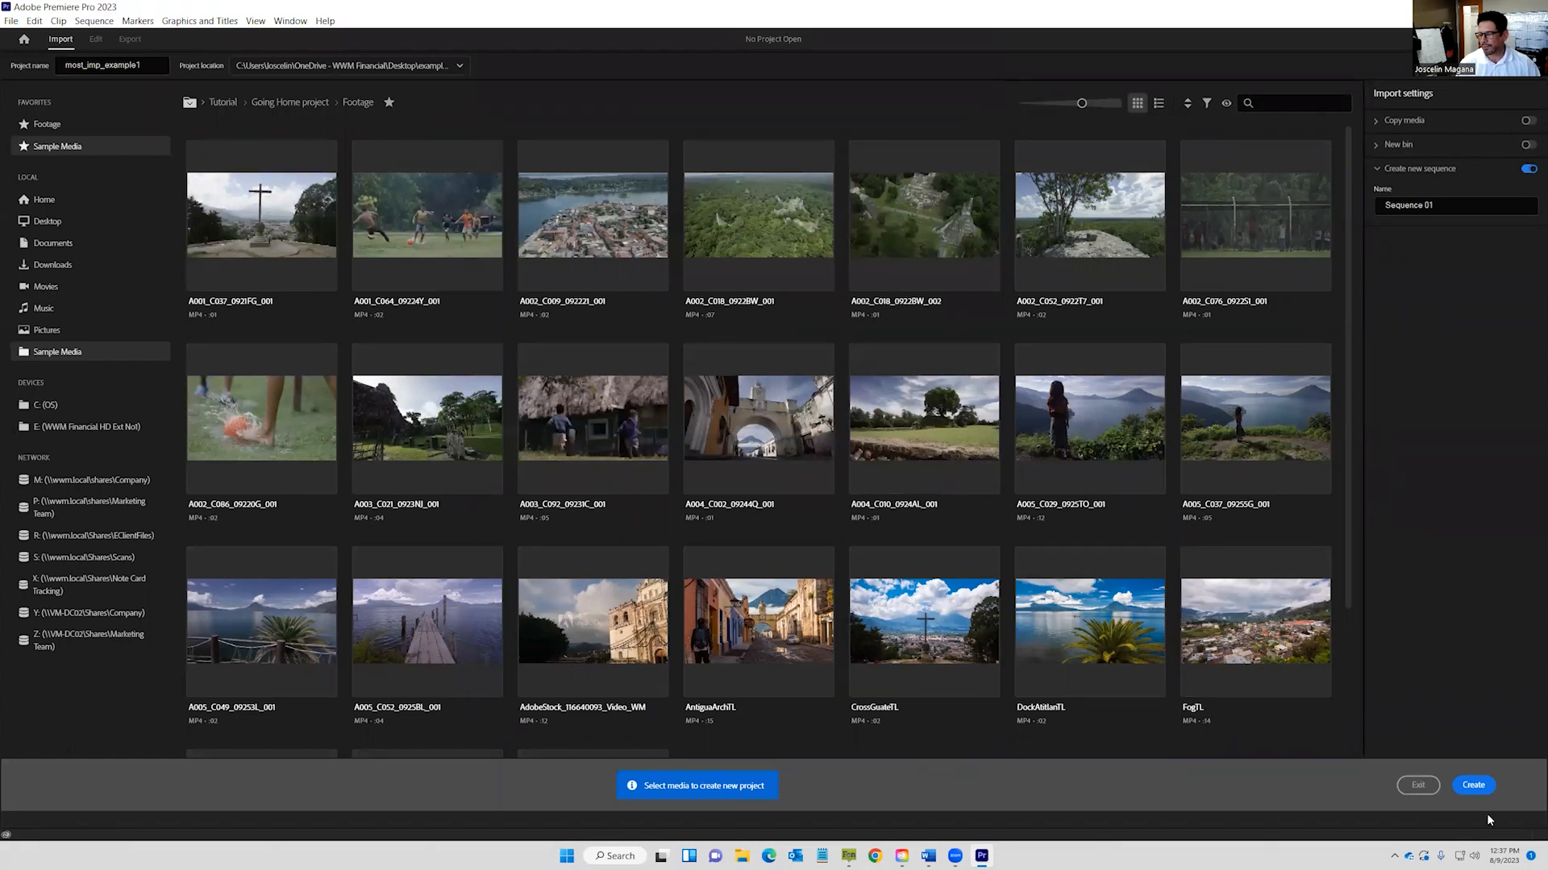
left_click(1475, 786)
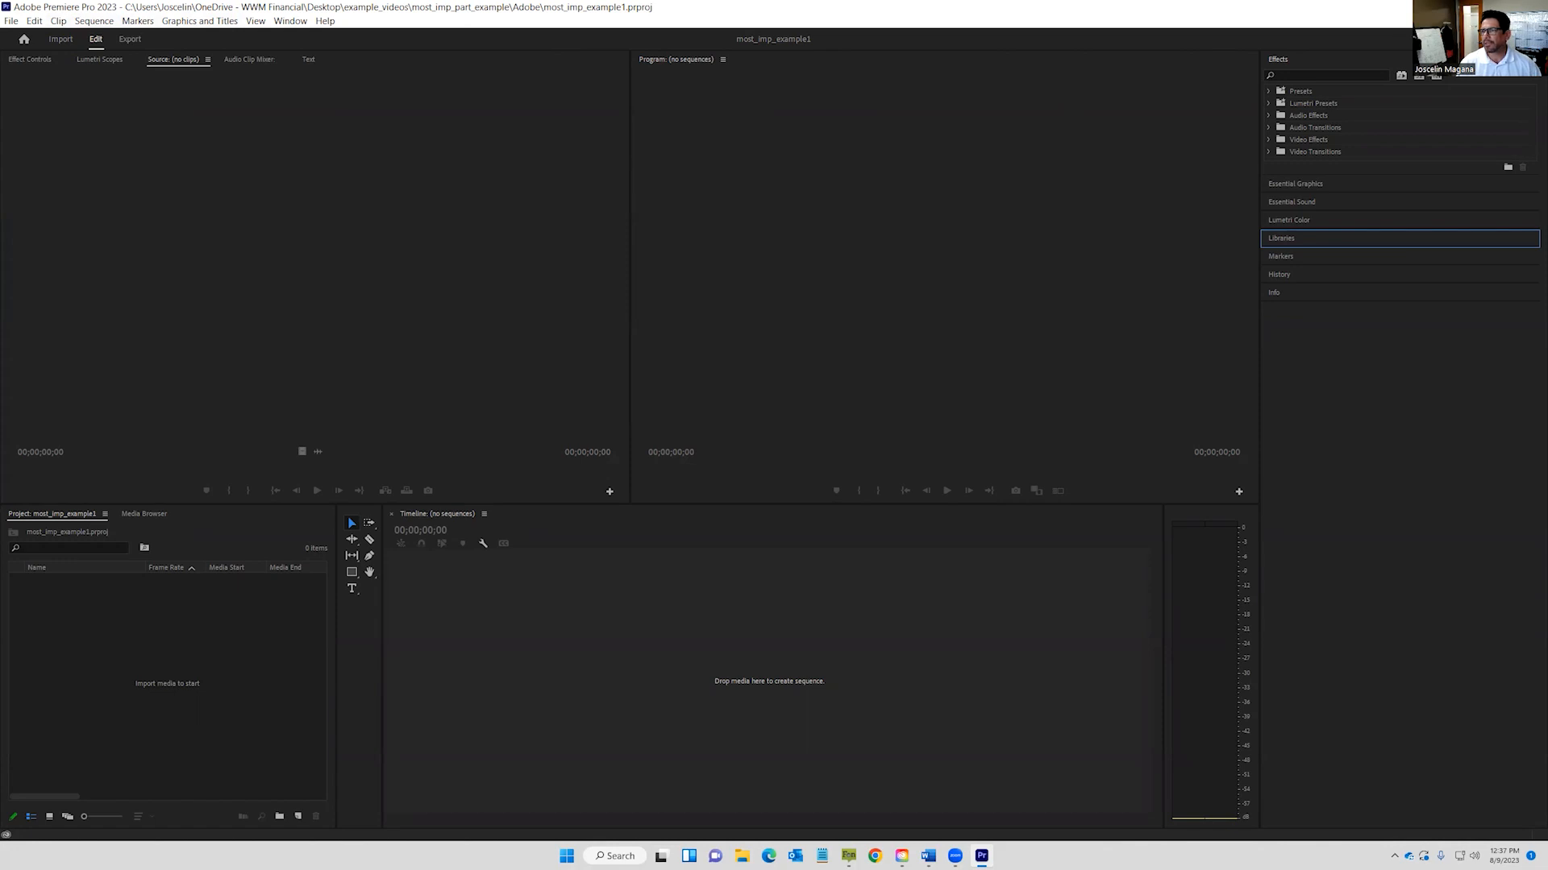
Switch to the Editing workspace and add a bin named video.
left_click(1479, 39)
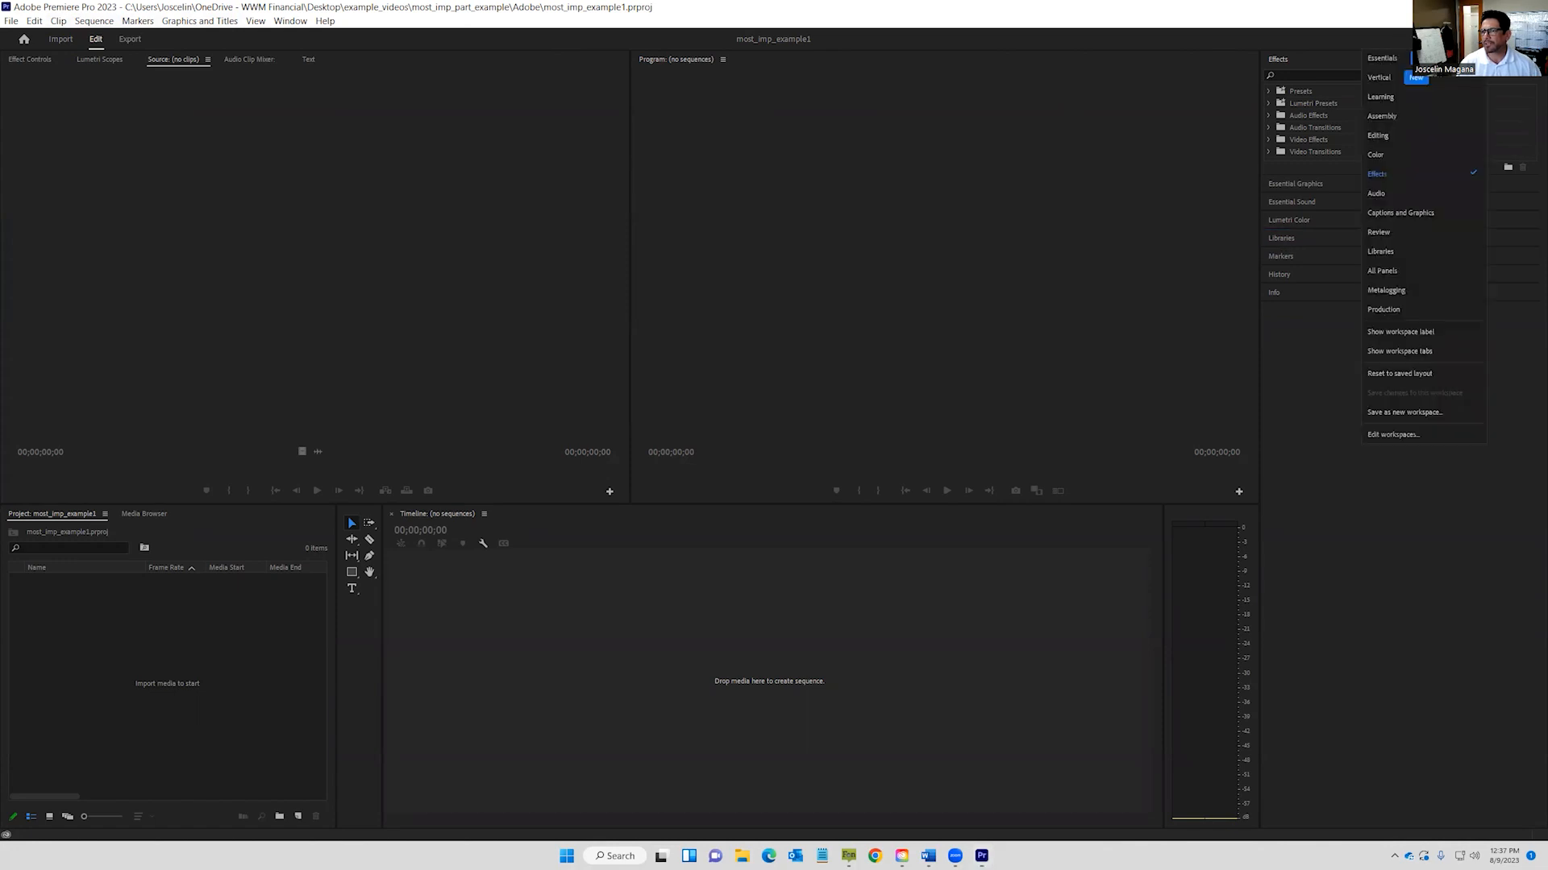
left_click(1395, 137)
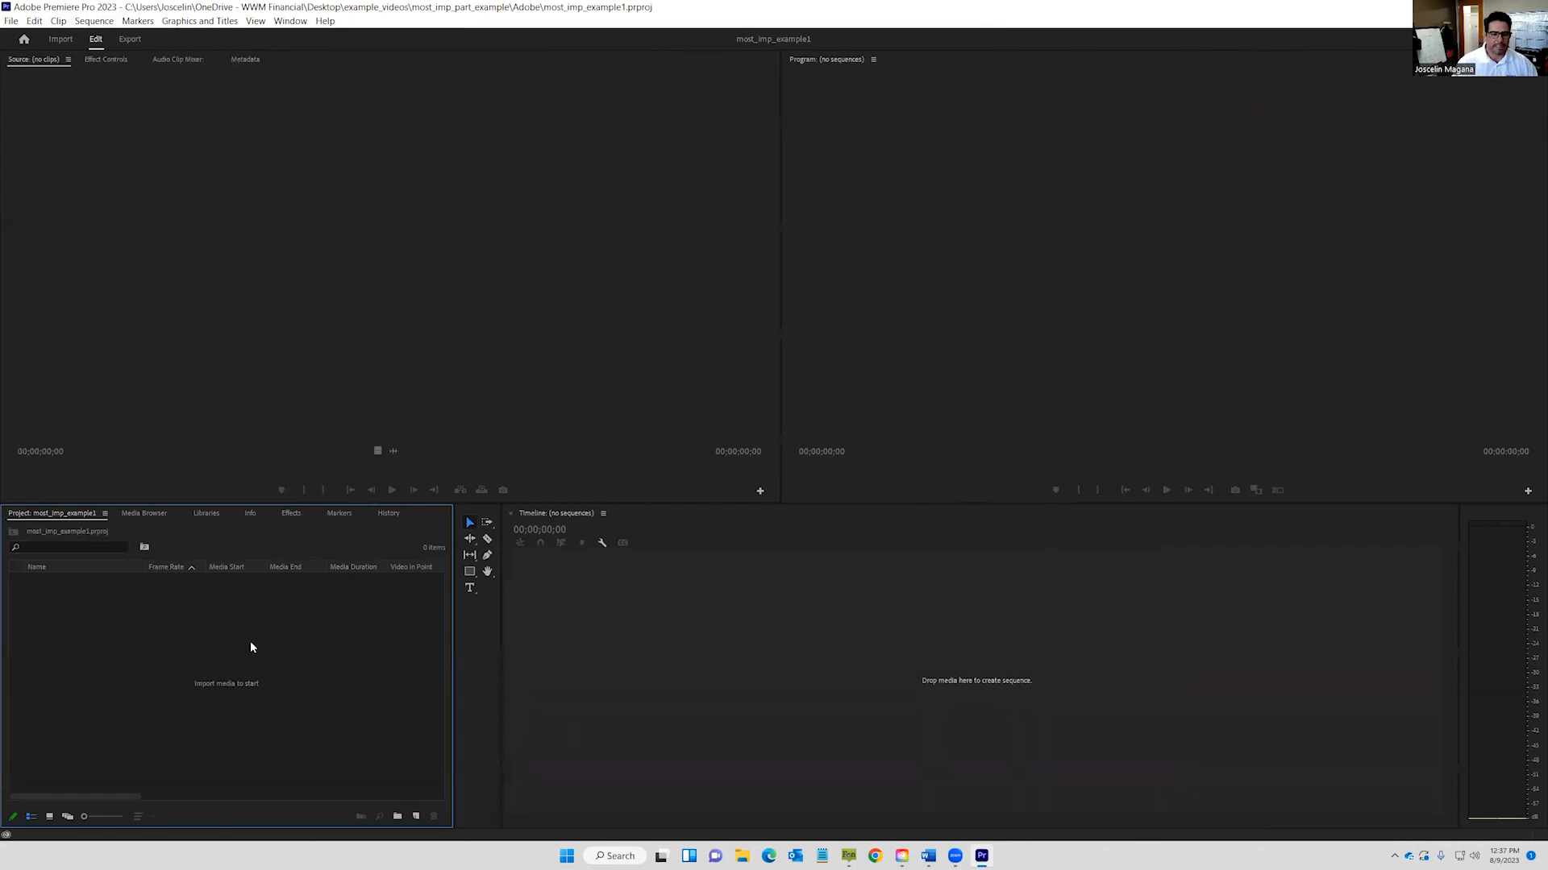
left_click(398, 817)
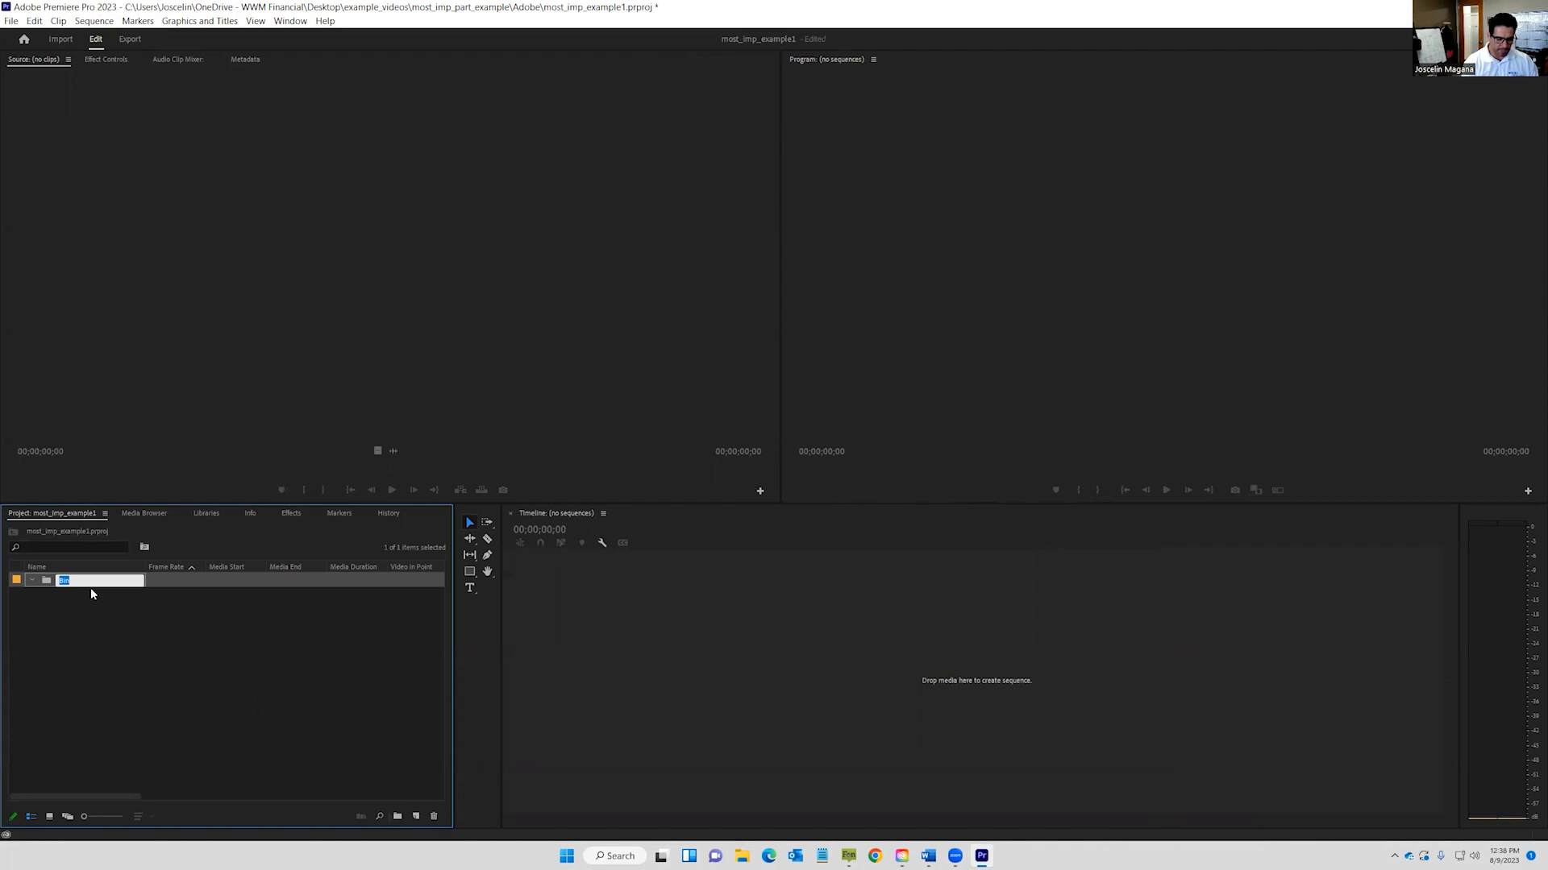
type("video")
key("Return")
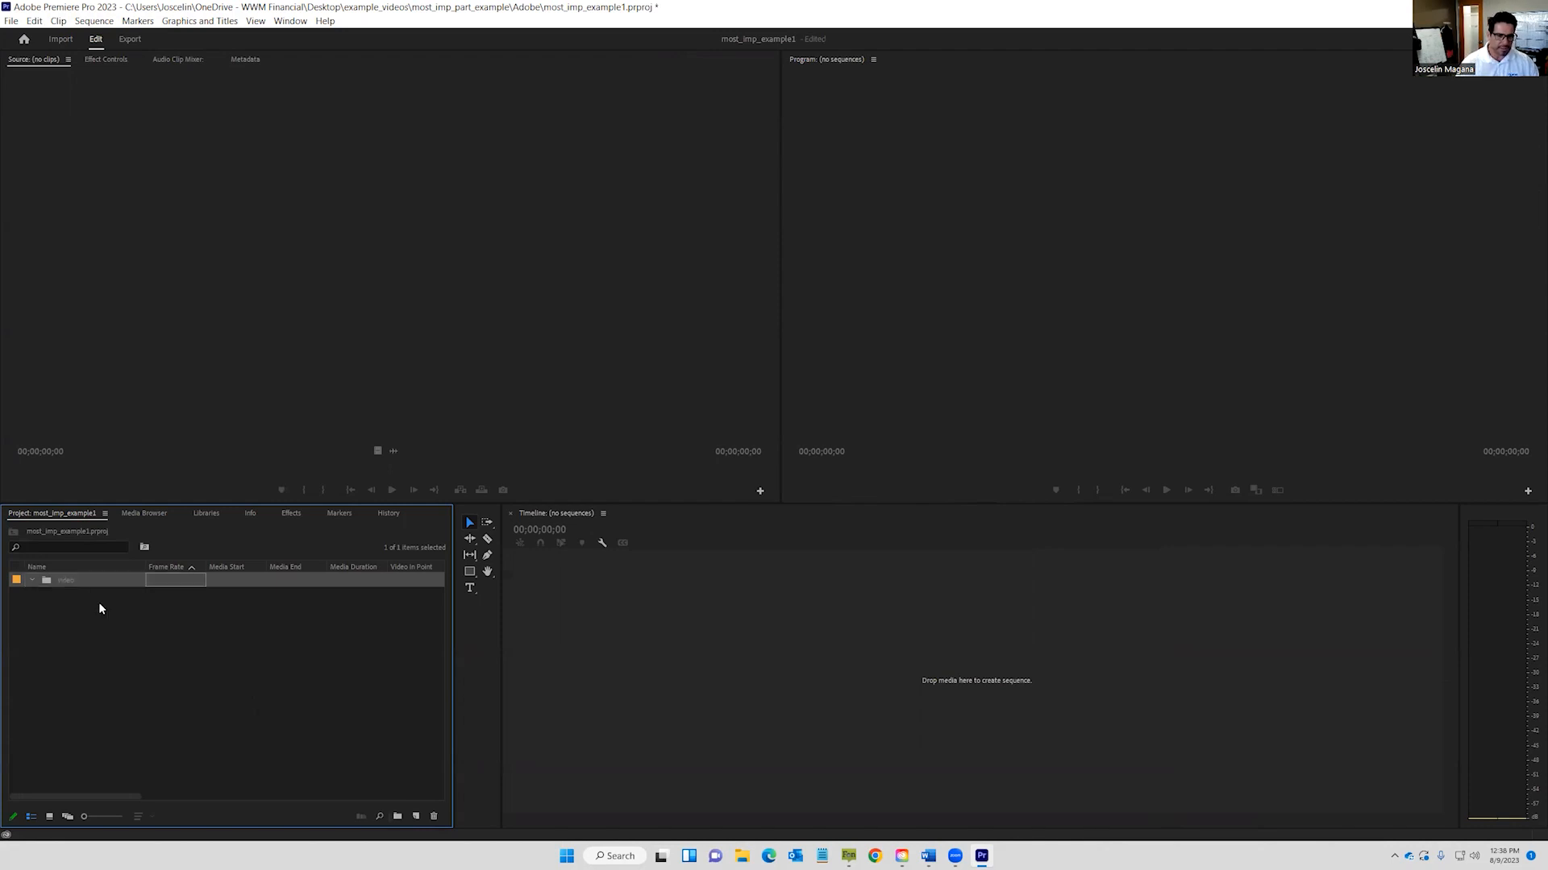
Add two more project bins named audio and photo.
left_click(98, 602)
left_click(397, 816)
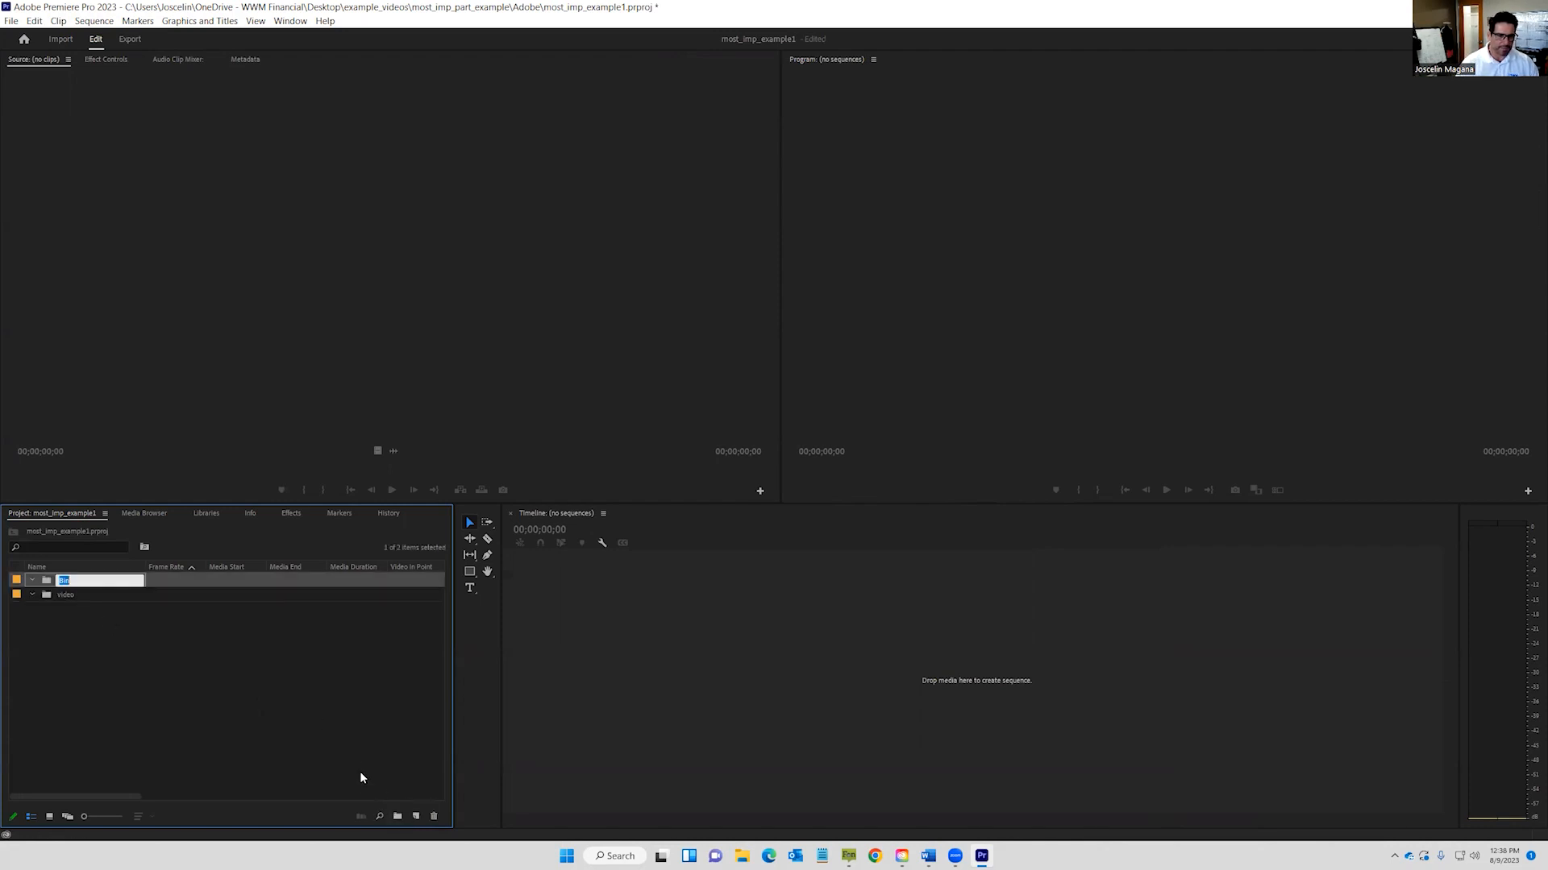
type("audio")
key("Tab")
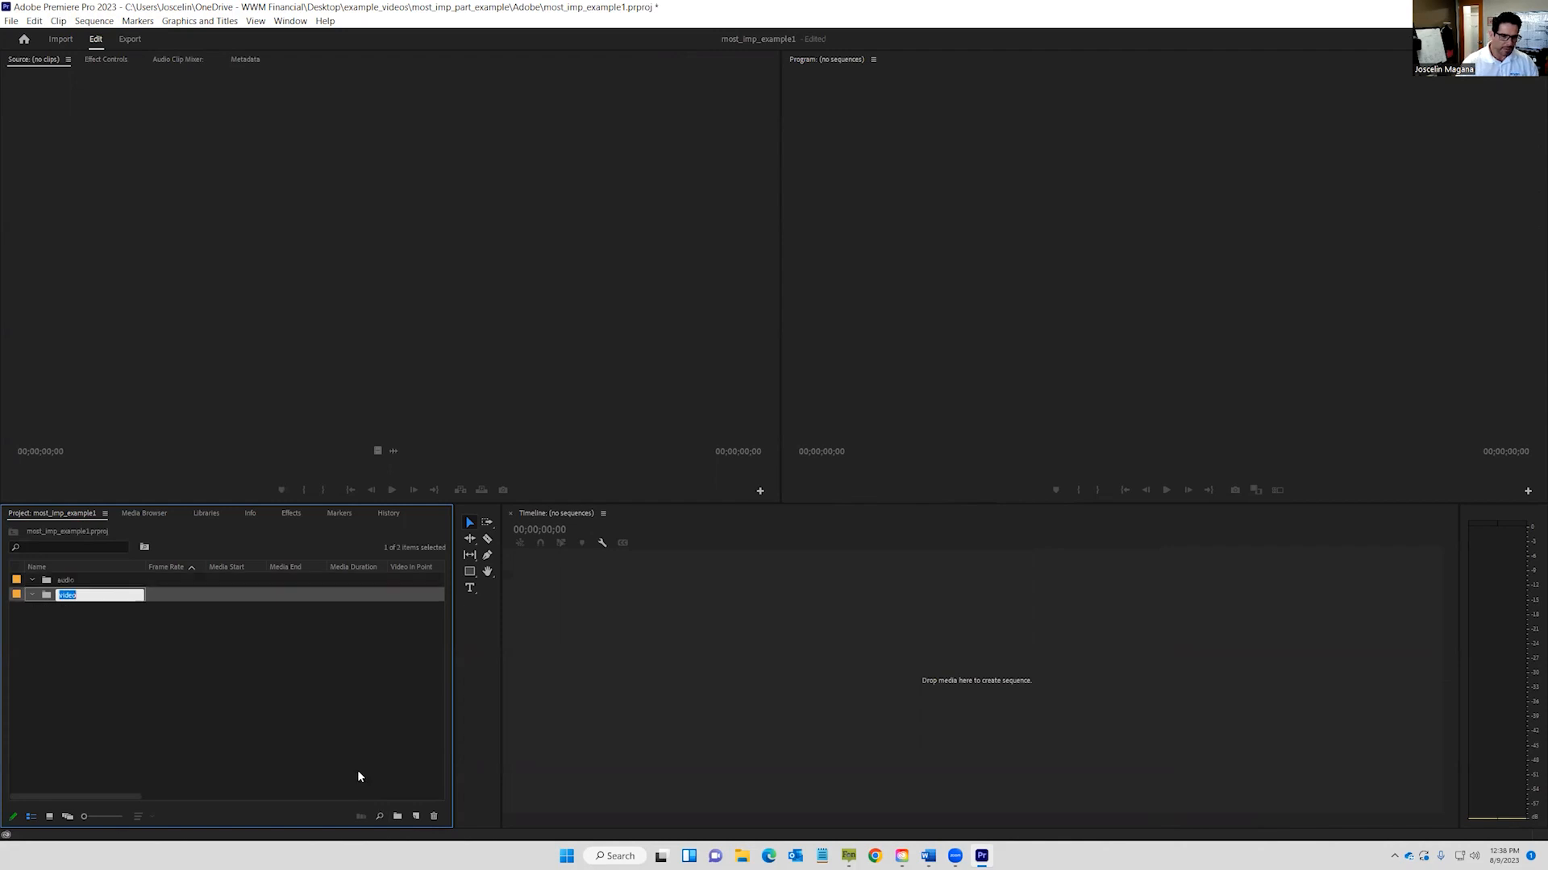
left_click(350, 759)
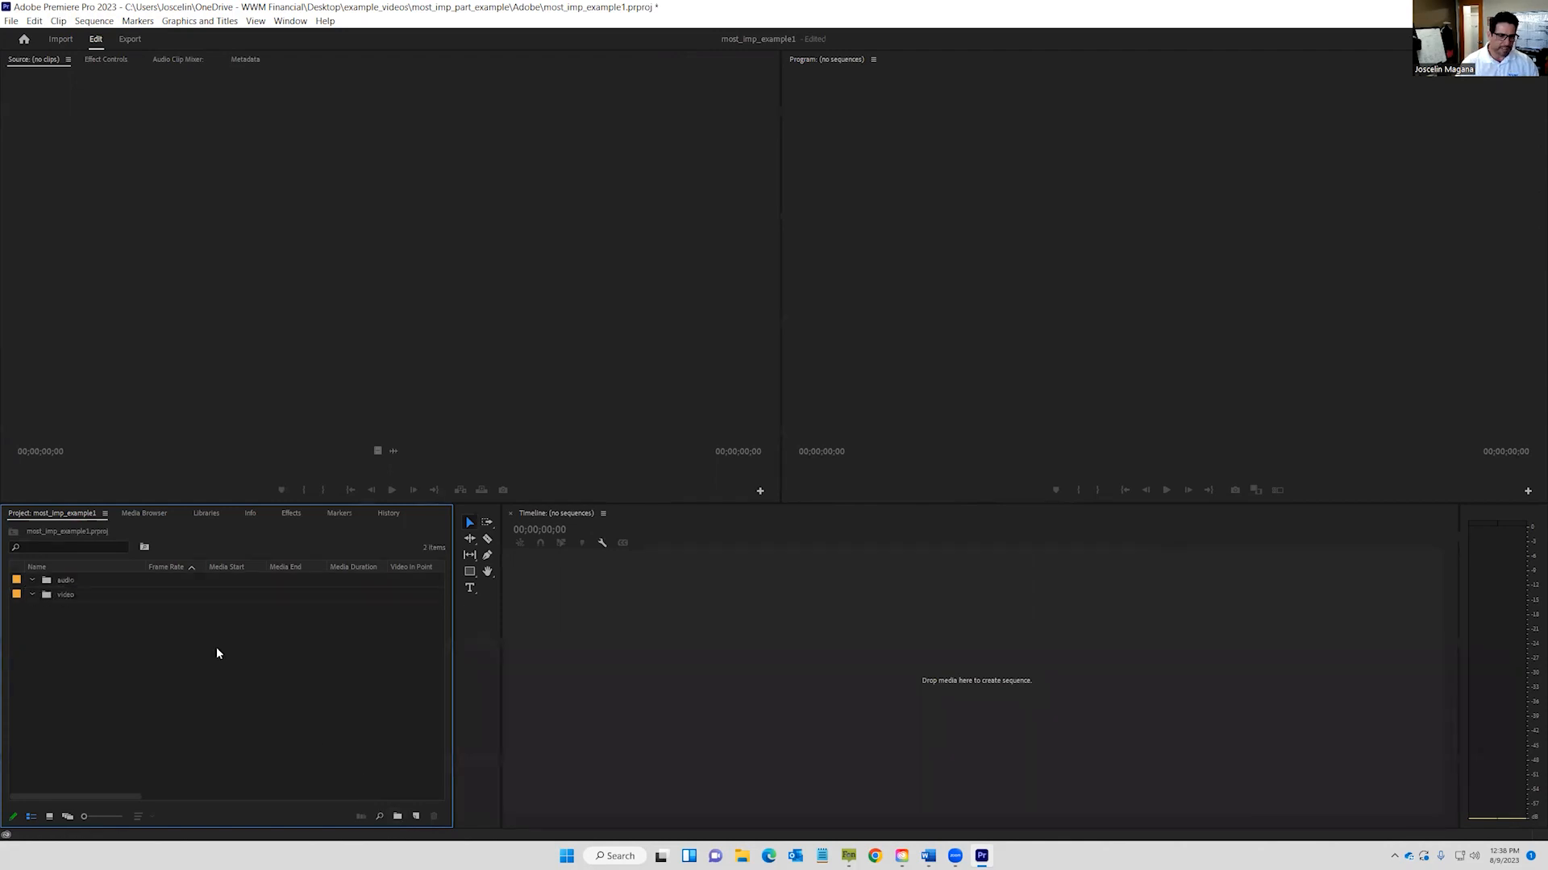
left_click(398, 816)
type("photo")
key("Tab")
left_click(234, 713)
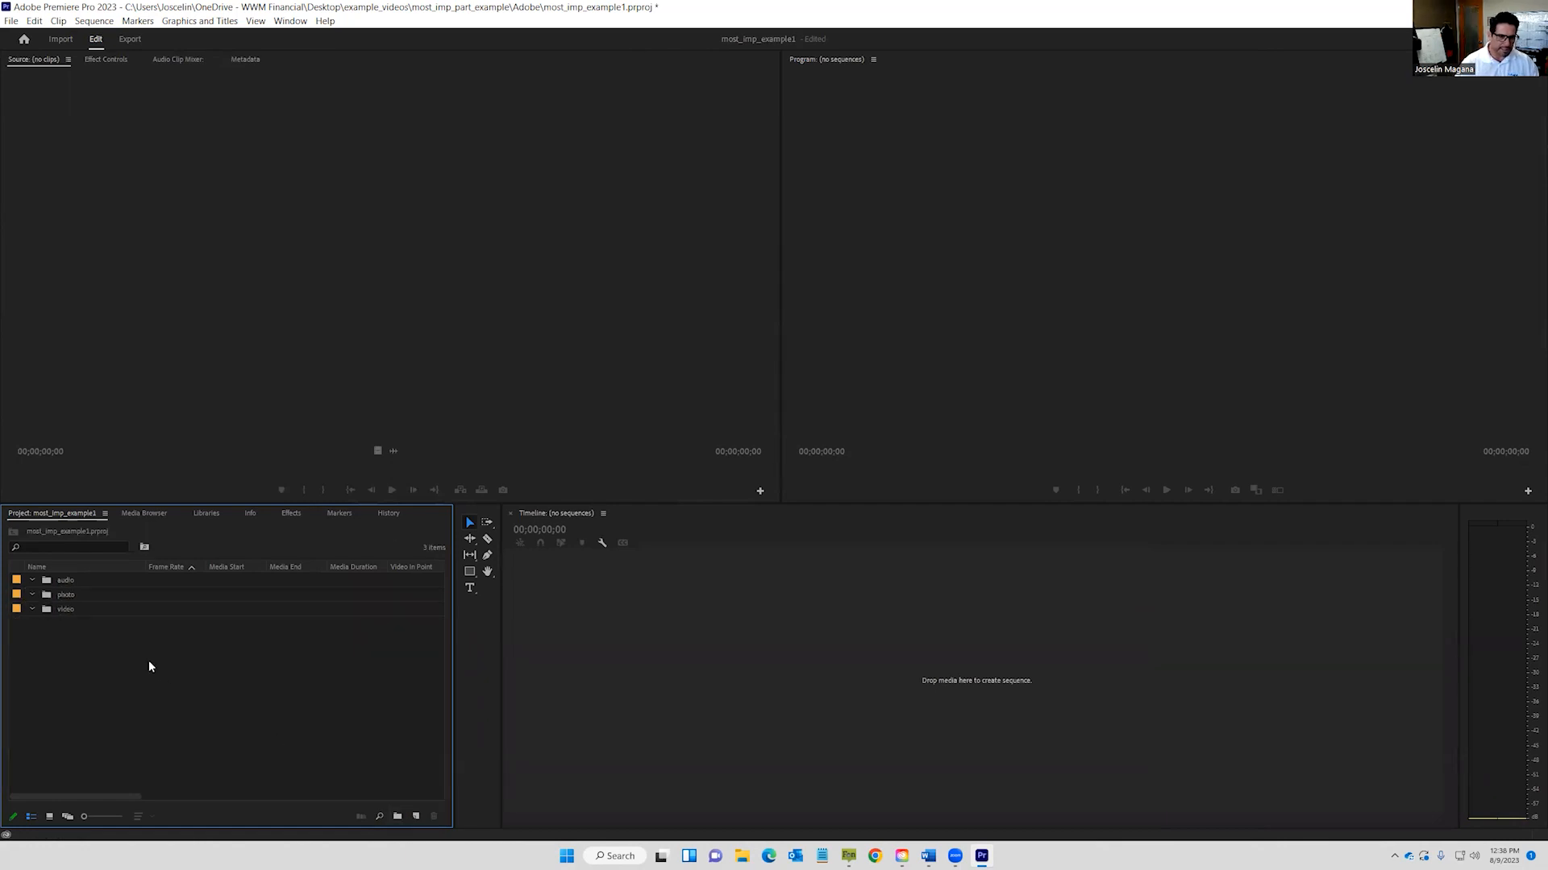
Create an animation bin nested inside the video bin.
left_click(94, 610)
left_click(95, 610)
left_click(162, 614)
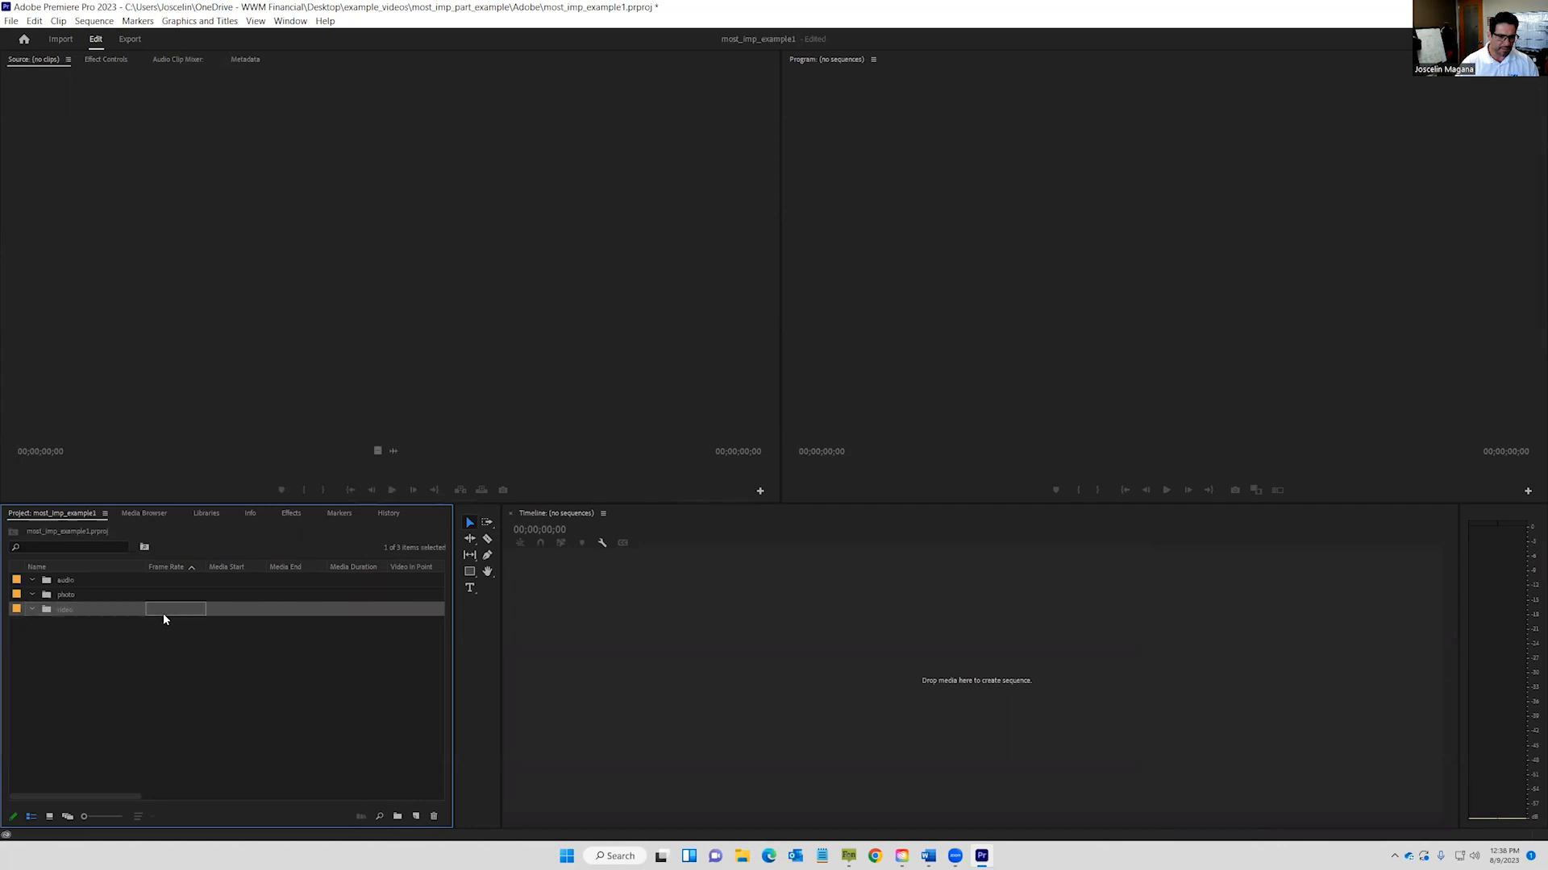
left_click(92, 631)
double_click(50, 610)
left_click(397, 817)
type("animation")
key("Return")
left_click(332, 738)
left_click(14, 533)
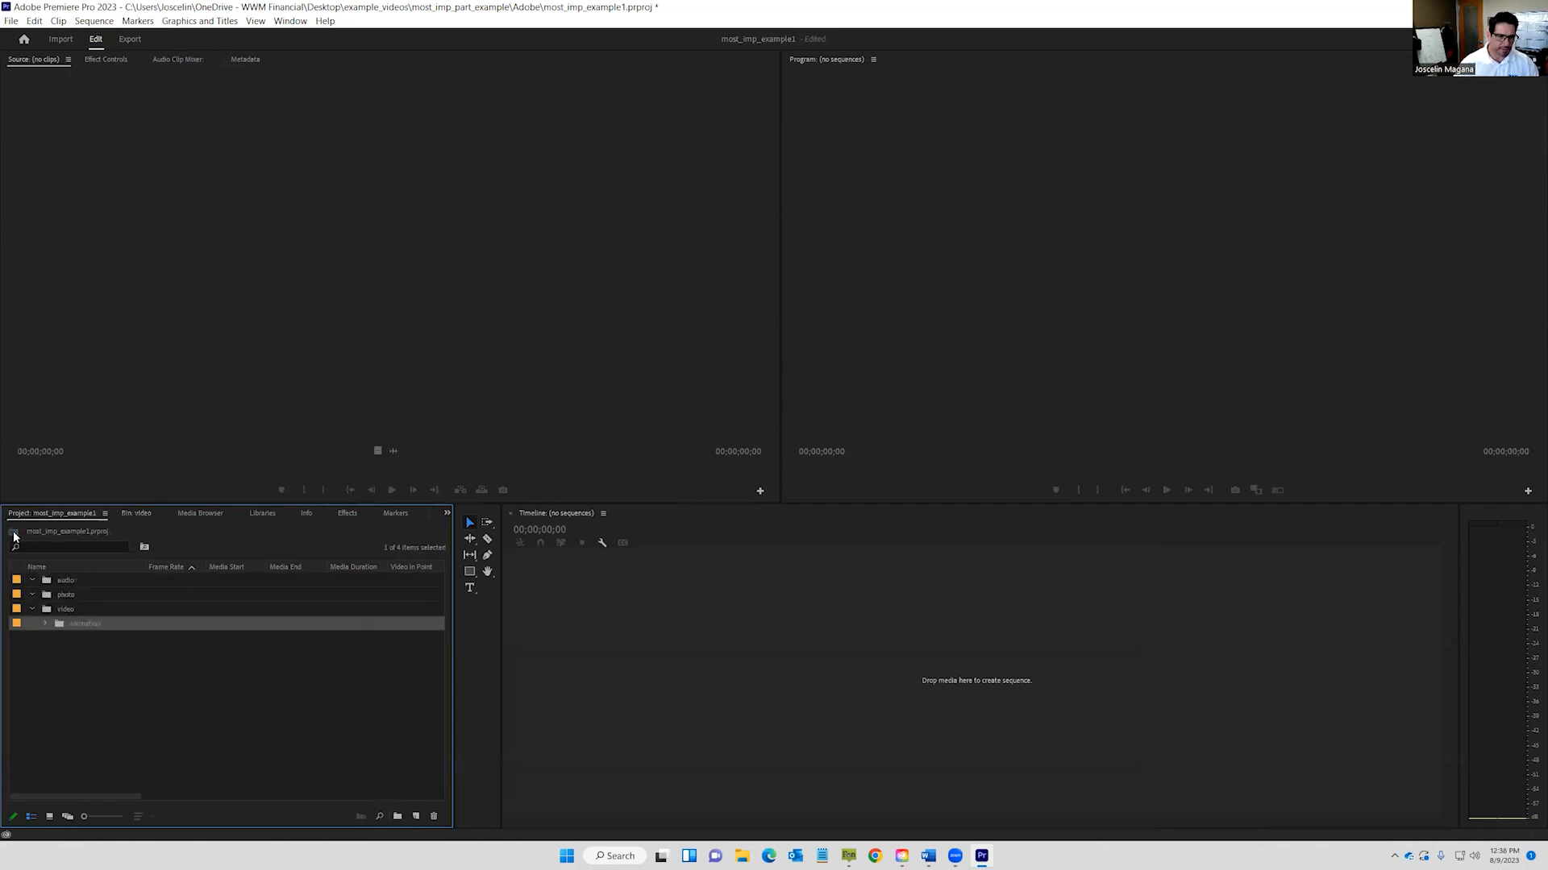
double_click(76, 609)
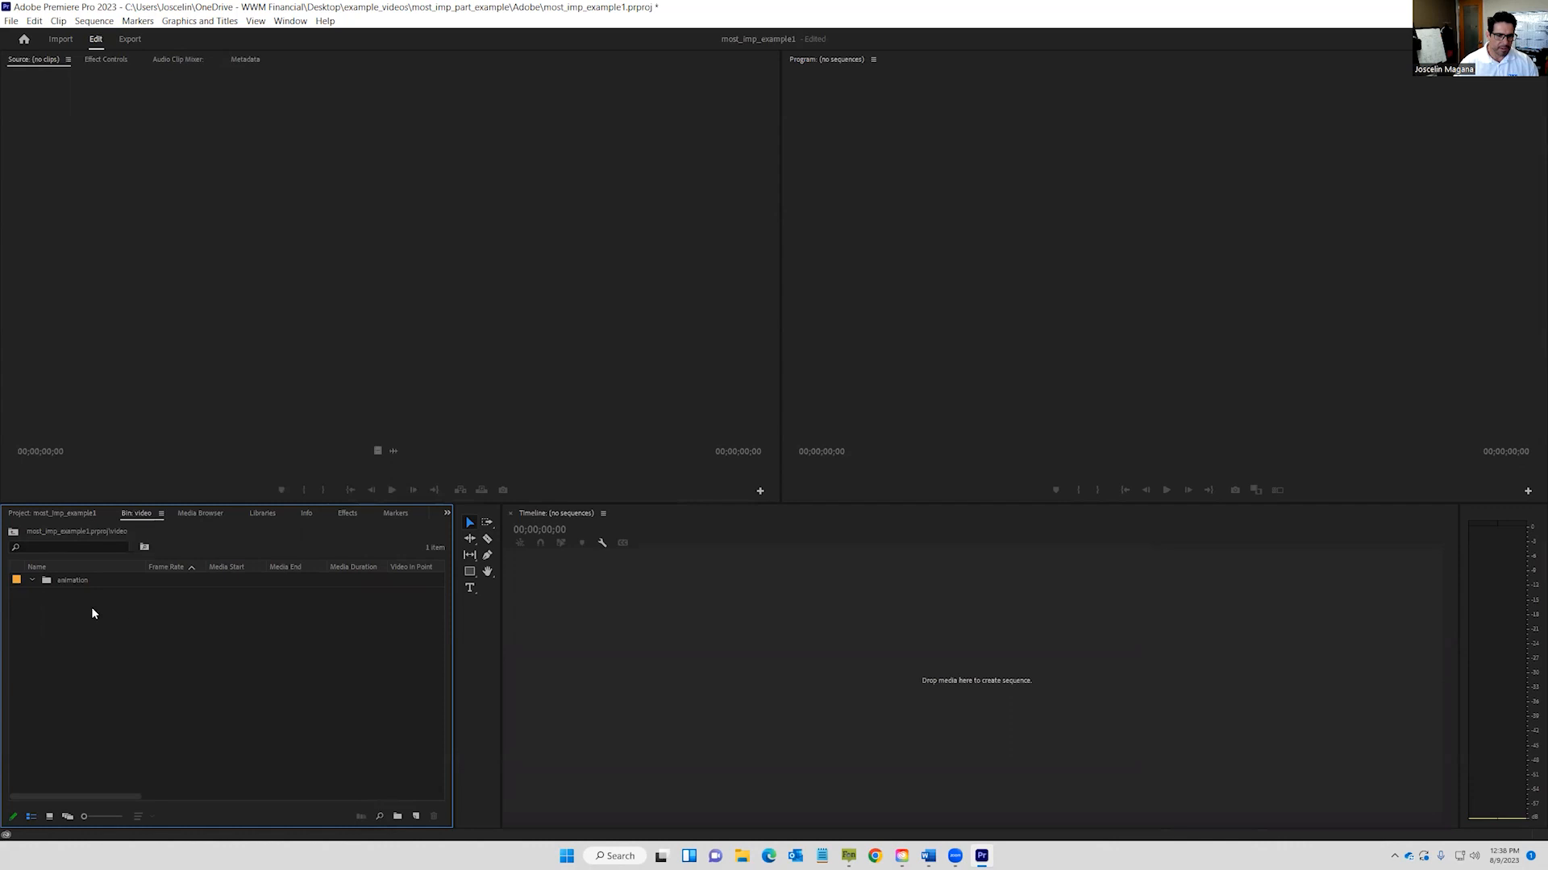
Import most_imp_part_fin_plan.MP4 from the most_imp_part_example\Video folder into the video bin.
double_click(161, 633)
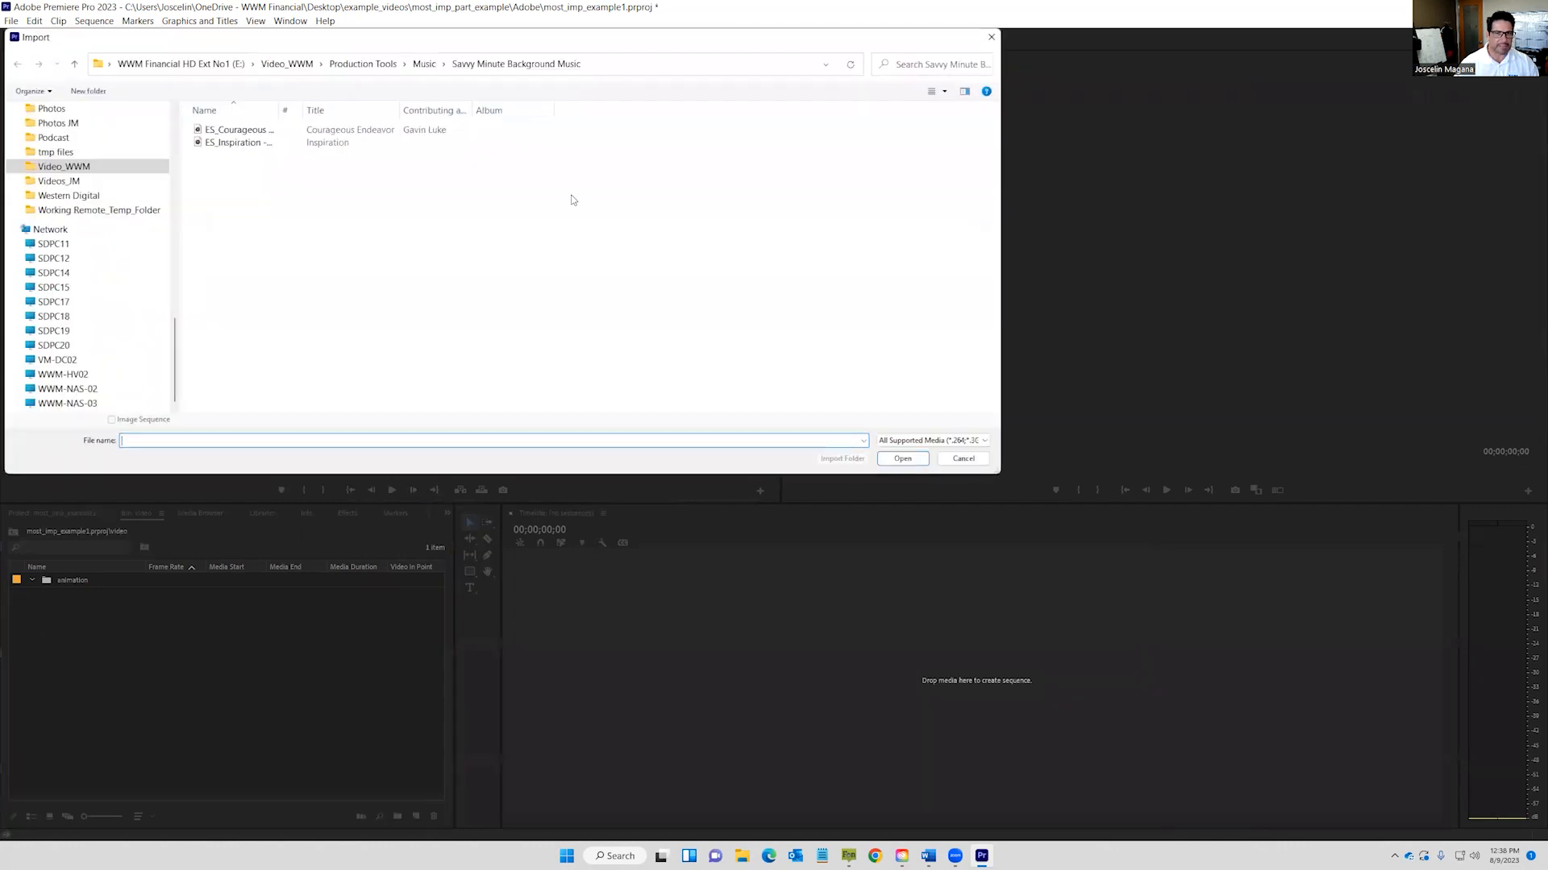
scroll(124, 222, "up", 10)
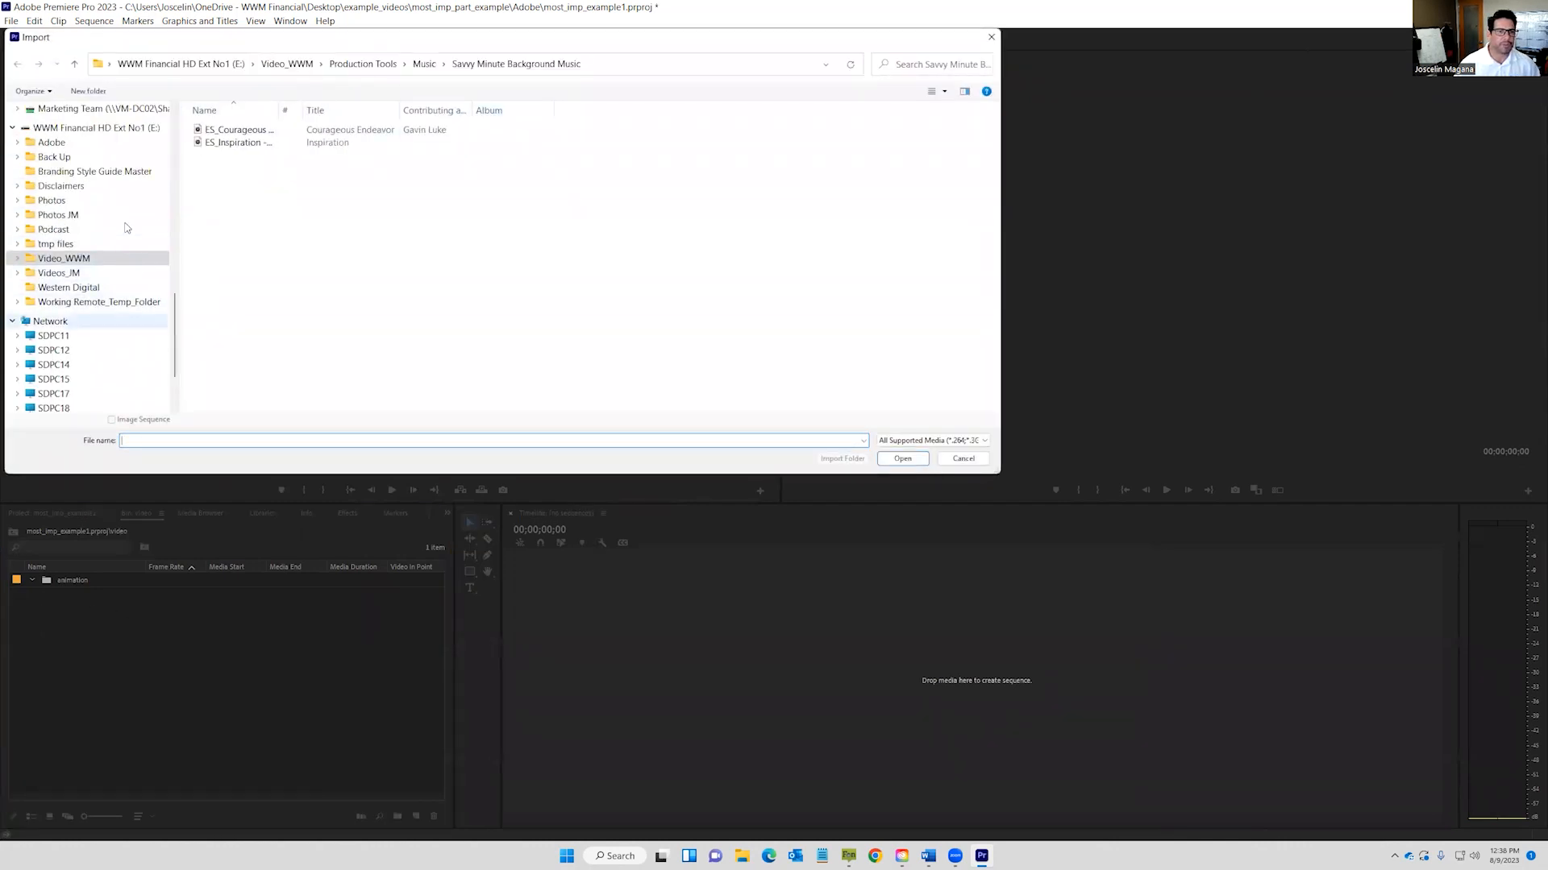
scroll(123, 222, "up", 3)
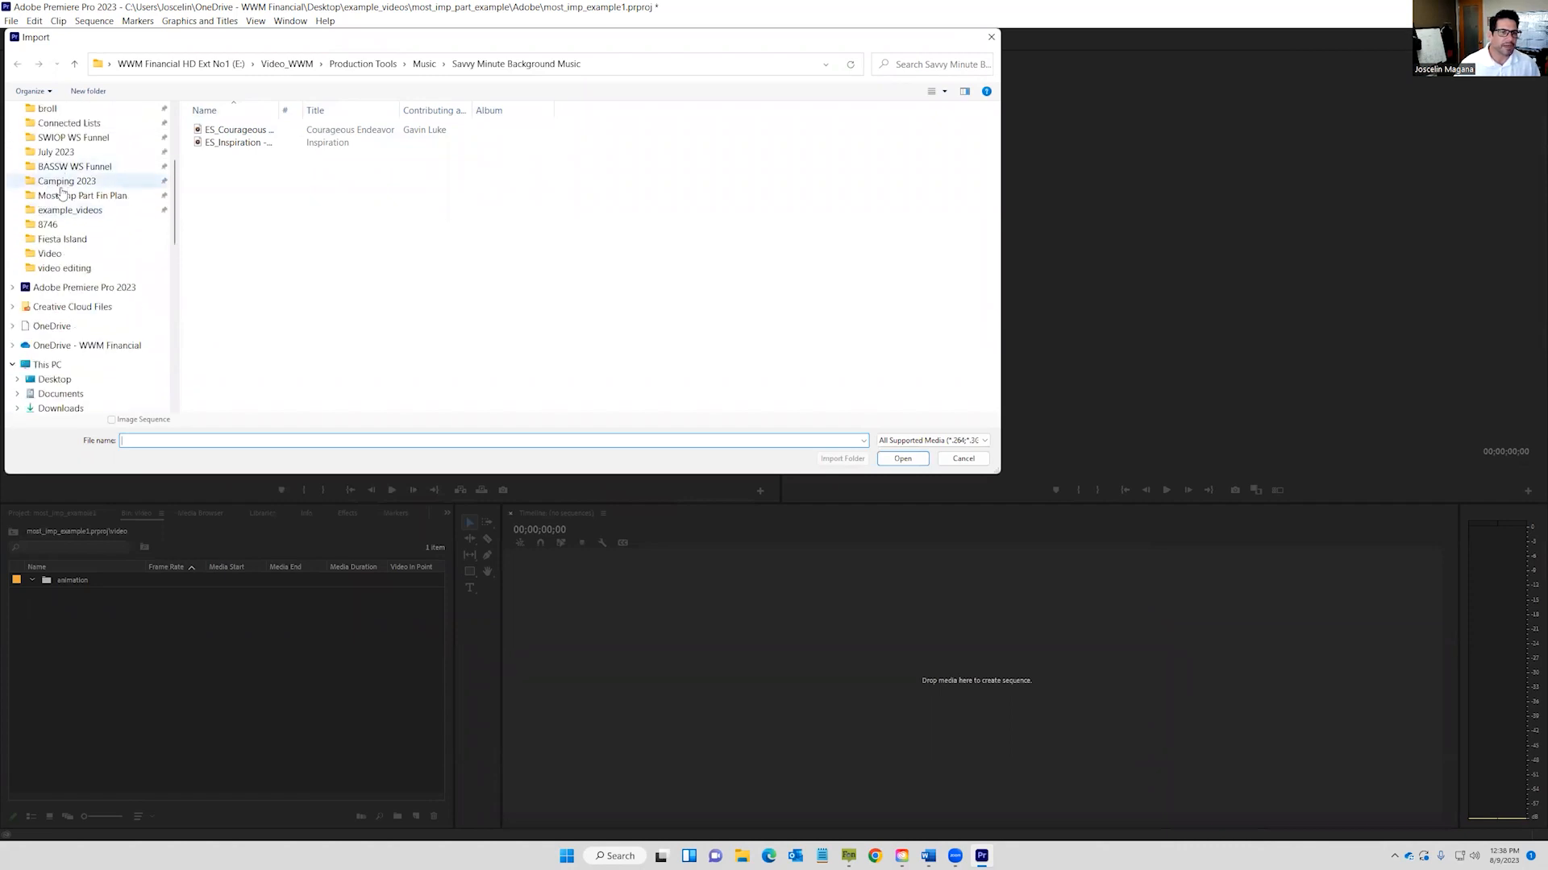
left_click(86, 210)
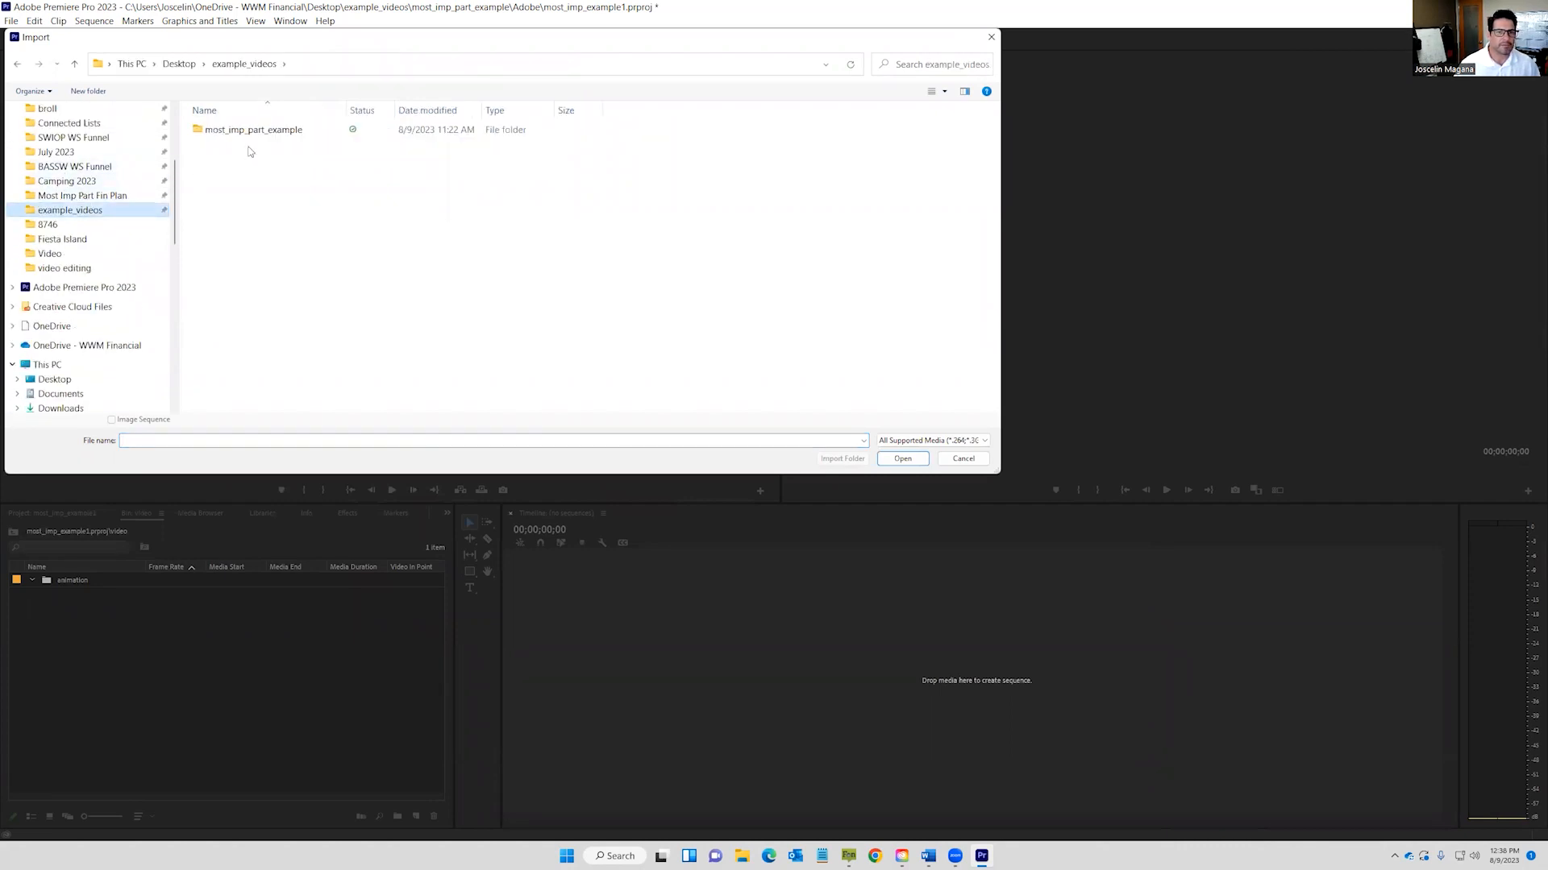
double_click(242, 131)
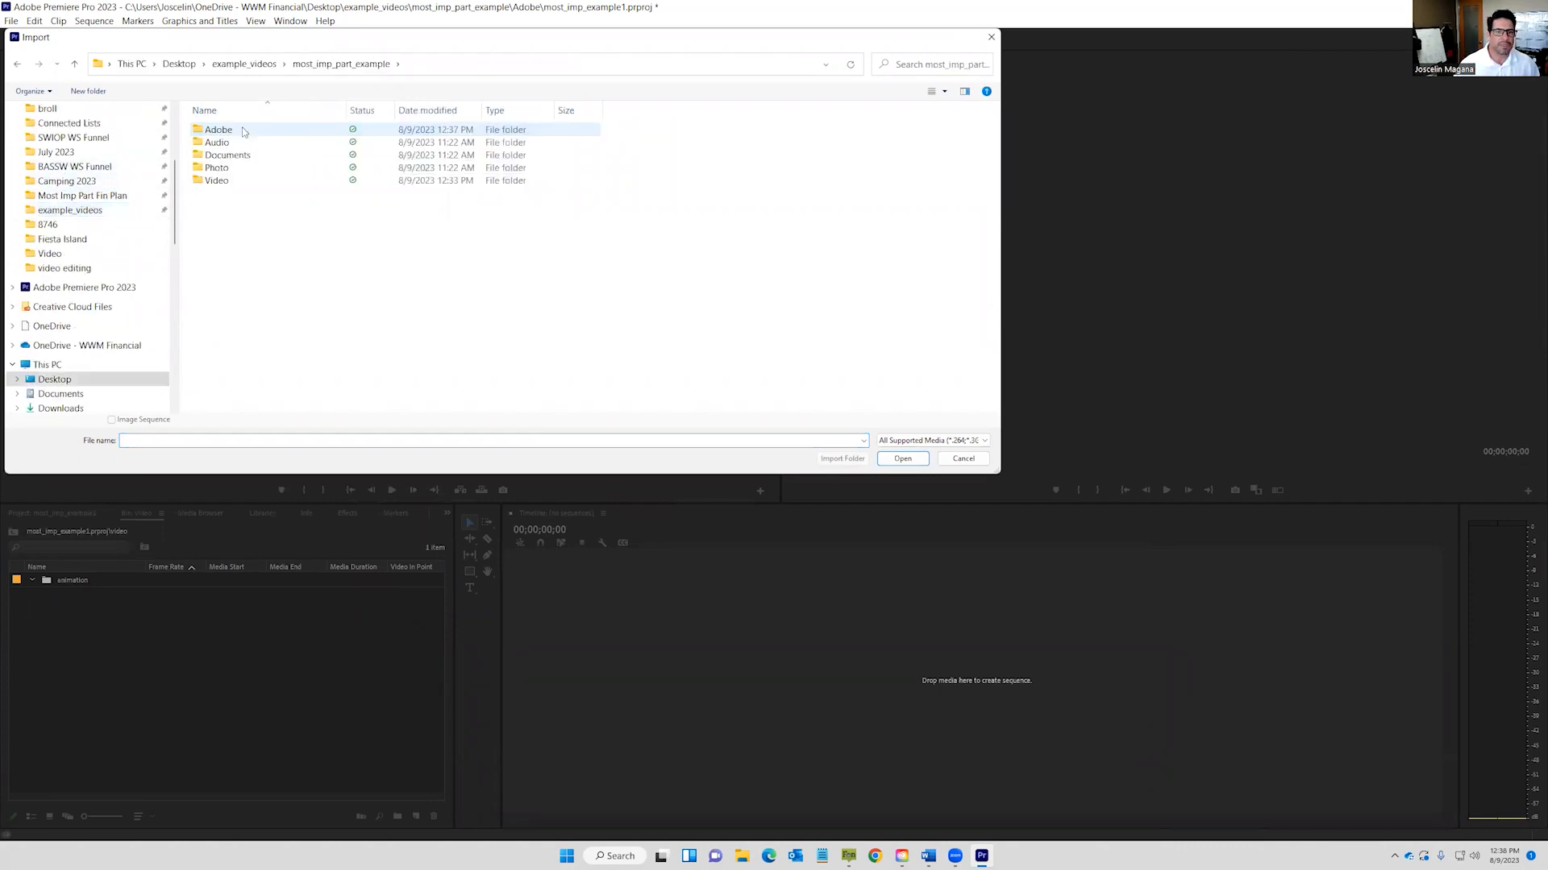
double_click(218, 182)
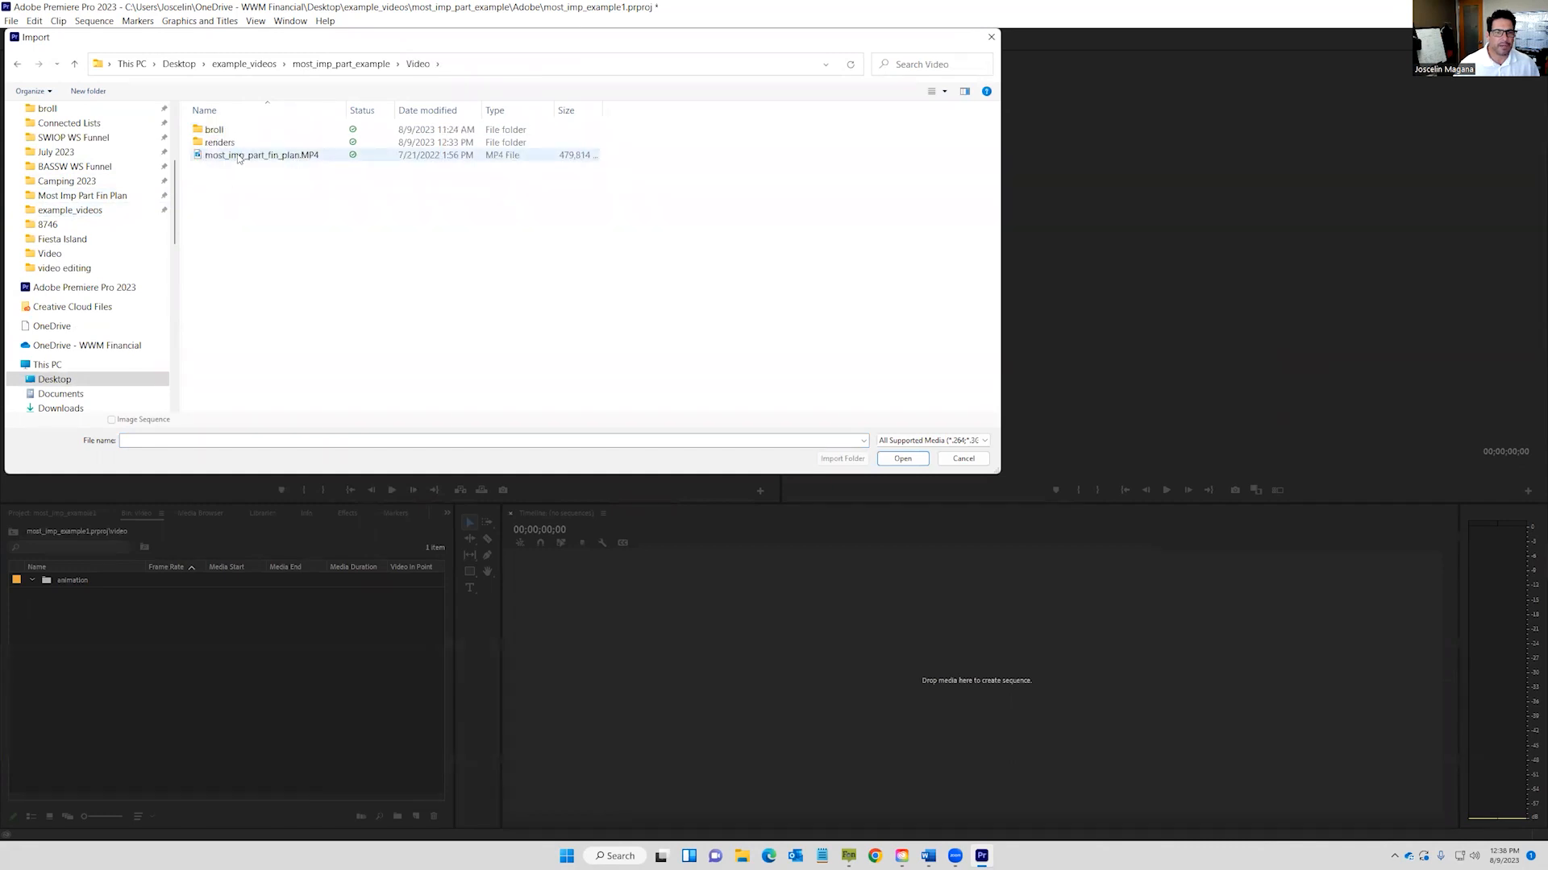
double_click(239, 155)
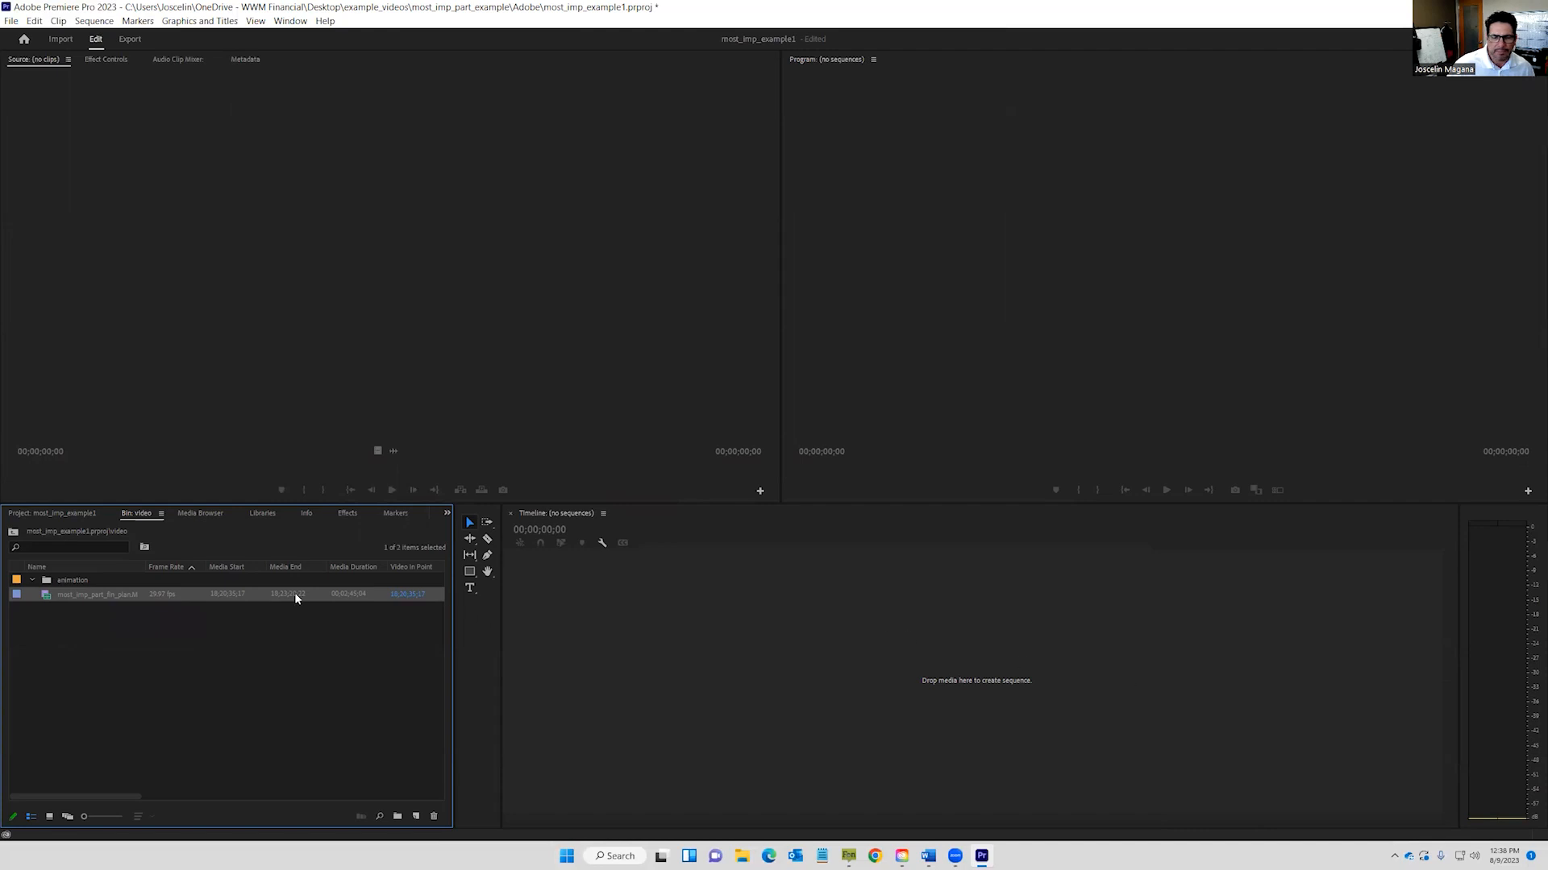
Build a sequence from the interview clip and choose Edit Clip In Adobe Audition for it.
left_click_drag(111, 595, 664, 639)
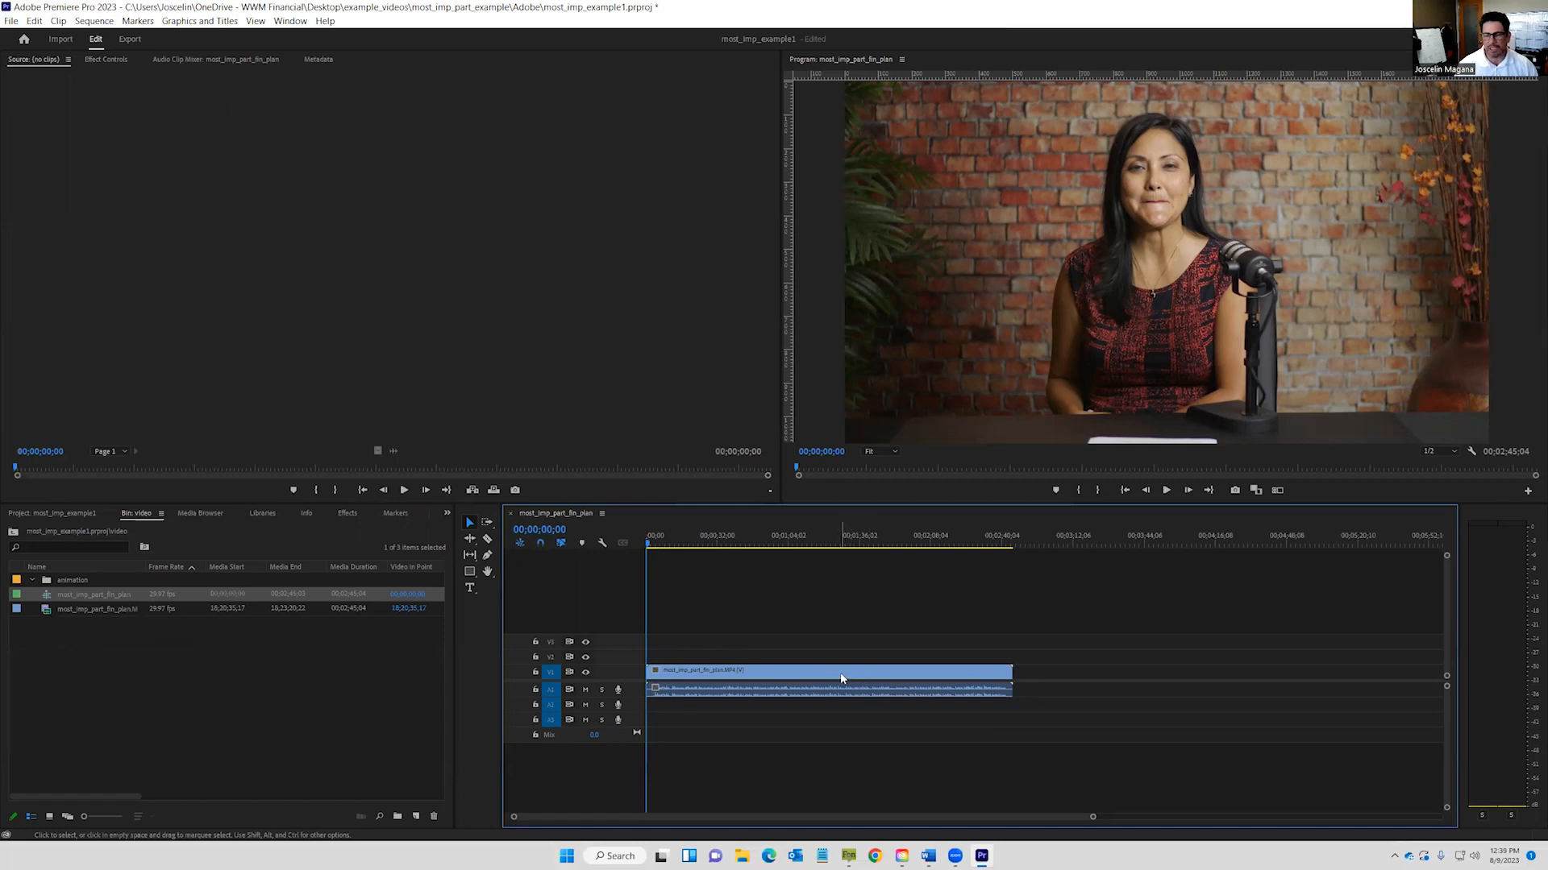
left_click(765, 672)
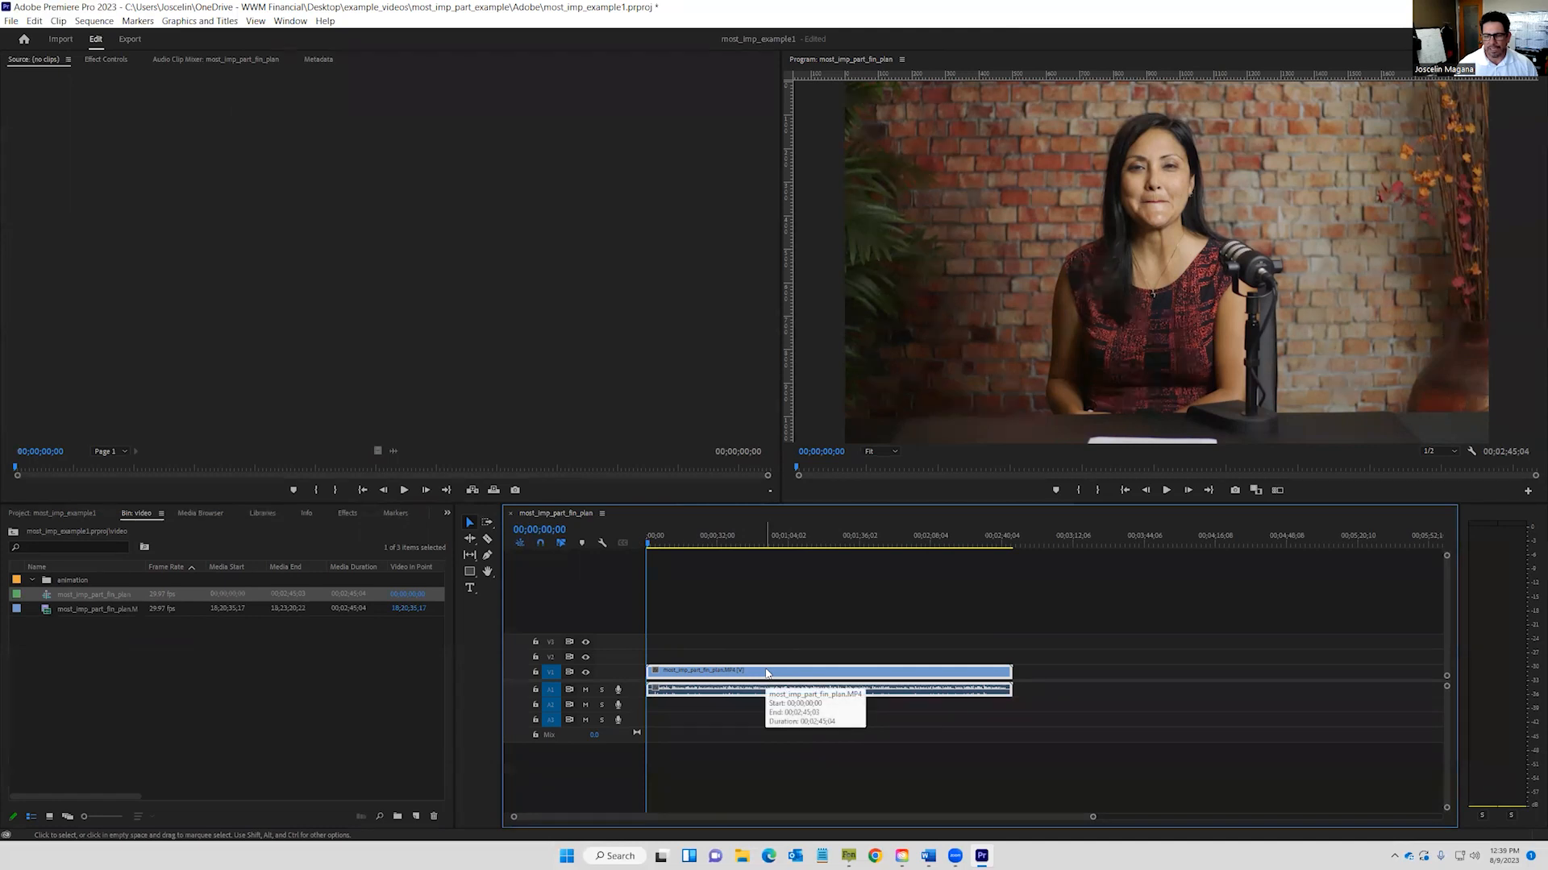
right_click(765, 672)
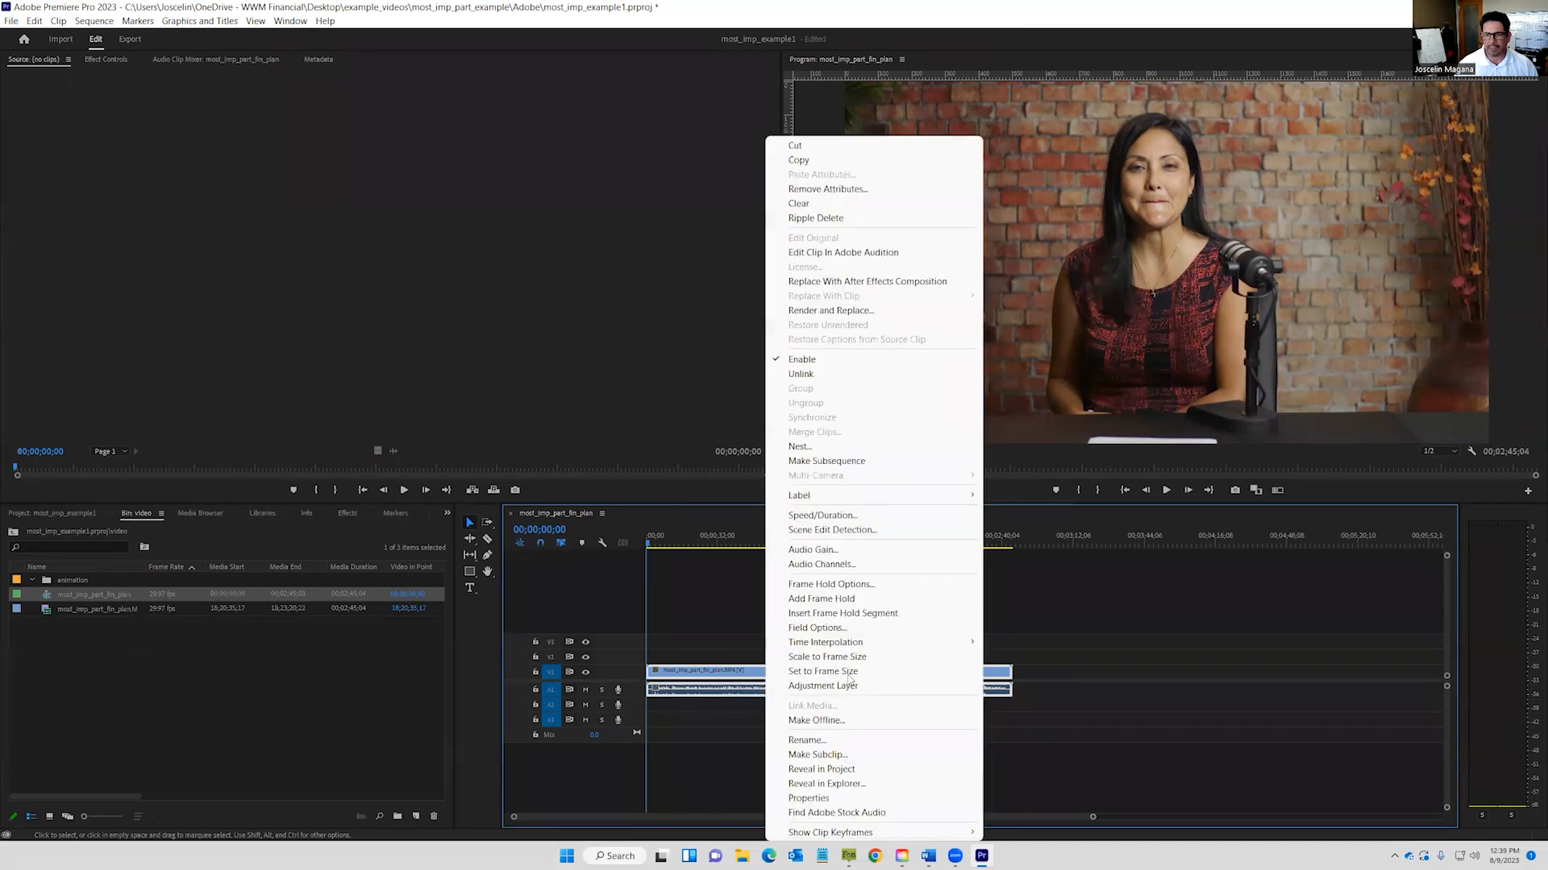
left_click(832, 254)
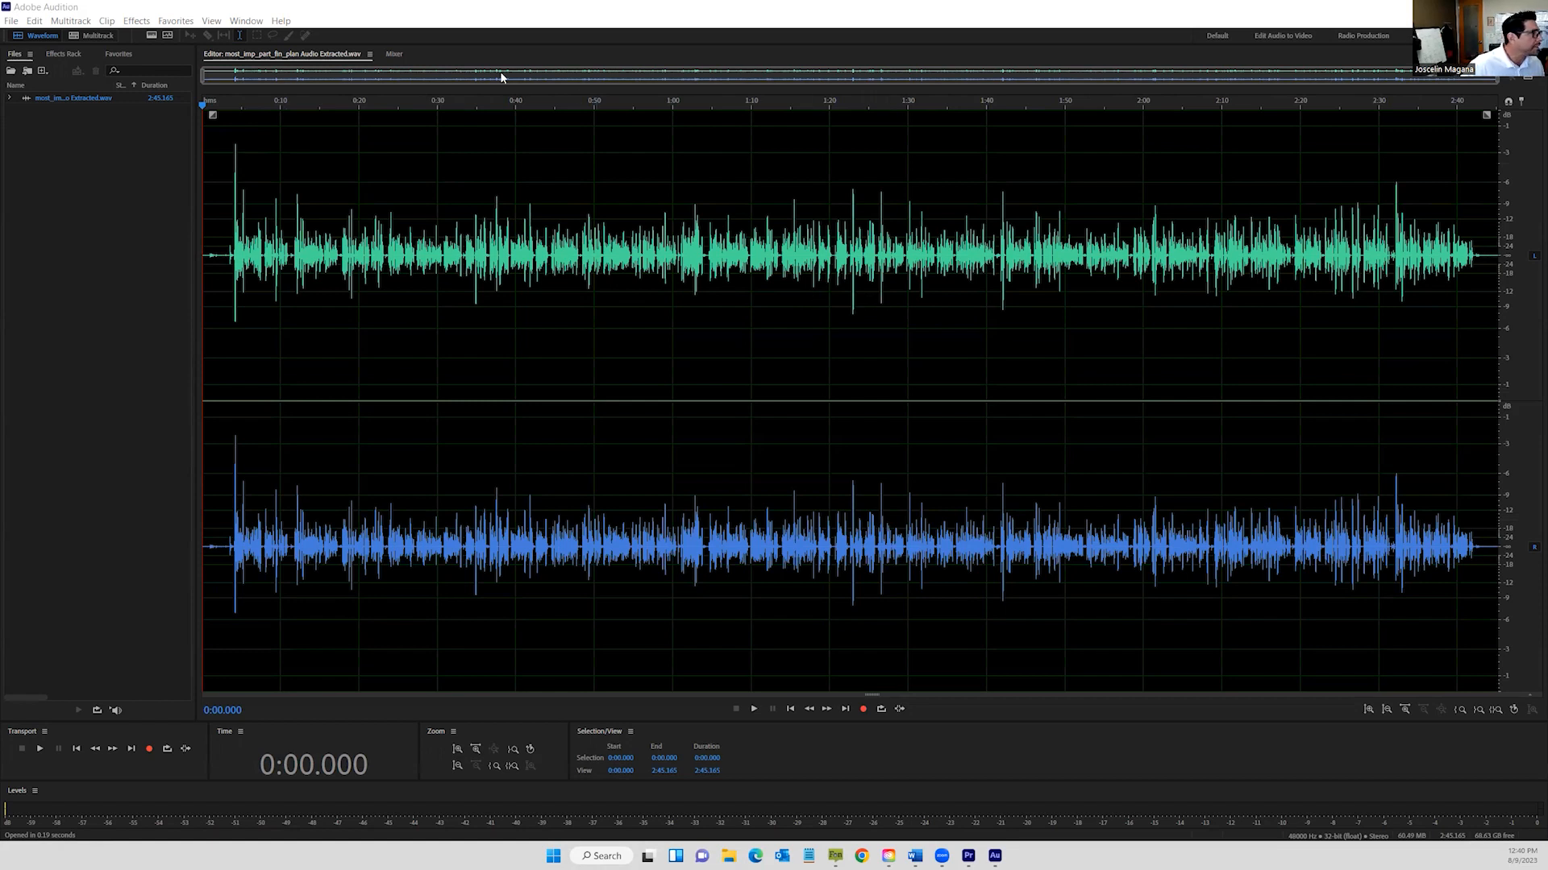
Apply Amplitude and Compression > Hard Limiter to the entire extracted audio file.
left_click(135, 21)
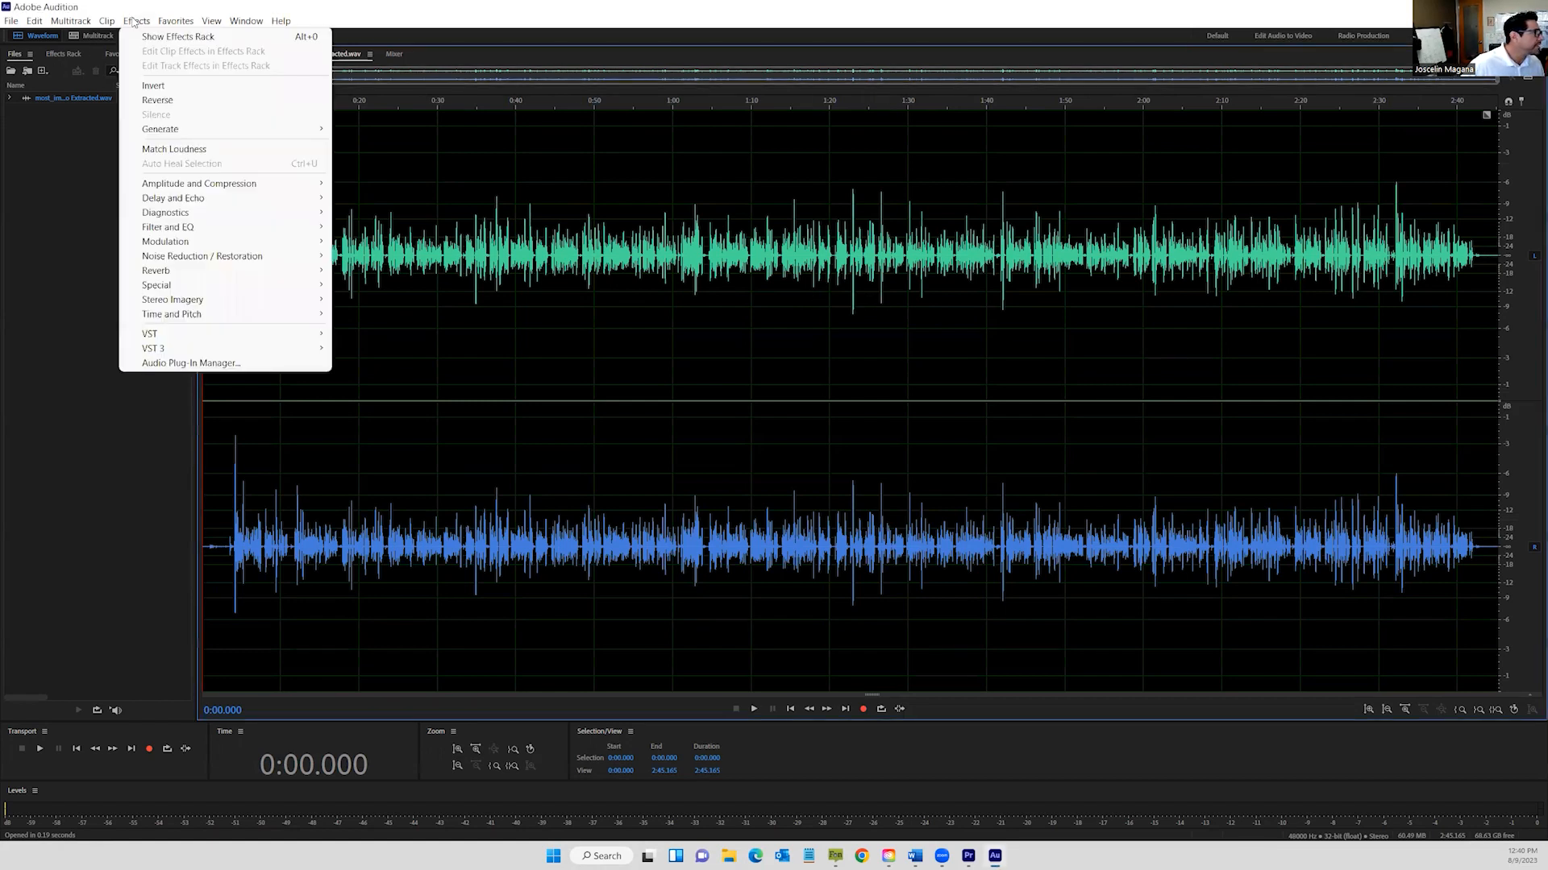
mouse_move(305, 184)
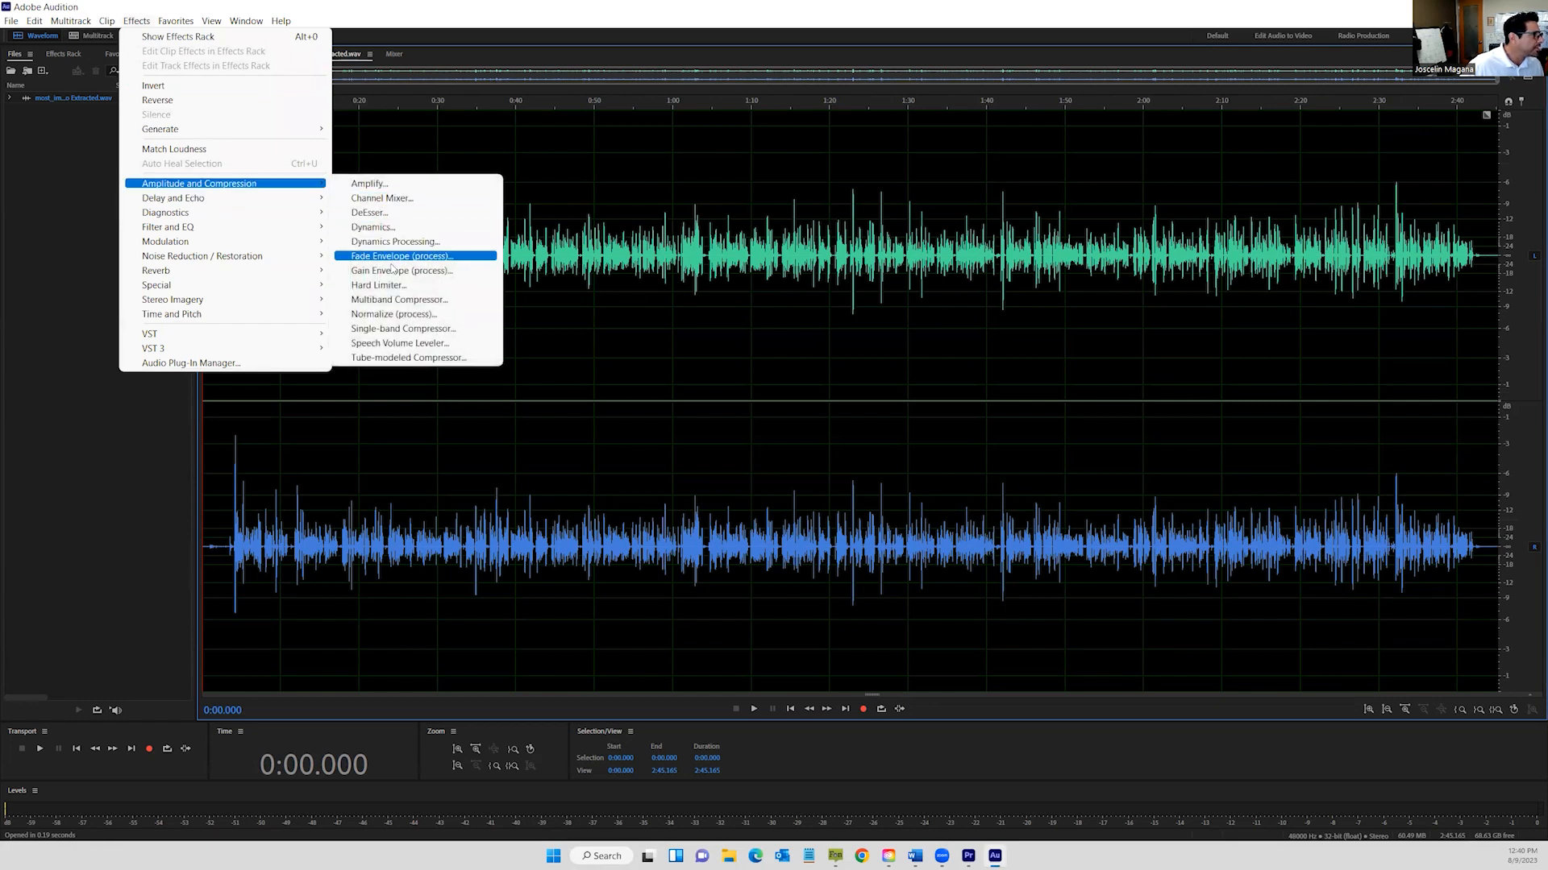
left_click(379, 286)
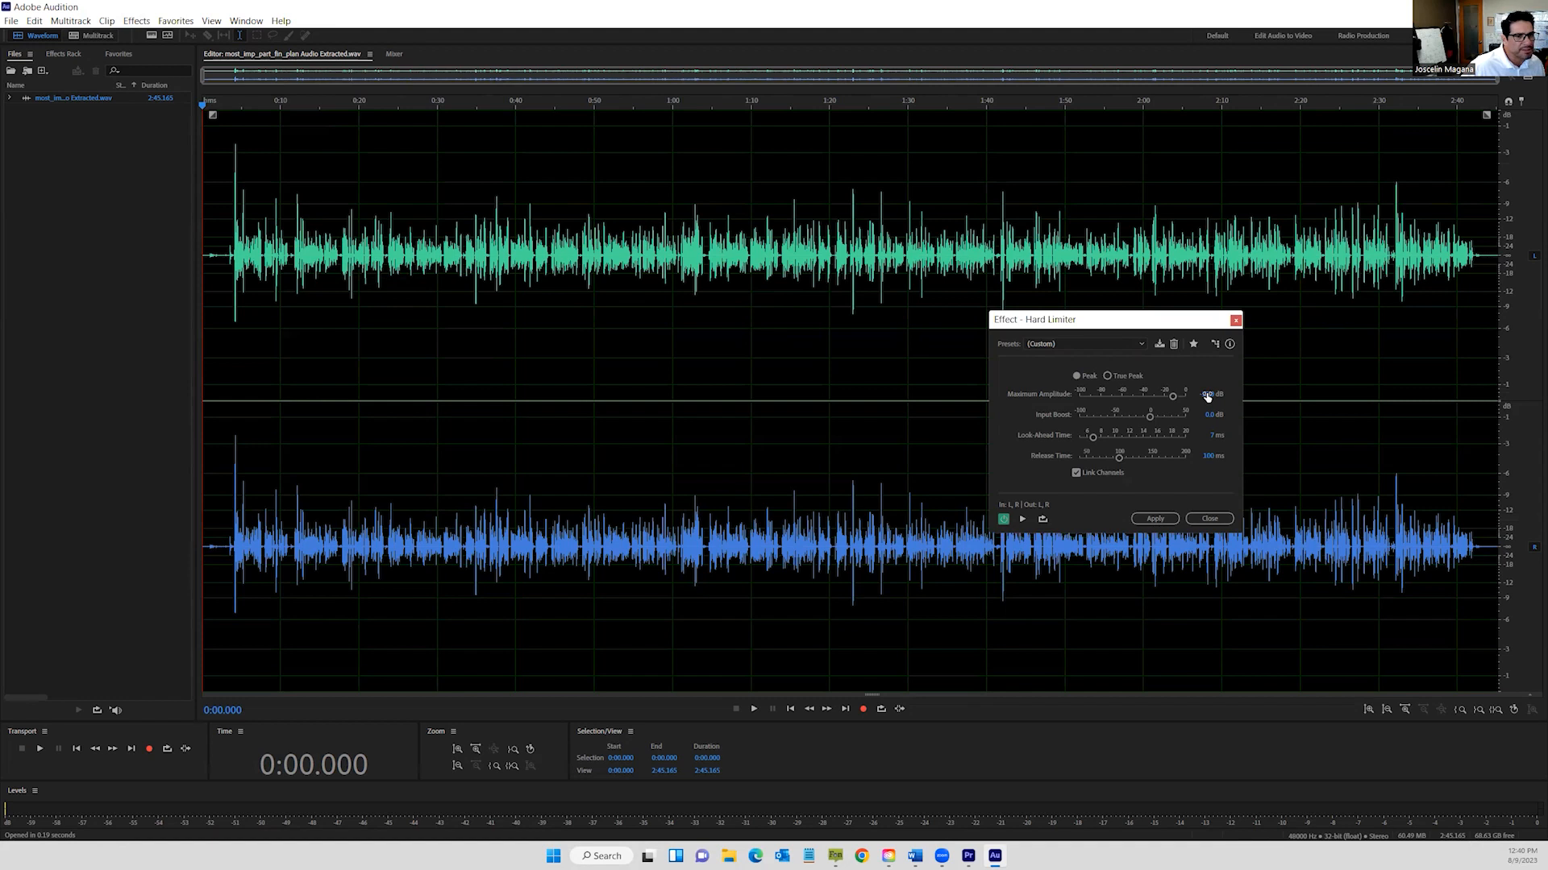
left_click(1167, 519)
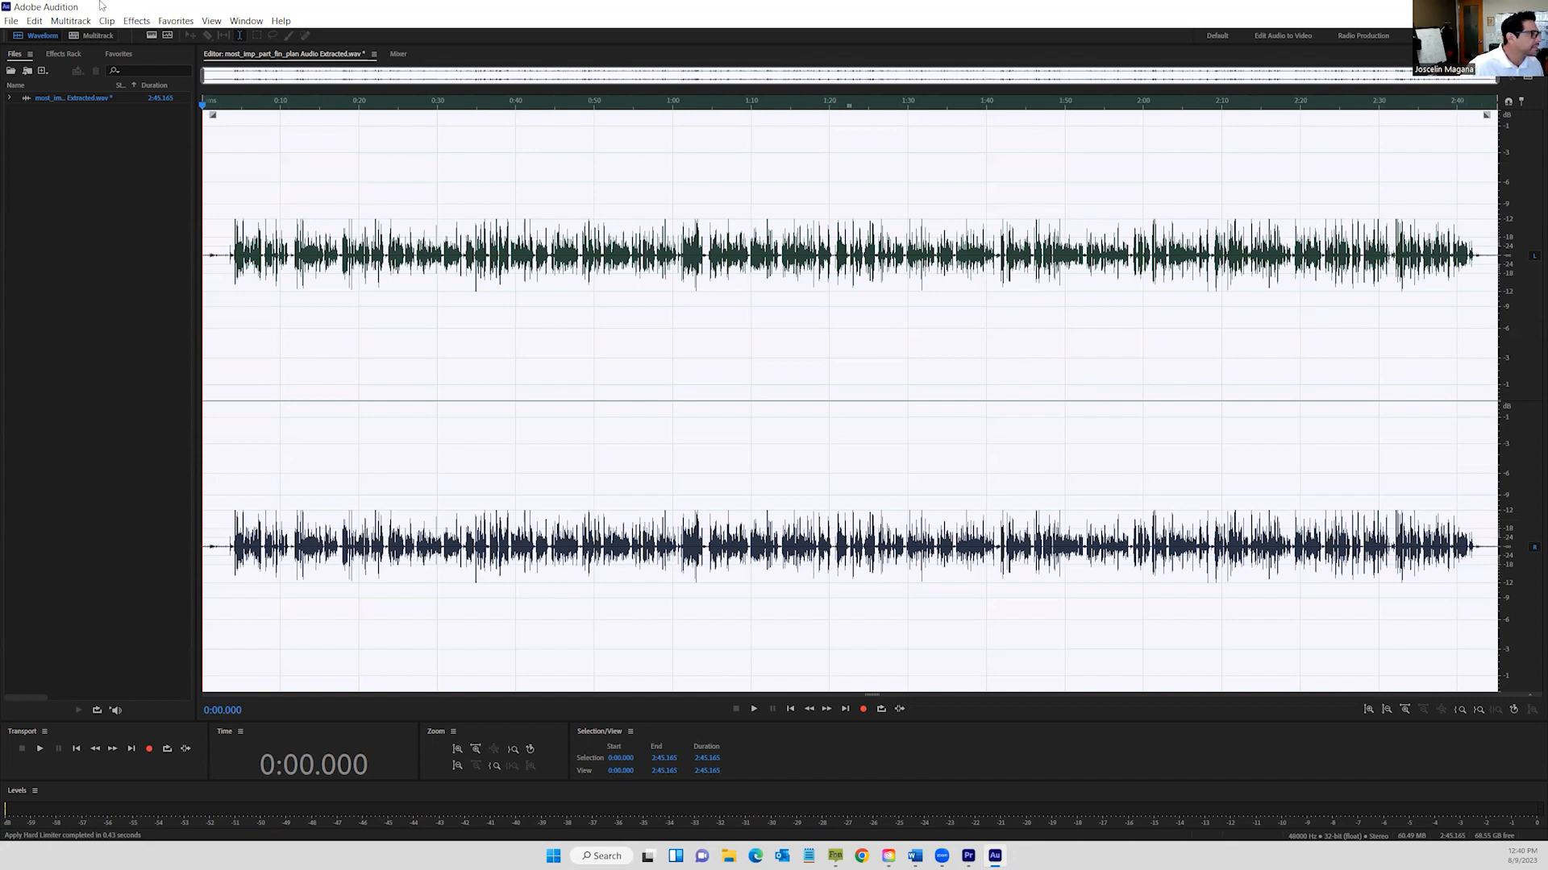
Apply Amplitude and Compression > Normalize (process) to the whole audio.
left_click(135, 21)
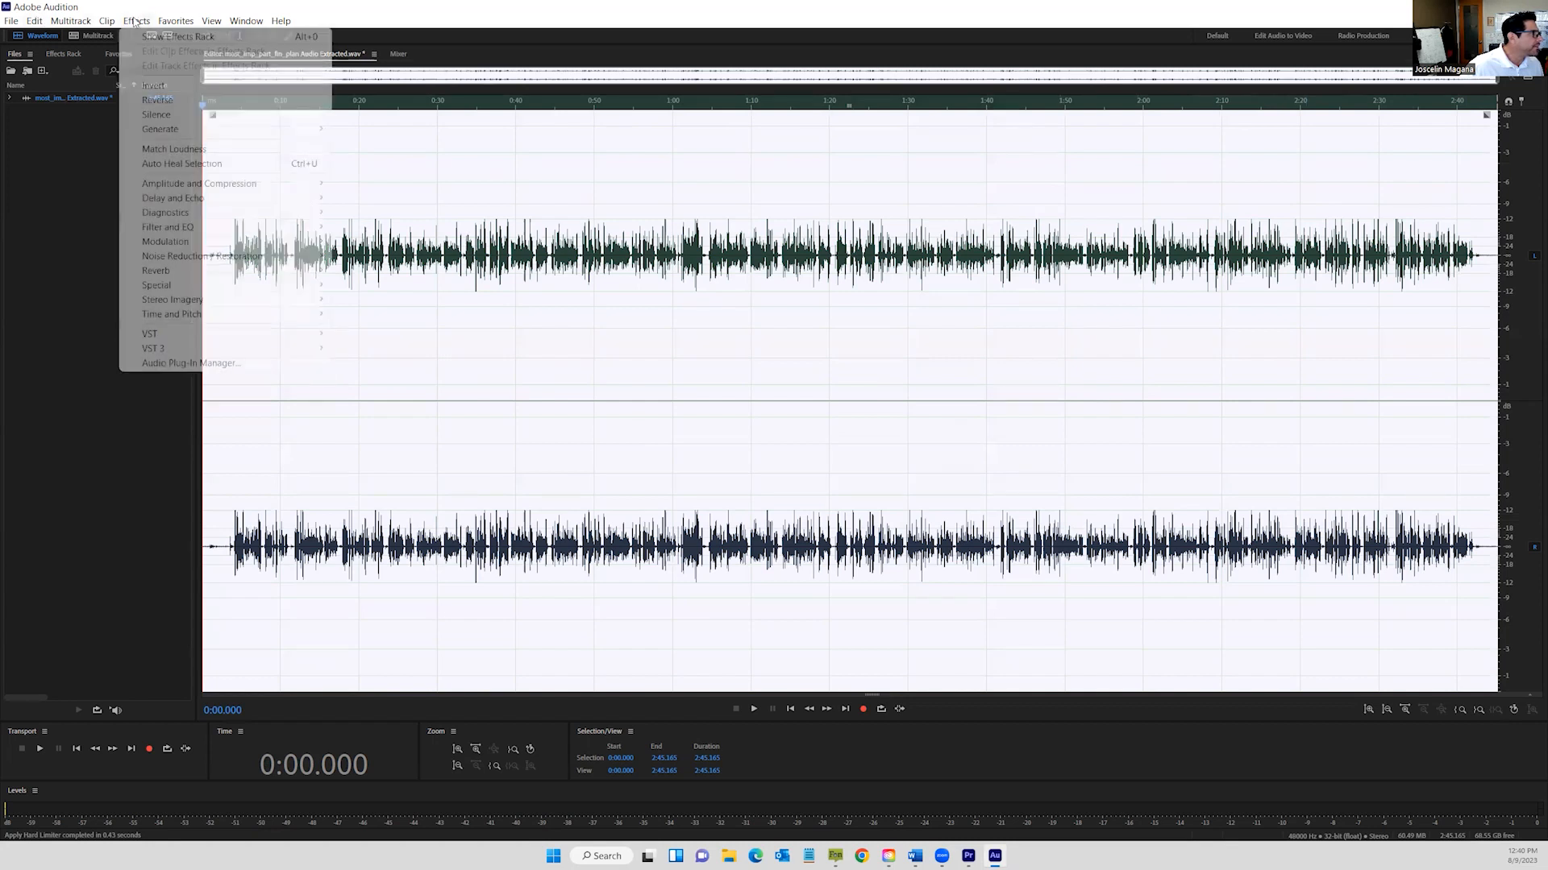
mouse_move(241, 184)
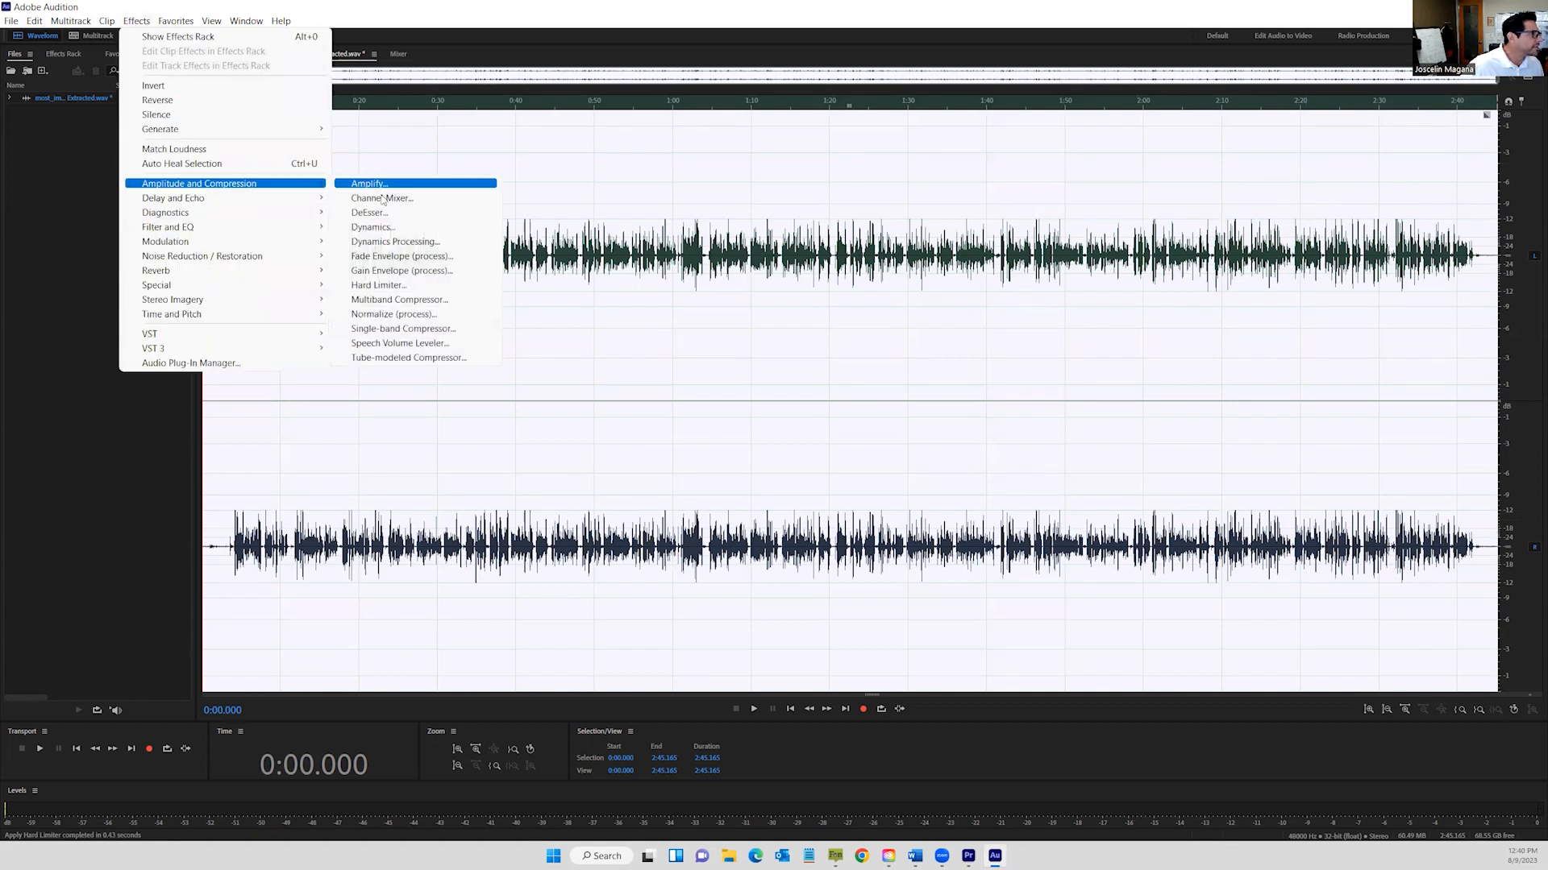
left_click(402, 314)
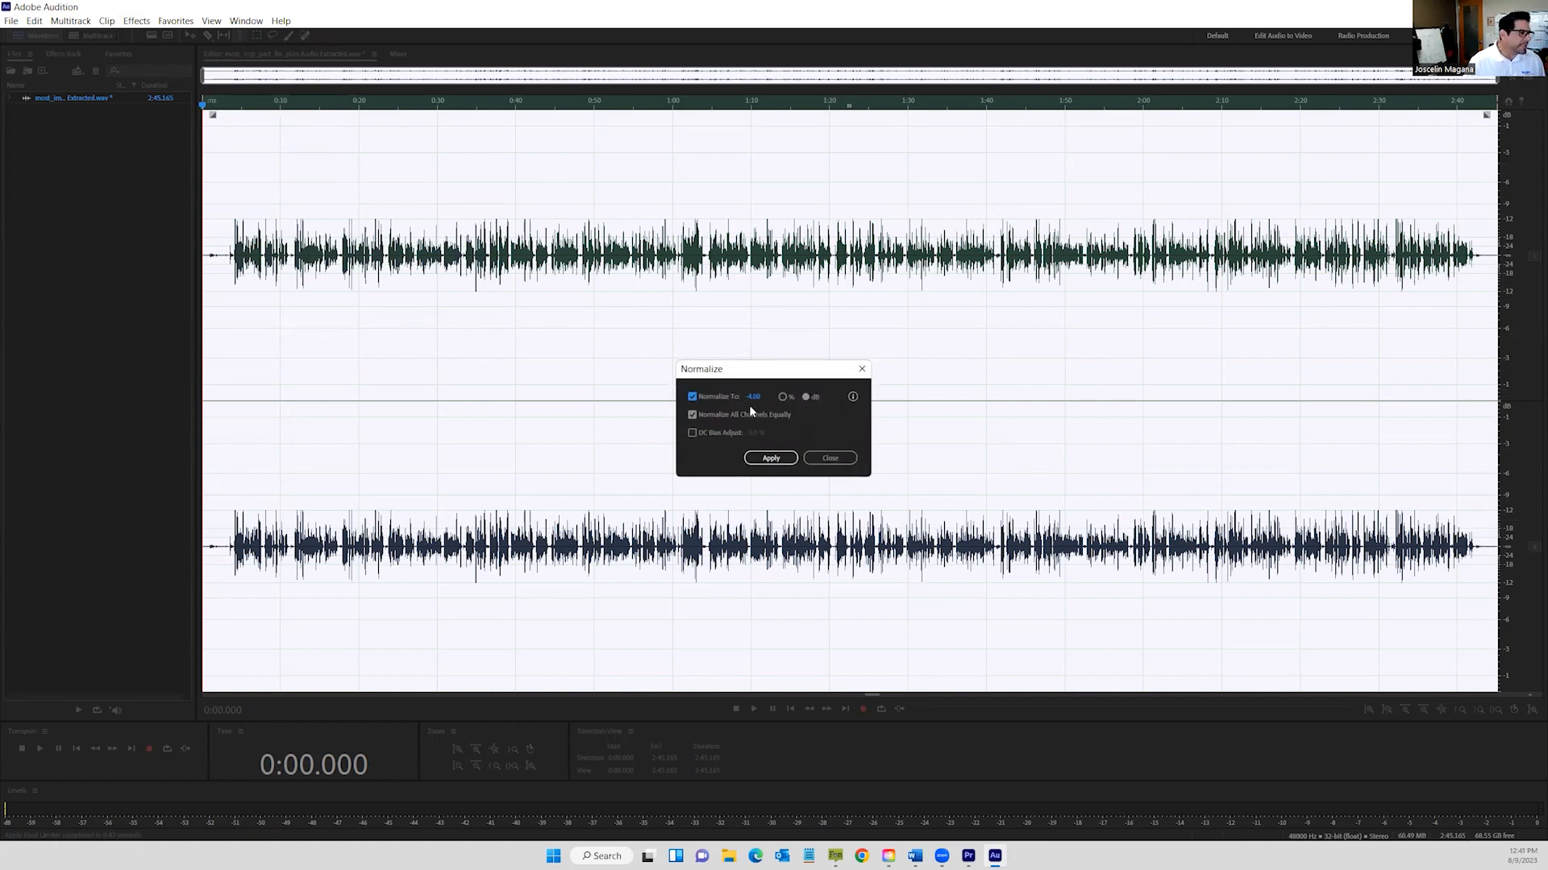
left_click(771, 458)
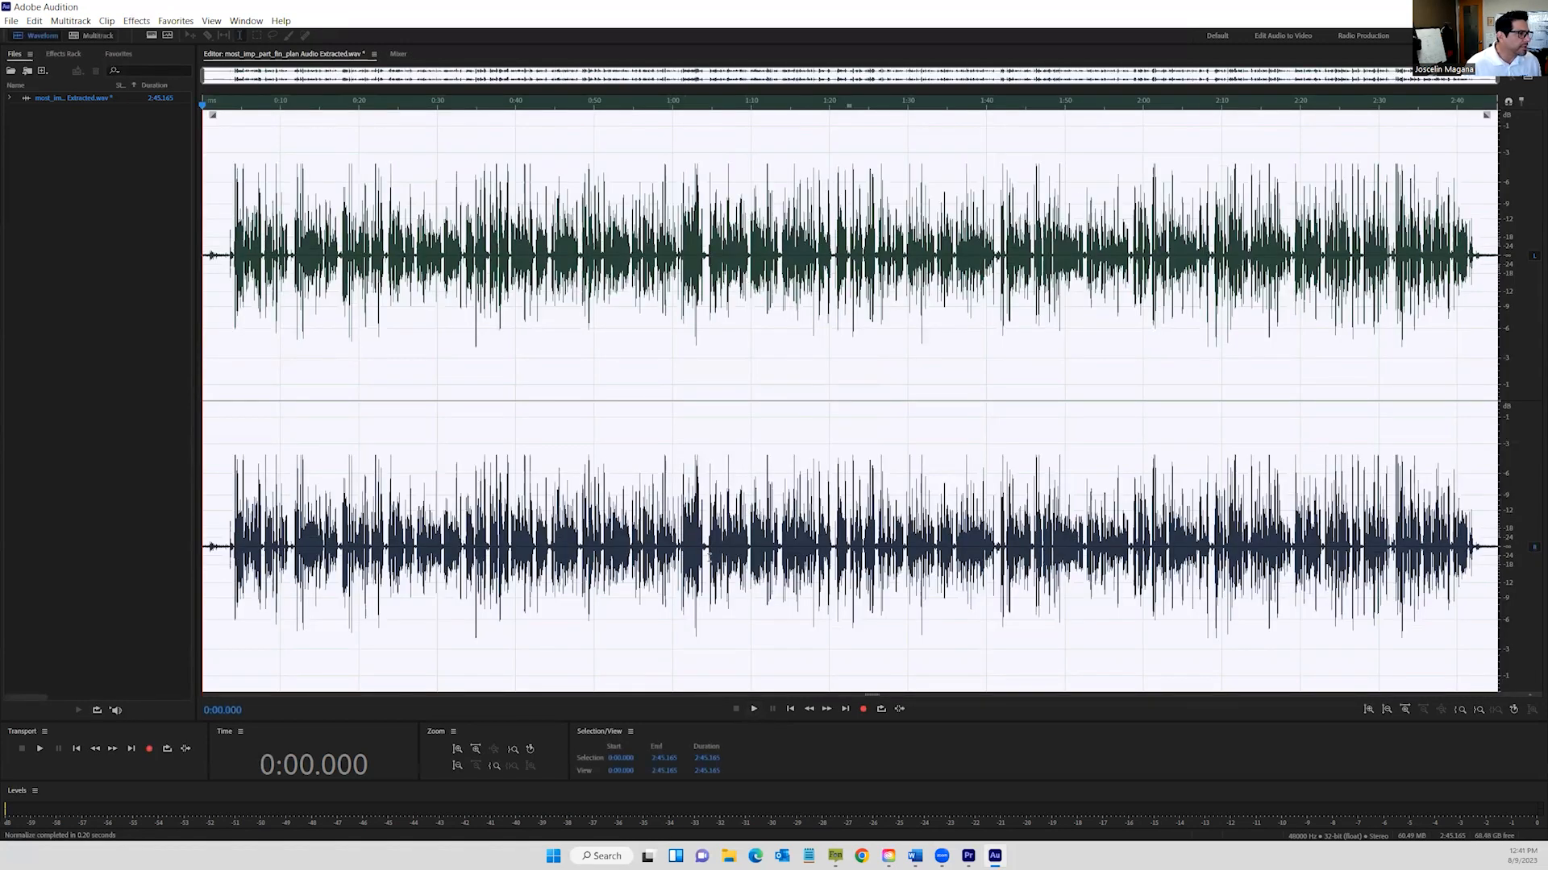
Play the audio from 0:22.890 to check the normalized result, then stop.
left_click(382, 104)
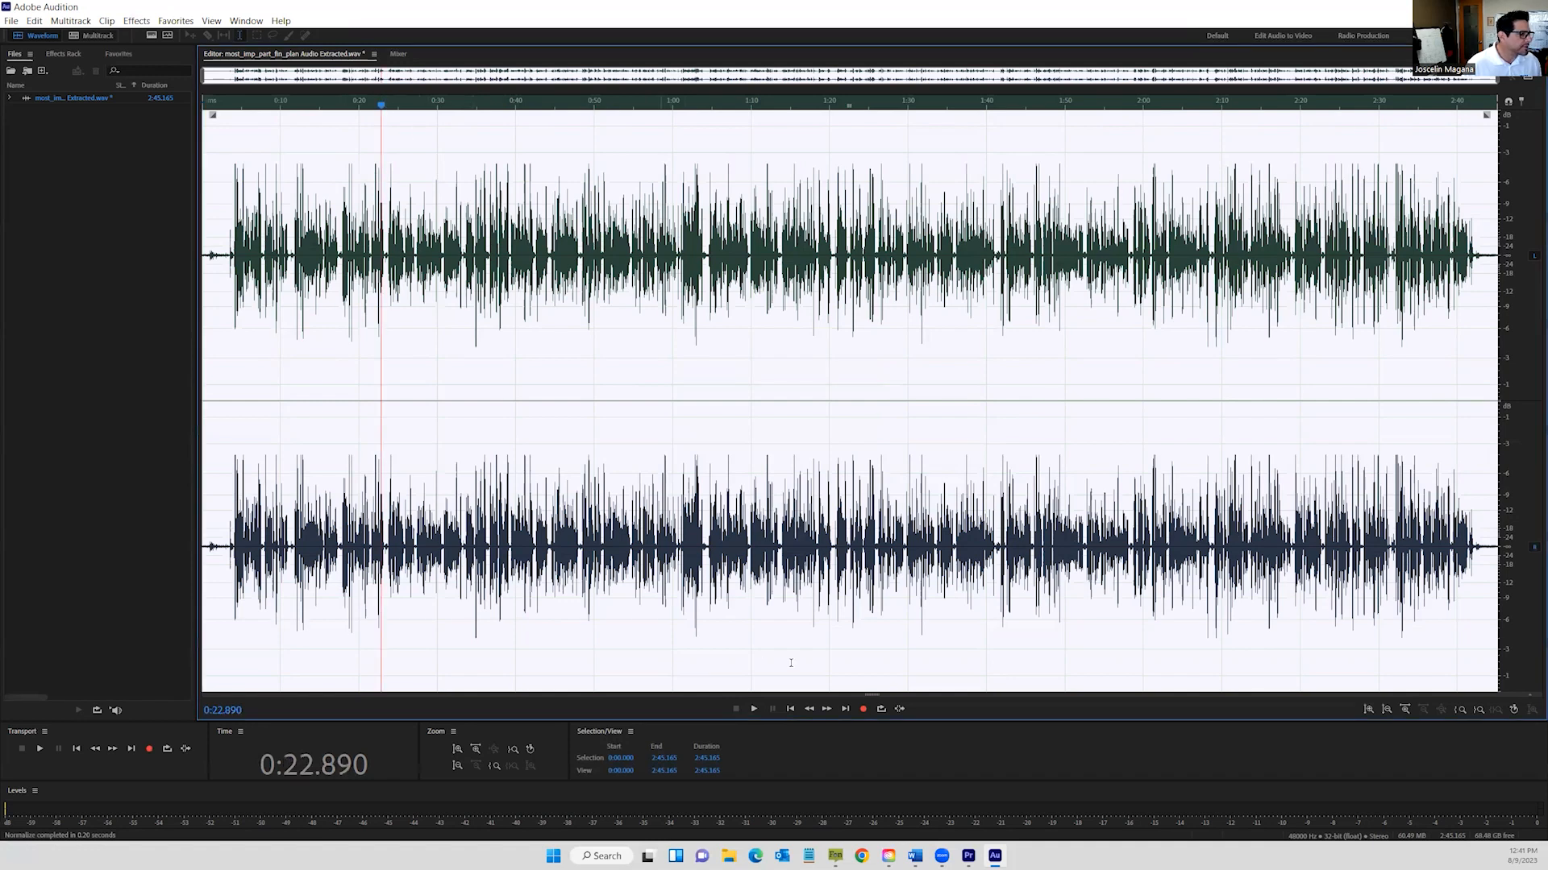
left_click(753, 709)
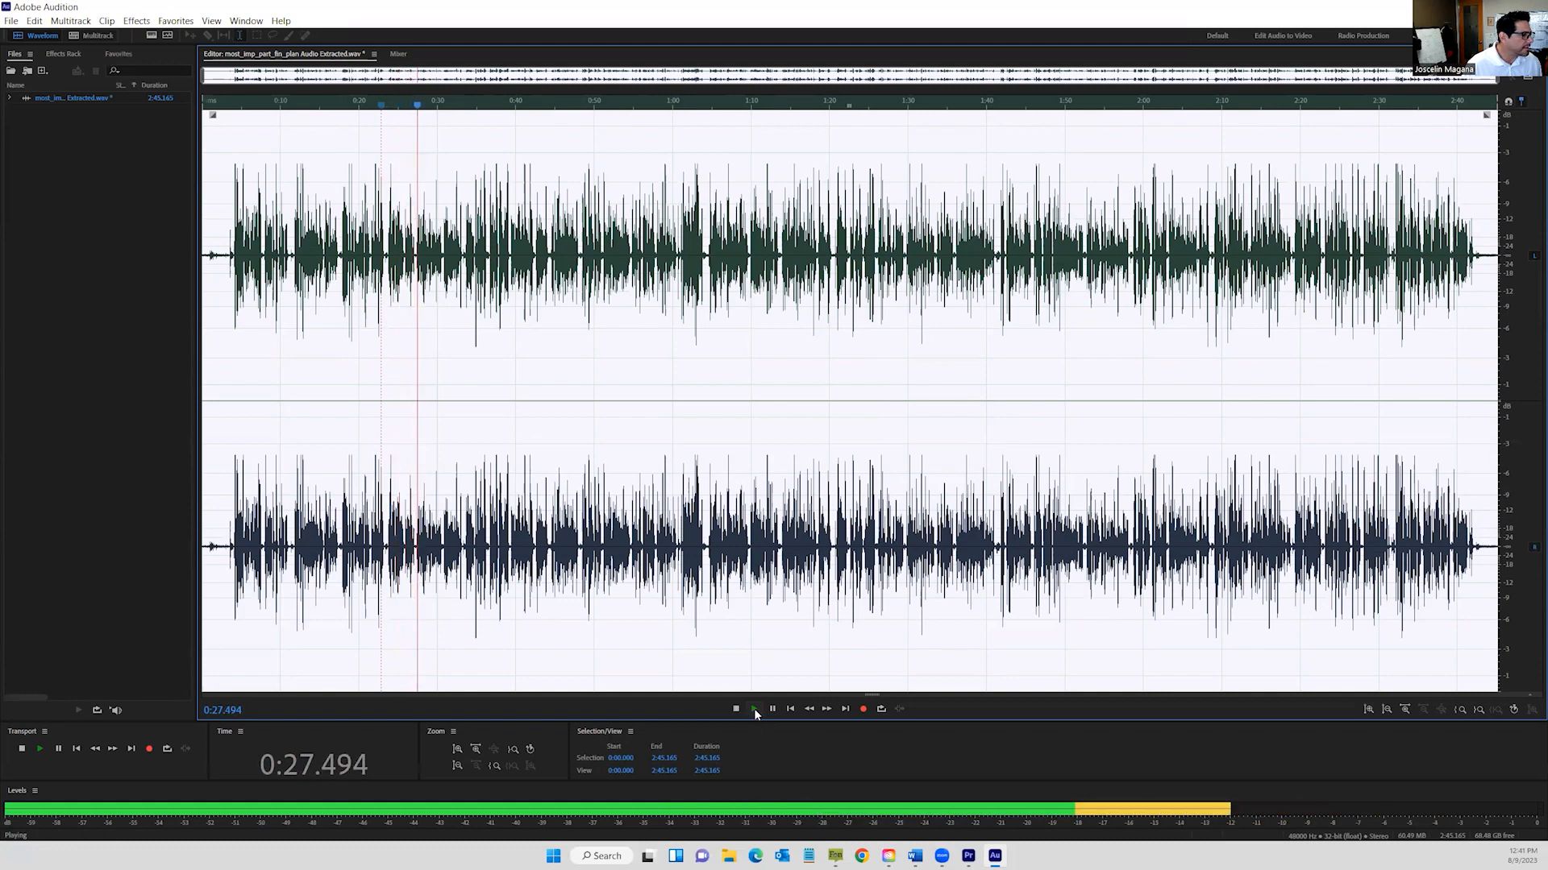
left_click(735, 708)
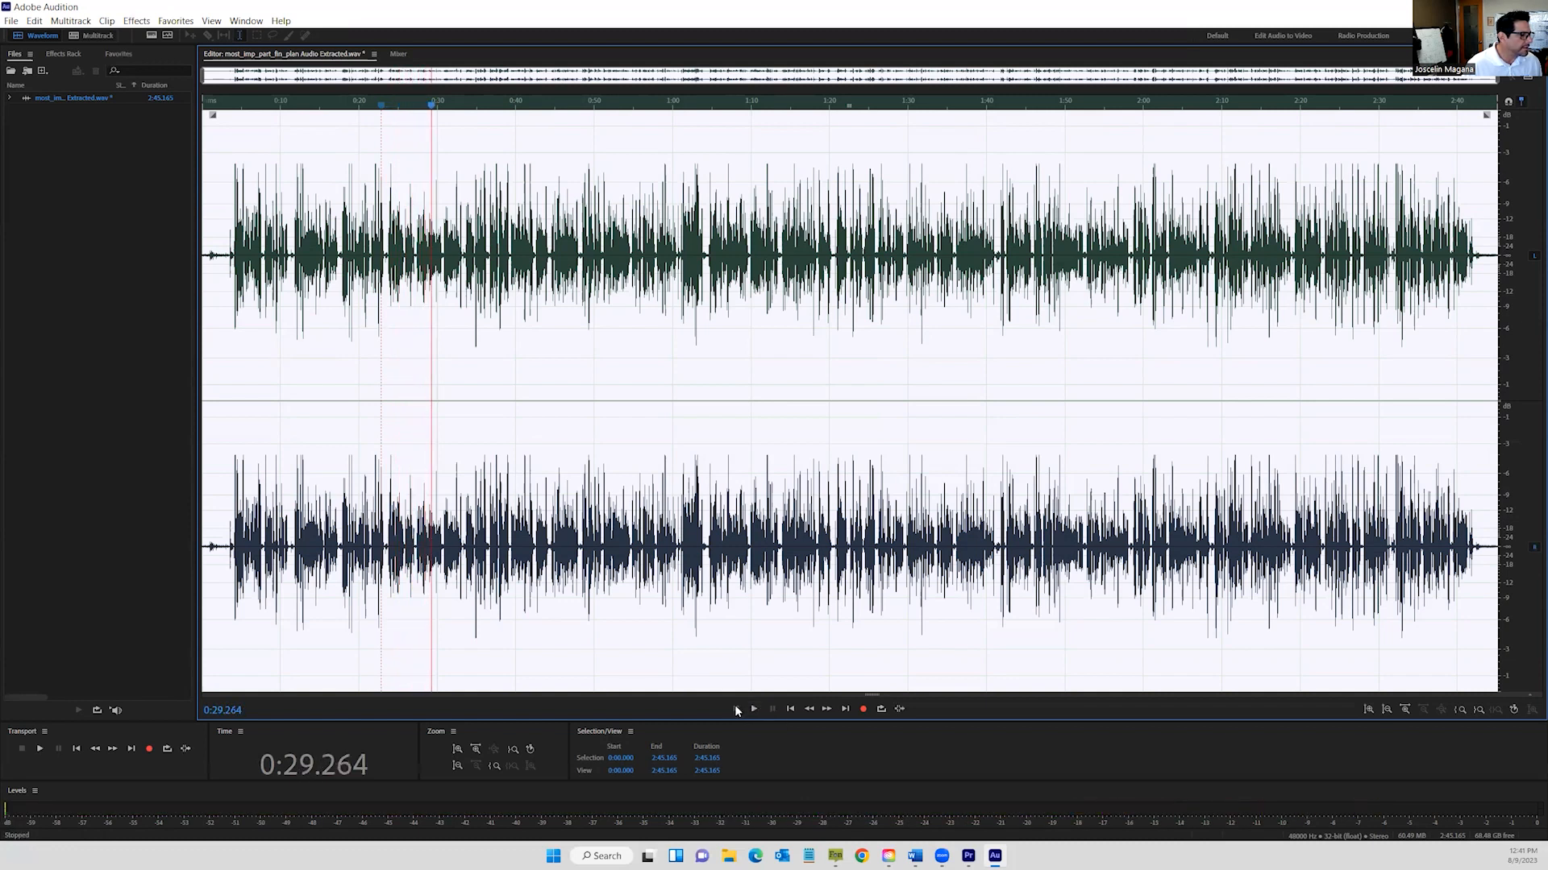
left_click(11, 21)
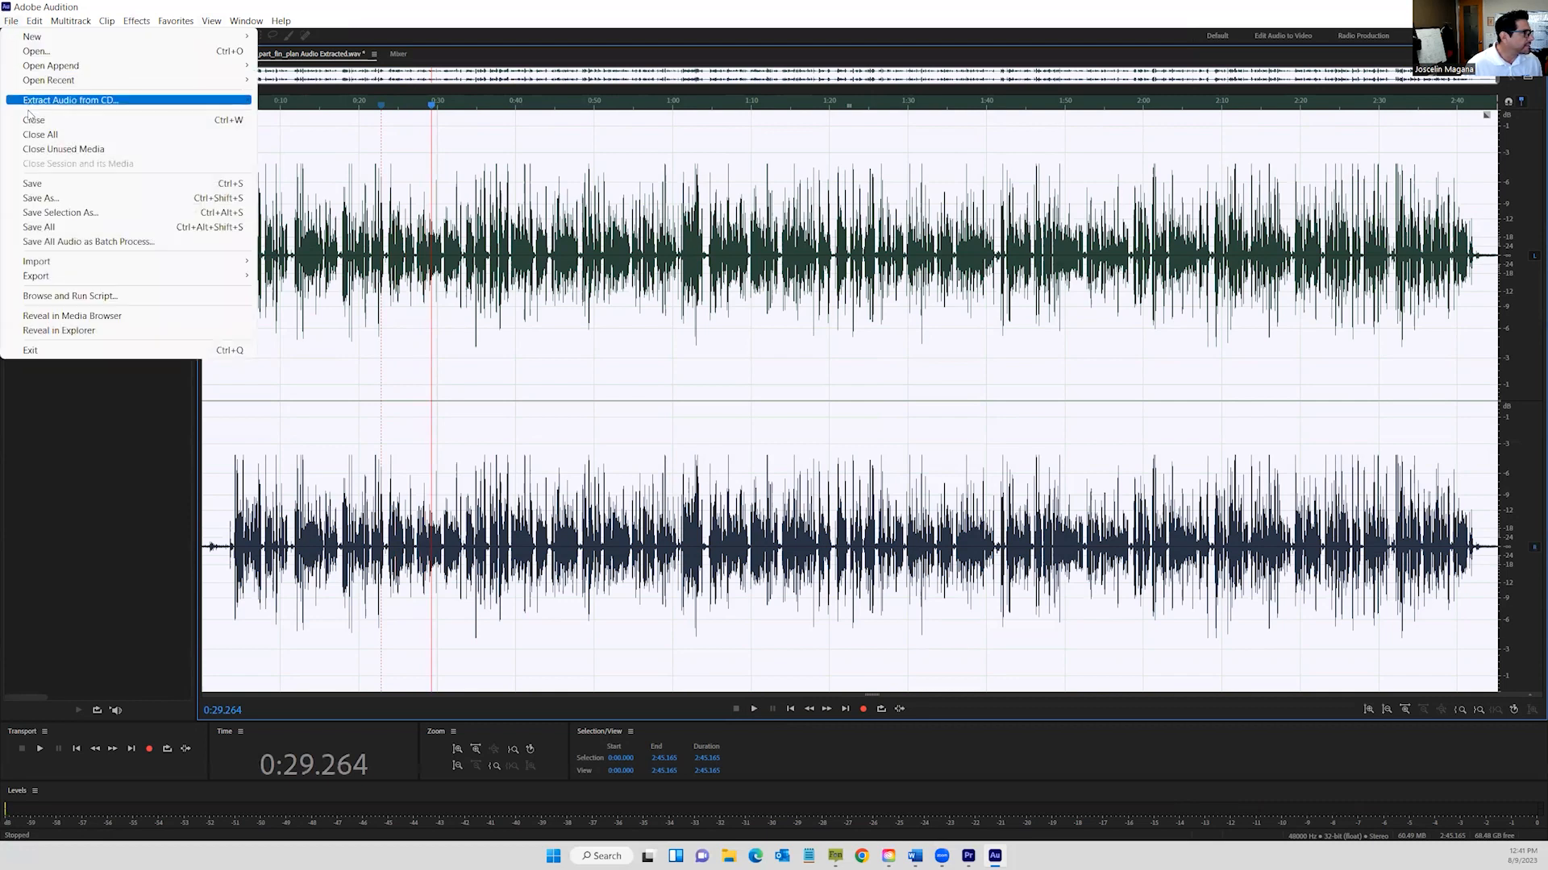
Save the processed audio file and quit Audition with Ctrl+Q.
left_click(54, 184)
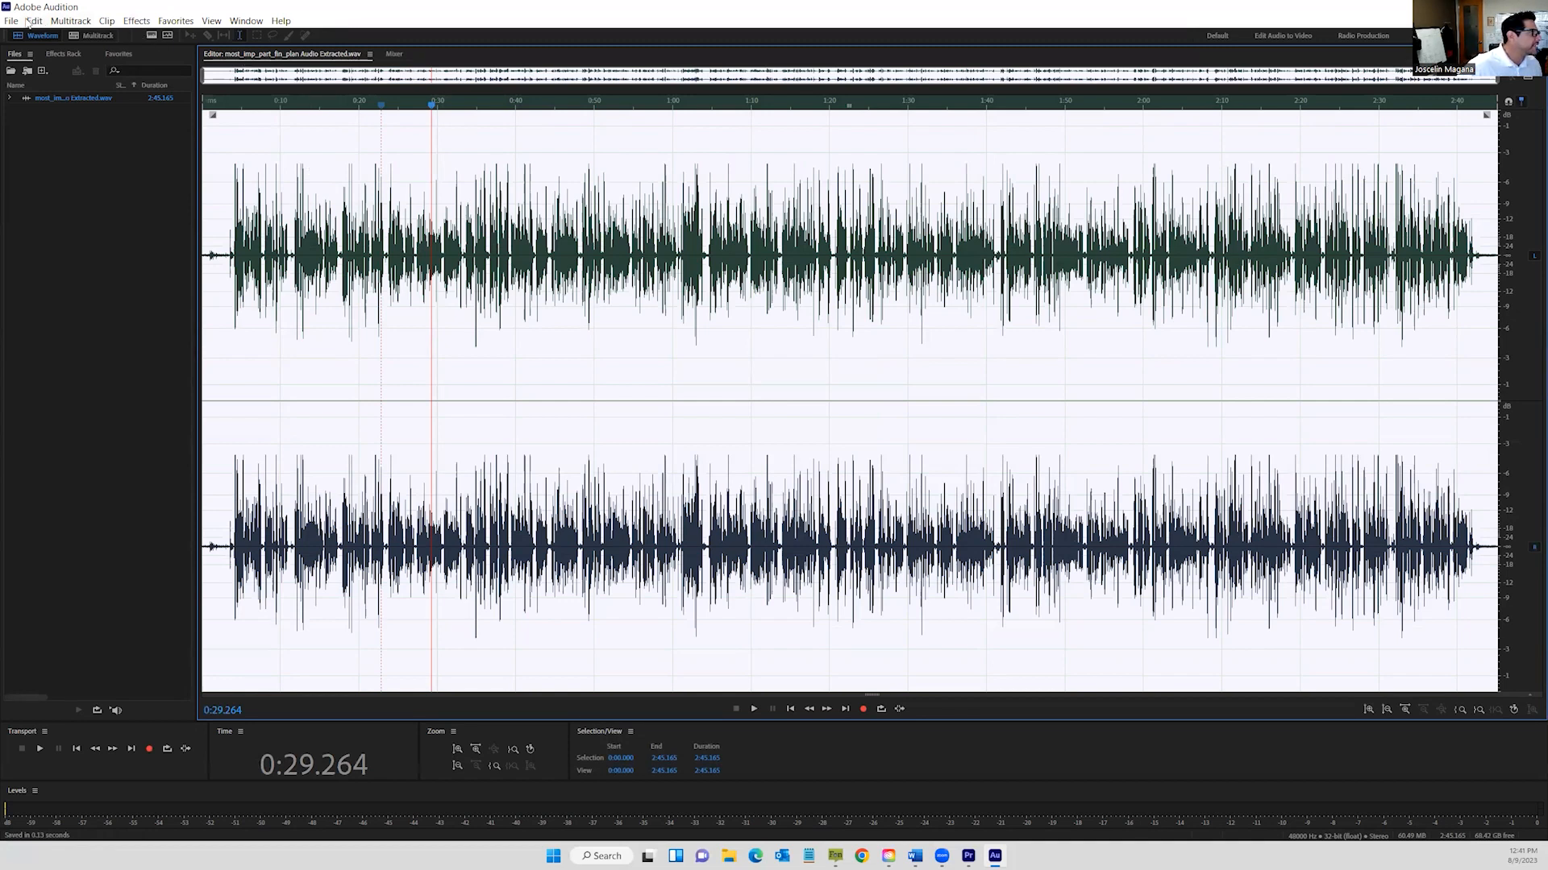
key("ctrl+q")
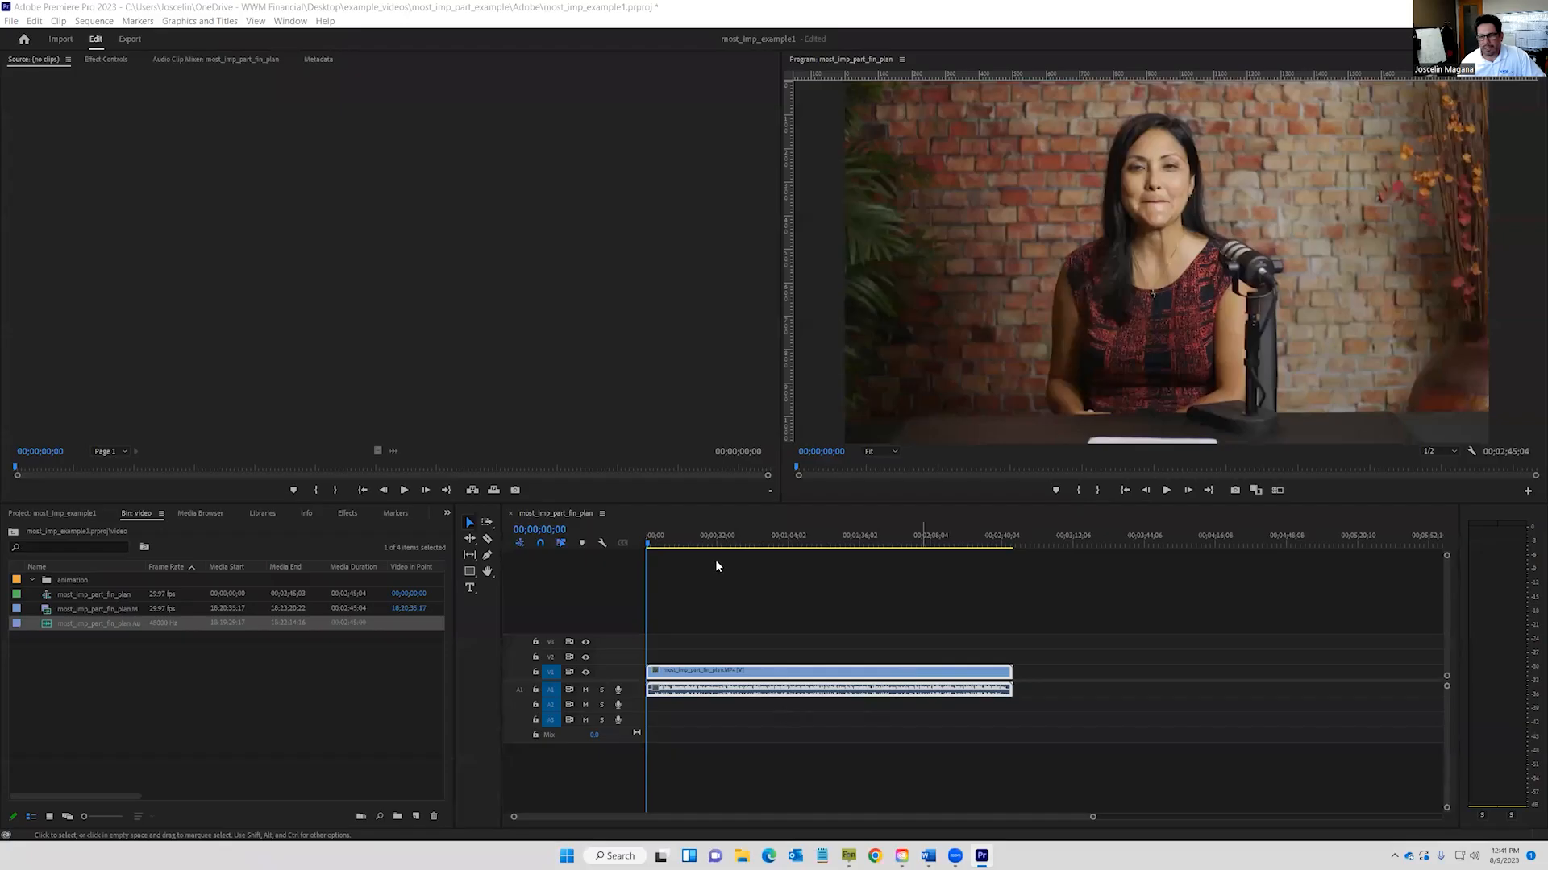
Play the sequence from 00;00;17;20 to review the audio, then zoom in near 3 seconds.
left_click(684, 537)
left_click(1164, 490)
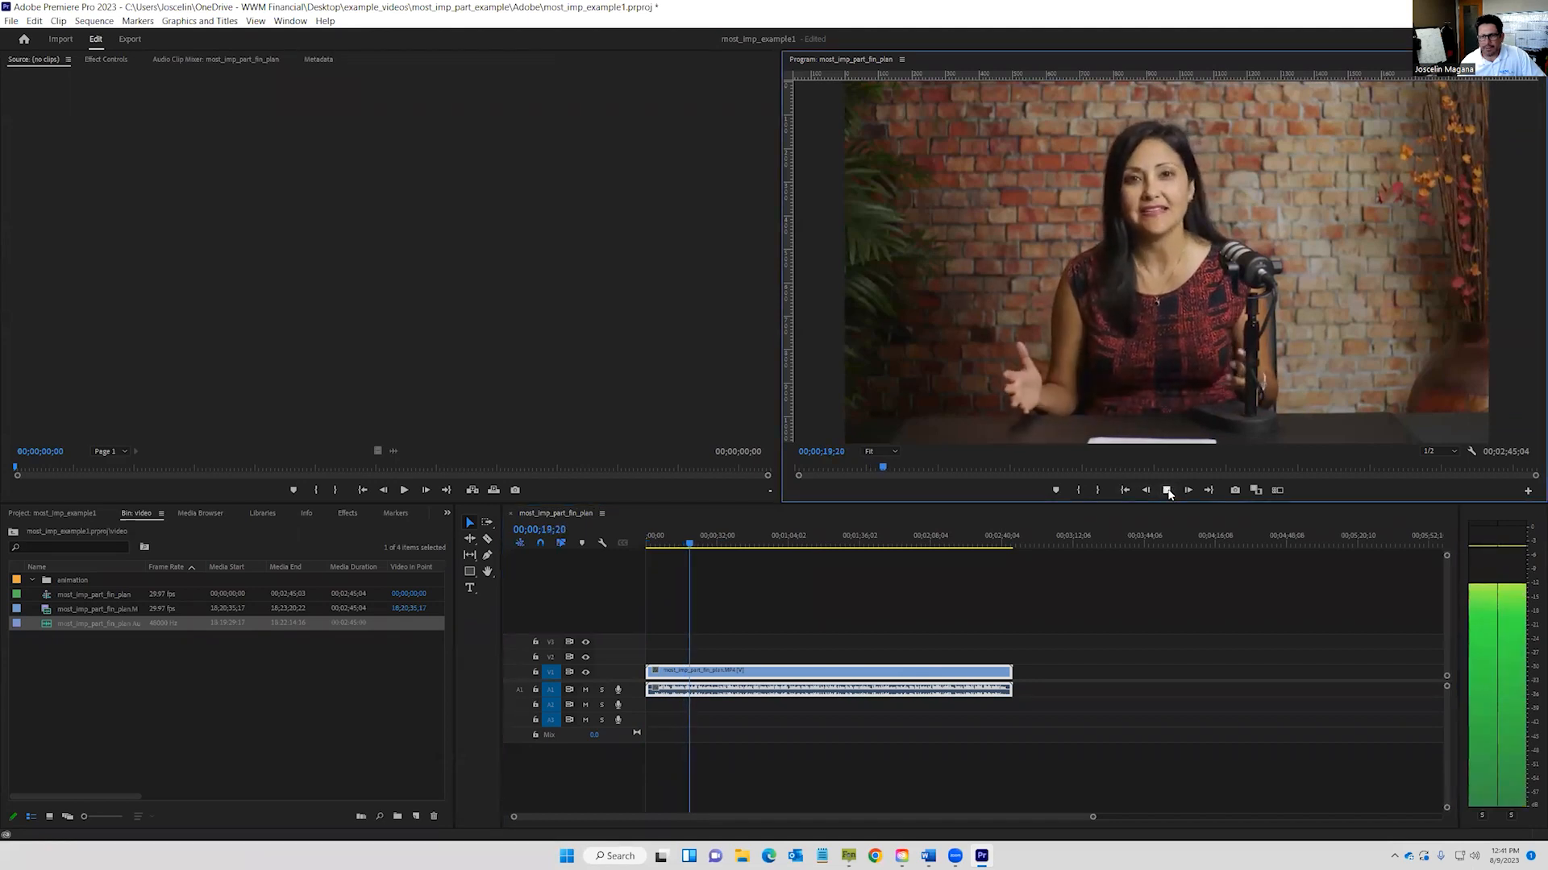
left_click(1167, 491)
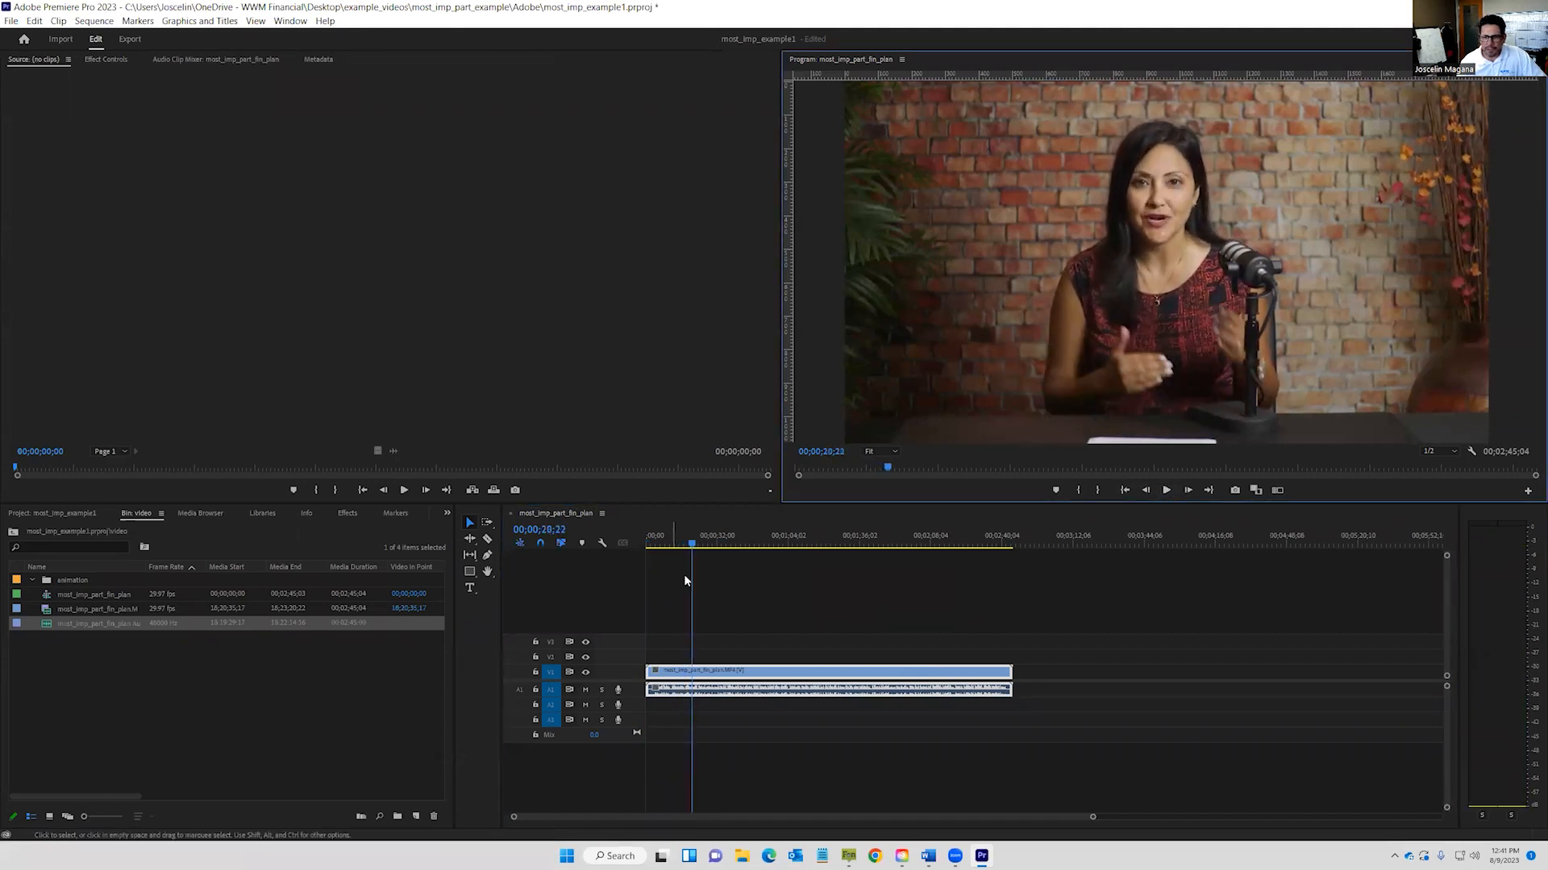
left_click(673, 542)
mouse_move(665, 553)
left_mouse_down()
mouse_move(730, 548)
mouse_move(656, 549)
left_mouse_up()
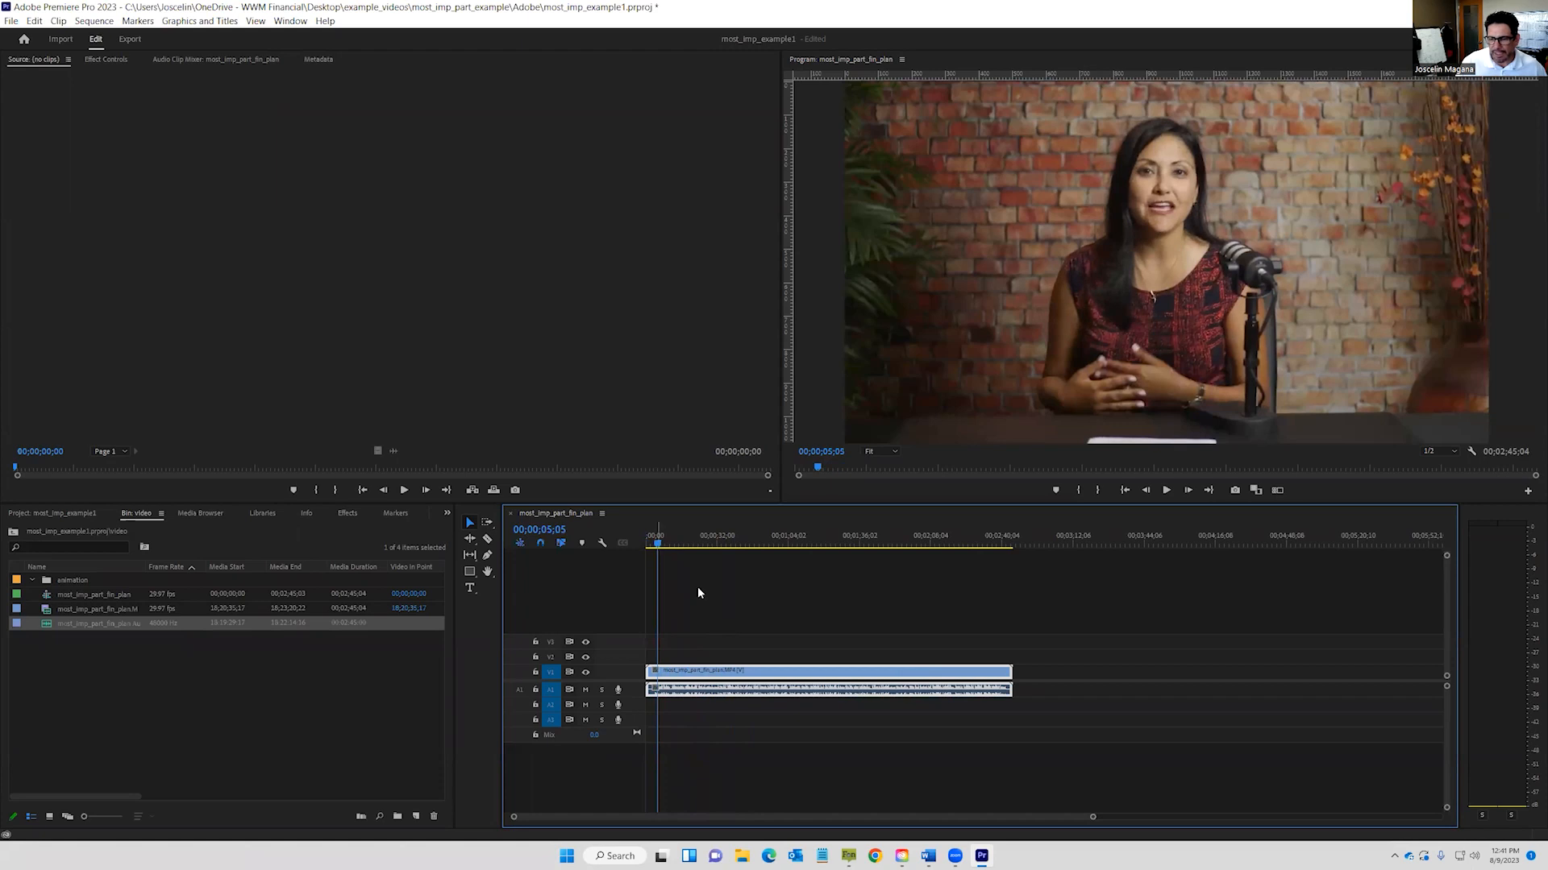
left_click_drag(1093, 819, 831, 822)
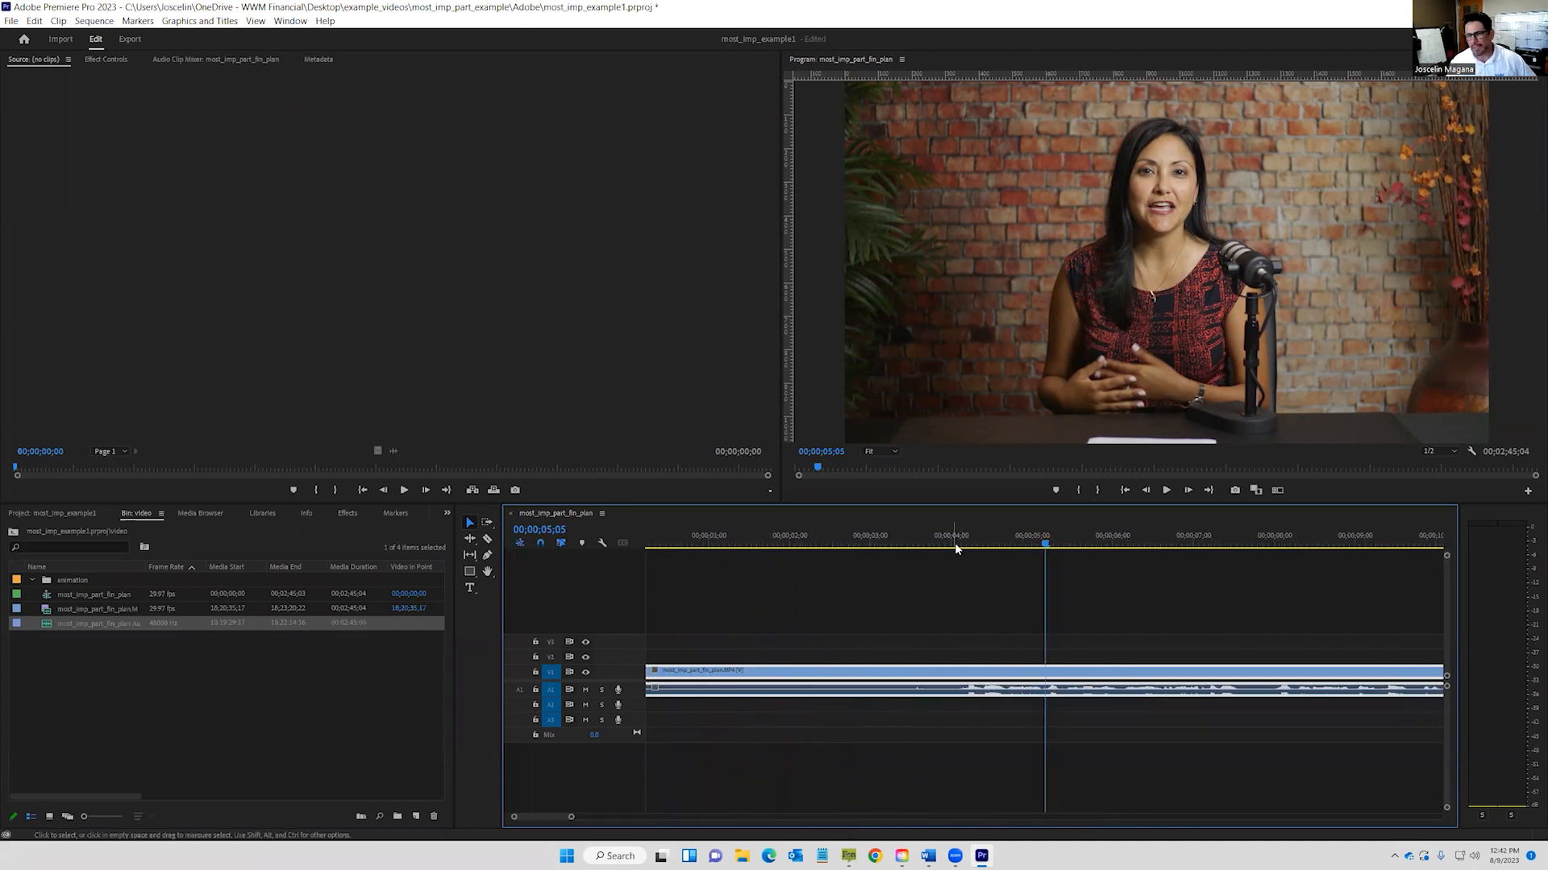
left_click_drag(980, 535, 909, 546)
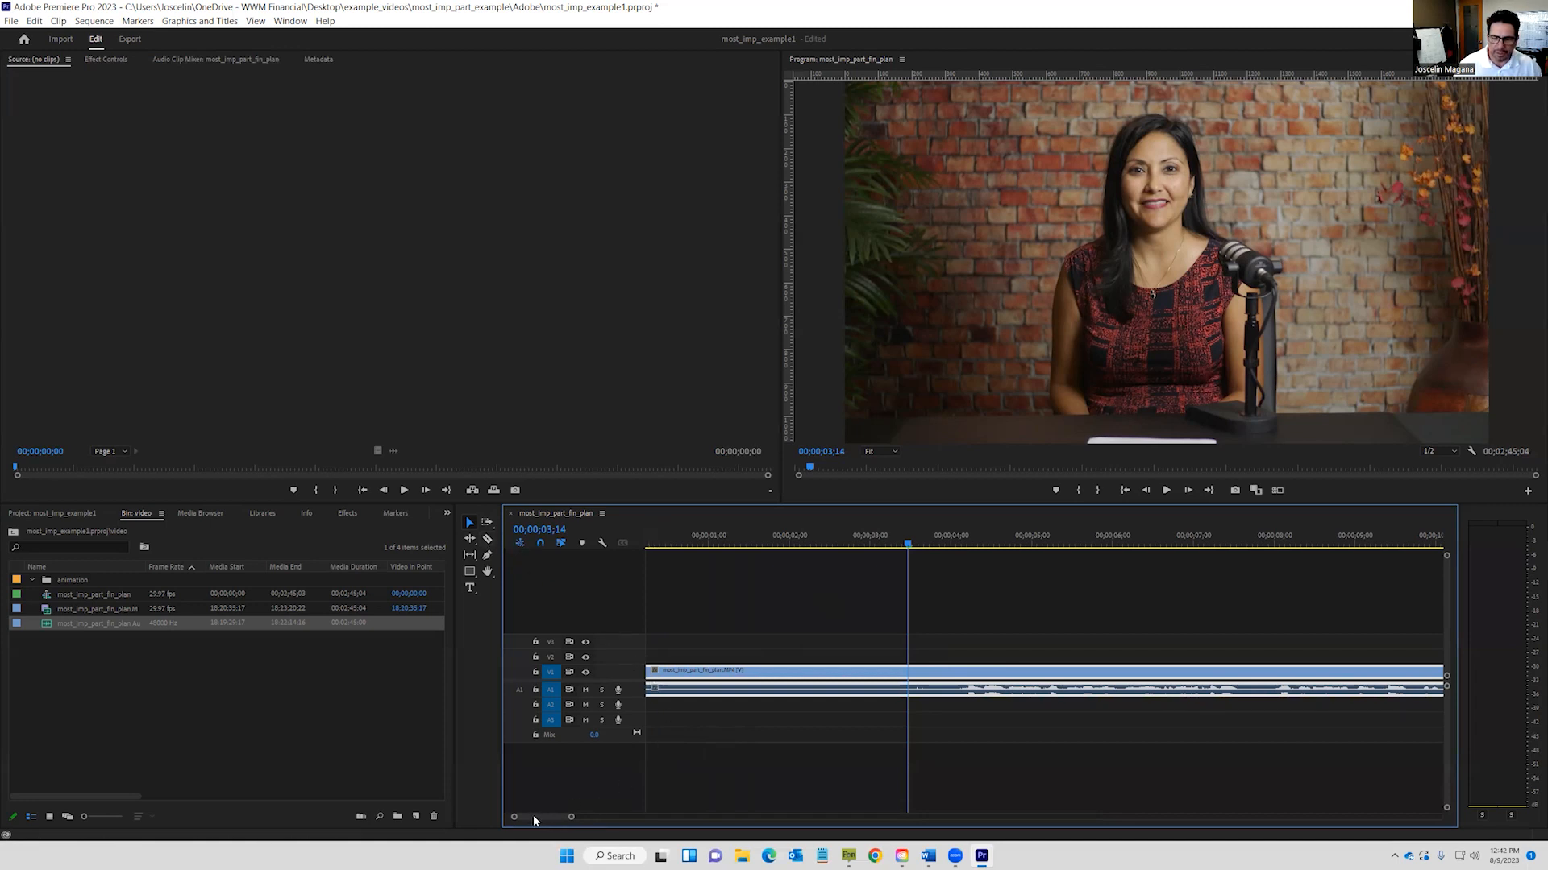
Razor the clip at 00;00;03;14, delete the opening piece, and slide the rest to zero.
left_click_drag(534, 817, 521, 817)
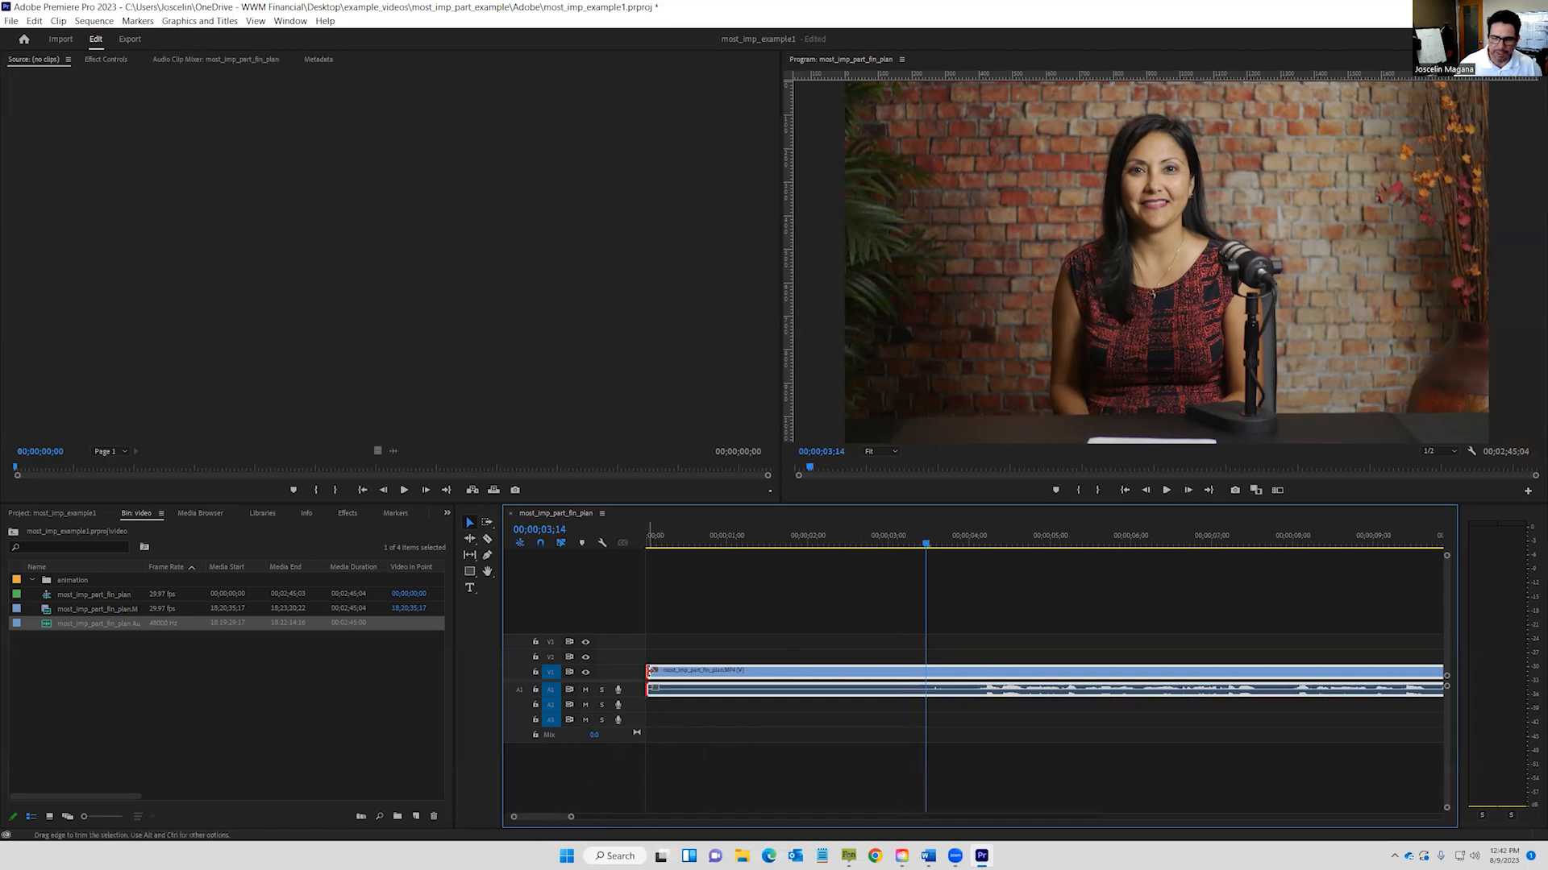
mouse_move(650, 670)
left_mouse_down()
mouse_move(899, 672)
mouse_move(650, 672)
left_mouse_up()
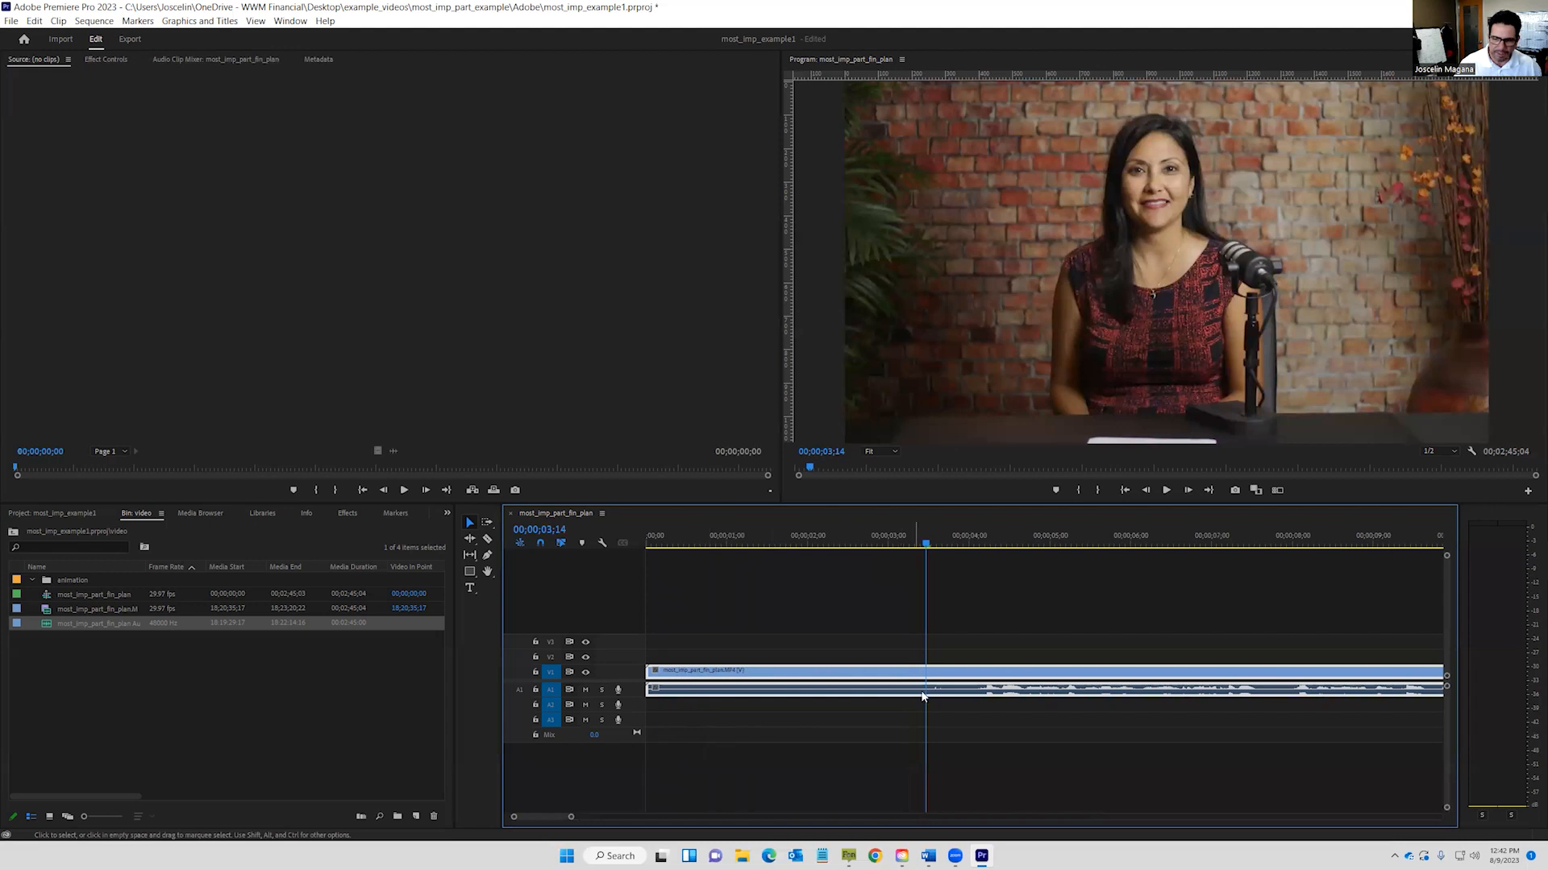
key("c")
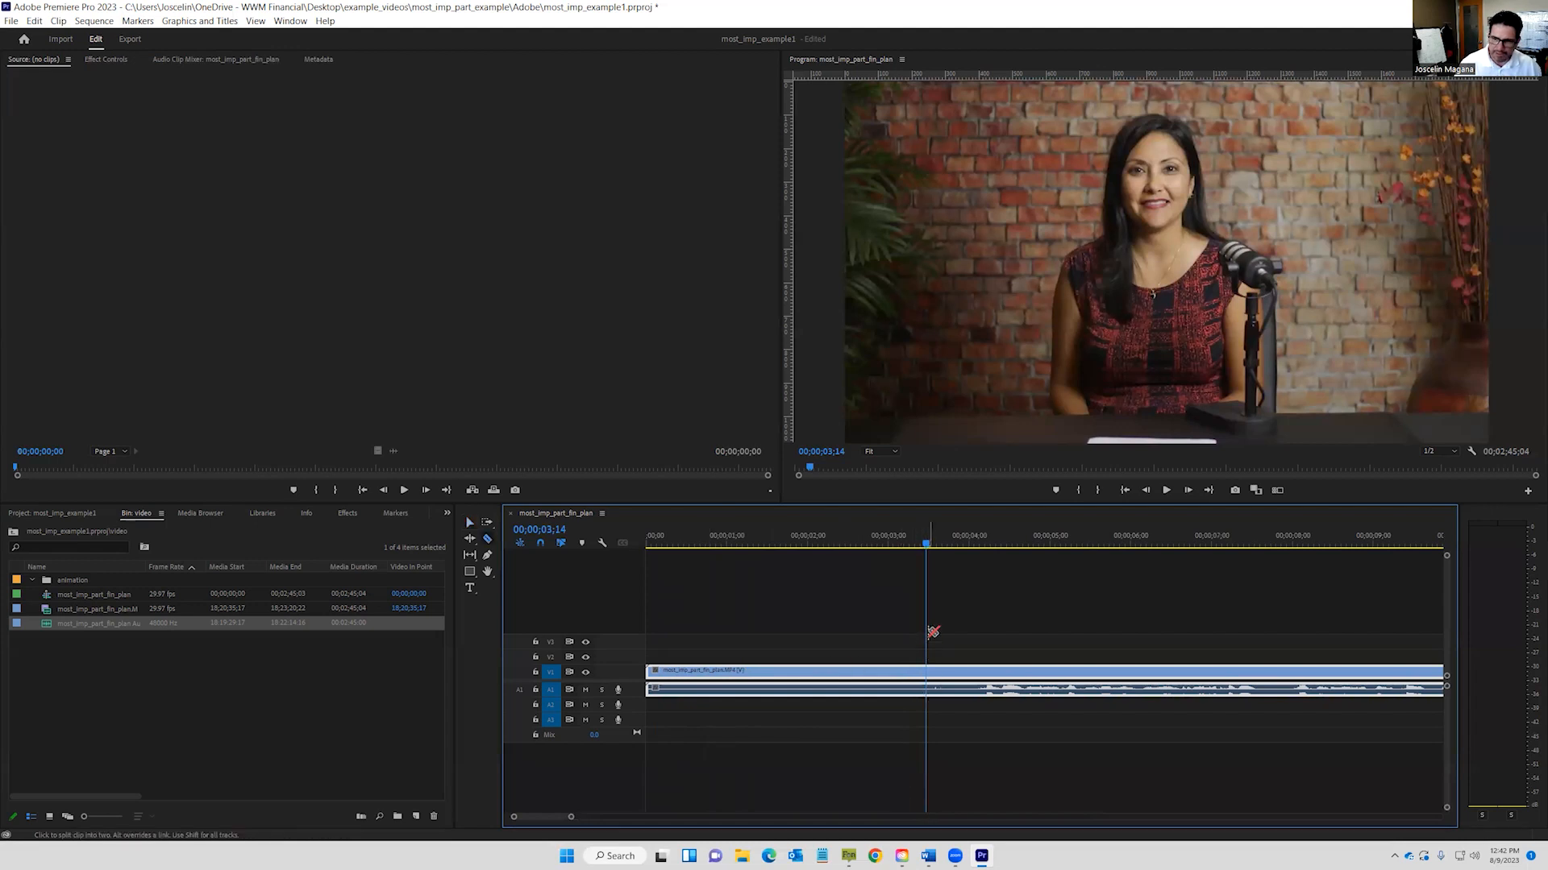
left_click(927, 675)
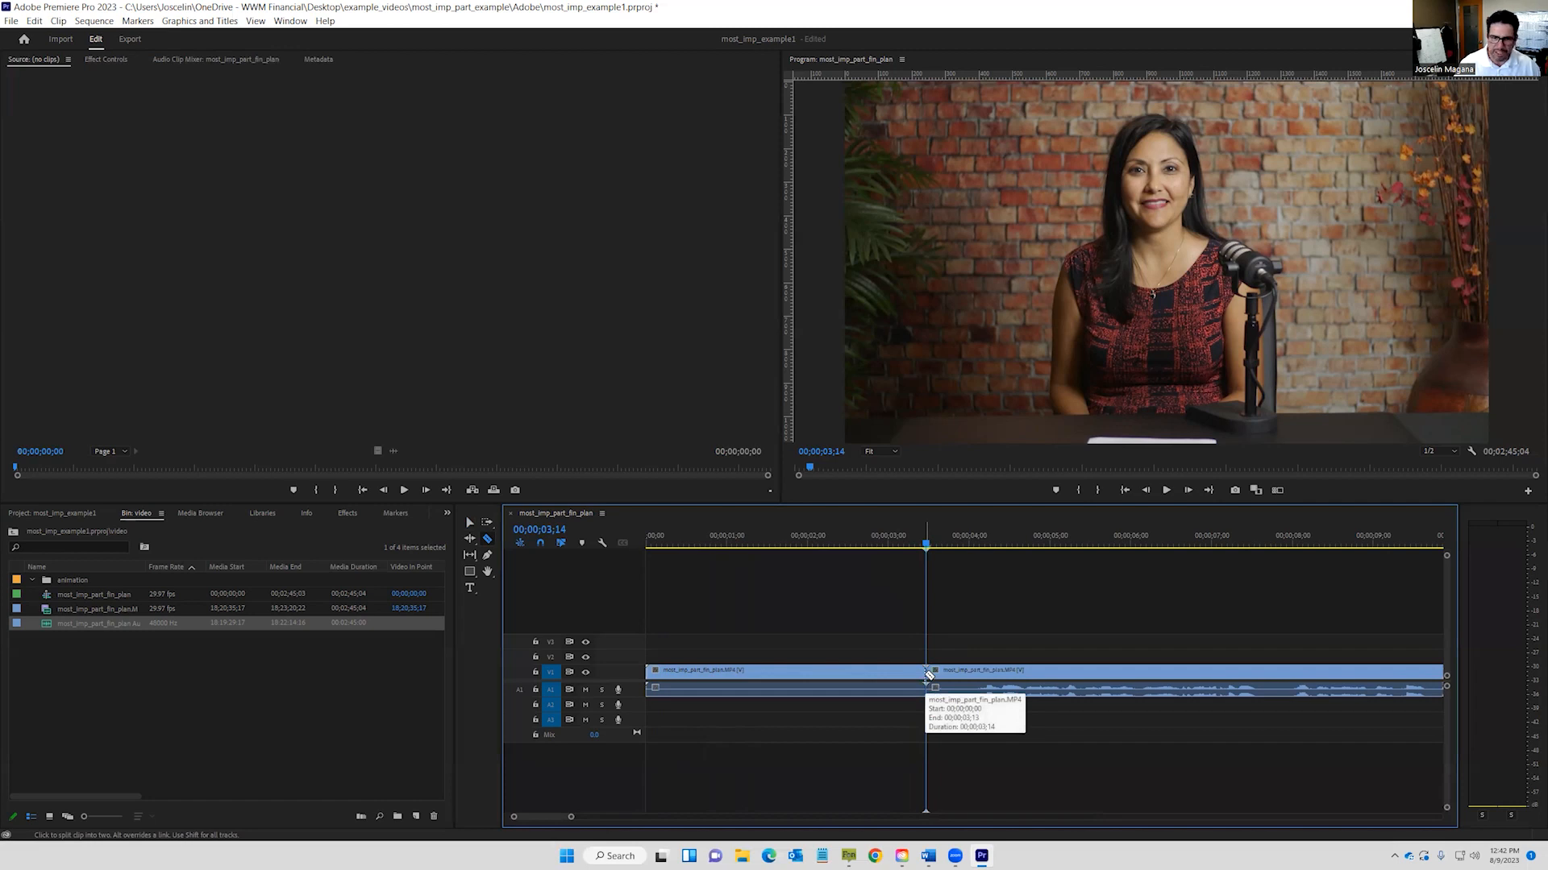
left_click(471, 524)
left_click(878, 681)
key("Delete")
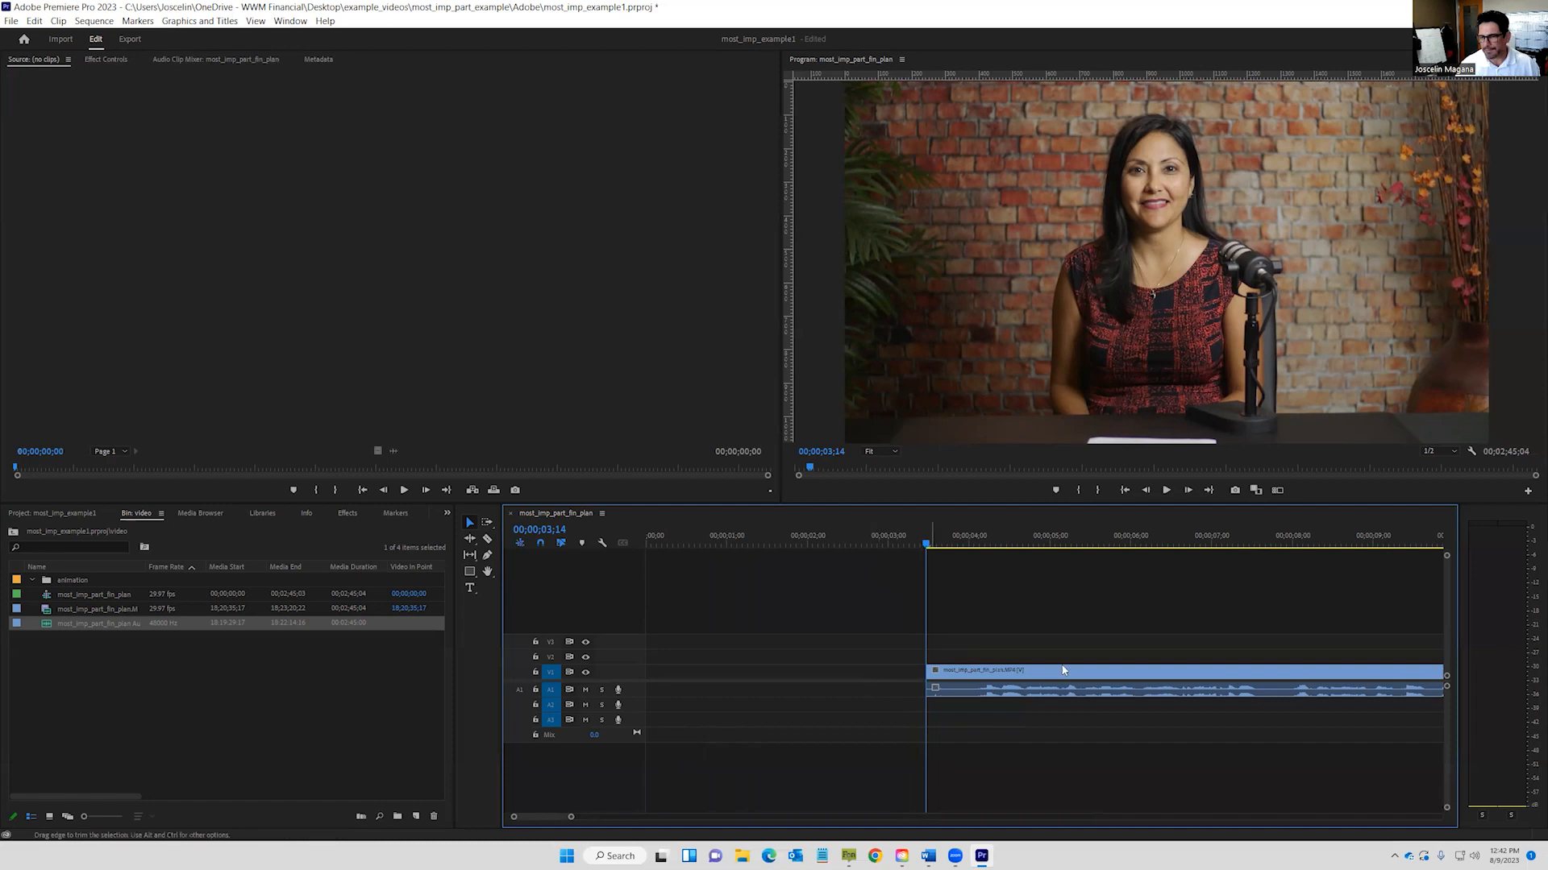
left_click_drag(1009, 676, 711, 675)
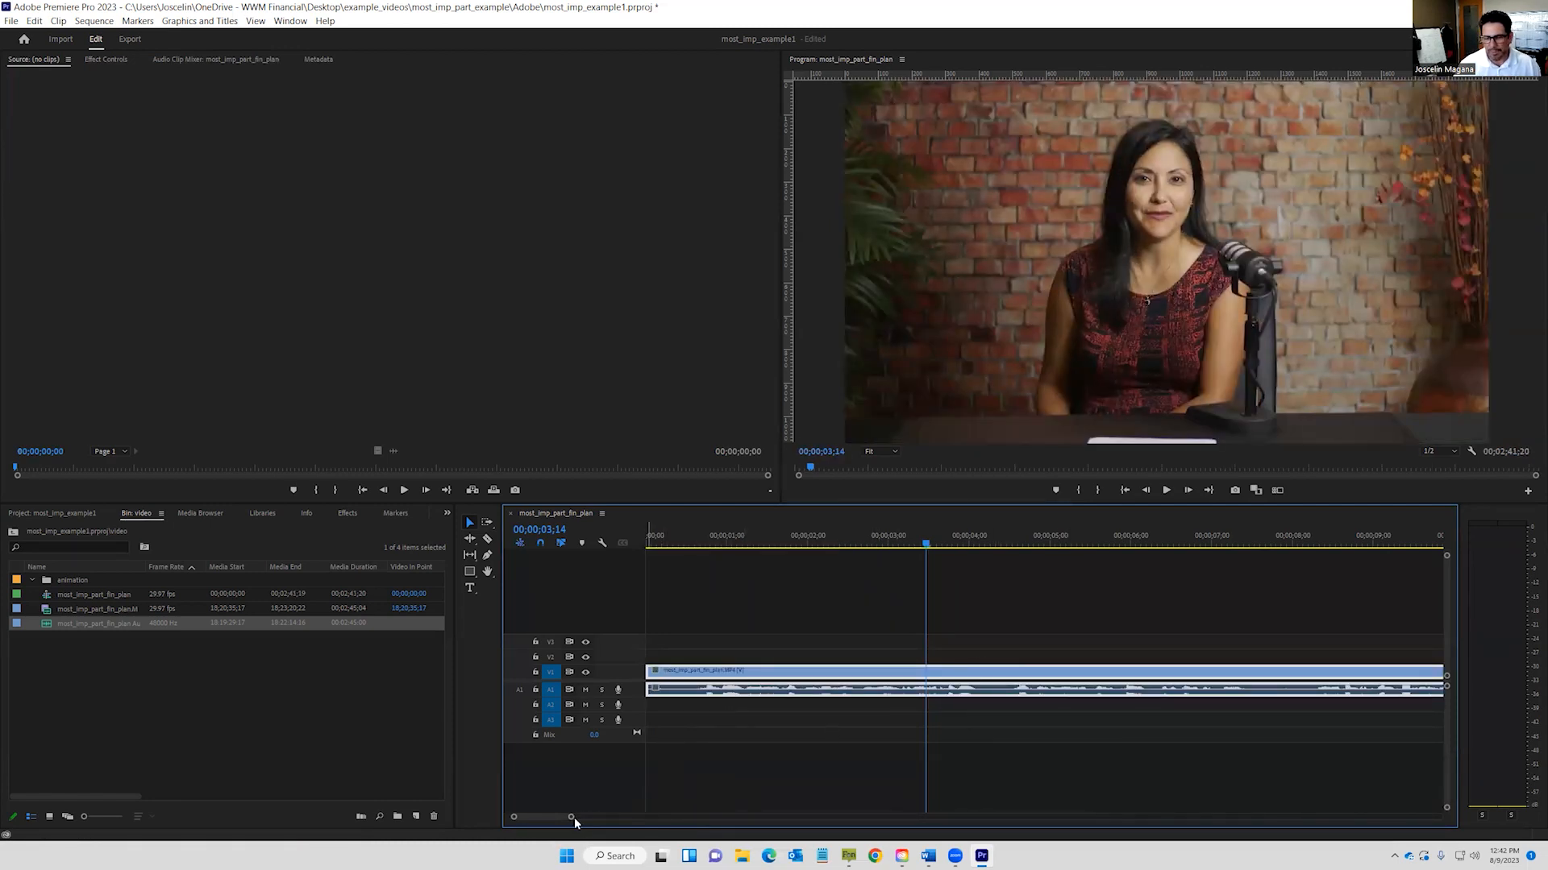
Trim the interview clip's video and audio to end at 00;02;39;15, then show the top-level project folders.
left_click_drag(573, 817, 1007, 819)
left_click(1131, 545)
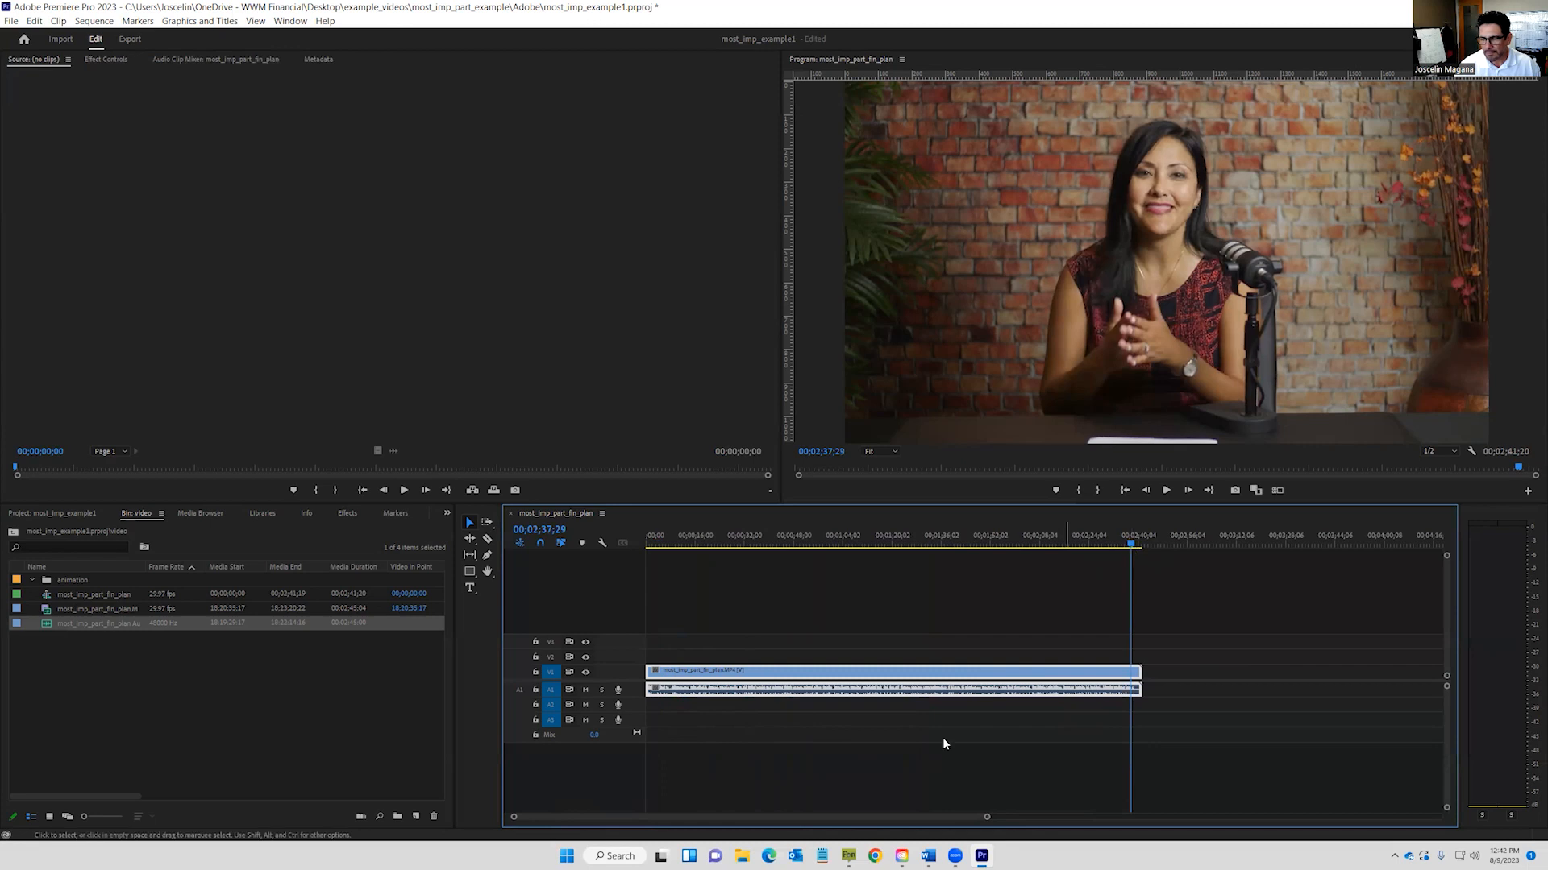
left_click_drag(519, 819, 697, 832)
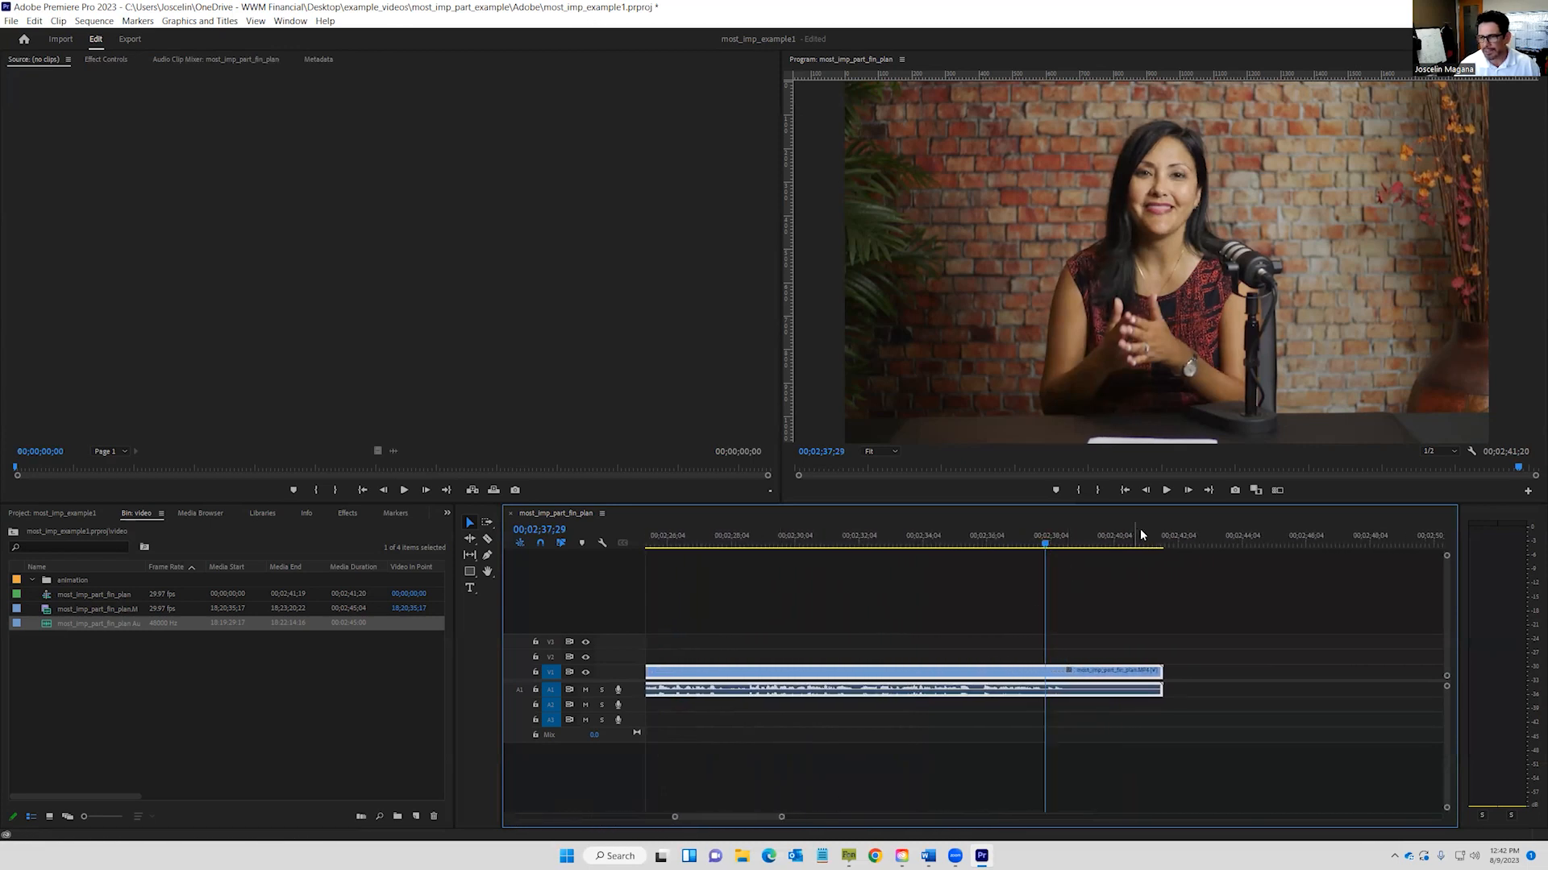
left_click(1166, 490)
left_click(1168, 490)
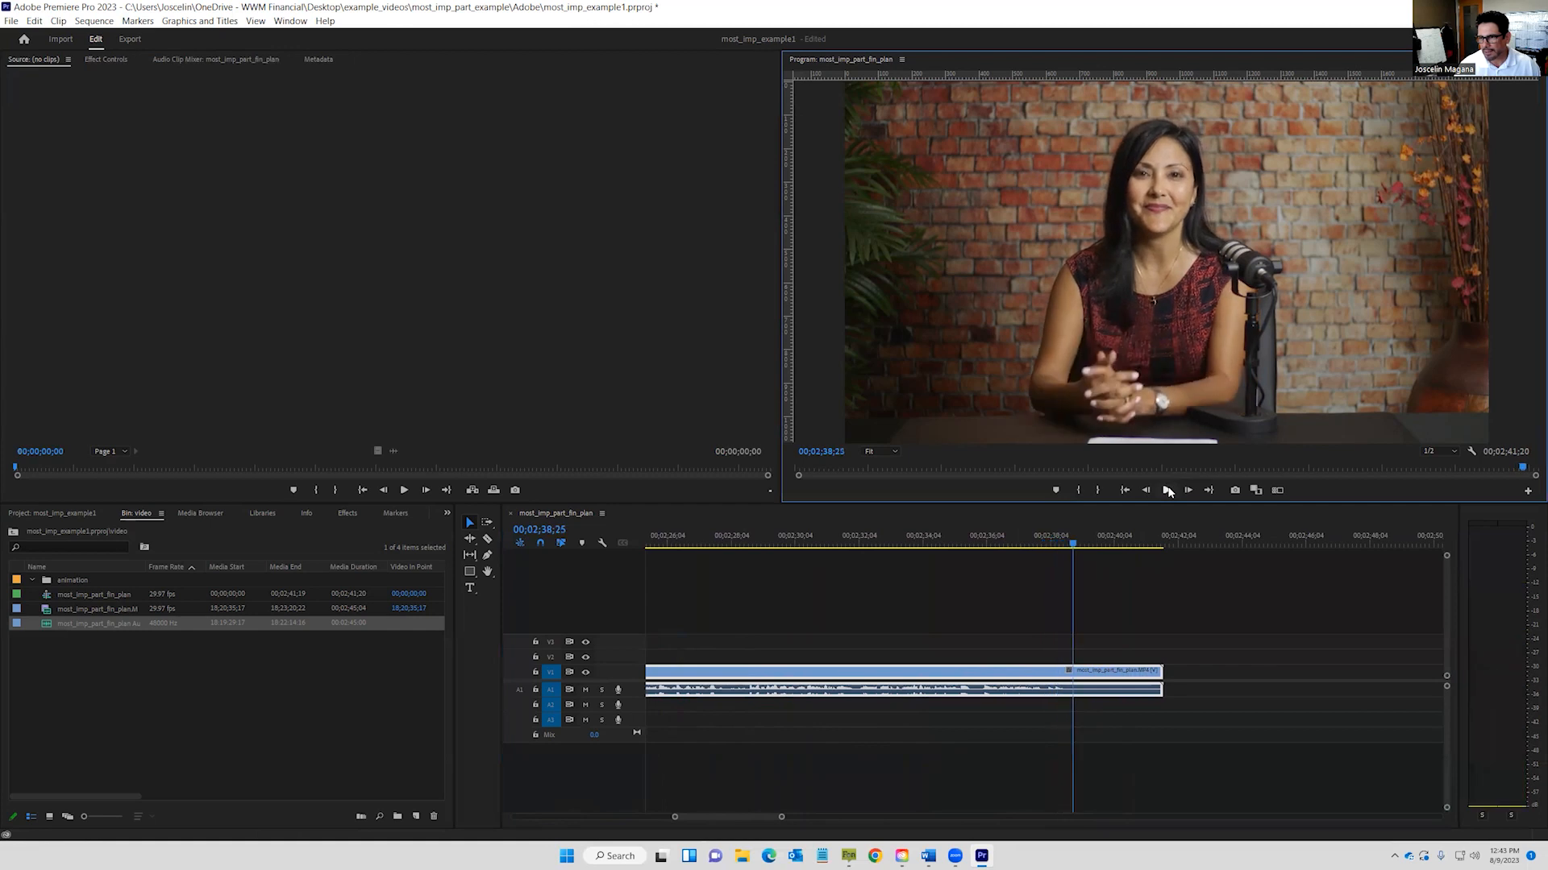
left_click_drag(1045, 550, 1094, 542)
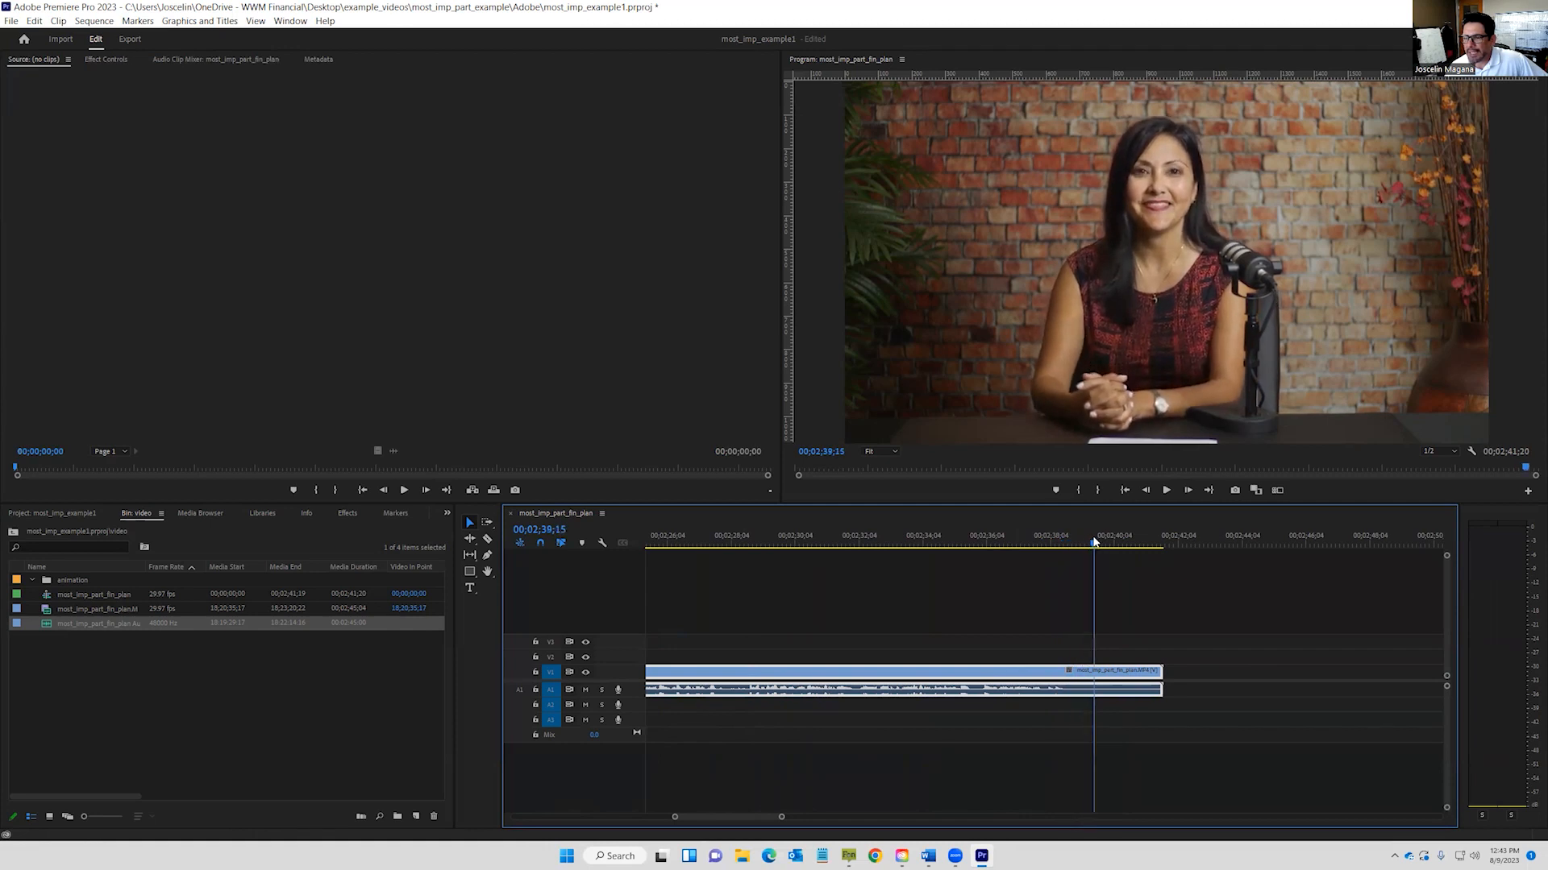
left_click_drag(1153, 673, 1093, 673)
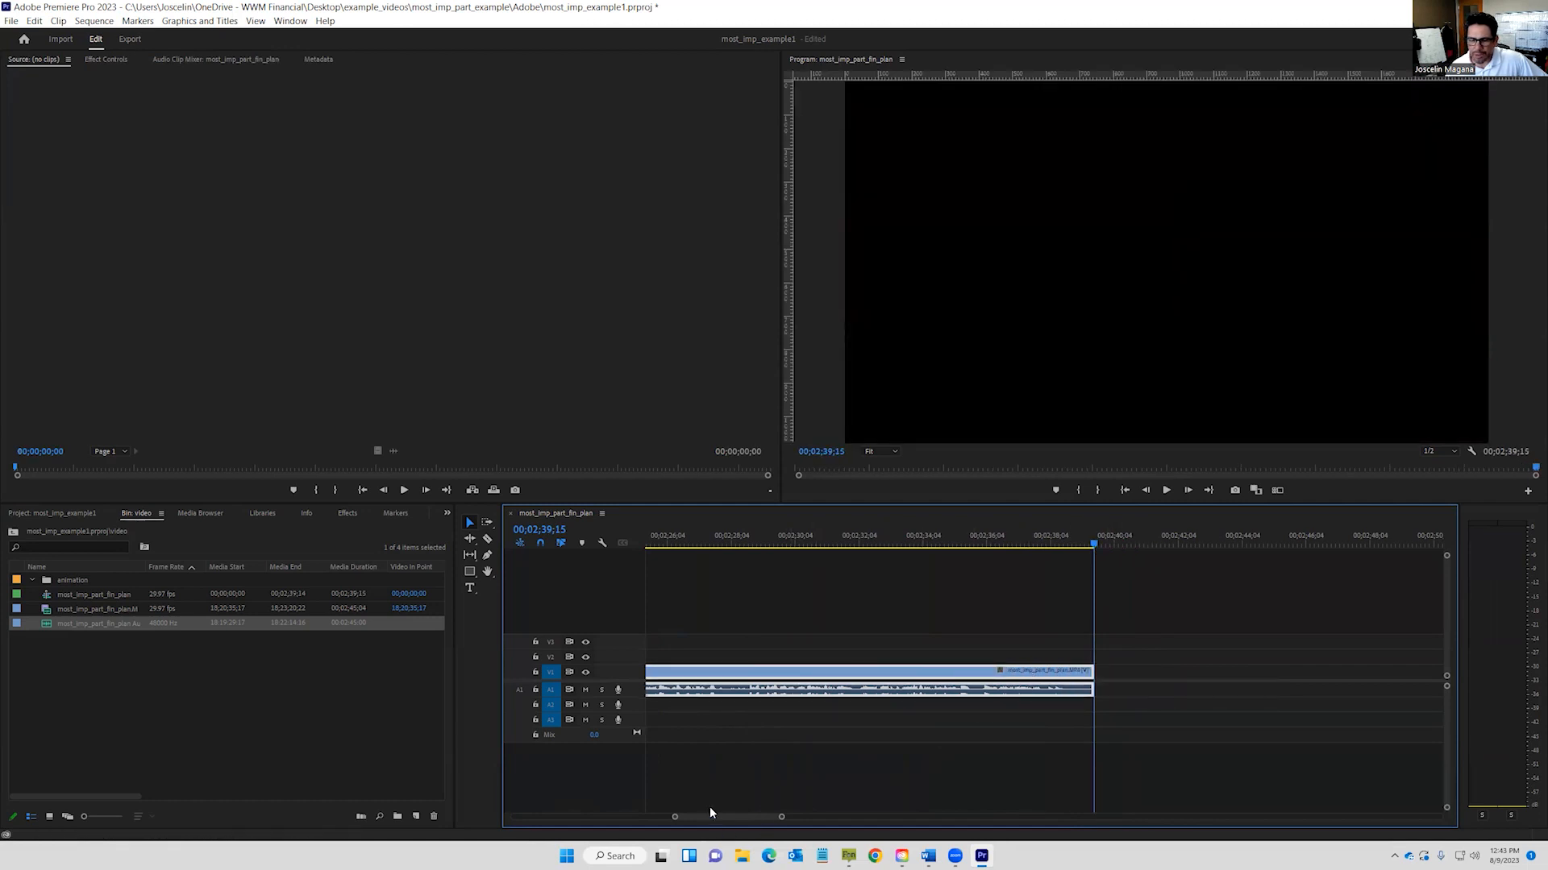
left_click_drag(674, 816, 508, 818)
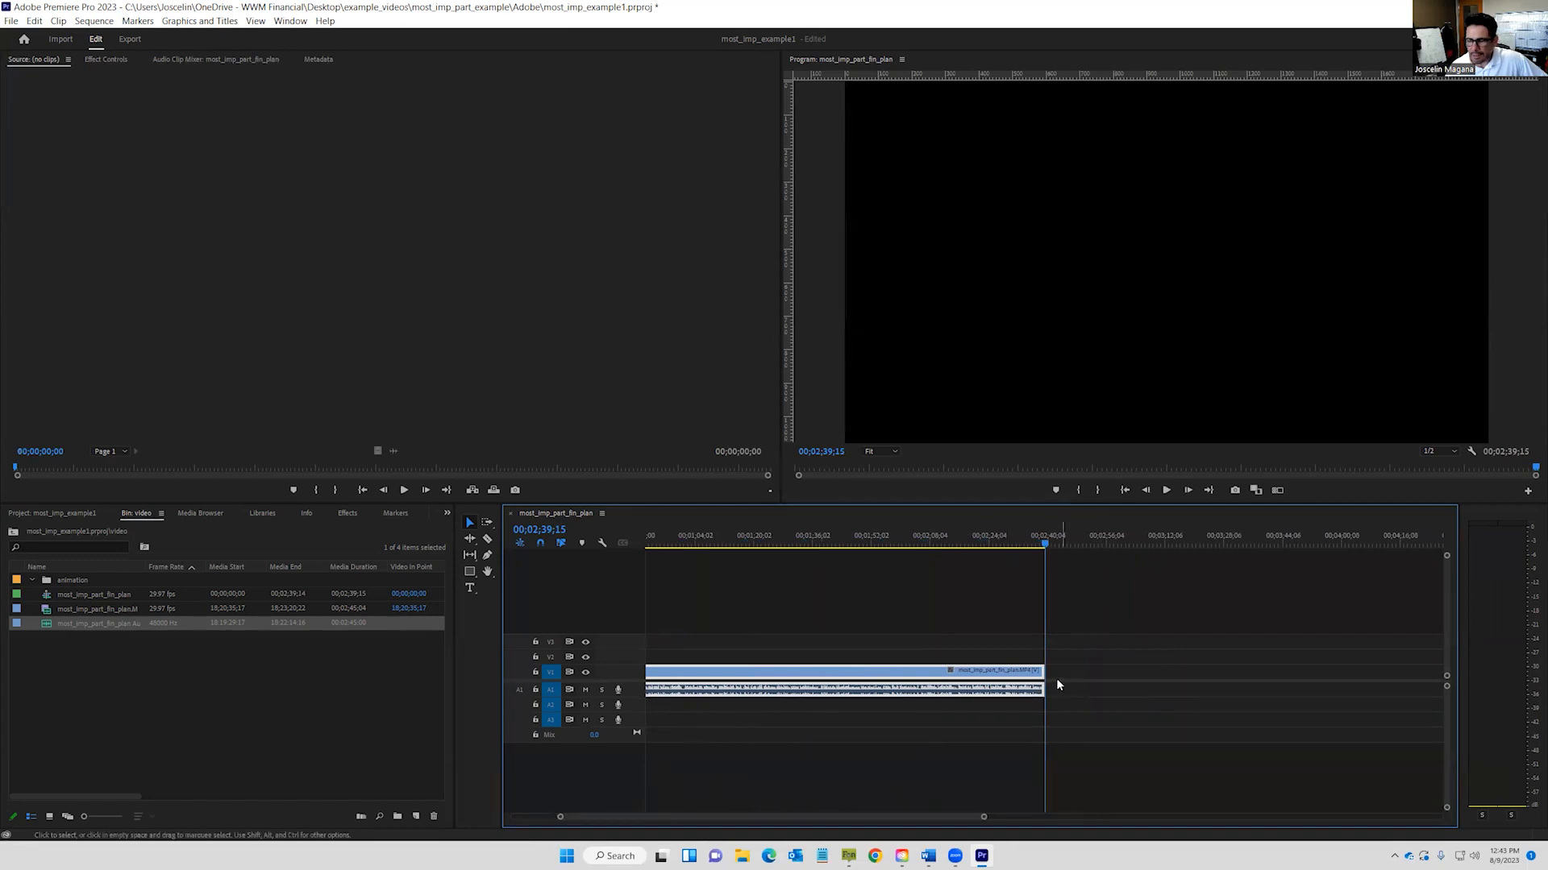
left_click(16, 533)
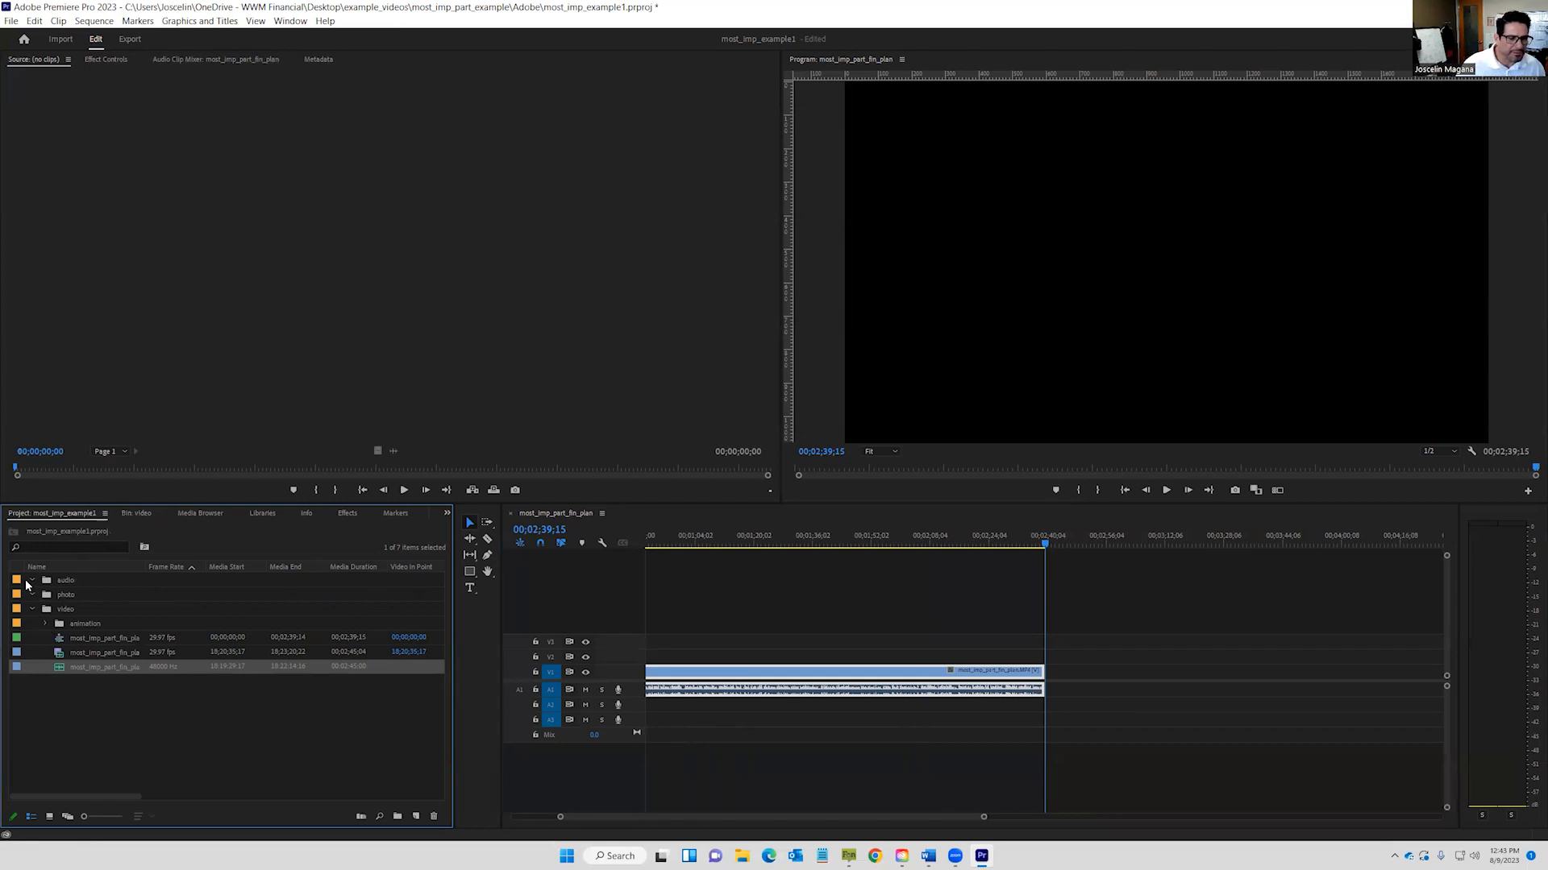
Import VIDDYOZE-WWMFinancial.com.mp4 from Production Tools > Logo Animations into the animation bin and place it after the interview.
double_click(45, 622)
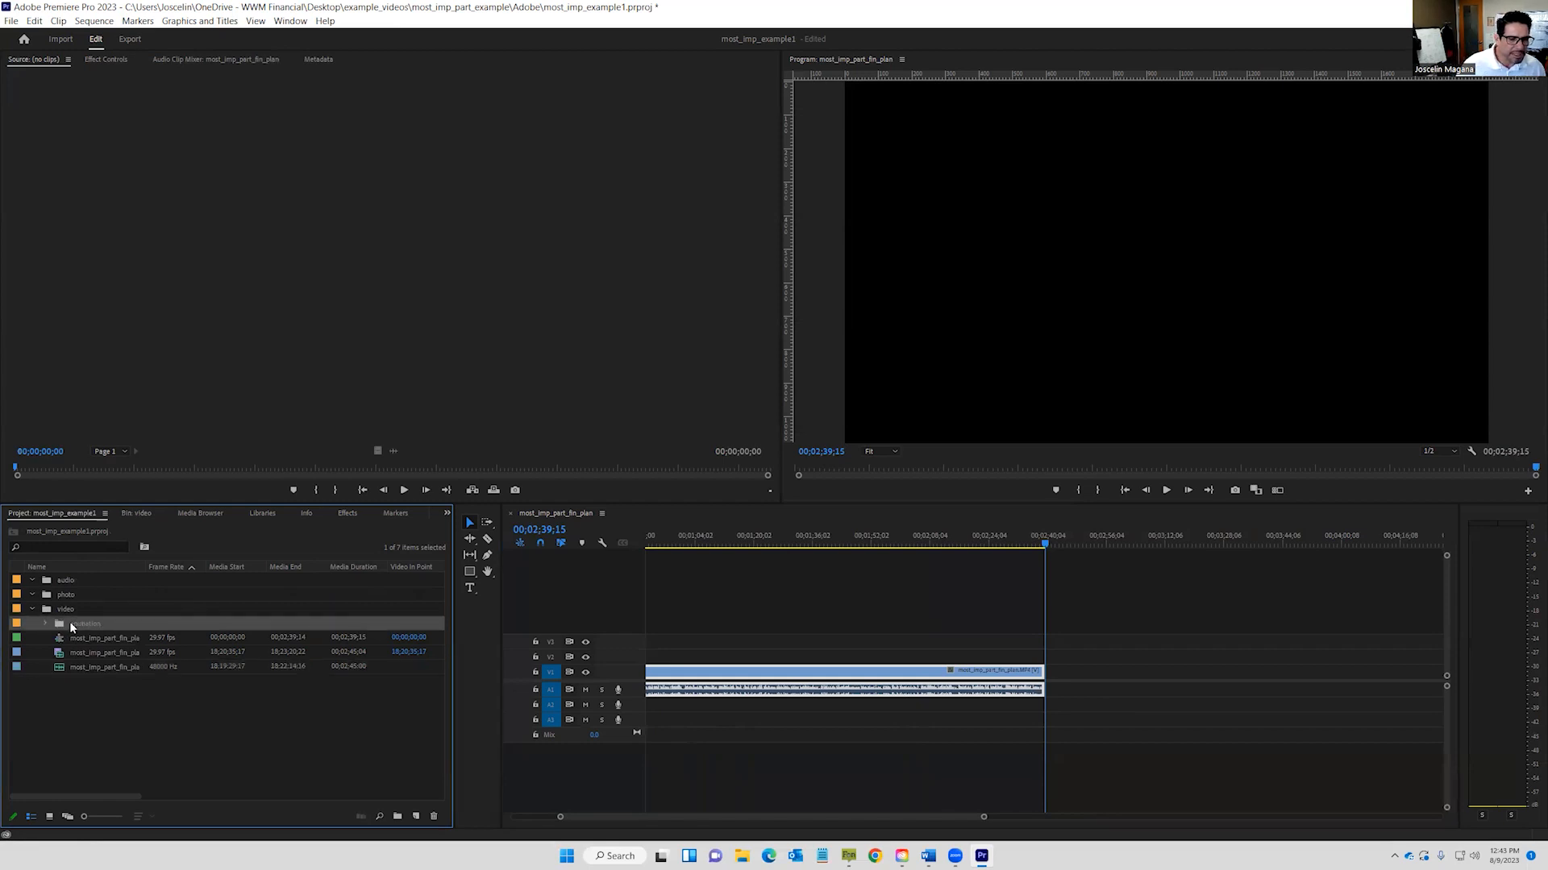
double_click(170, 649)
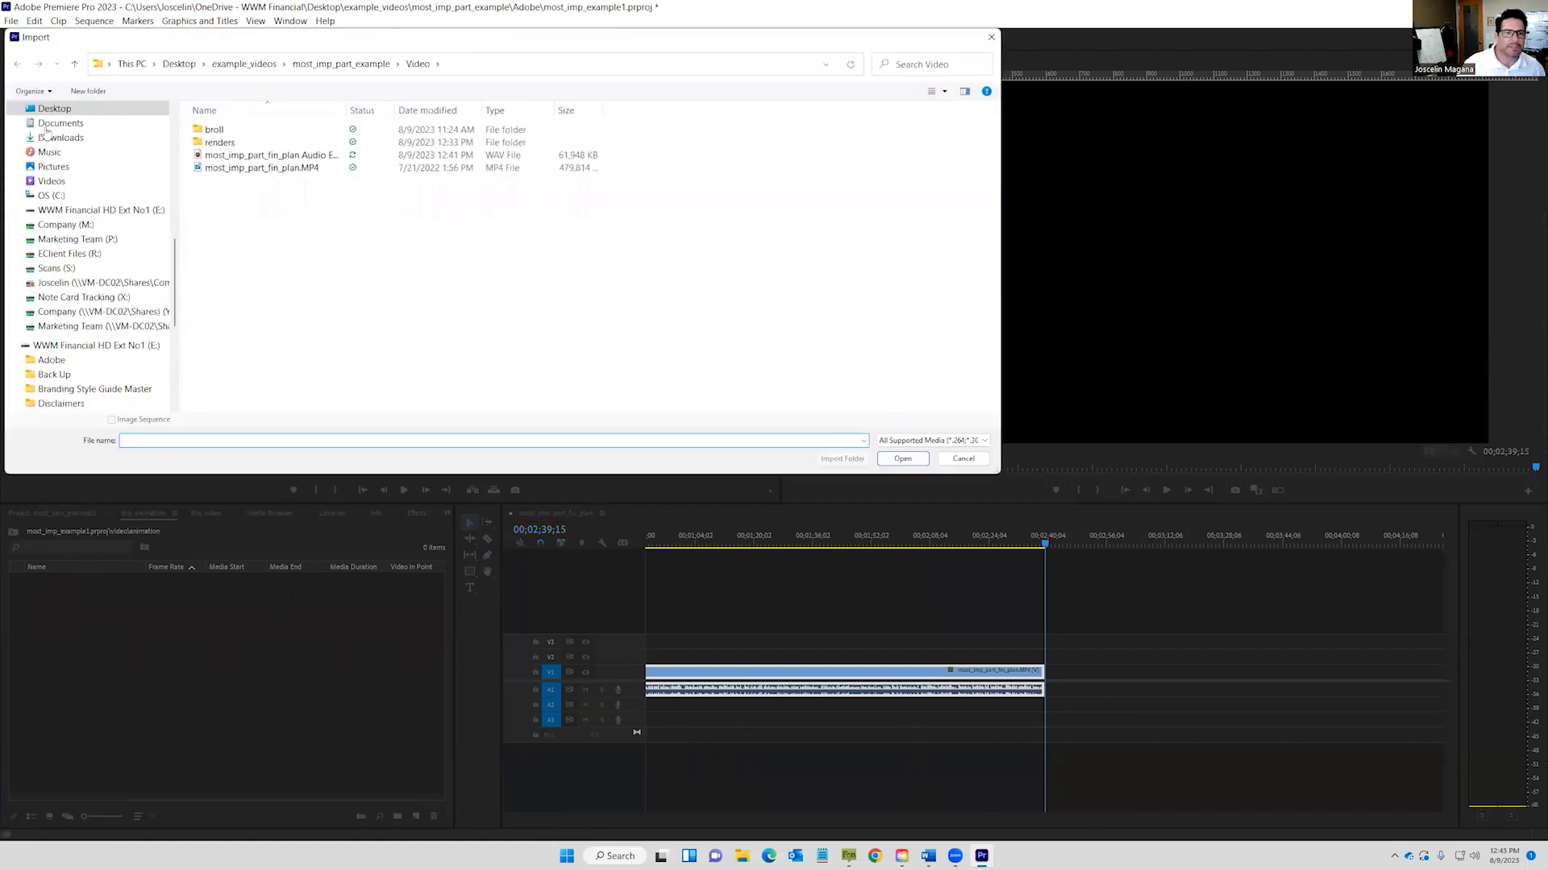
scroll(46, 132, "down", 5)
scroll(90, 316, "up", 1)
left_click(80, 302)
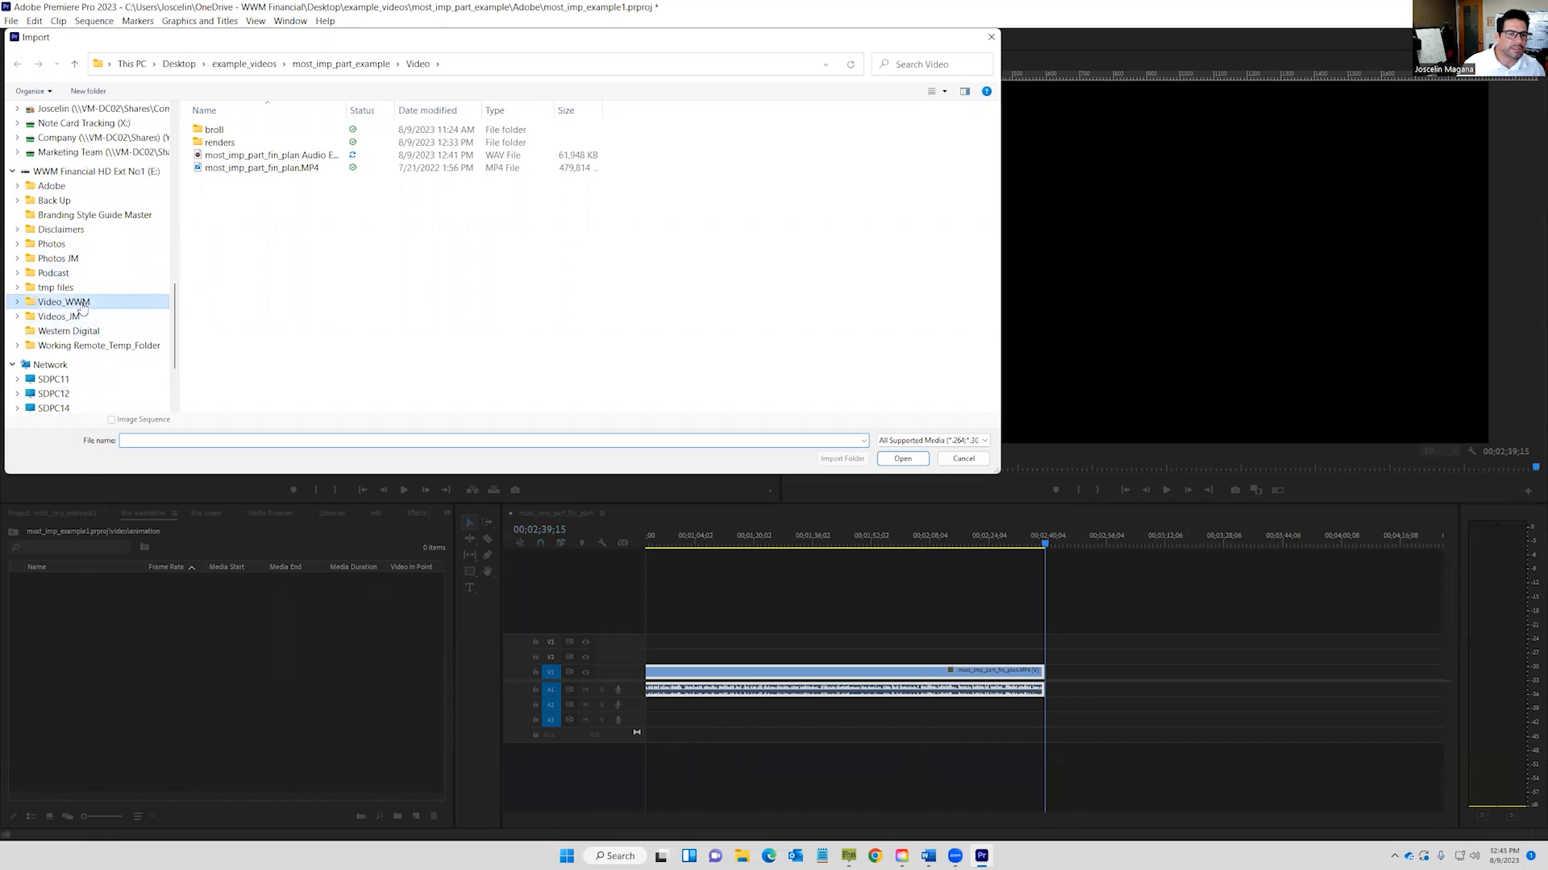
double_click(253, 153)
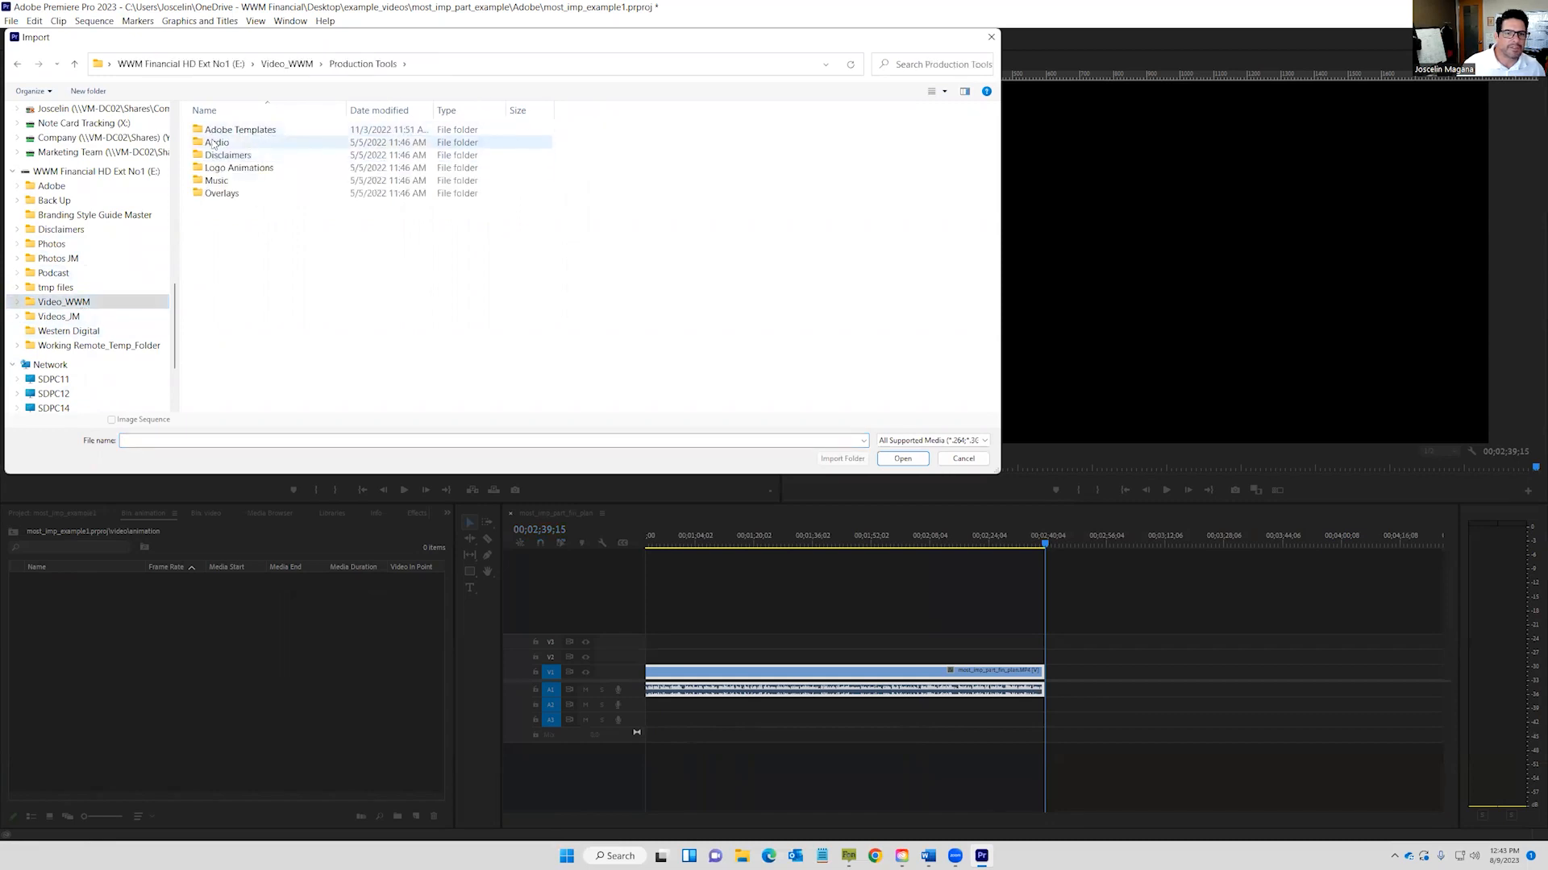
left_click(228, 169)
double_click(229, 168)
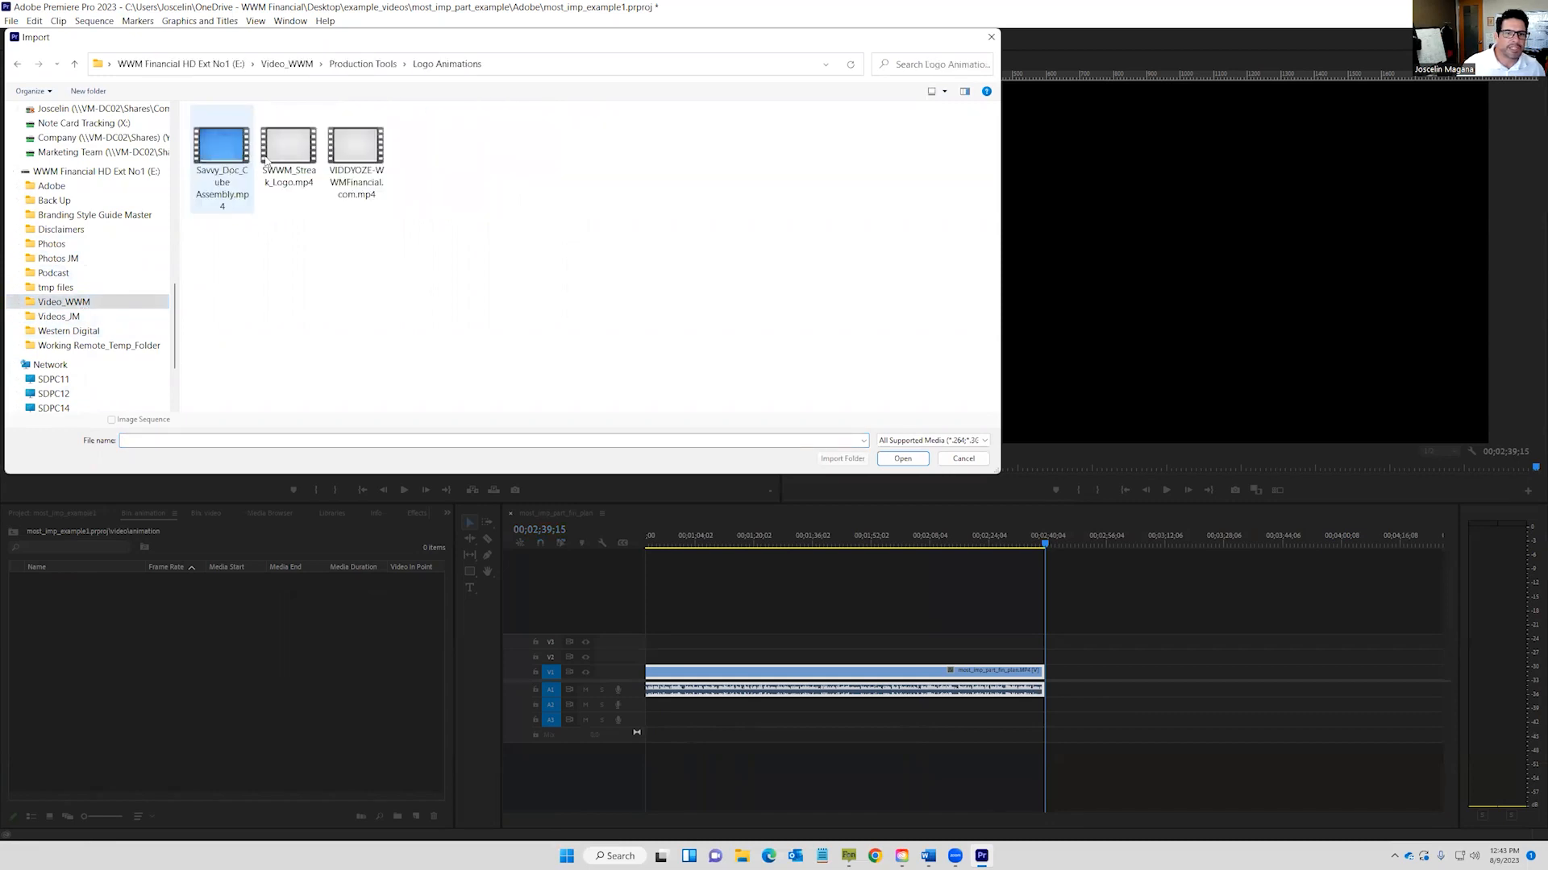
double_click(369, 146)
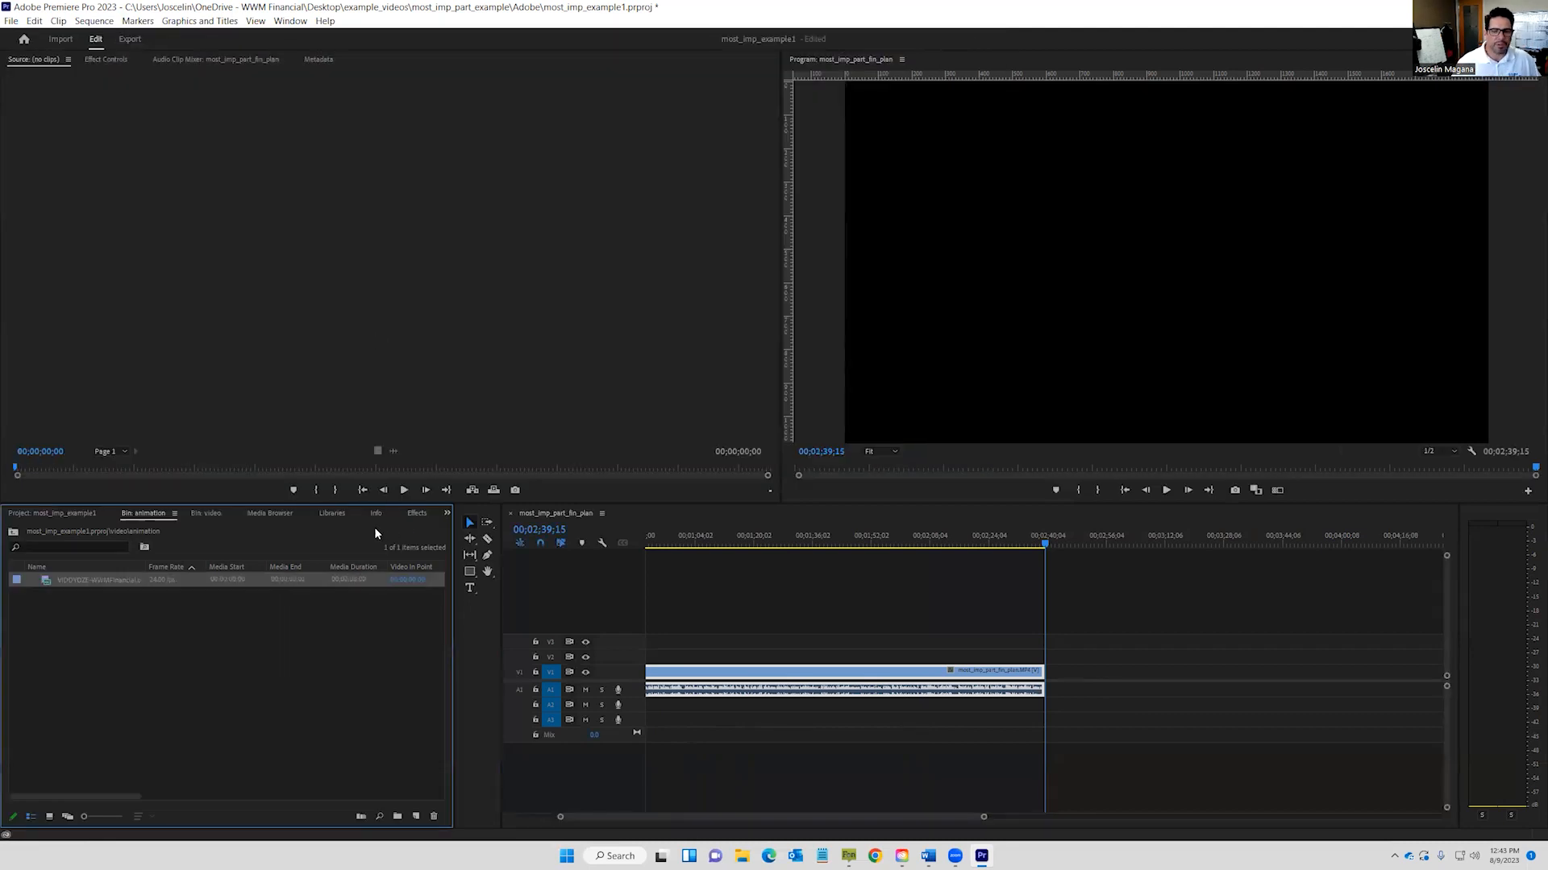
left_click_drag(118, 588, 1066, 687)
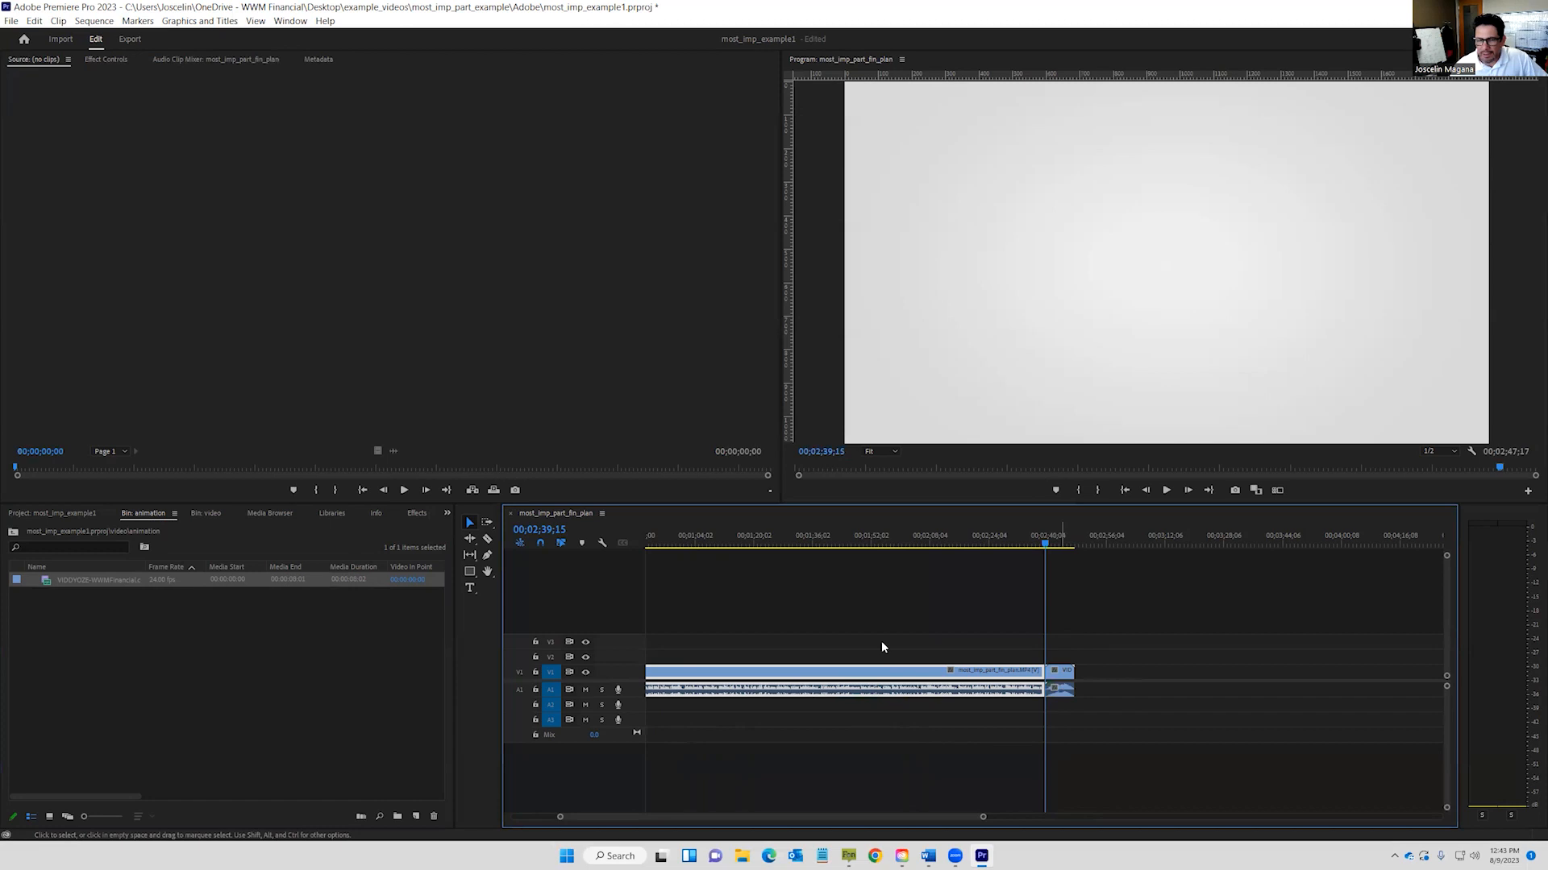
left_click(13, 532)
Collapse the animation and video folders and open the photo folder as its own bin.
left_click(33, 579)
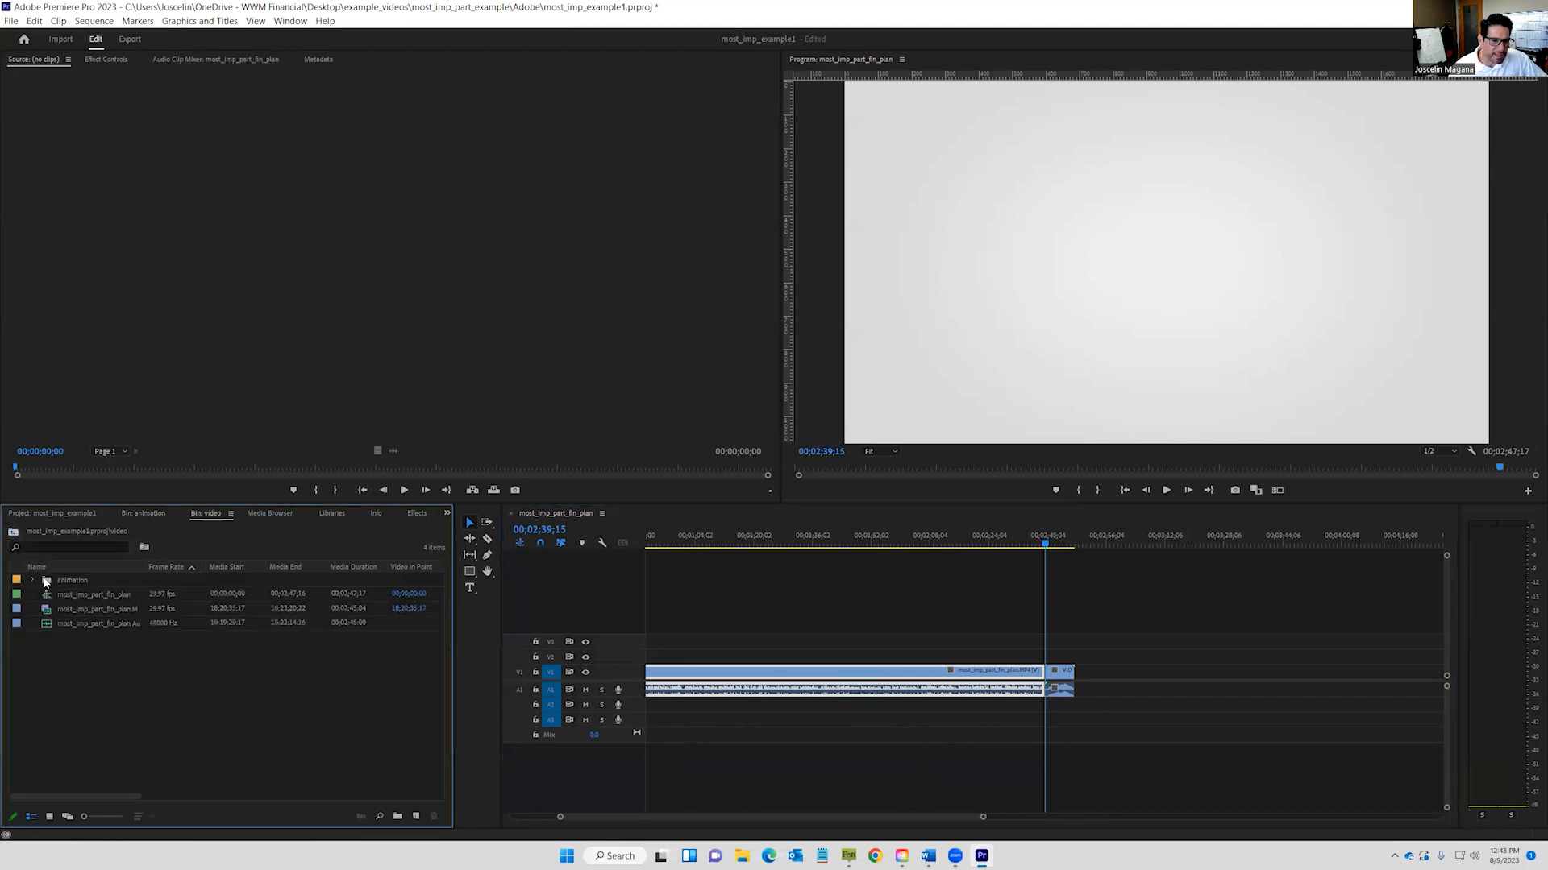
left_click(15, 534)
left_click(32, 608)
double_click(71, 593)
Import wwm_disclaimer_2021.png from Disclaimers > Visual Disclaimers and place it after the logo animation.
double_click(85, 624)
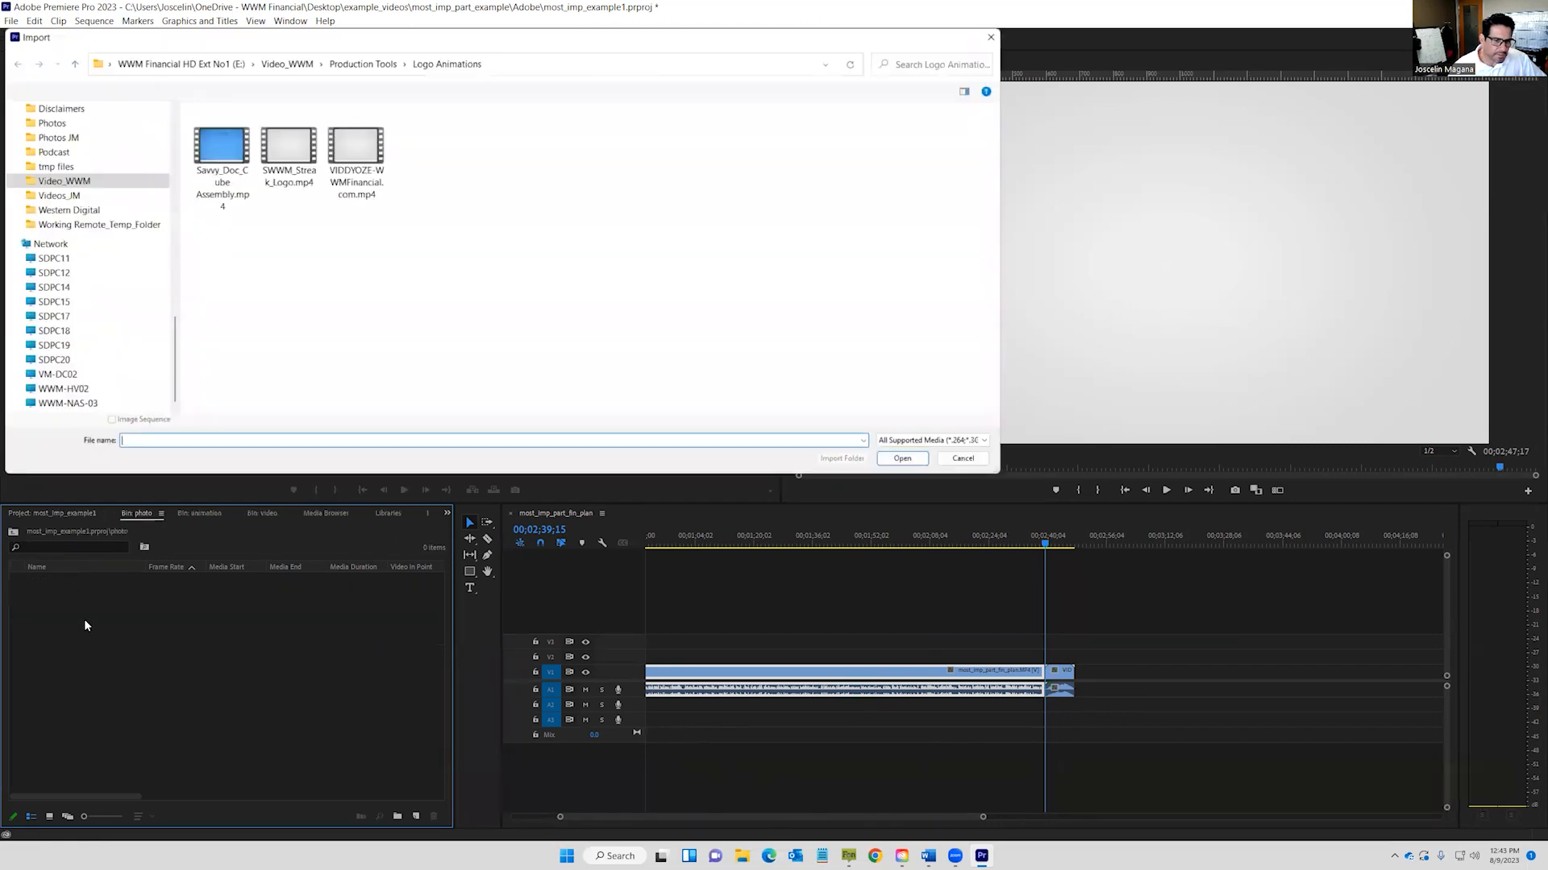
left_click(357, 64)
double_click(242, 142)
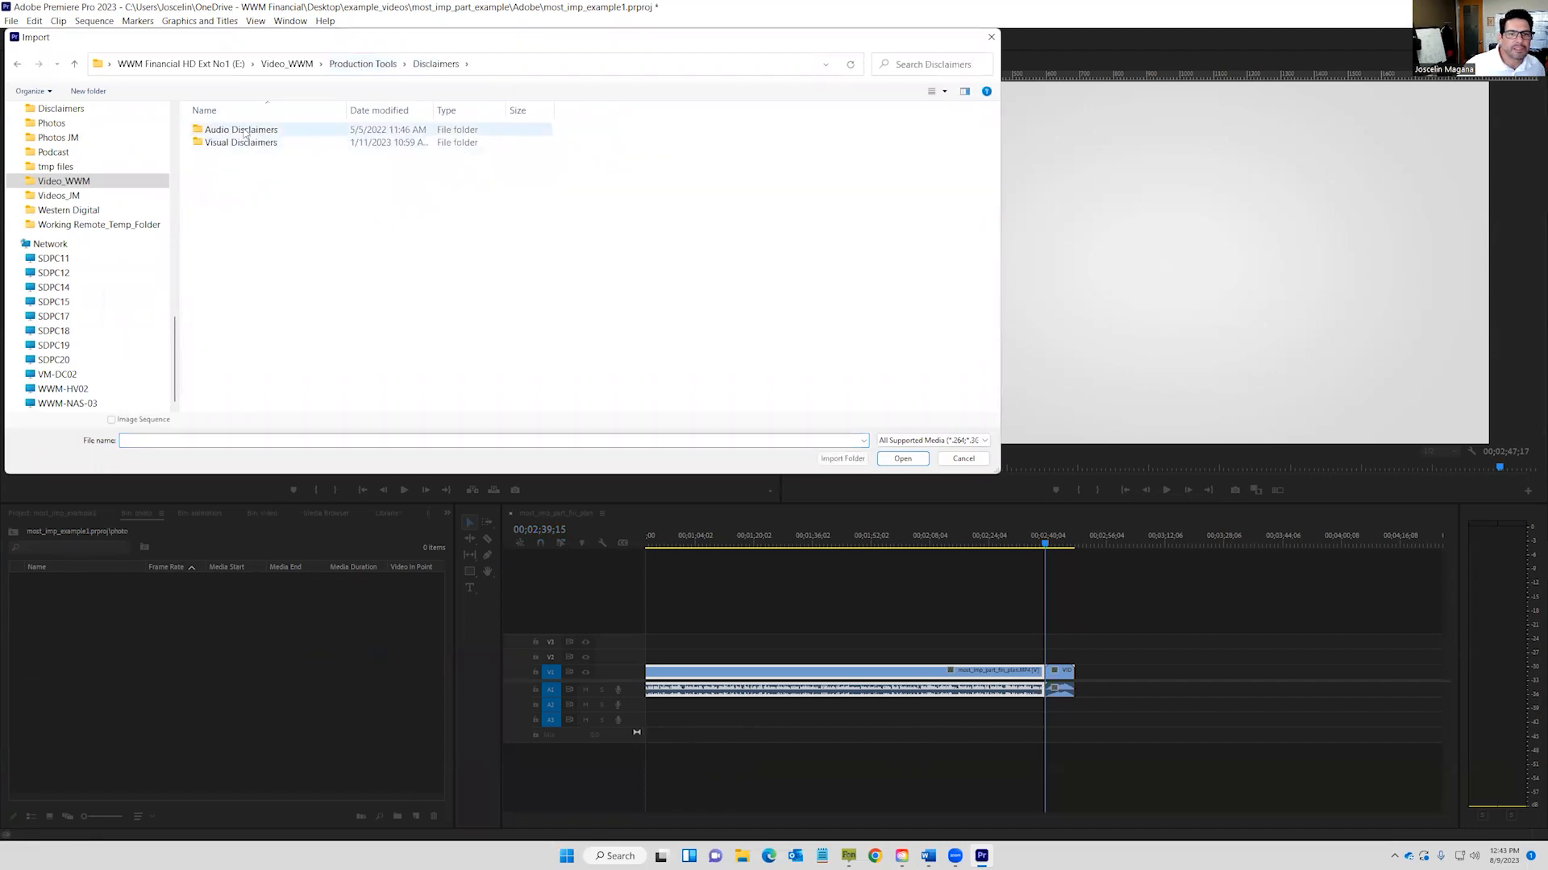
double_click(235, 142)
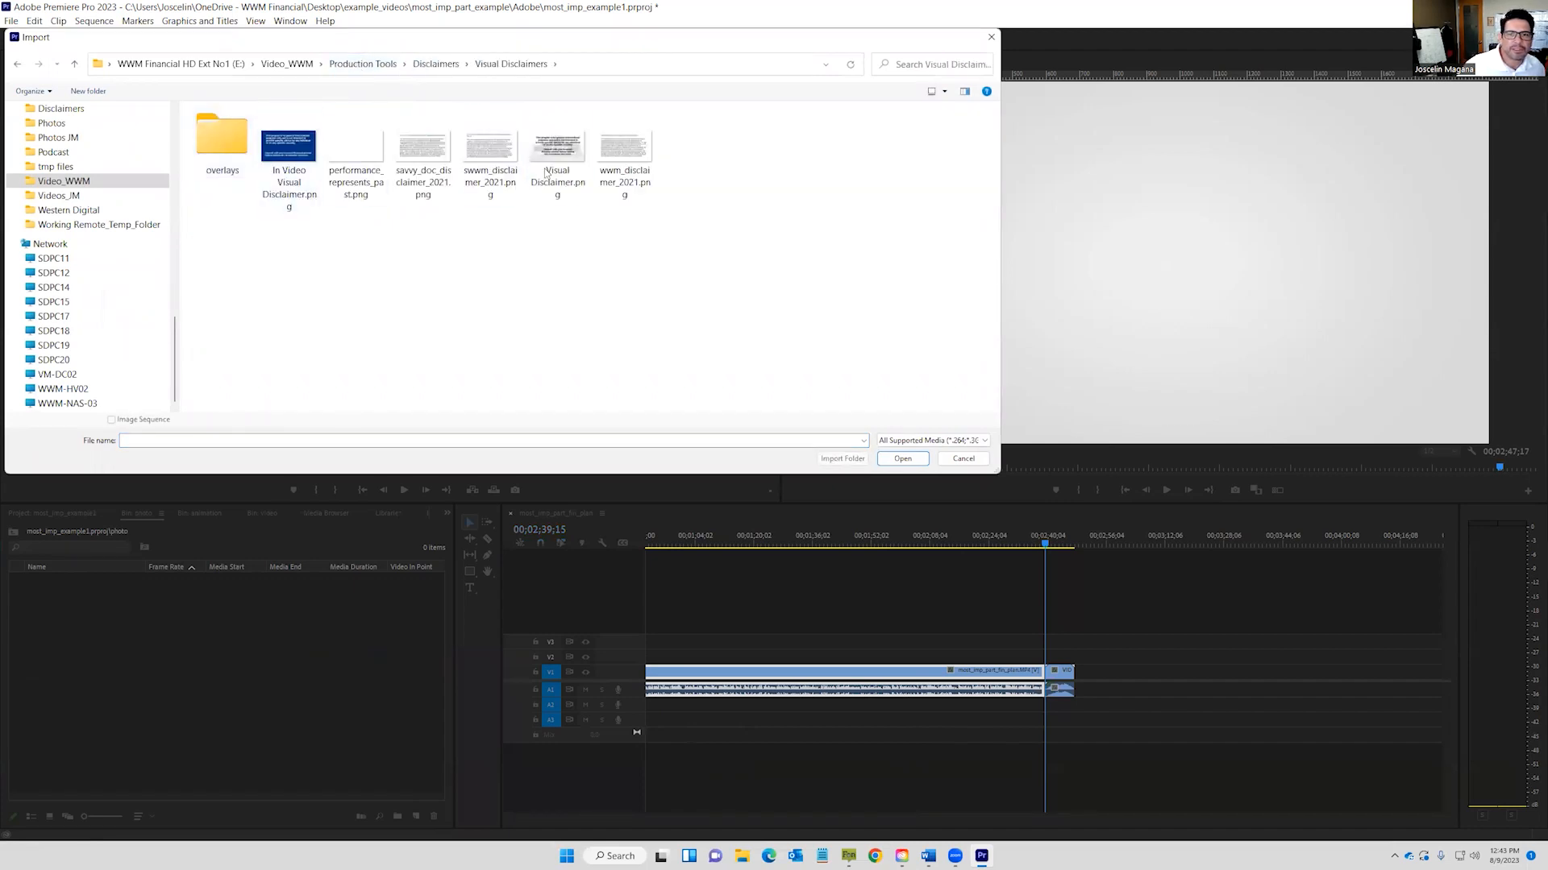
double_click(624, 149)
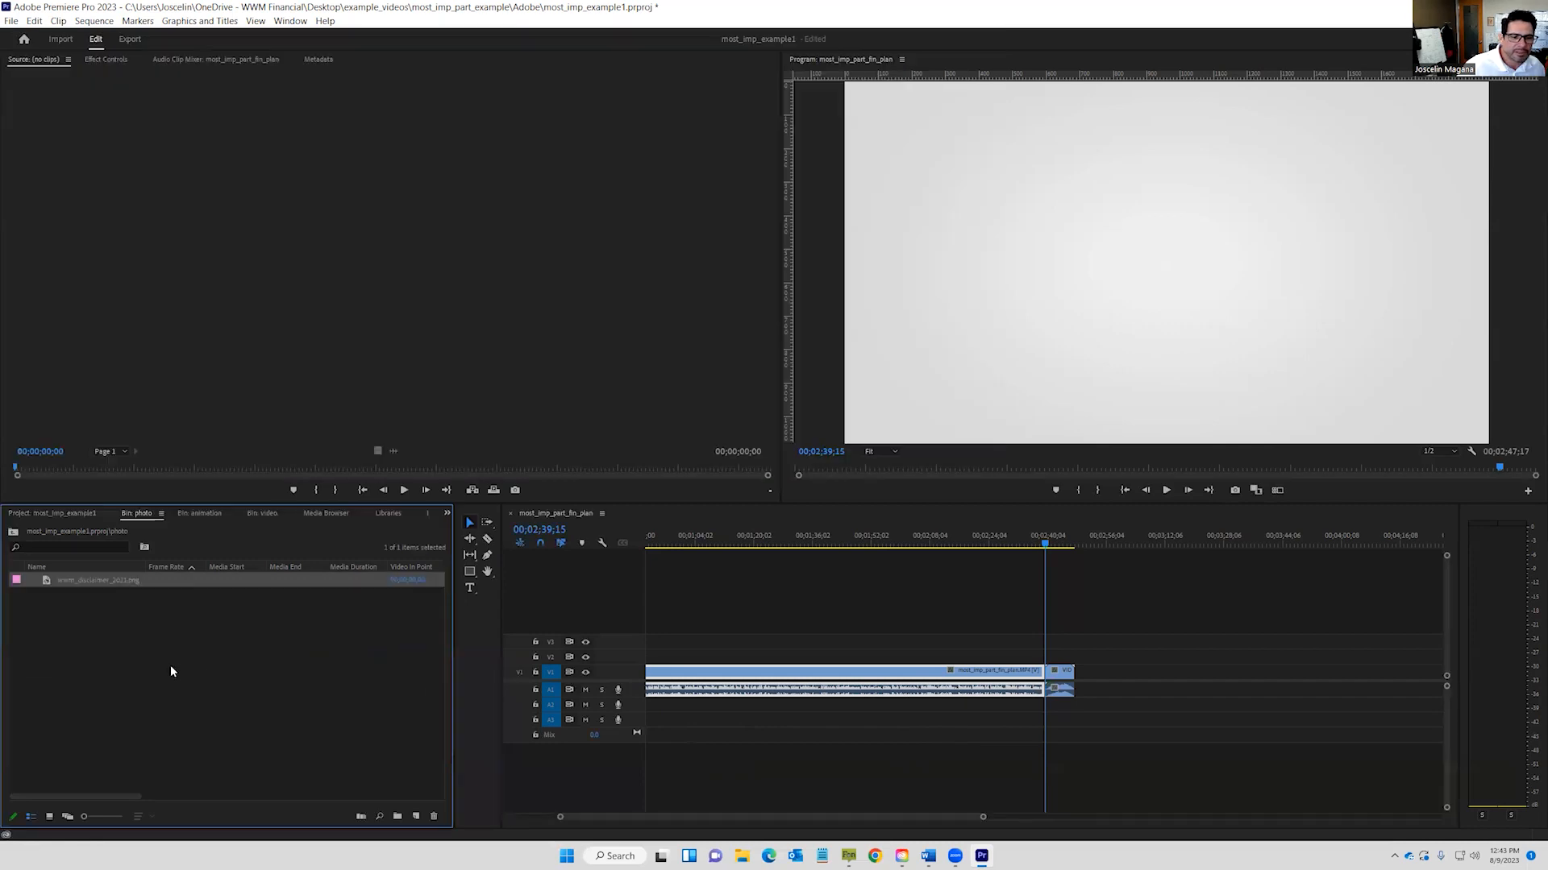
left_click_drag(83, 579, 1092, 667)
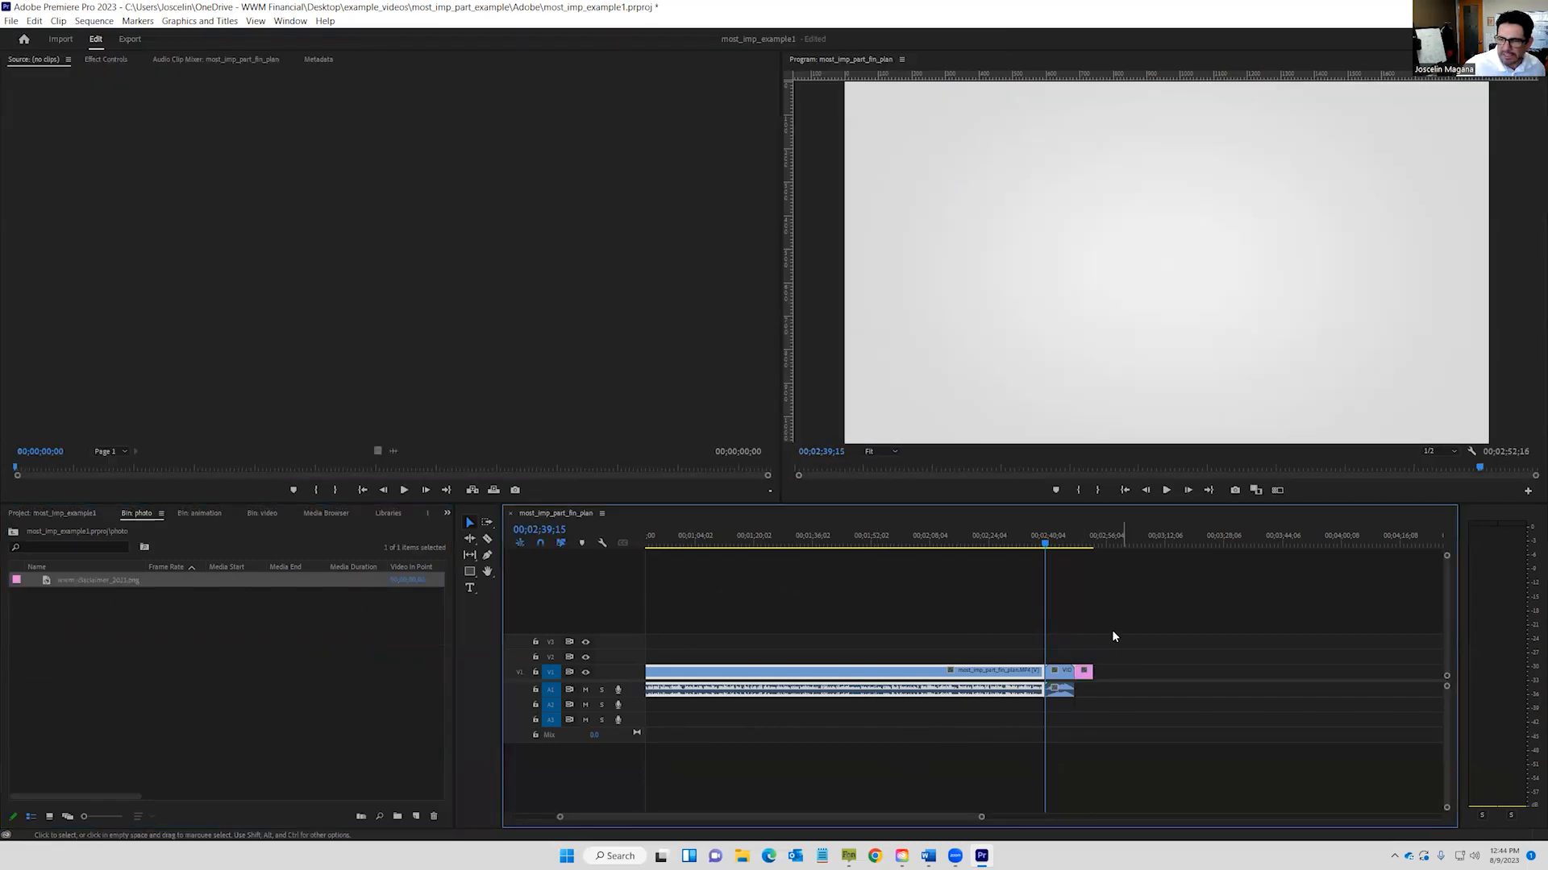
Scrub the playhead through the disclaimer image and logo animation to preview them.
left_click(1068, 546)
left_click_drag(1068, 546, 1057, 543)
left_click(1065, 676)
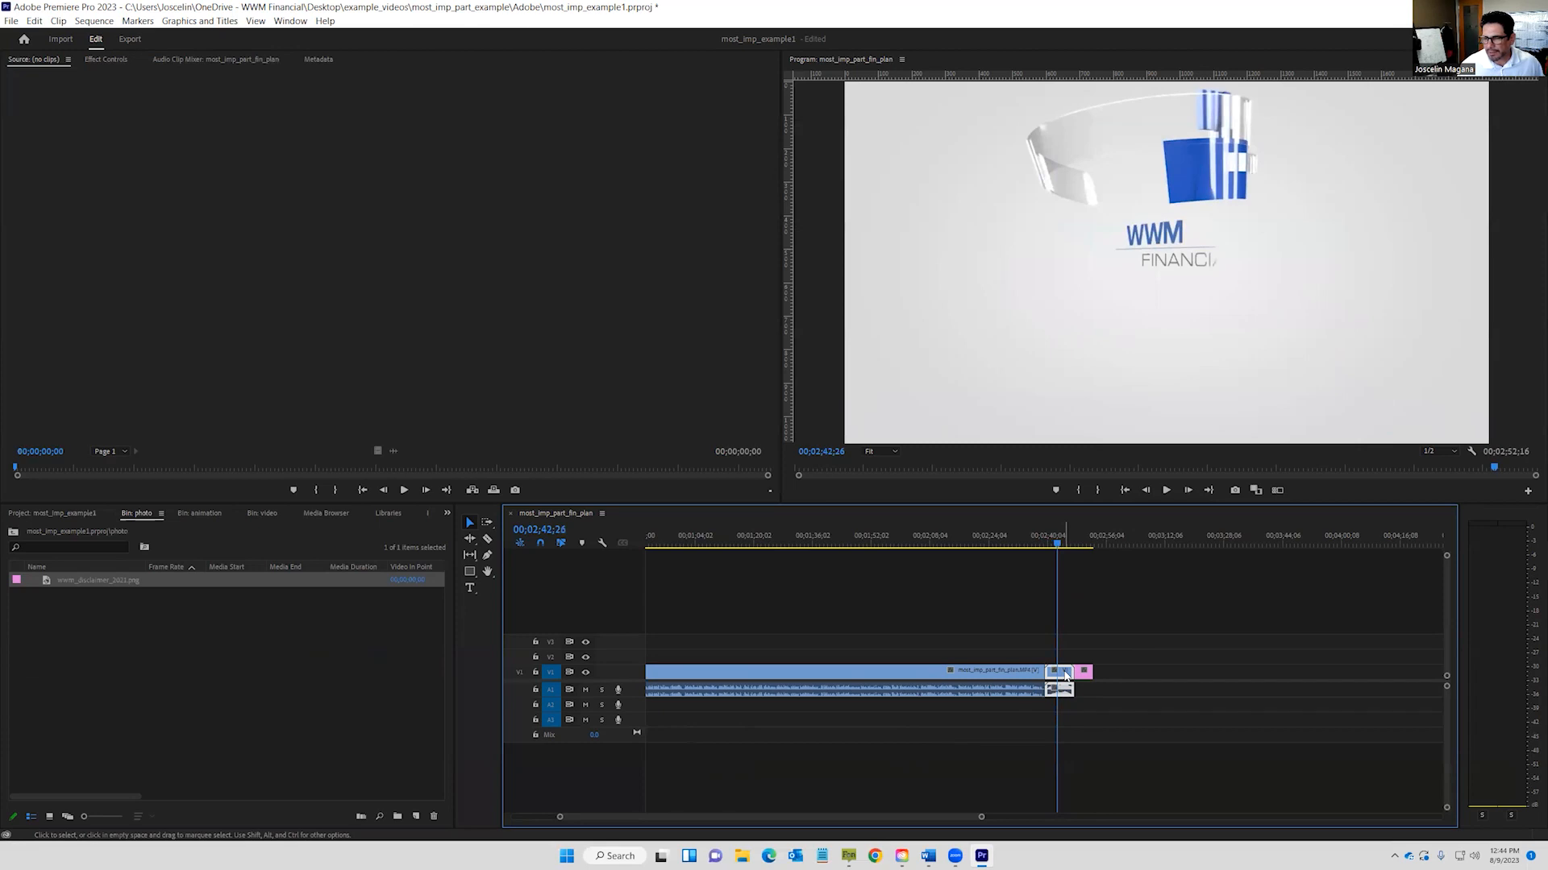
left_click_drag(1057, 544, 1054, 544)
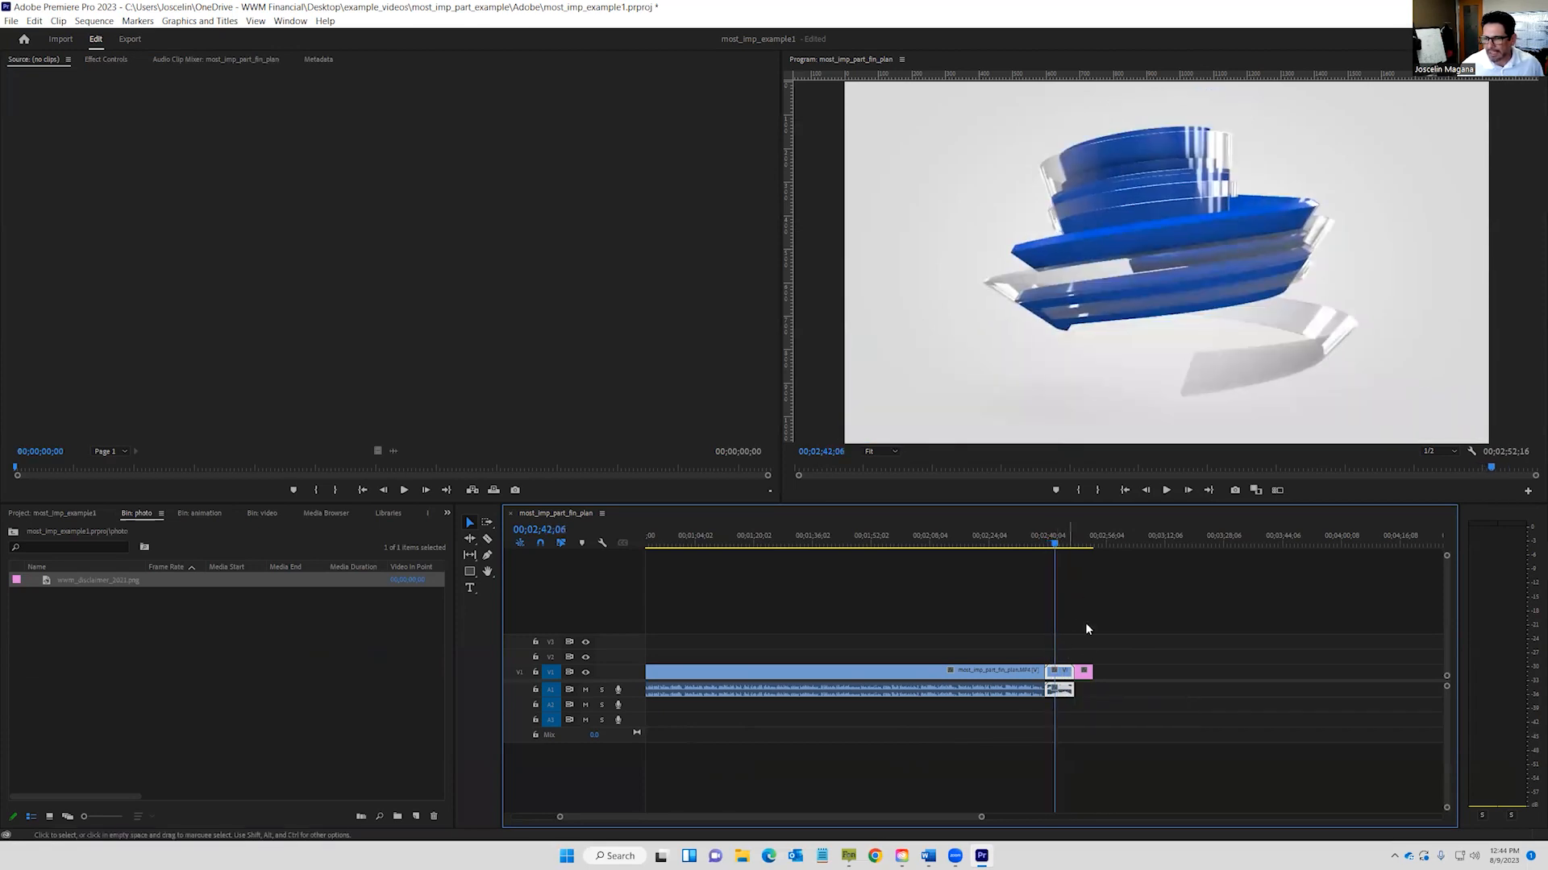
left_click(1059, 543)
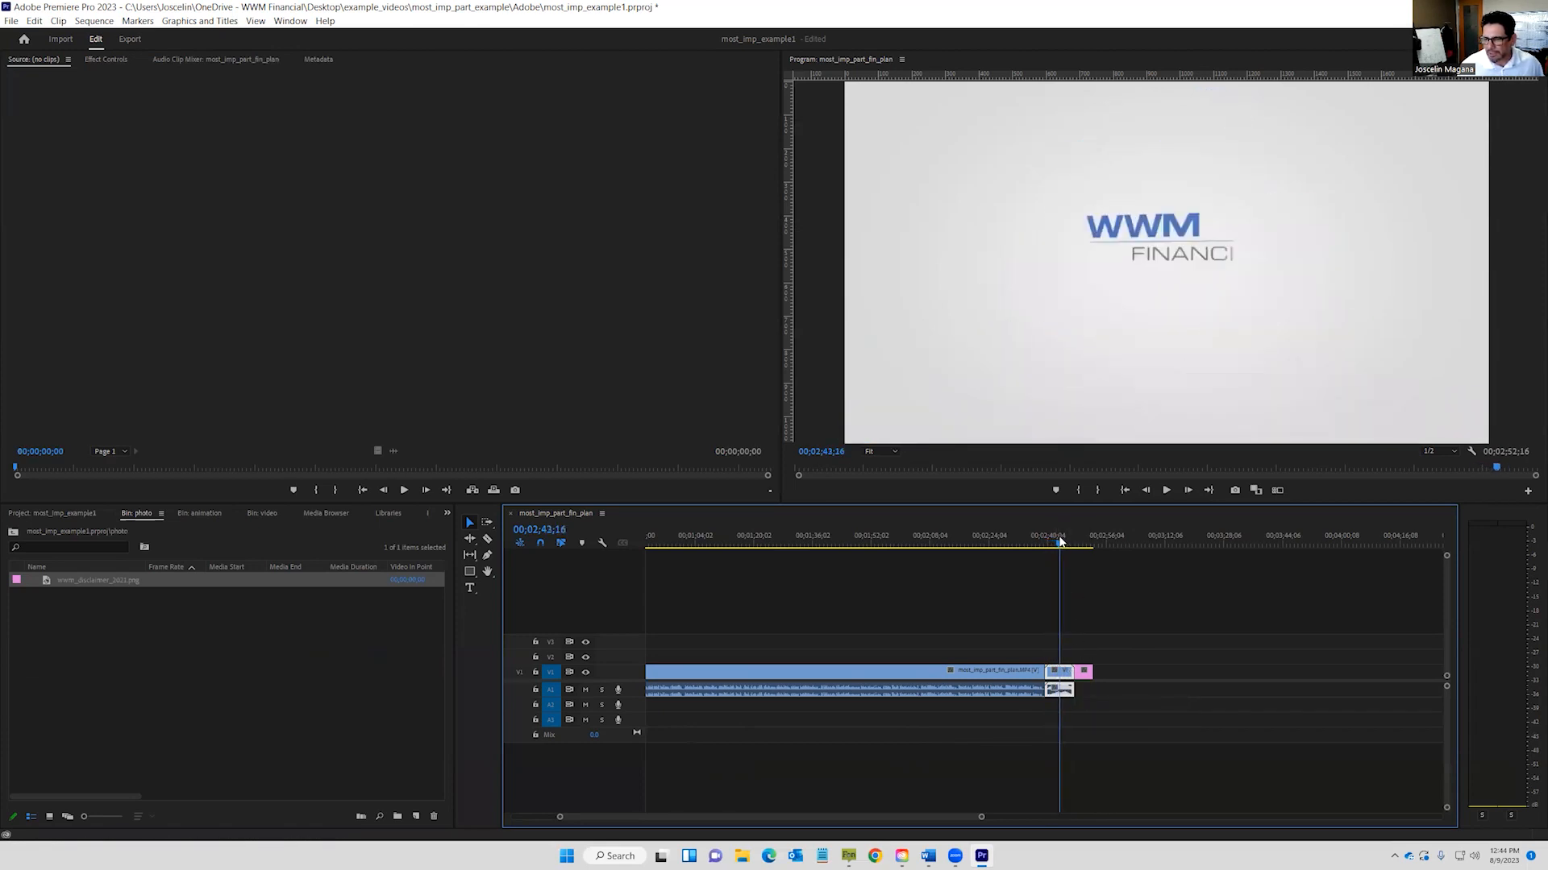
Select the logo animation clip on V1 and bring up its context menu.
right_click(1052, 673)
left_click(1053, 674)
right_click(1052, 674)
left_click(991, 524)
left_click(971, 692)
left_click(1012, 538)
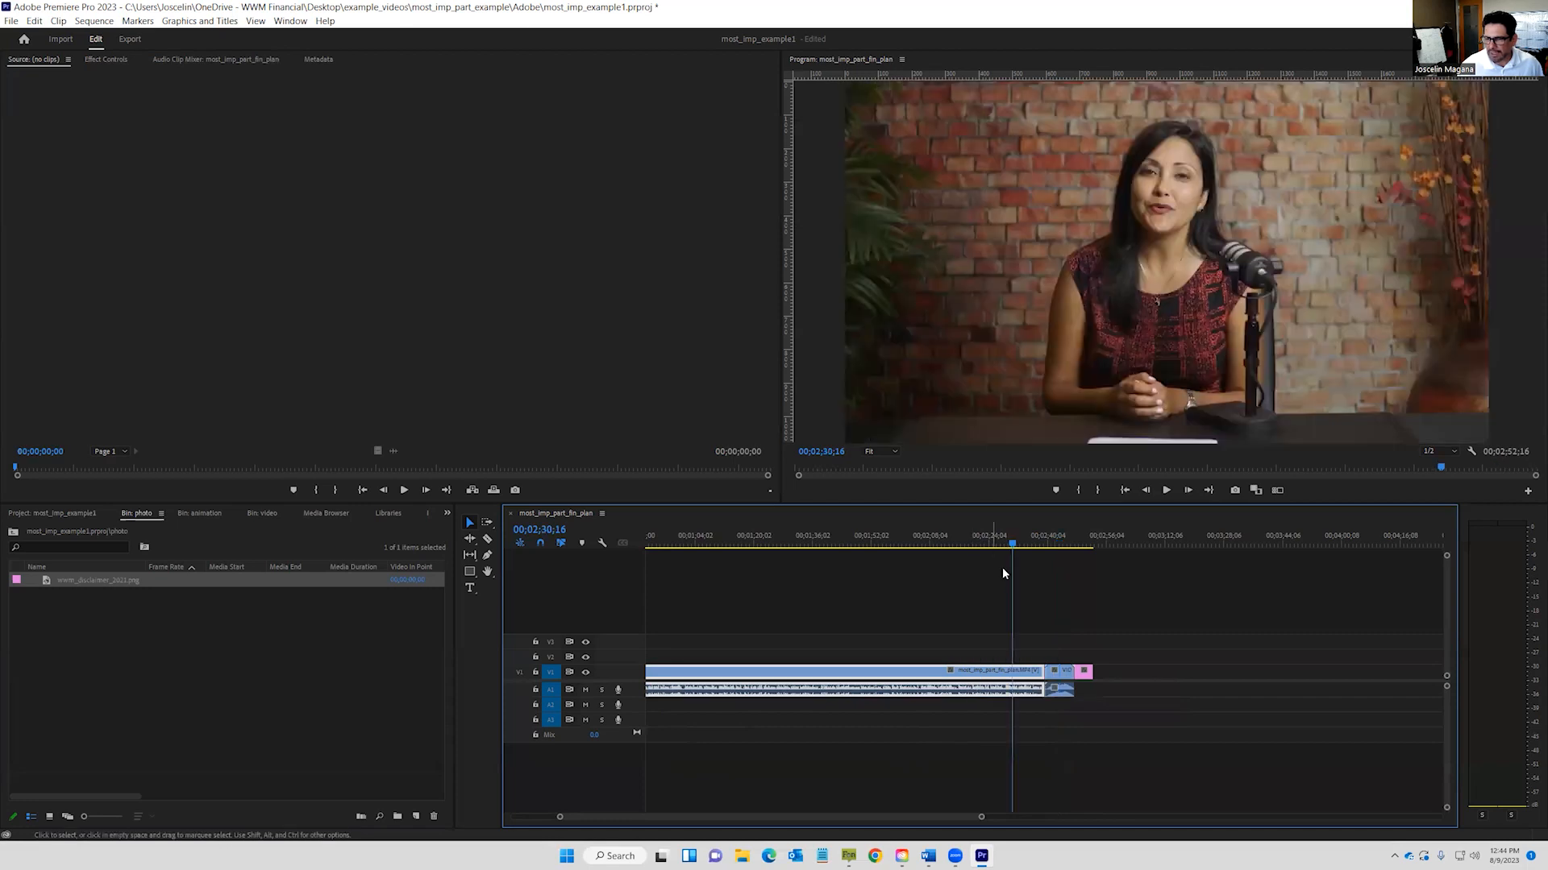
right_click(1025, 545)
left_click(990, 545)
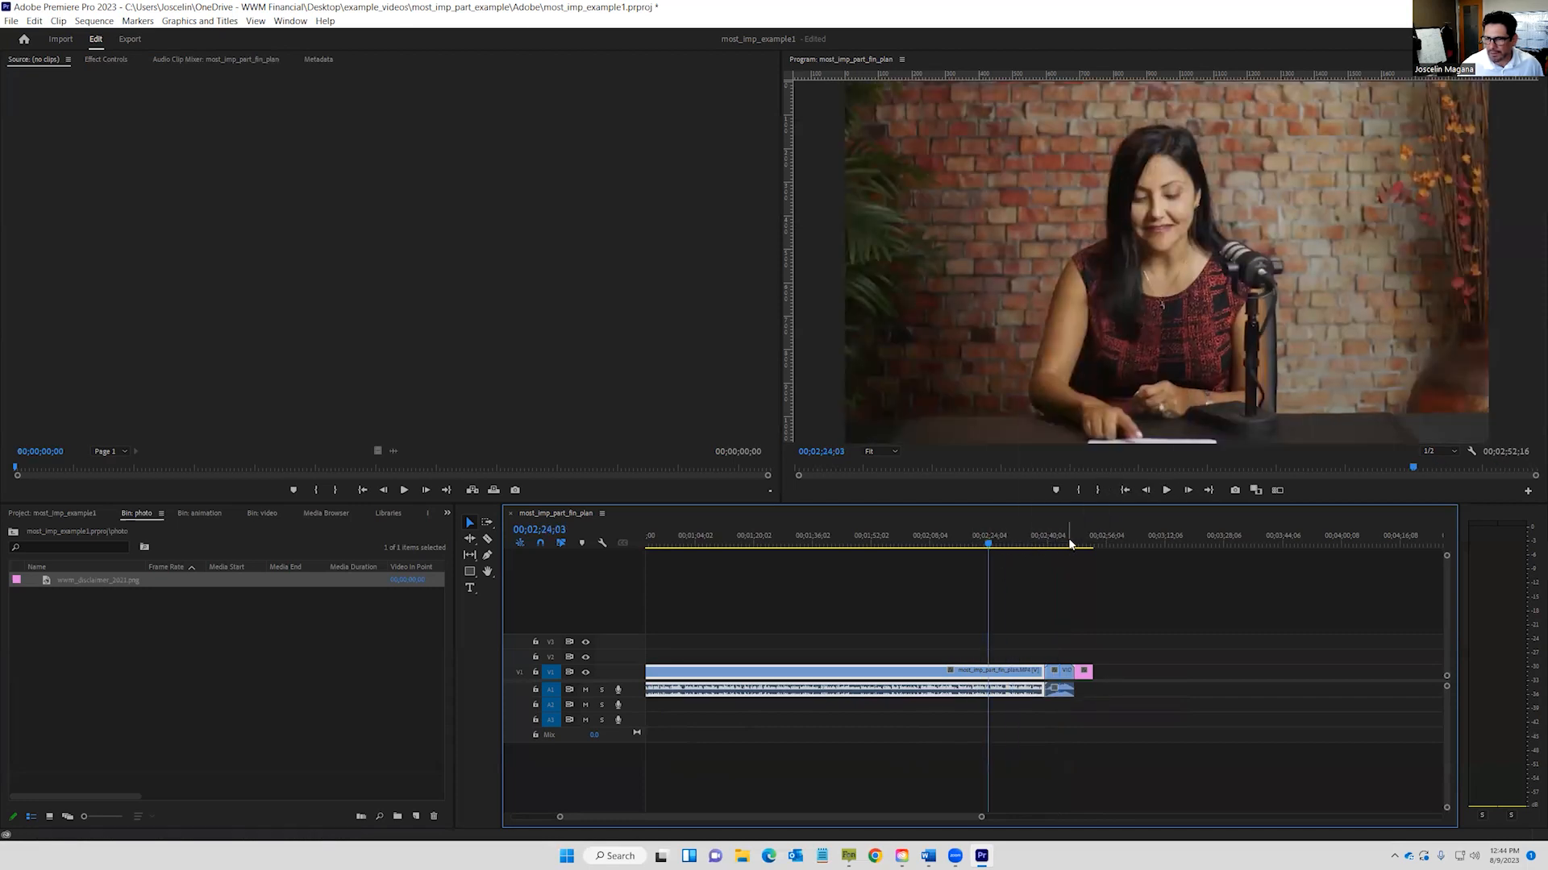
left_click(1067, 543)
left_click(1062, 677)
right_click(1062, 682)
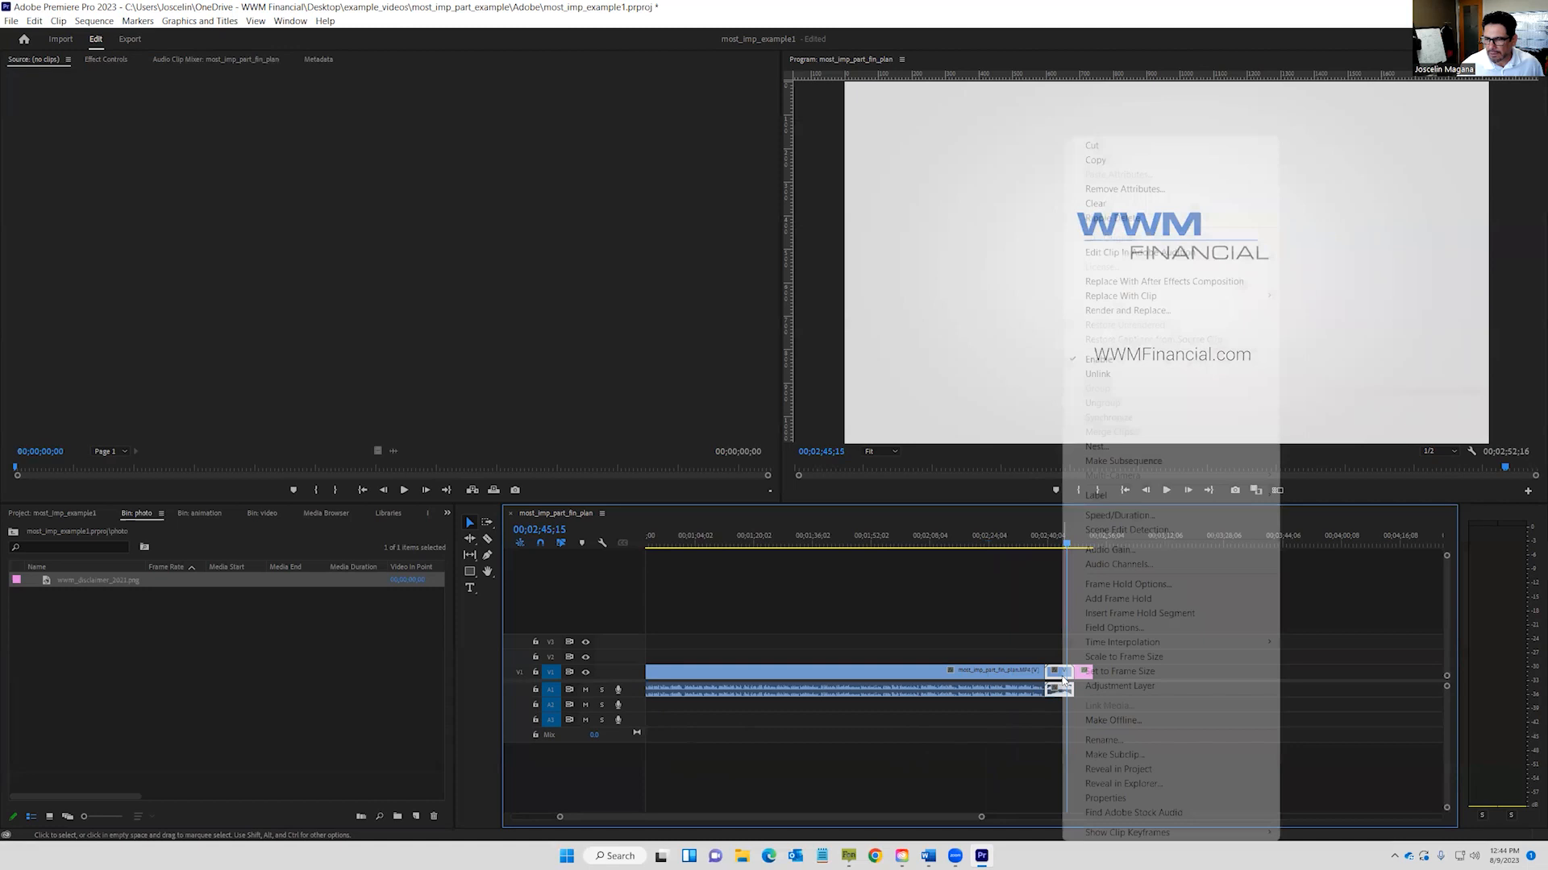
Unlink the logo animation's audio from its video and delete that audio.
left_click(1106, 376)
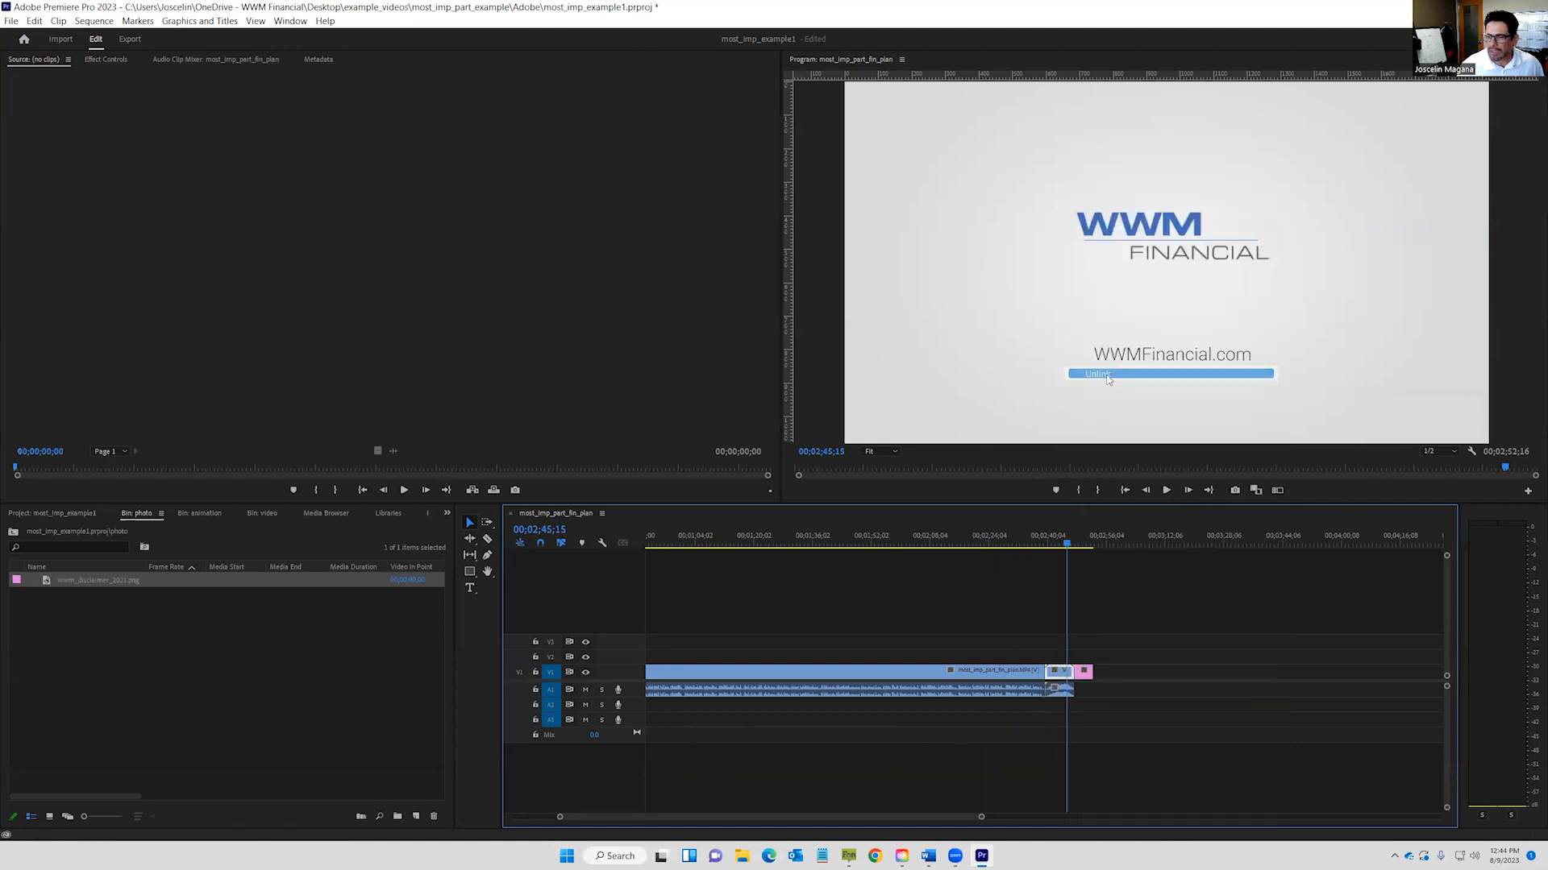
left_click(1062, 690)
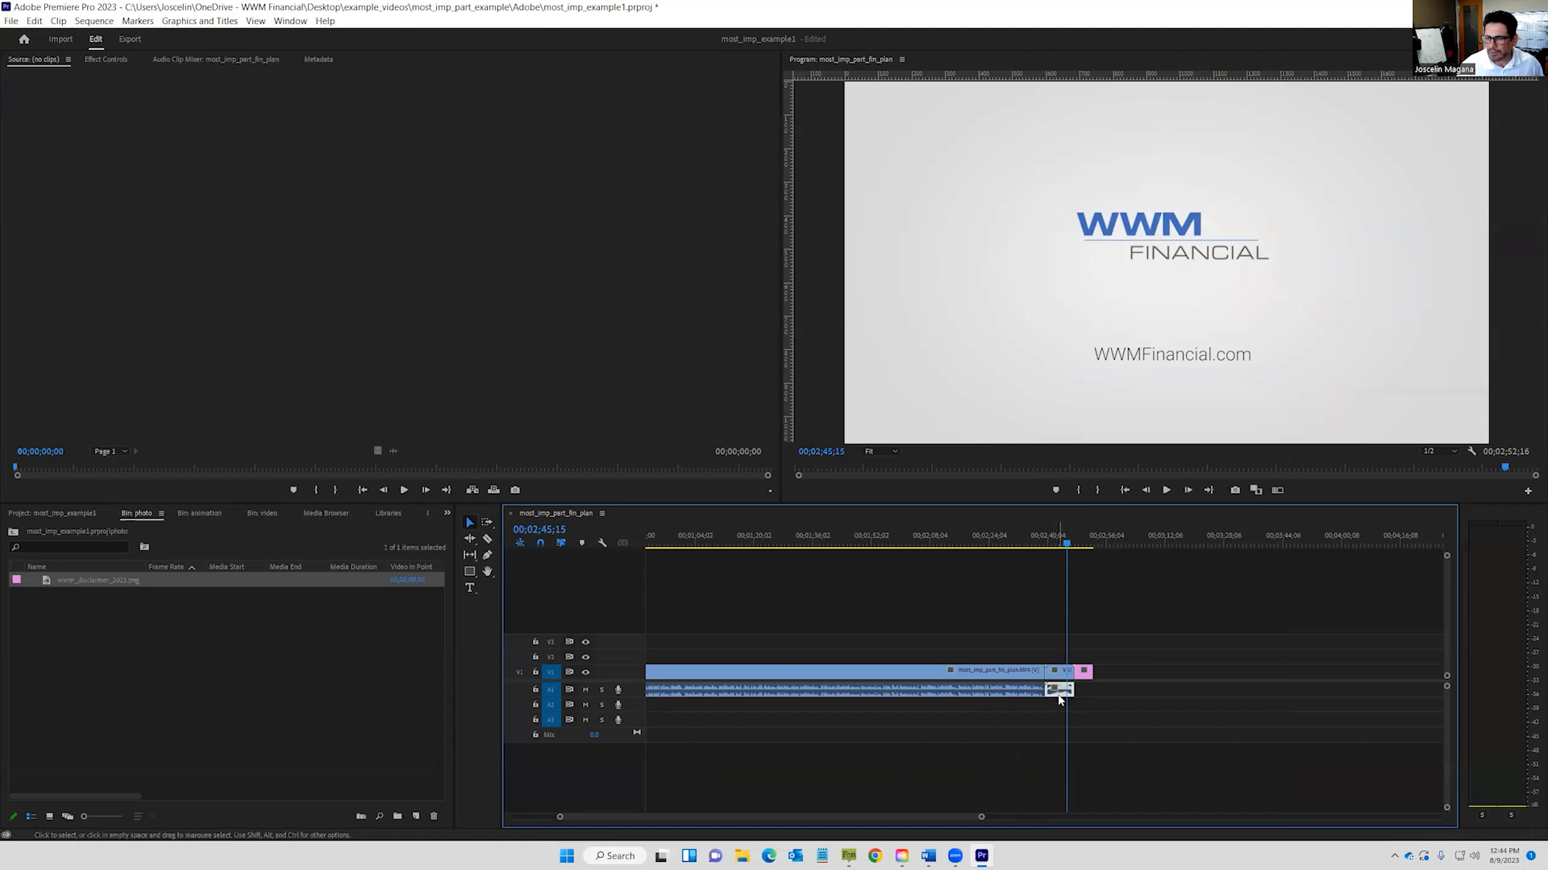
key("Delete")
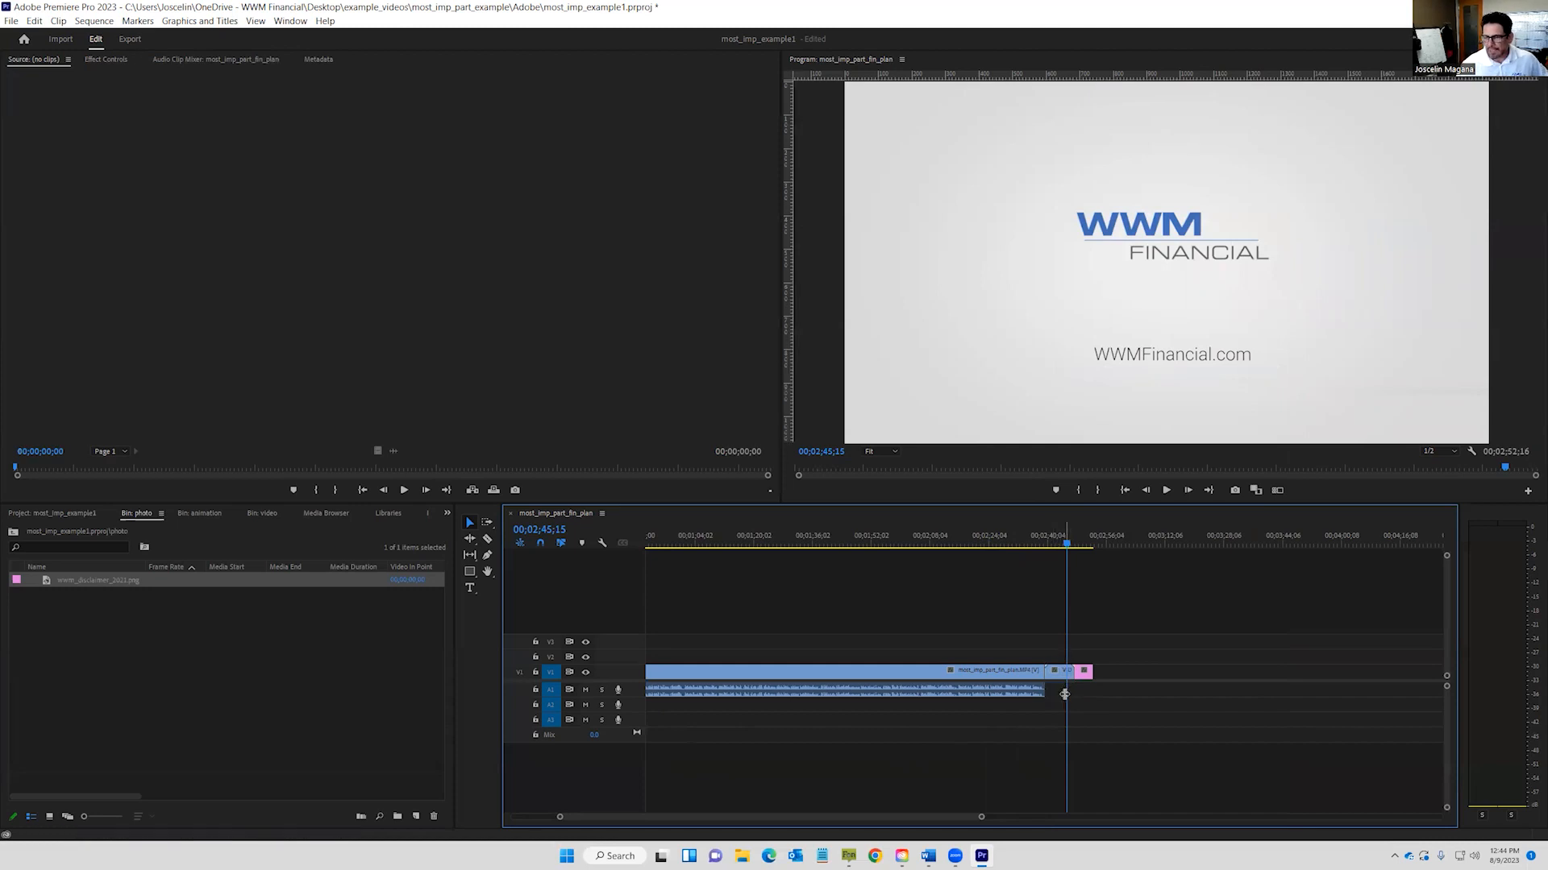
left_click_drag(738, 814, 630, 819)
Collapse the photo folder, expand the audio folder, and move the playhead to 00;00;22;02.
left_click(13, 534)
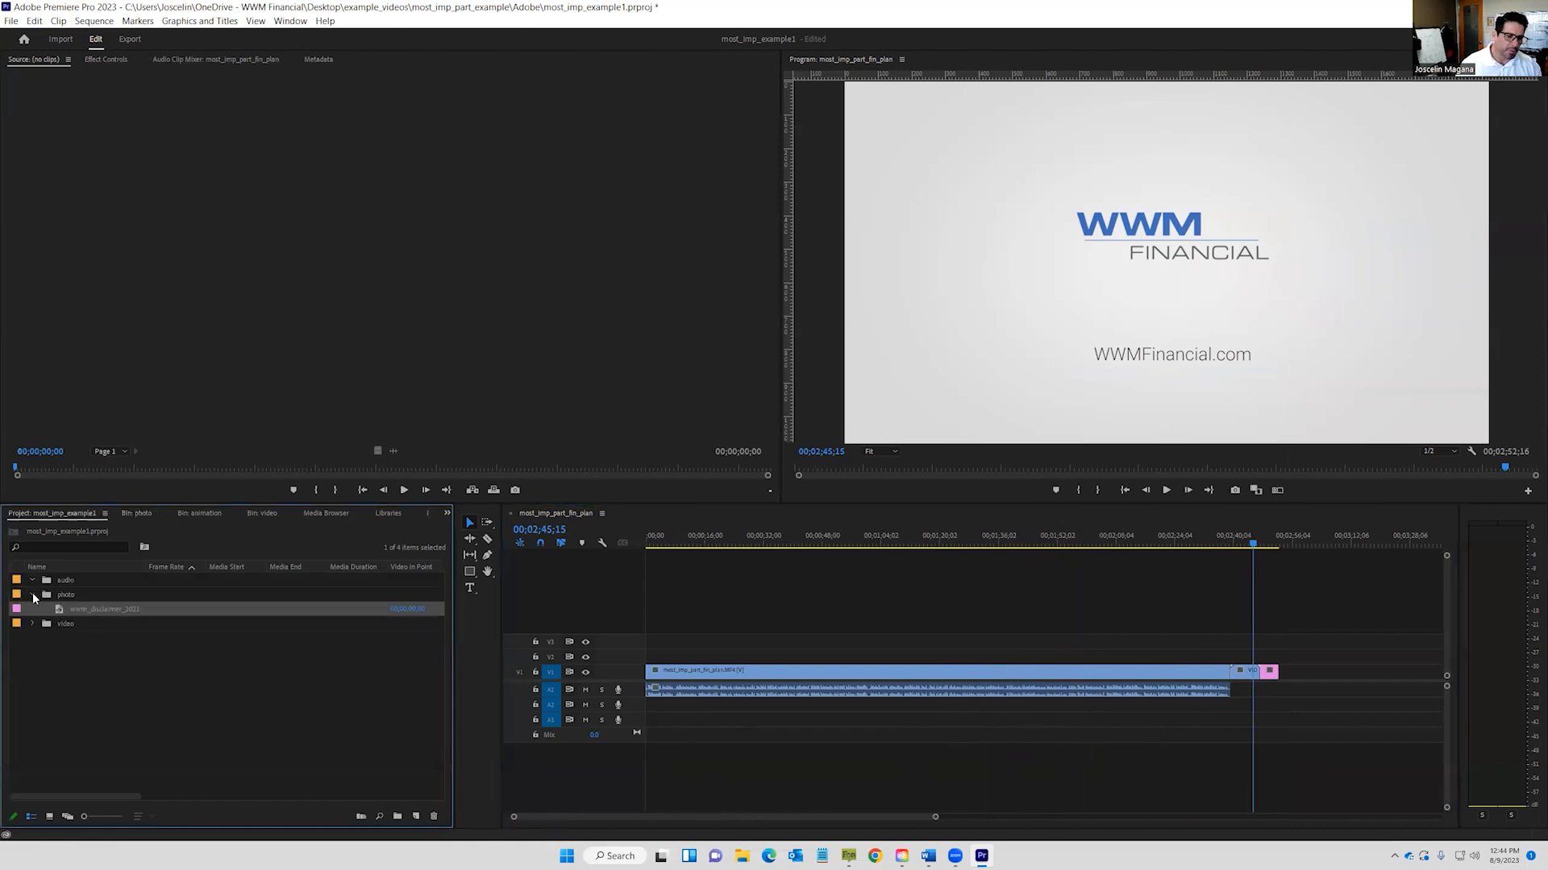
left_click(33, 594)
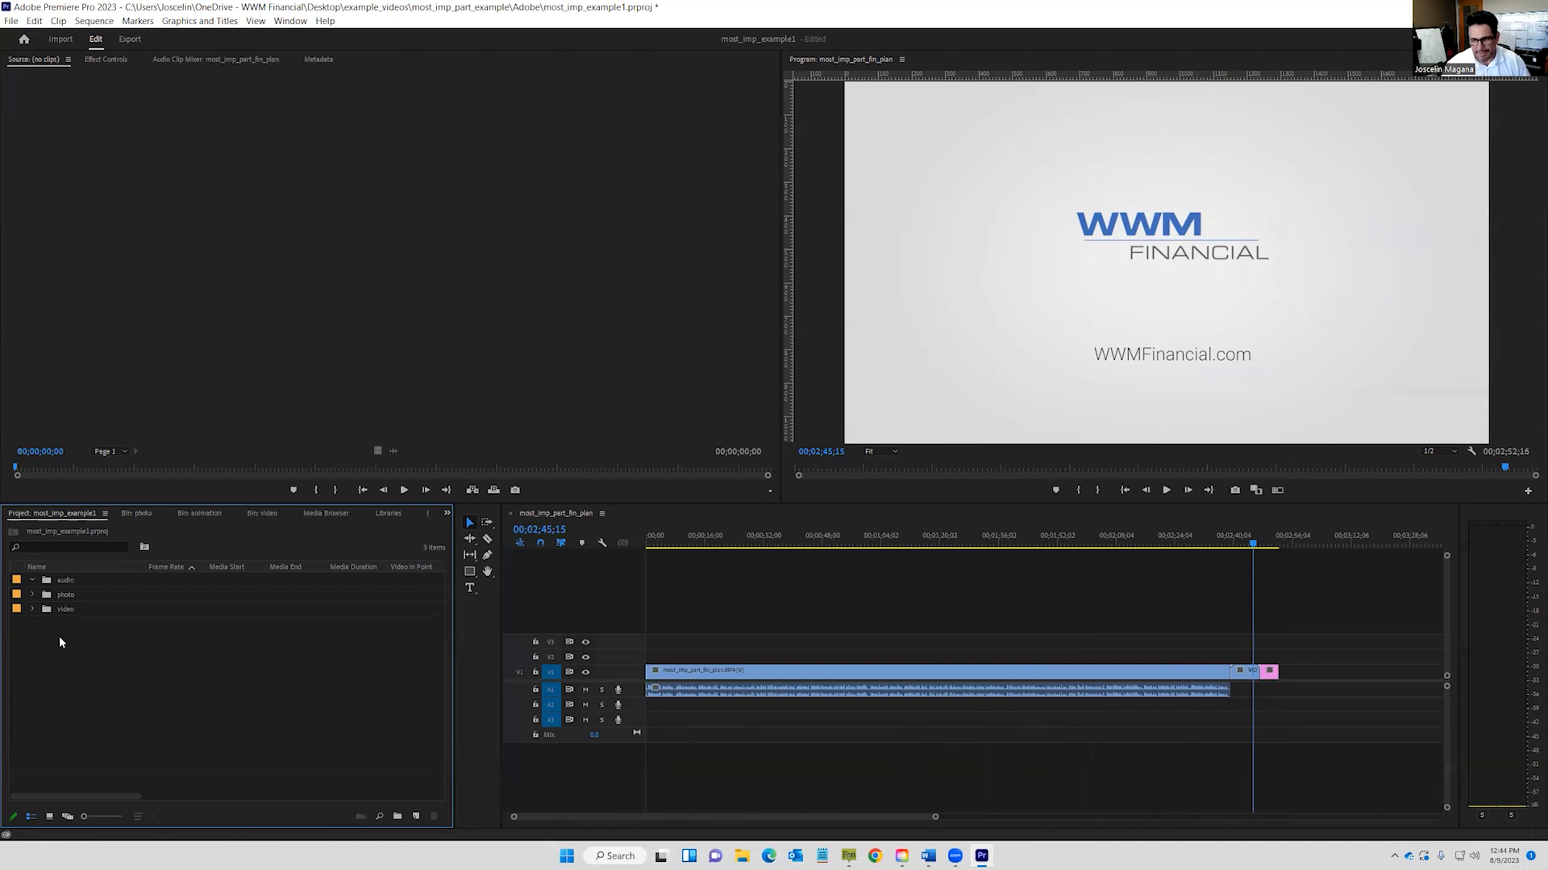
left_click(33, 581)
left_click(729, 542)
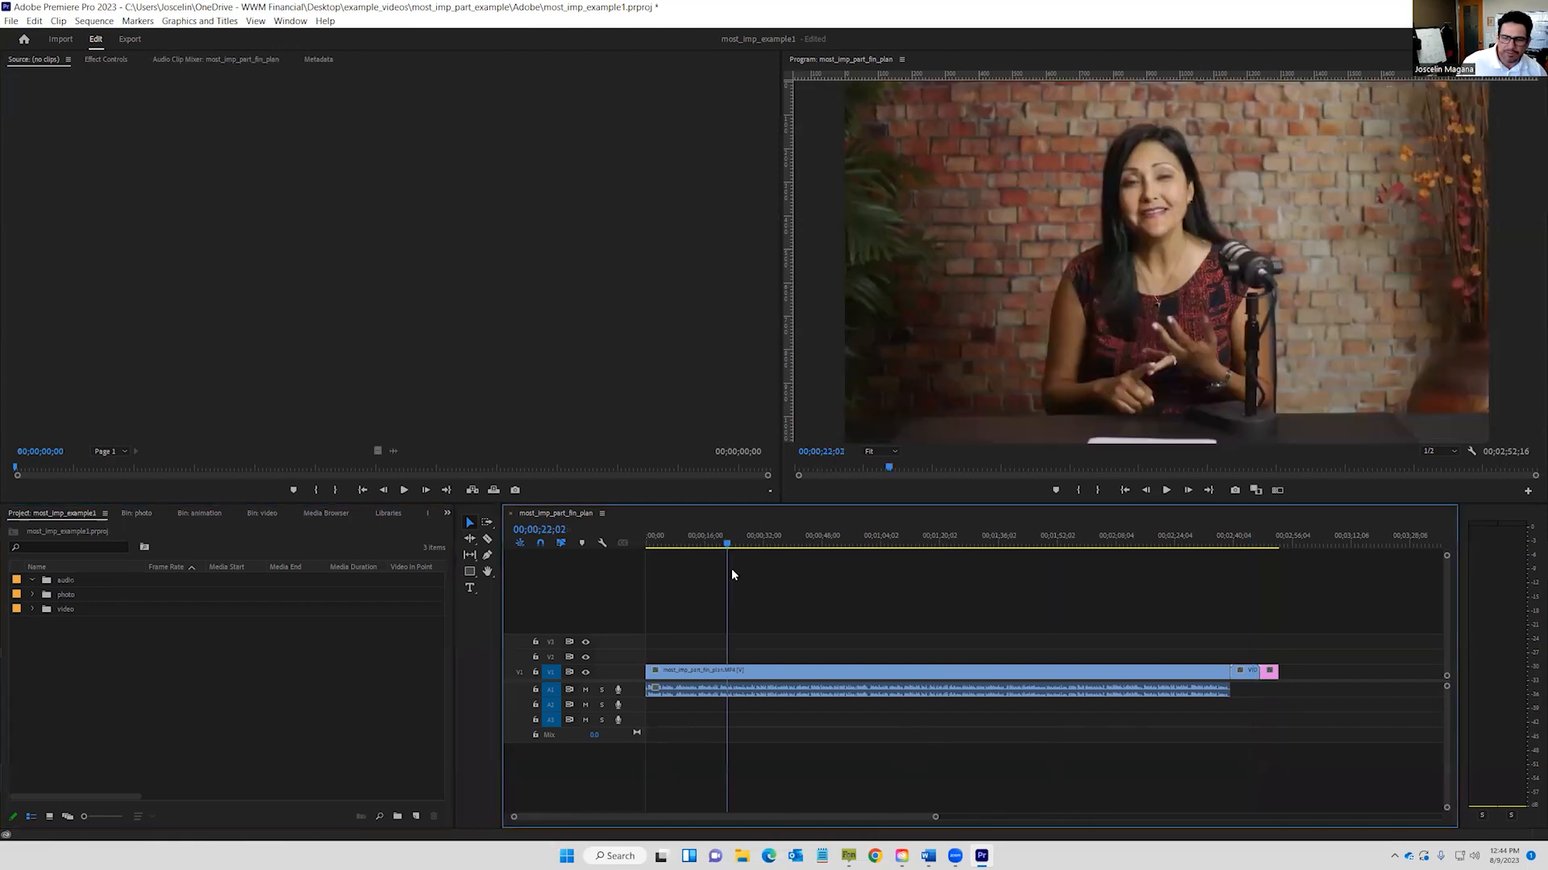
Import 01_Courageous Endeavor from Music > Savvy Minute Background Music into the audio bin.
double_click(75, 583)
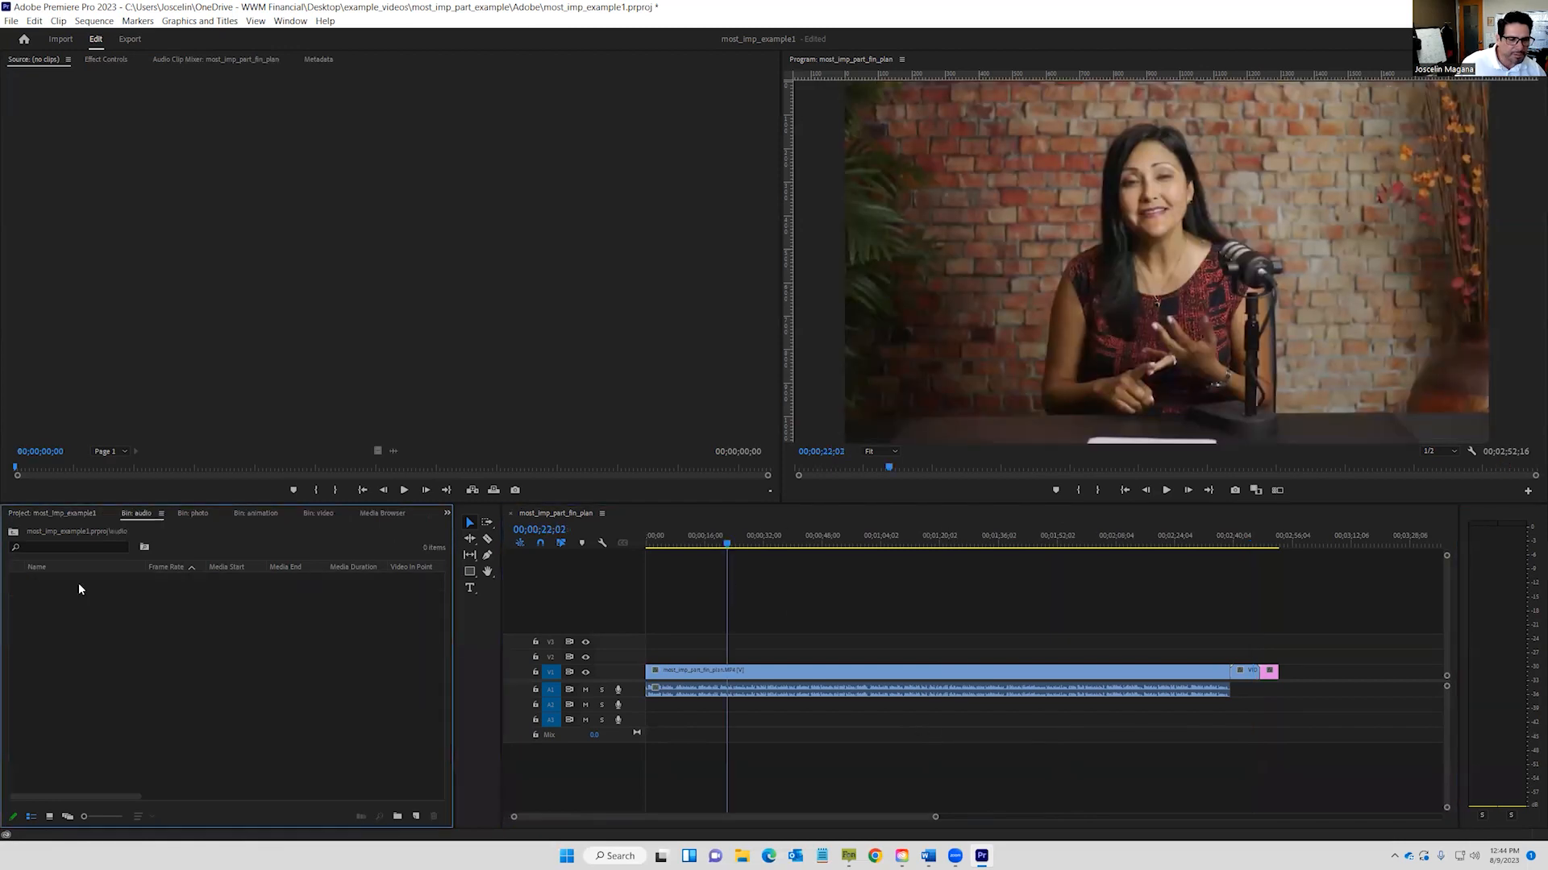
double_click(79, 610)
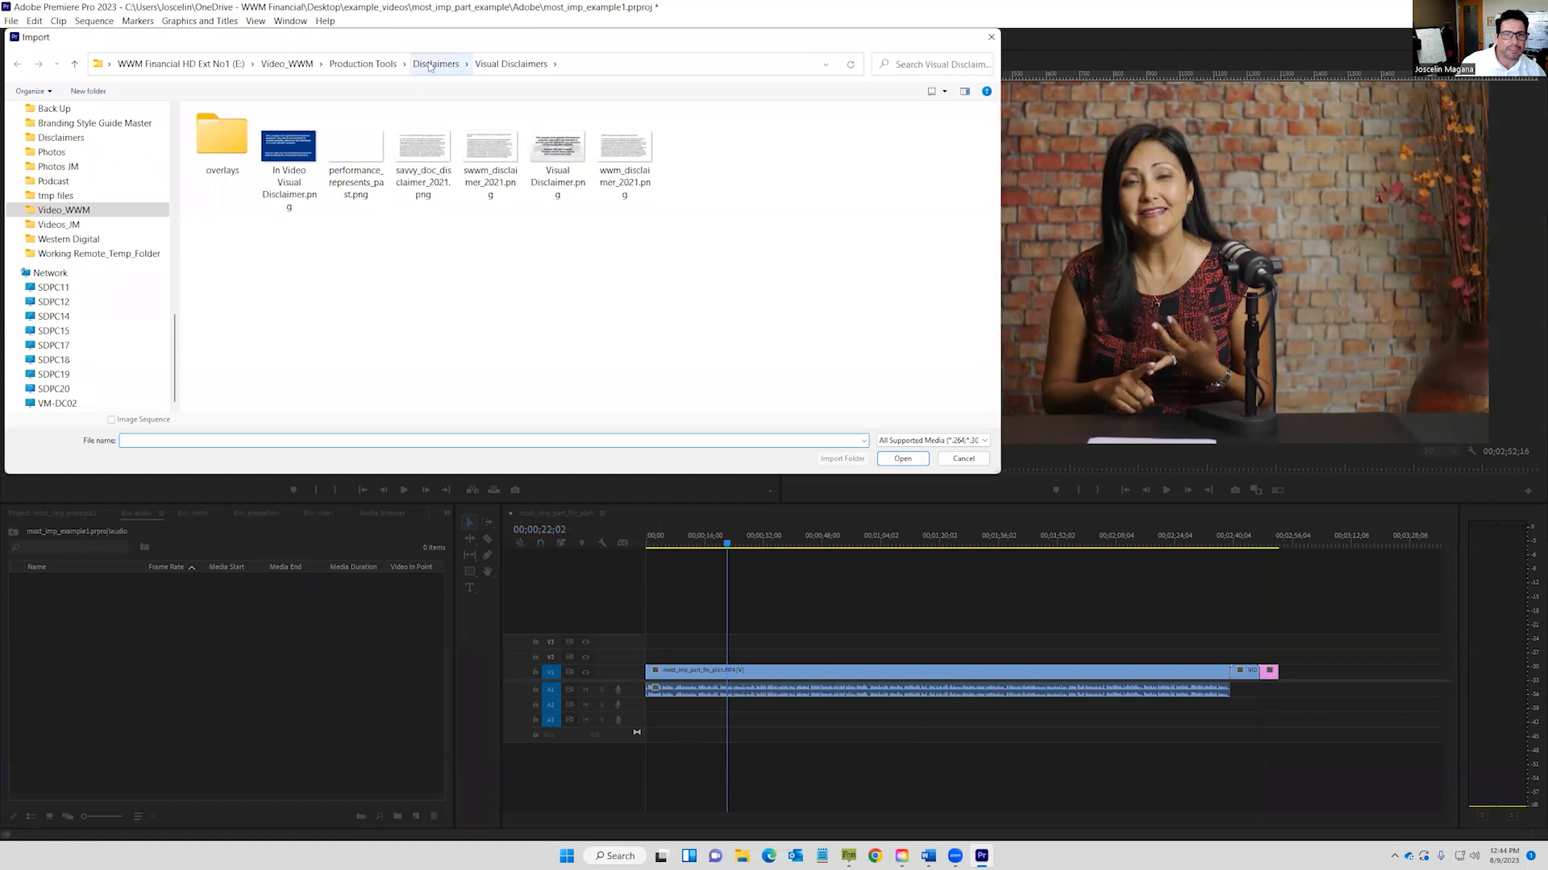
left_click(357, 64)
double_click(216, 181)
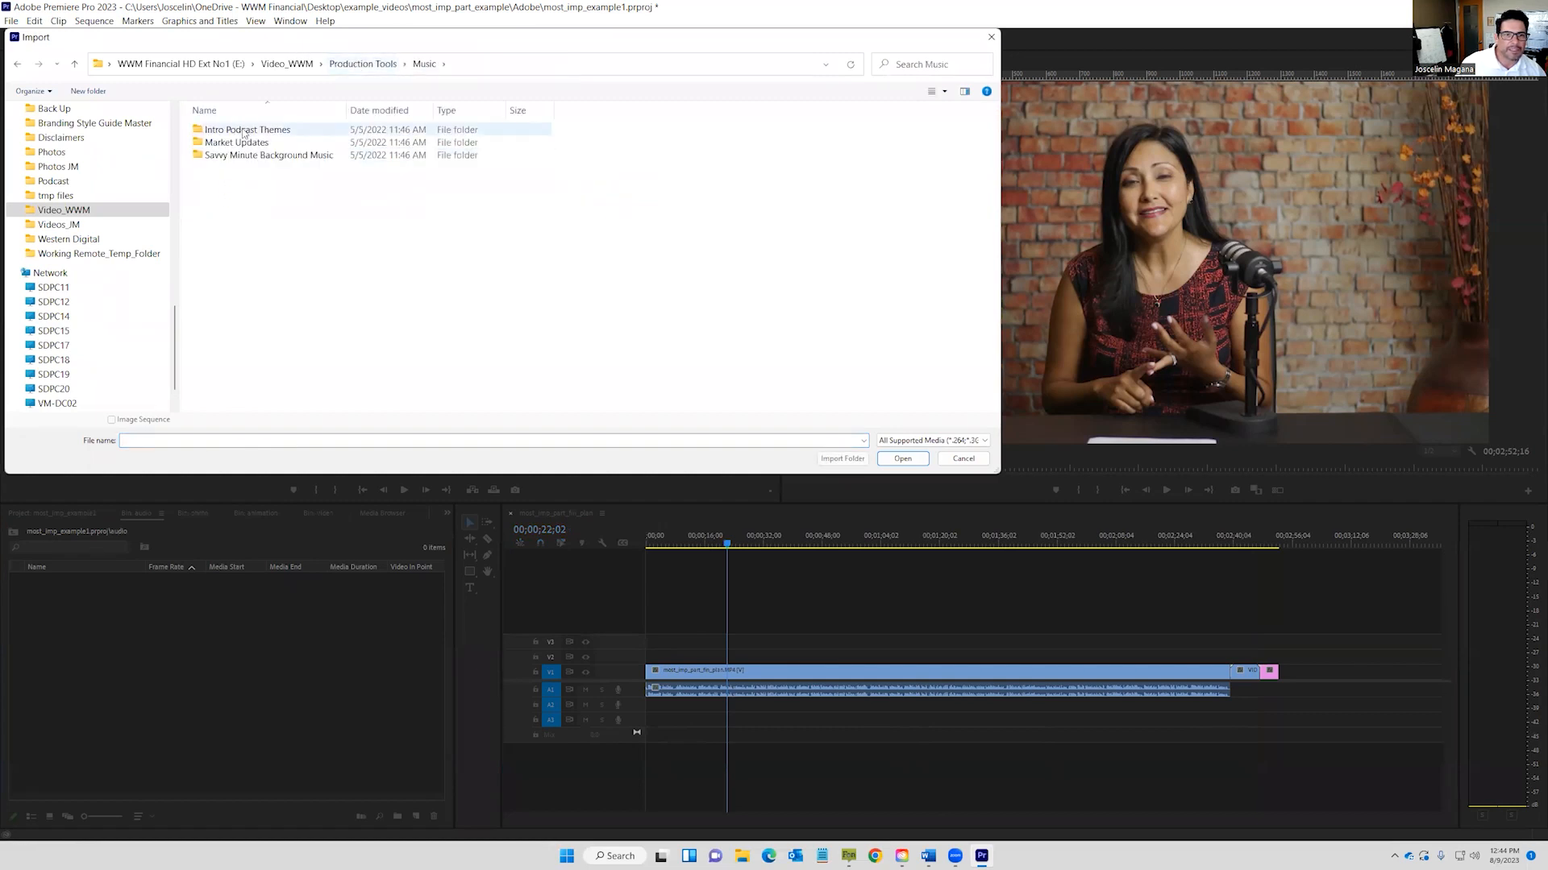
double_click(238, 155)
double_click(233, 130)
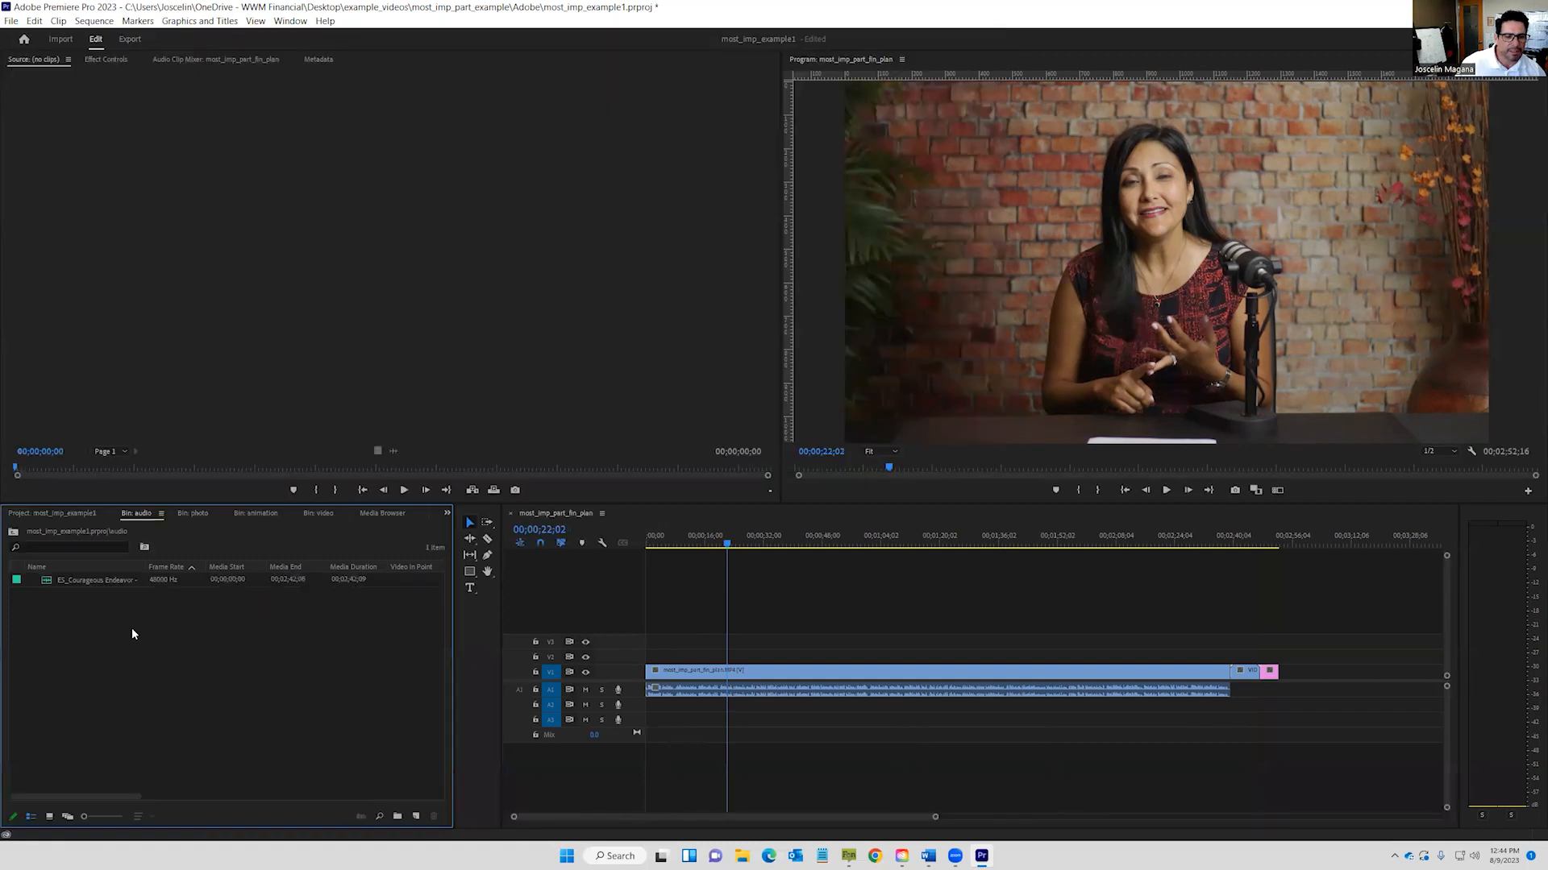
Place the Courageous Endeavor music on A2, enlarge the track, and shorten the clip's end.
left_click_drag(46, 581, 73, 585)
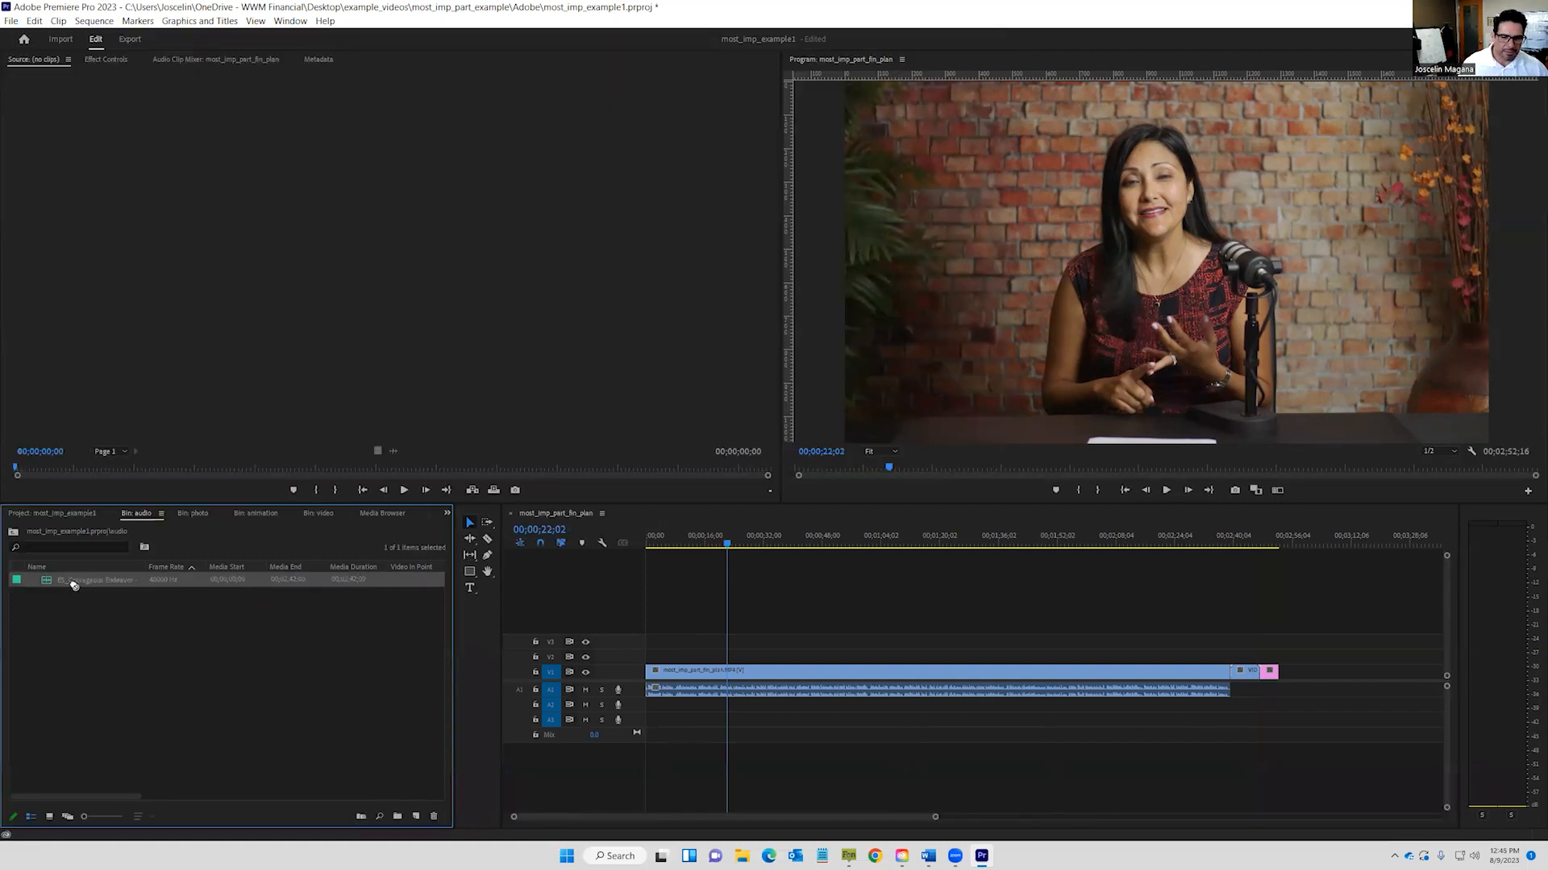
left_click_drag(615, 714, 686, 714)
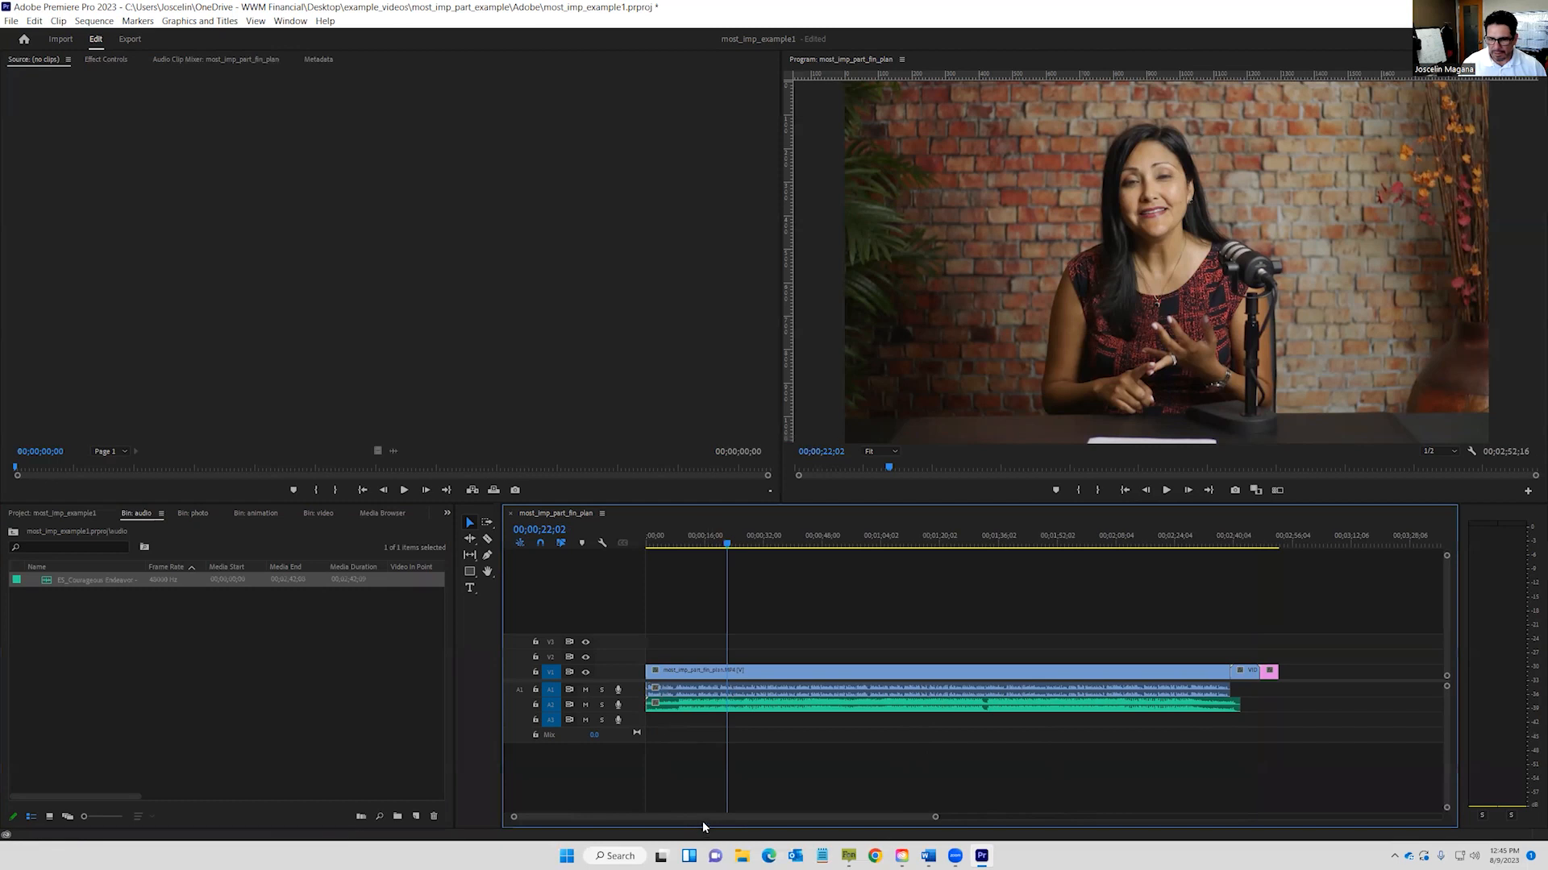
left_click(722, 708)
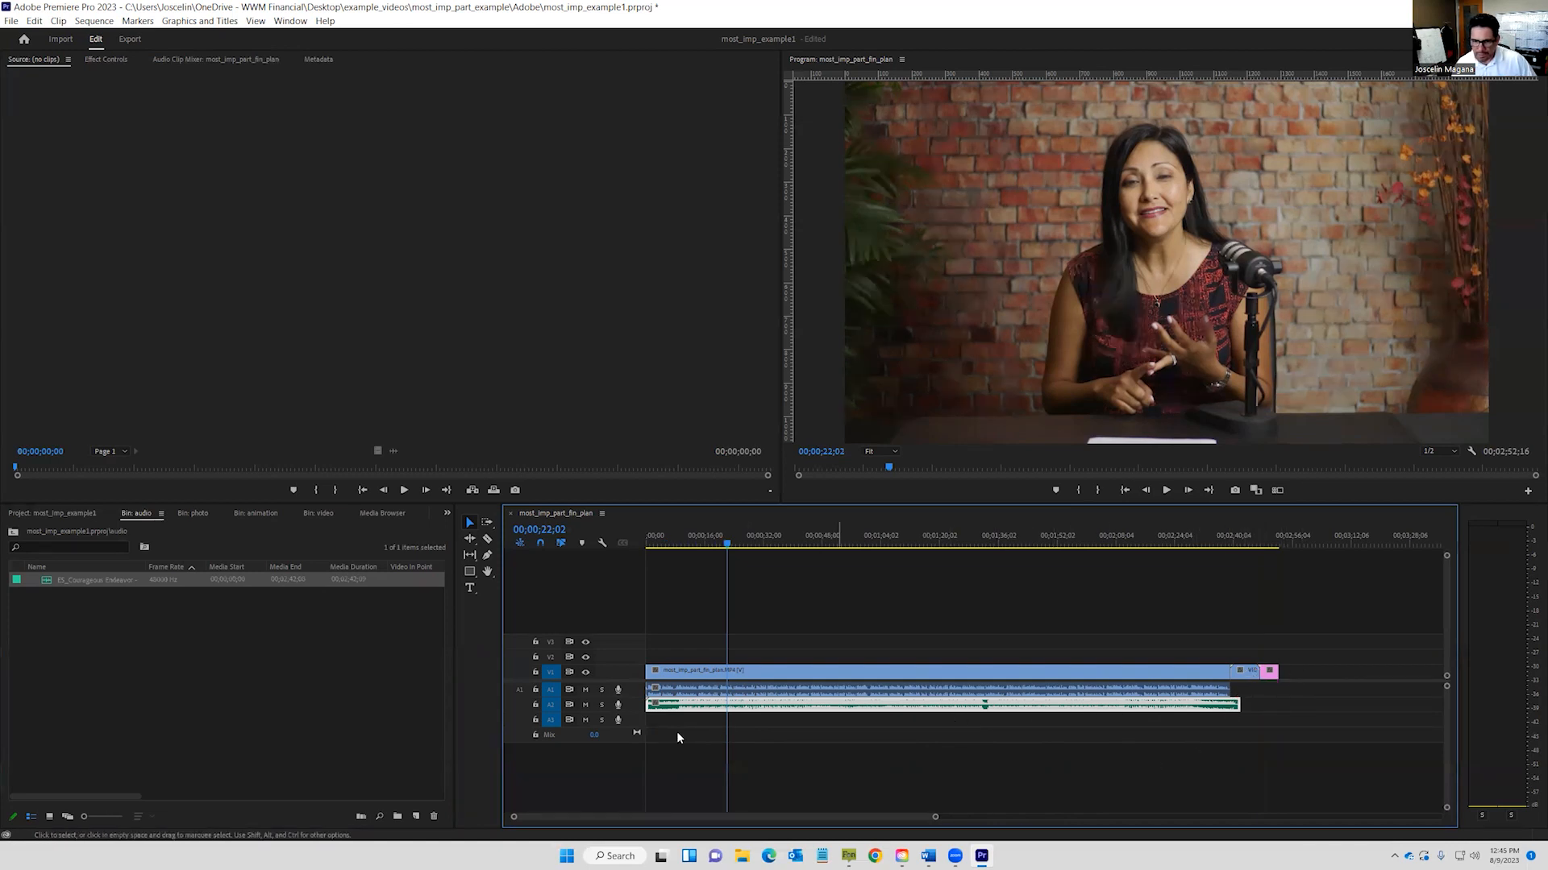
left_click_drag(632, 710, 634, 762)
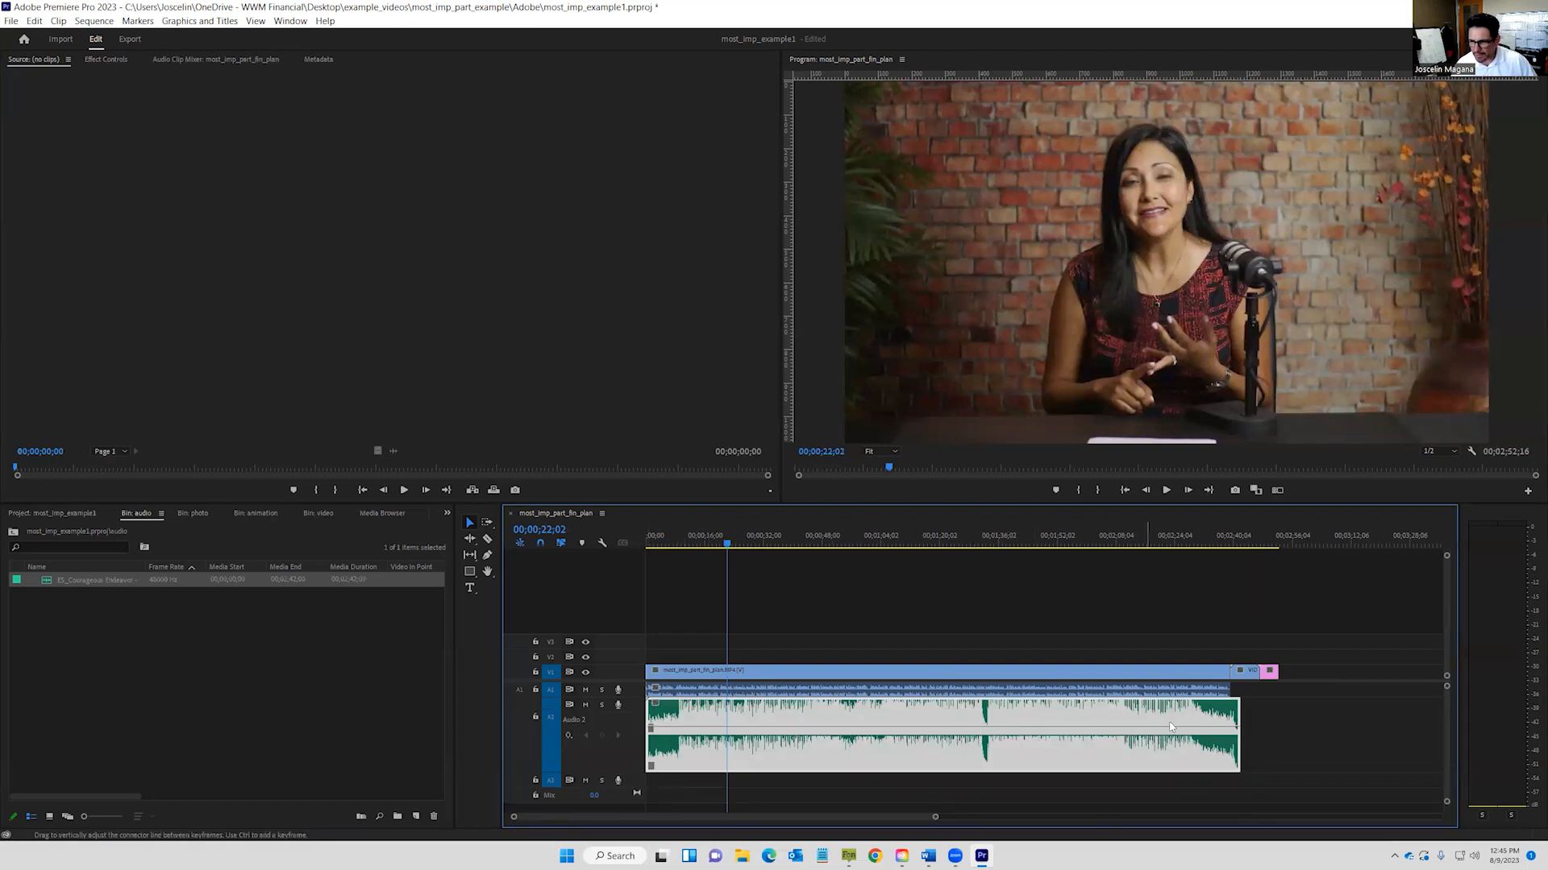
left_click_drag(1236, 729, 986, 729)
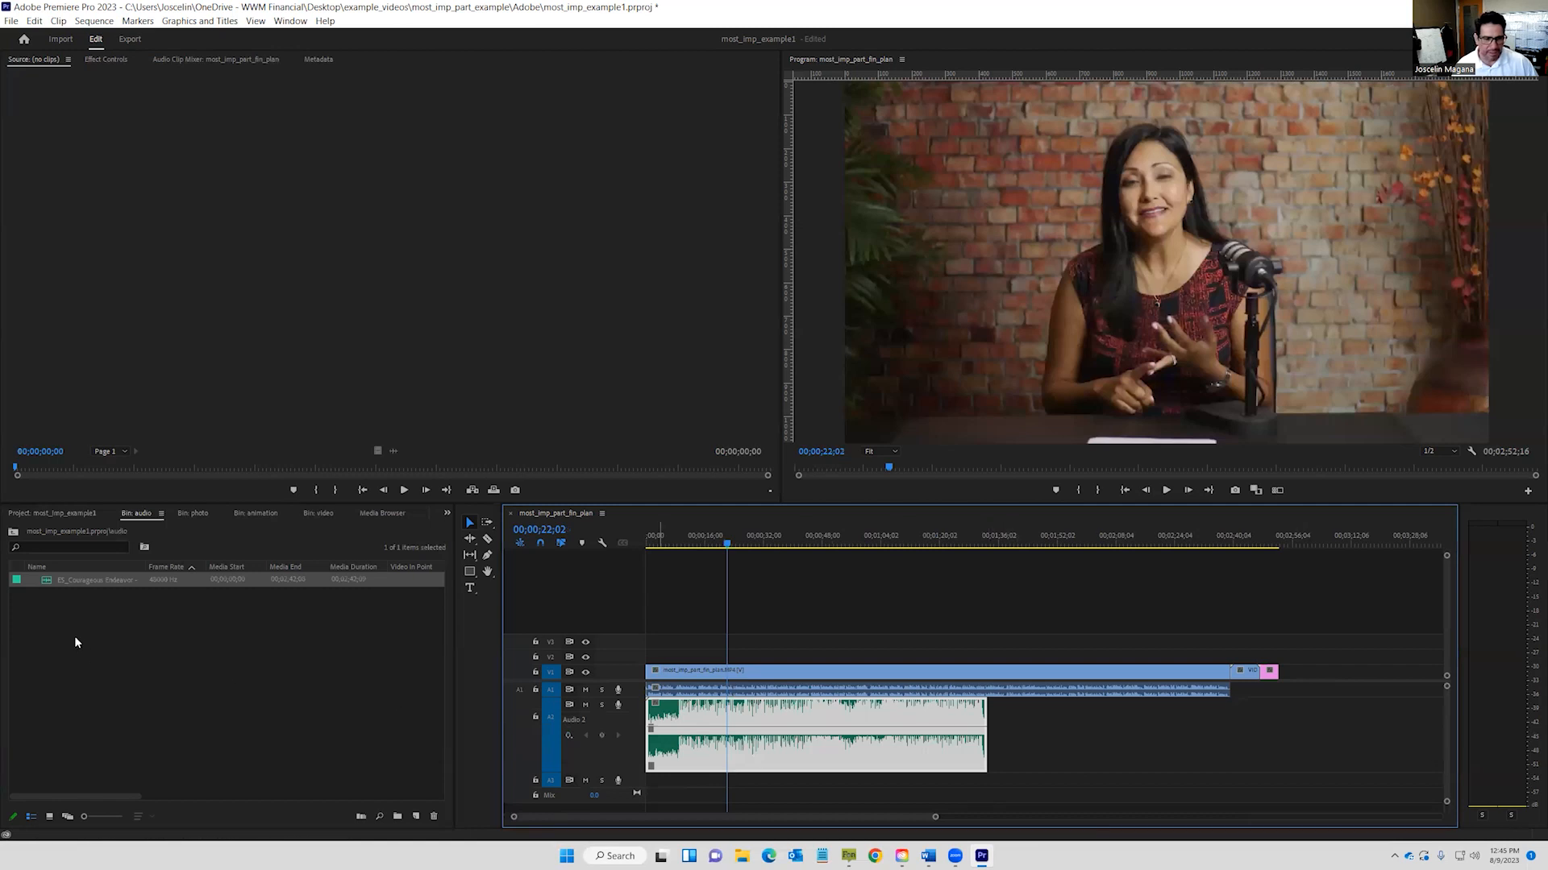
Add a second music copy after the first and trim it to end at 00;02;52;16.
left_click_drag(65, 586, 1001, 726)
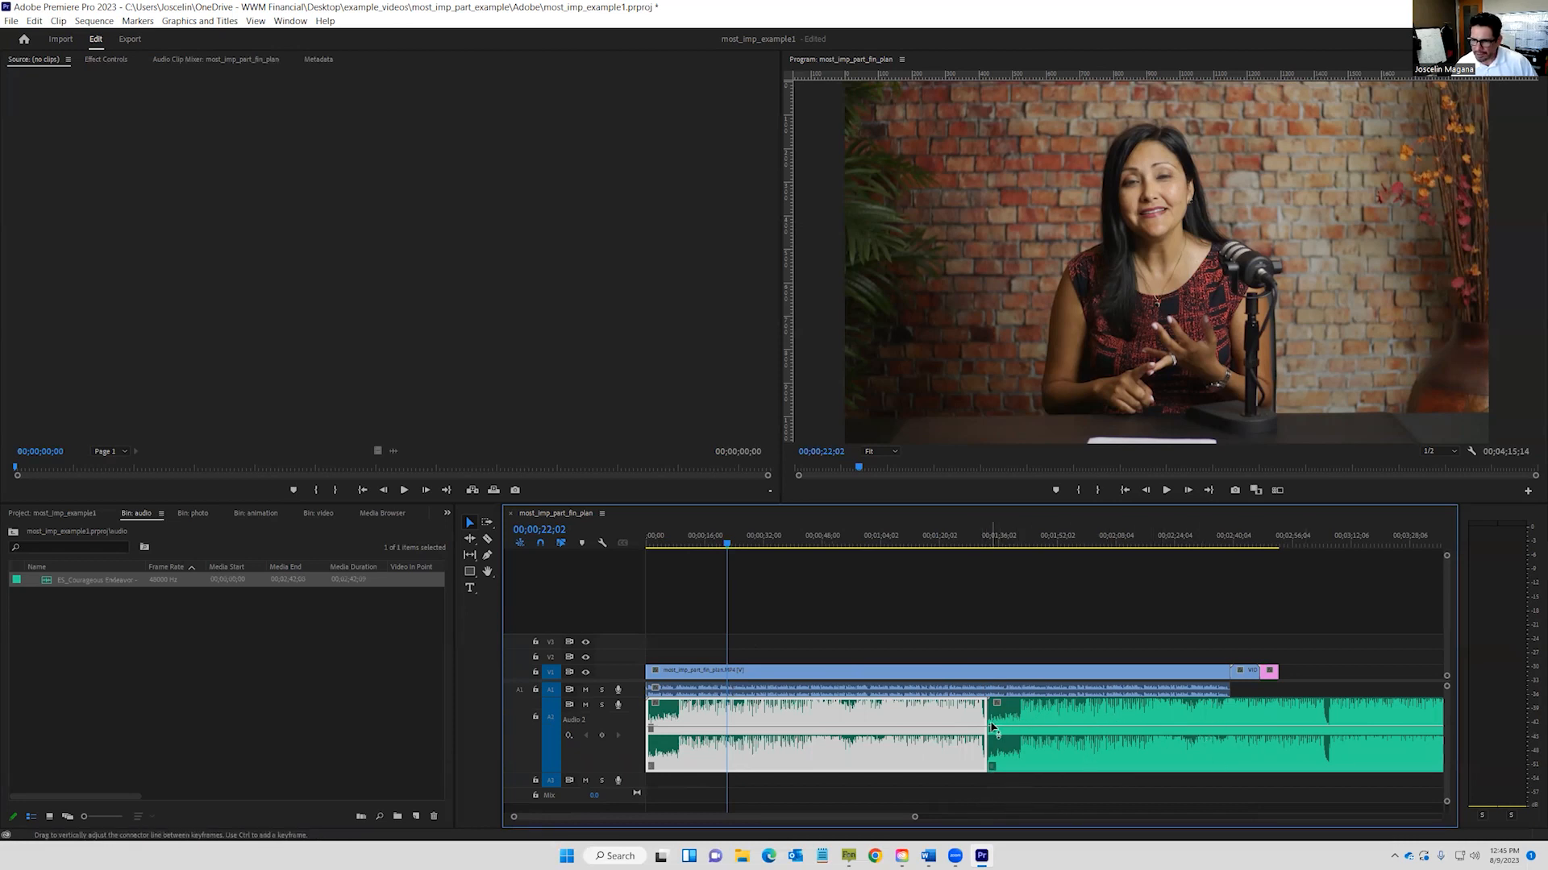
left_click_drag(993, 709, 1082, 713)
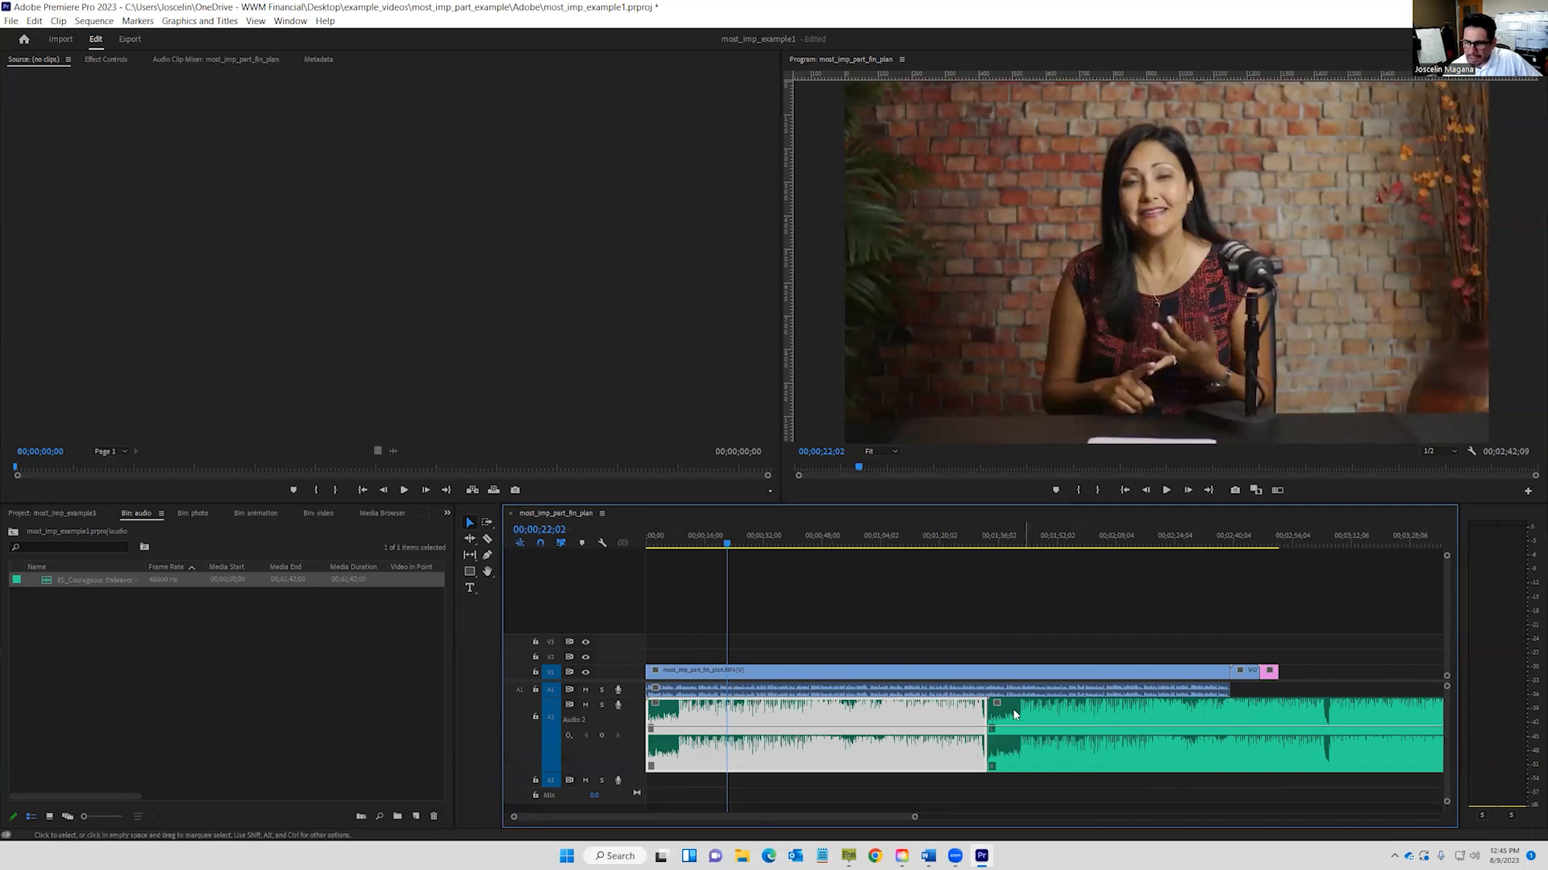
left_click_drag(916, 818, 1010, 816)
left_click_drag(1306, 733, 1092, 735)
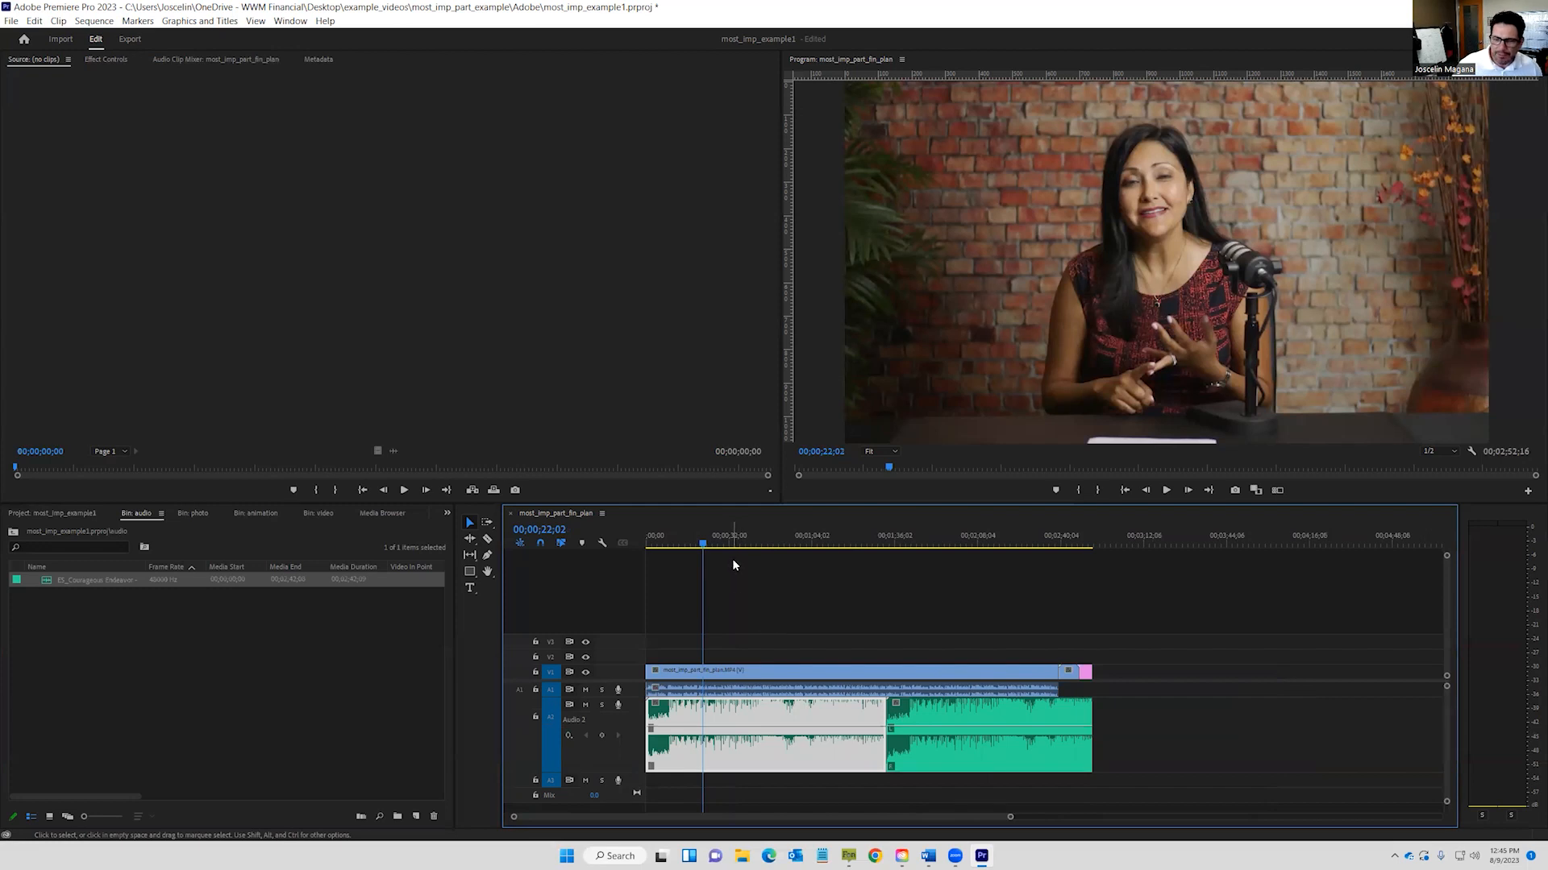
Lower the first A2 music clip to -11.1 dB and the second to -18.8 dB, previewing the mix.
left_click(1167, 490)
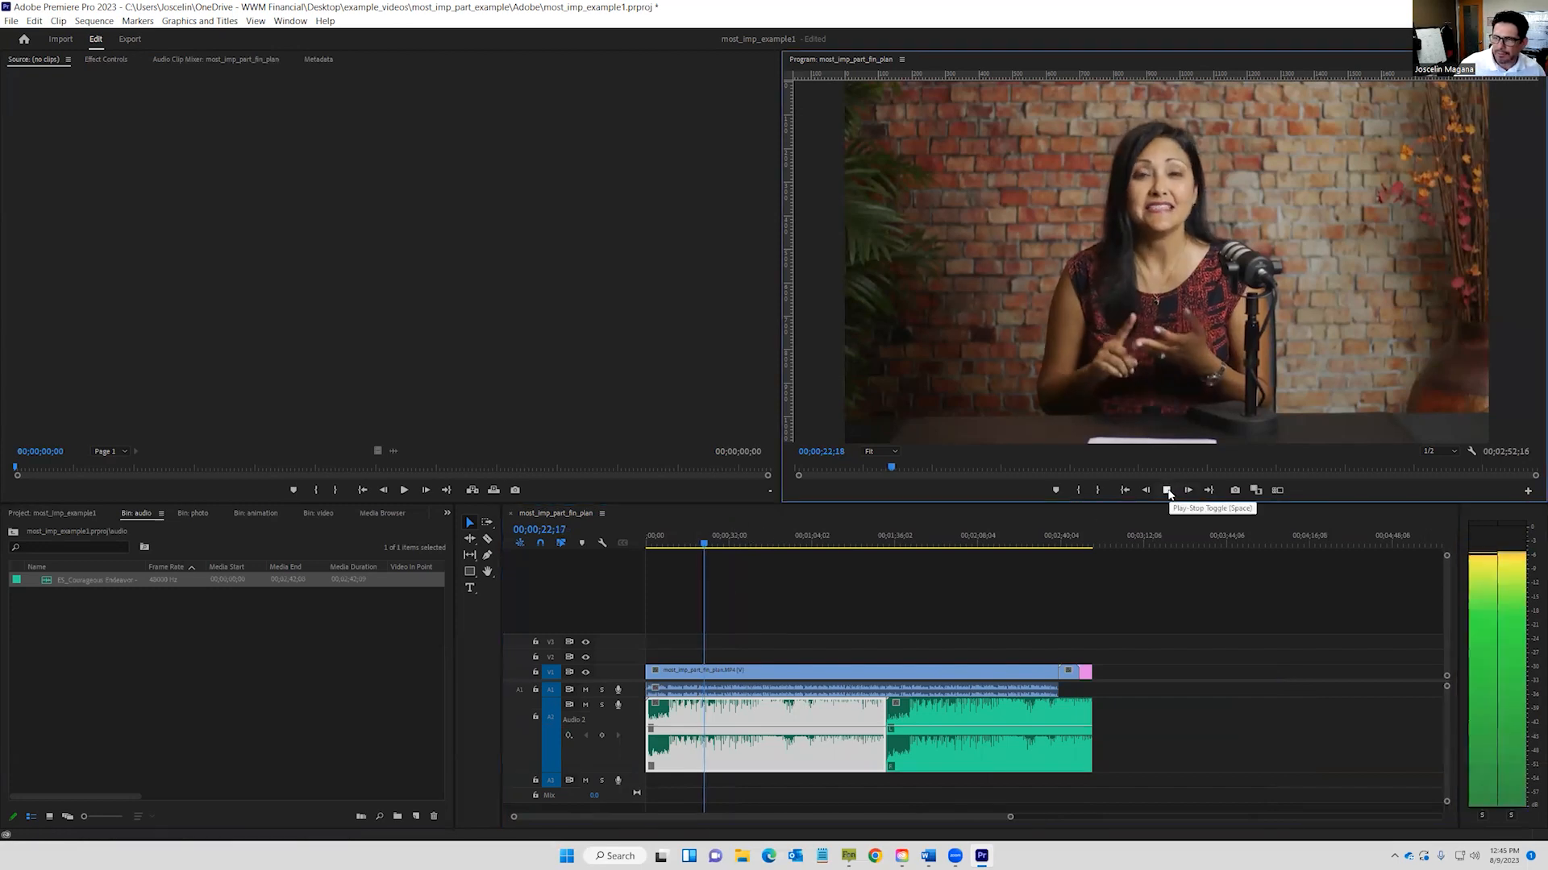
left_click(1167, 490)
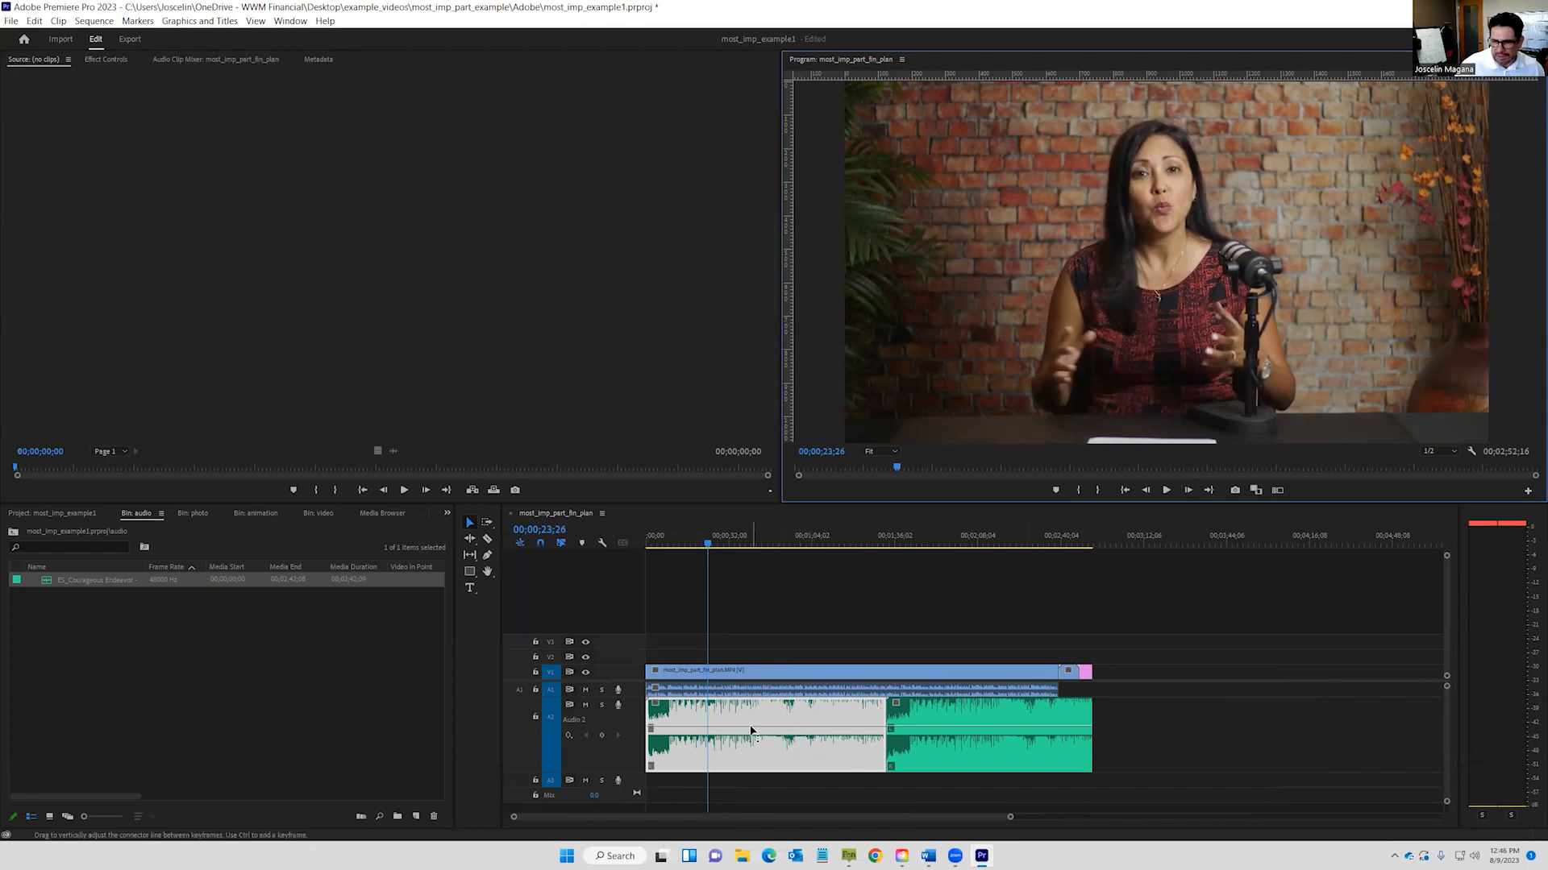
left_click_drag(751, 731, 752, 762)
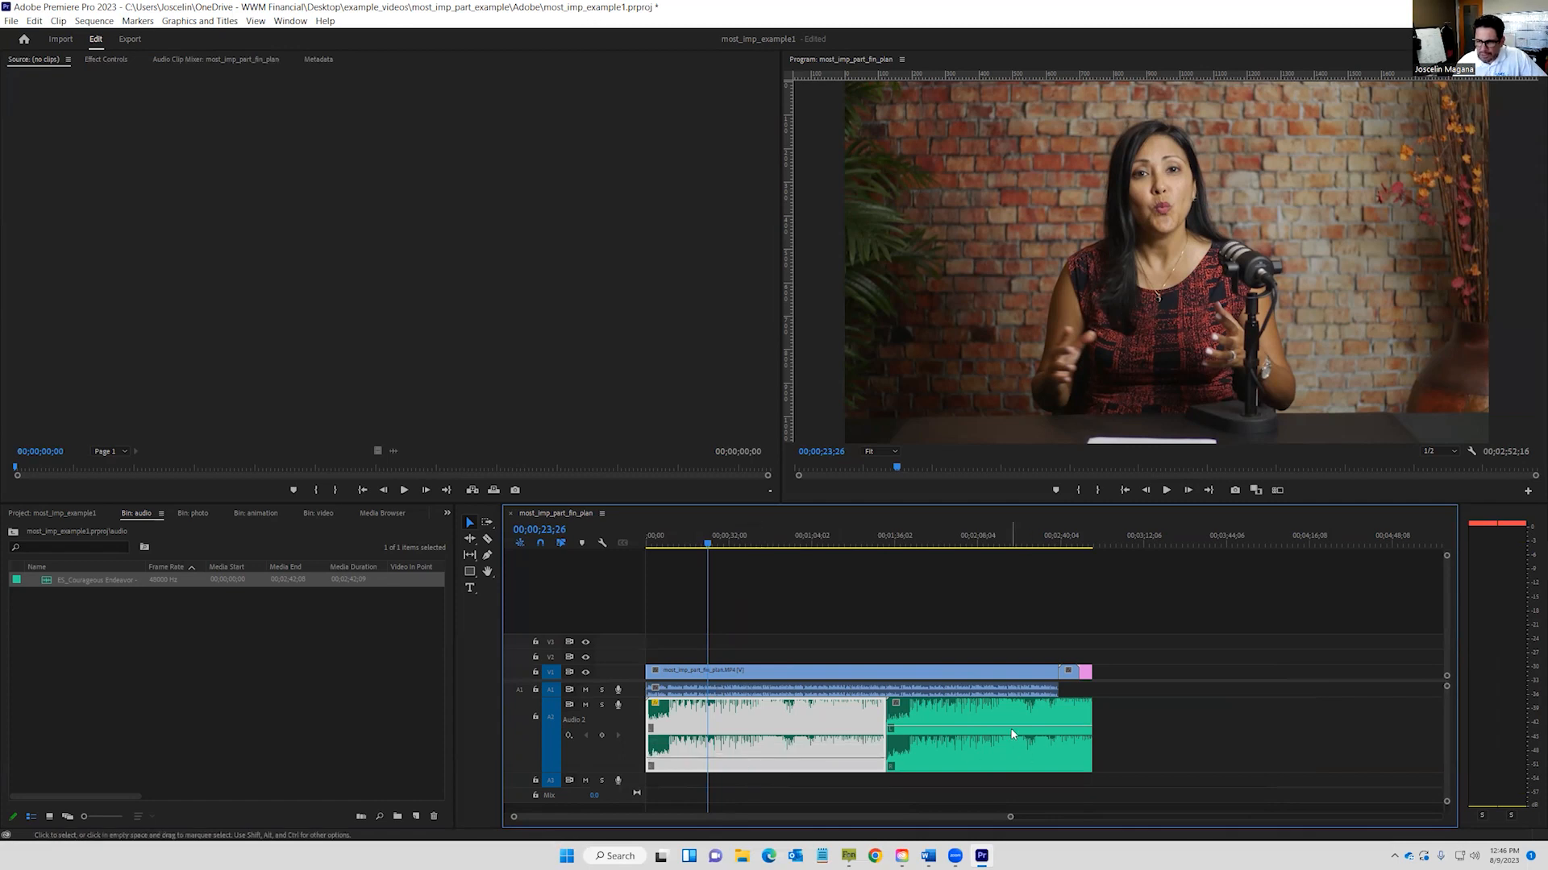
left_click_drag(1013, 728, 1013, 760)
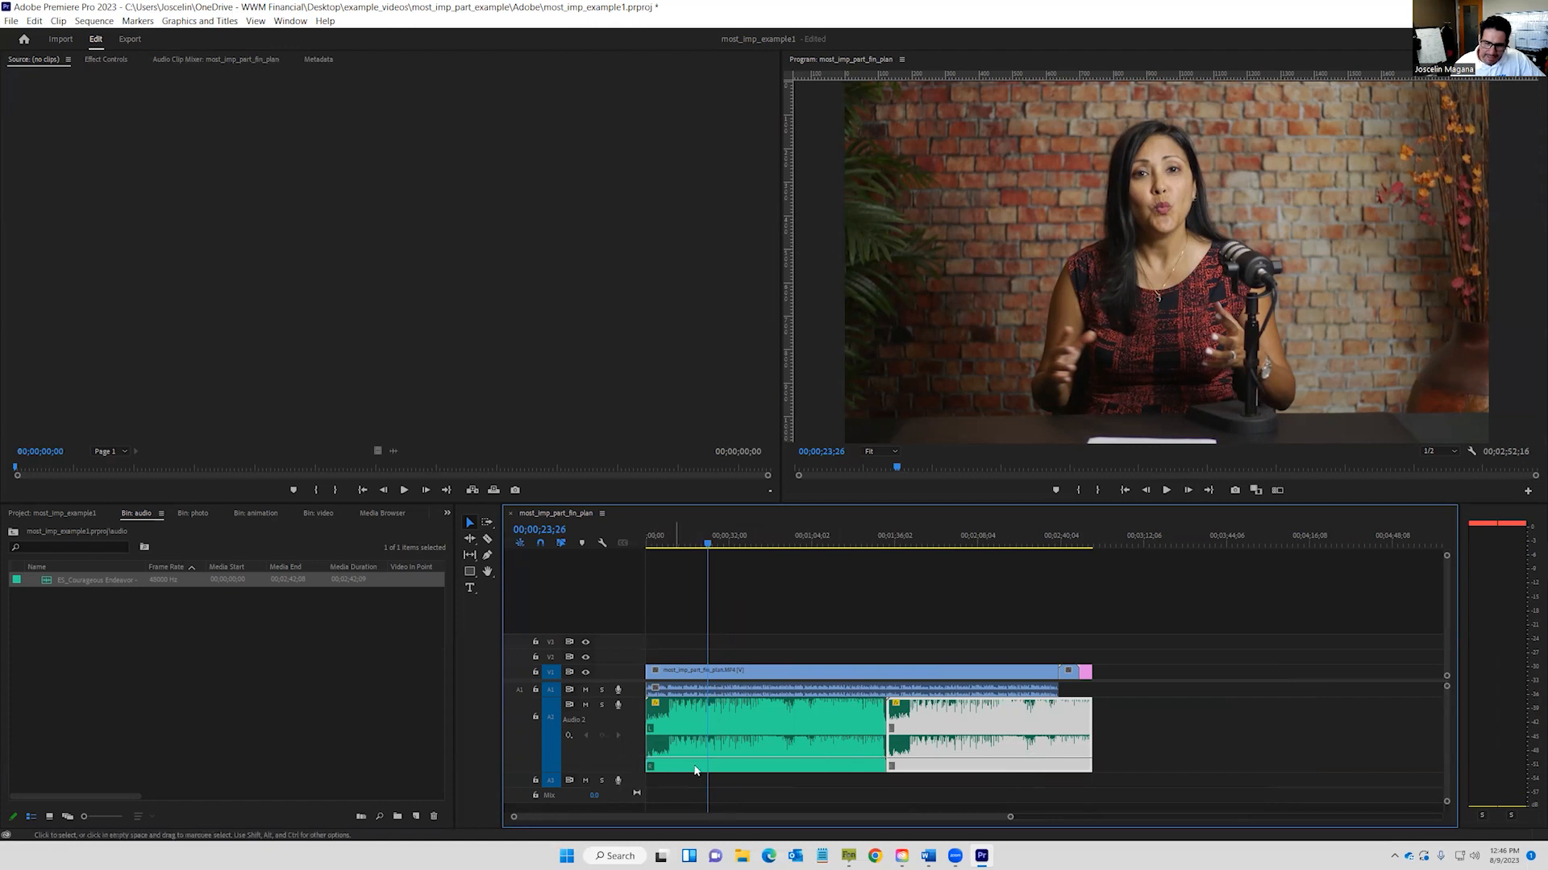
mouse_move(1010, 819)
left_mouse_down()
mouse_move(1031, 819)
mouse_move(1005, 818)
left_mouse_up()
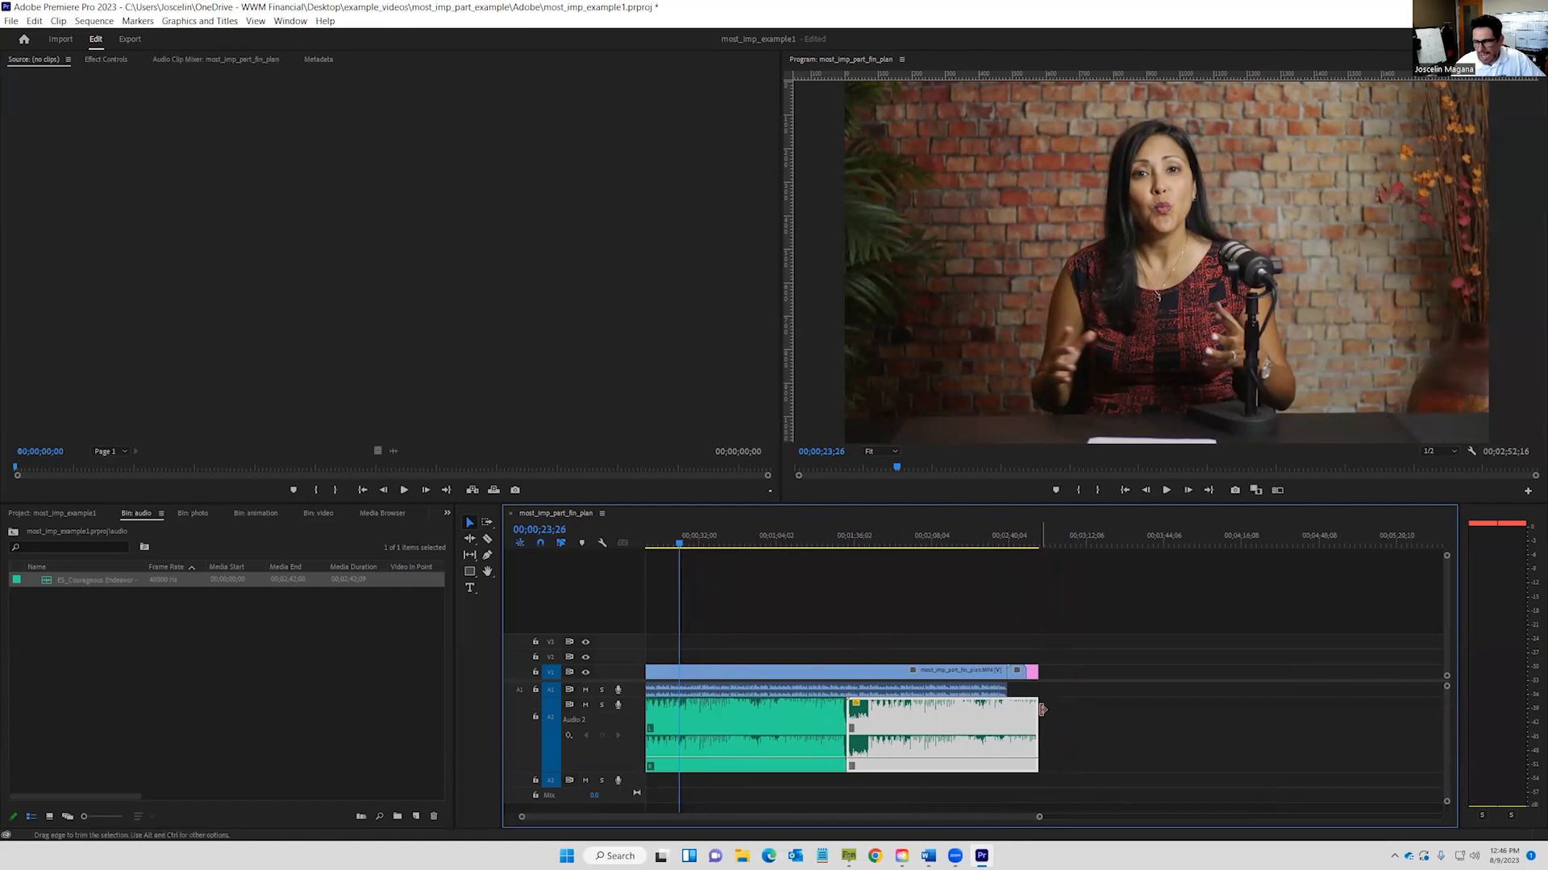
left_click(1161, 494)
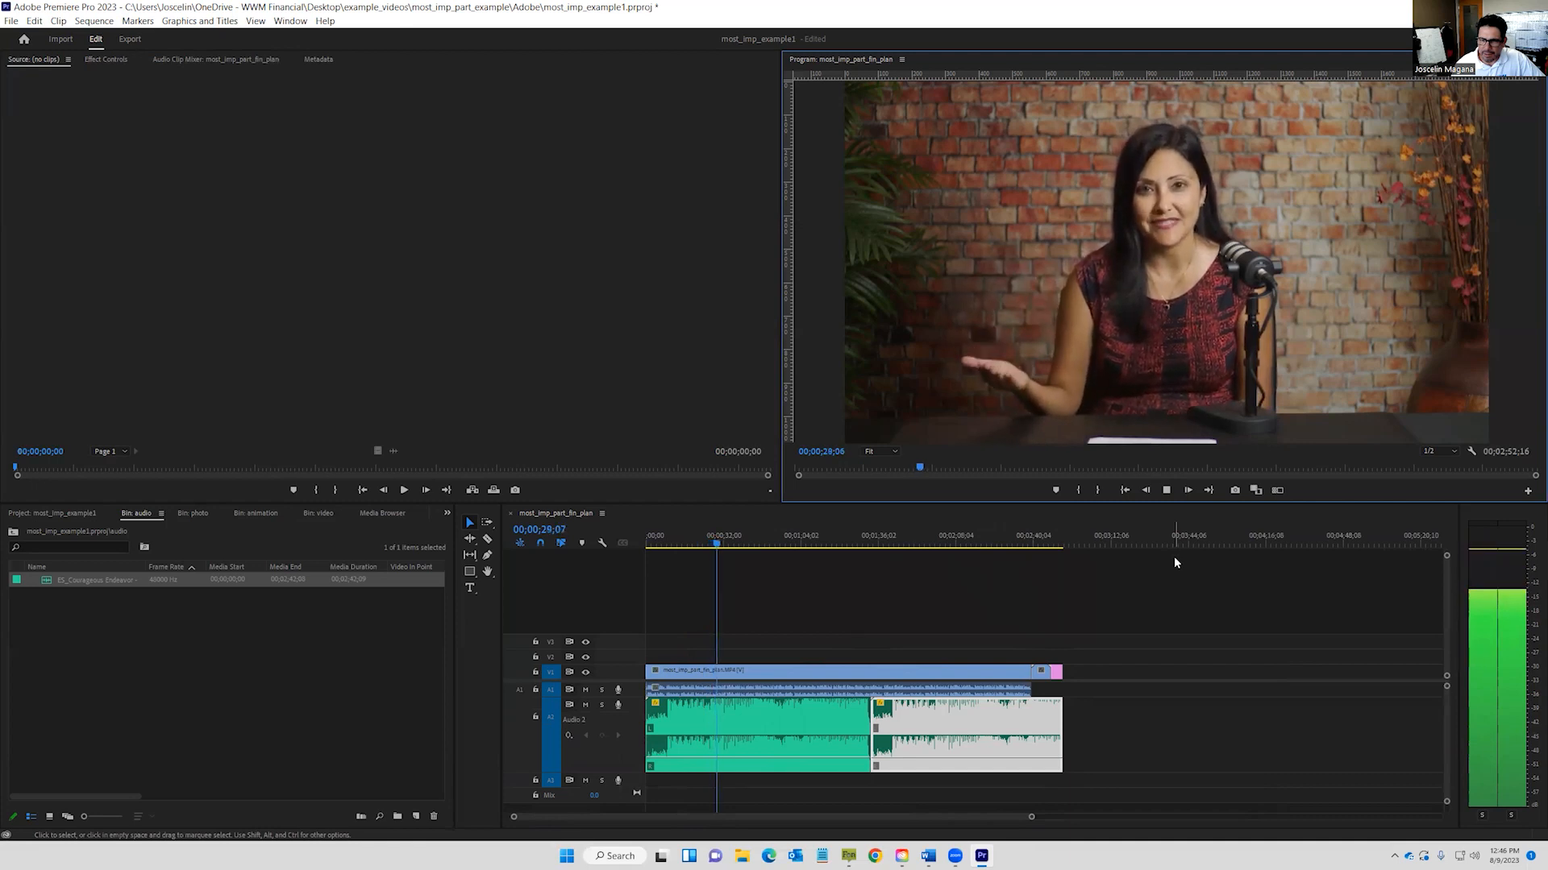
left_click(1166, 490)
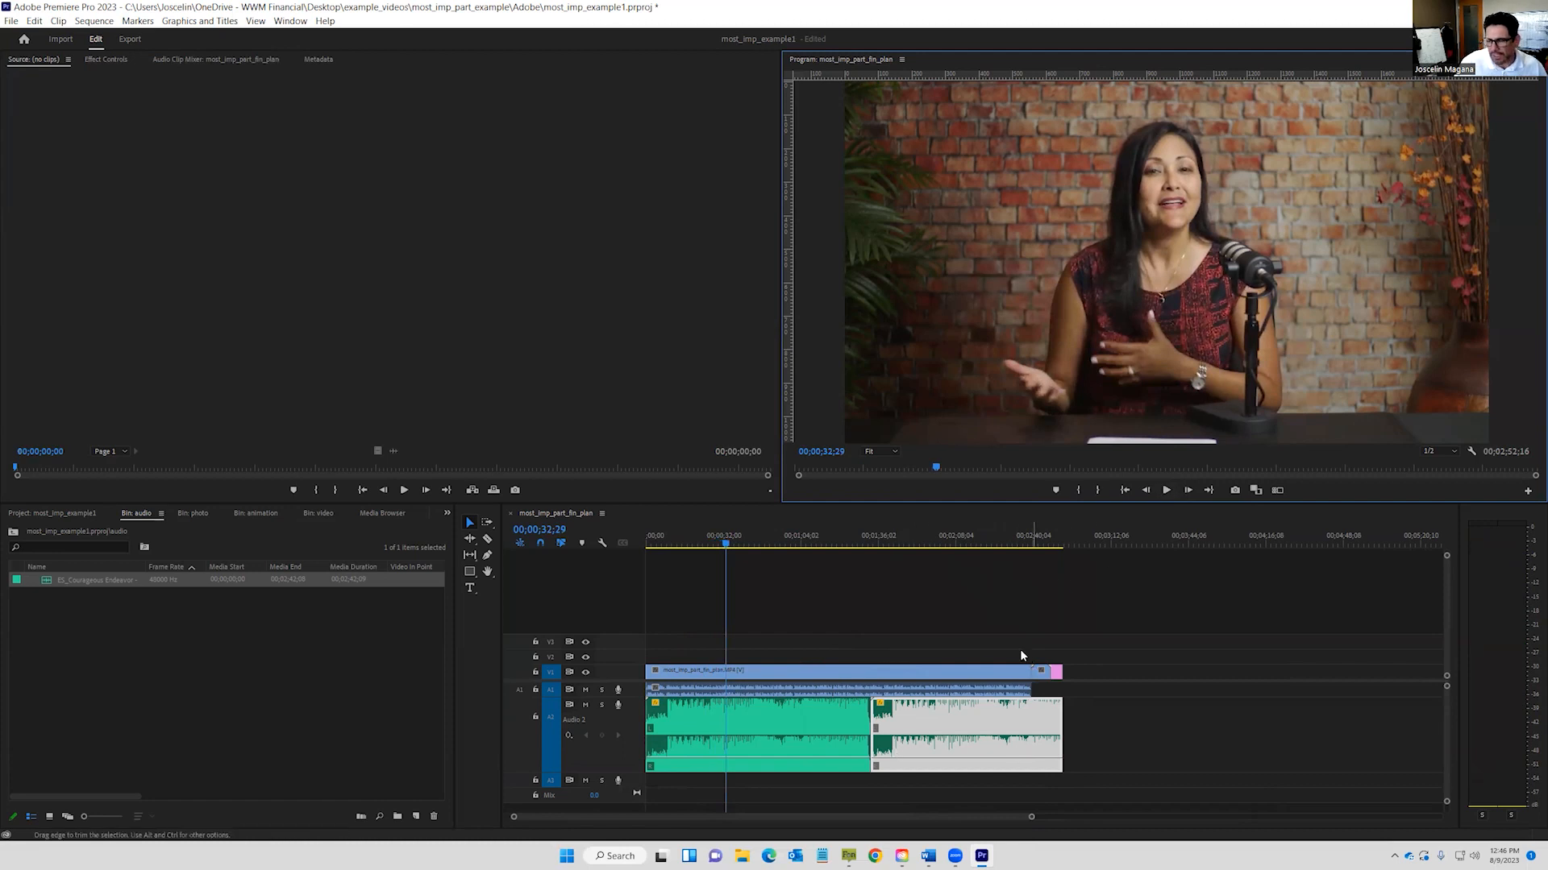
left_click(1024, 540)
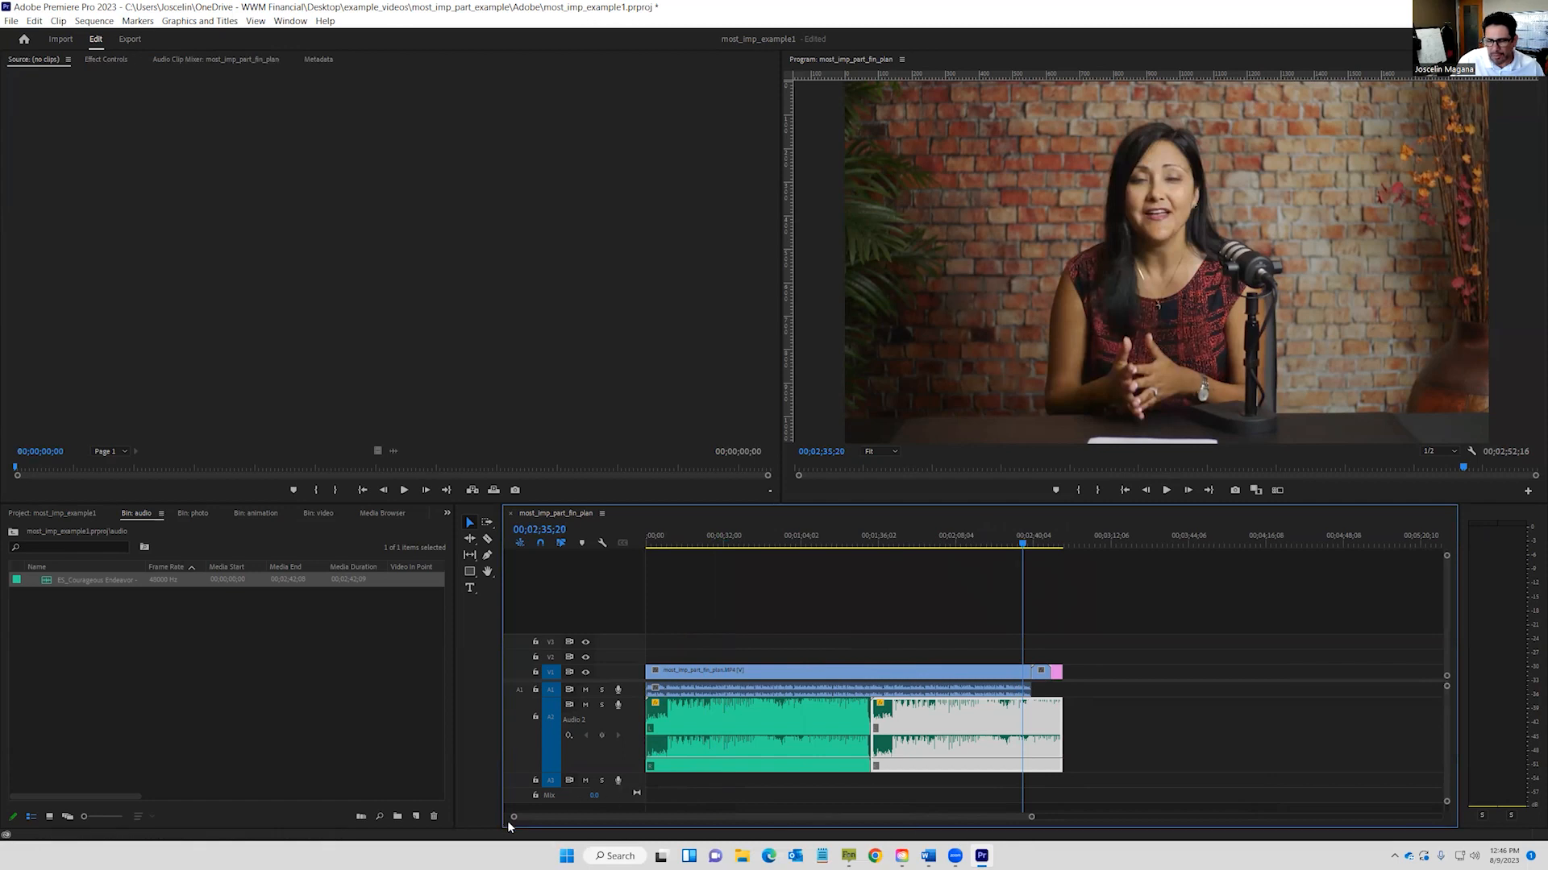
left_click_drag(514, 817, 670, 839)
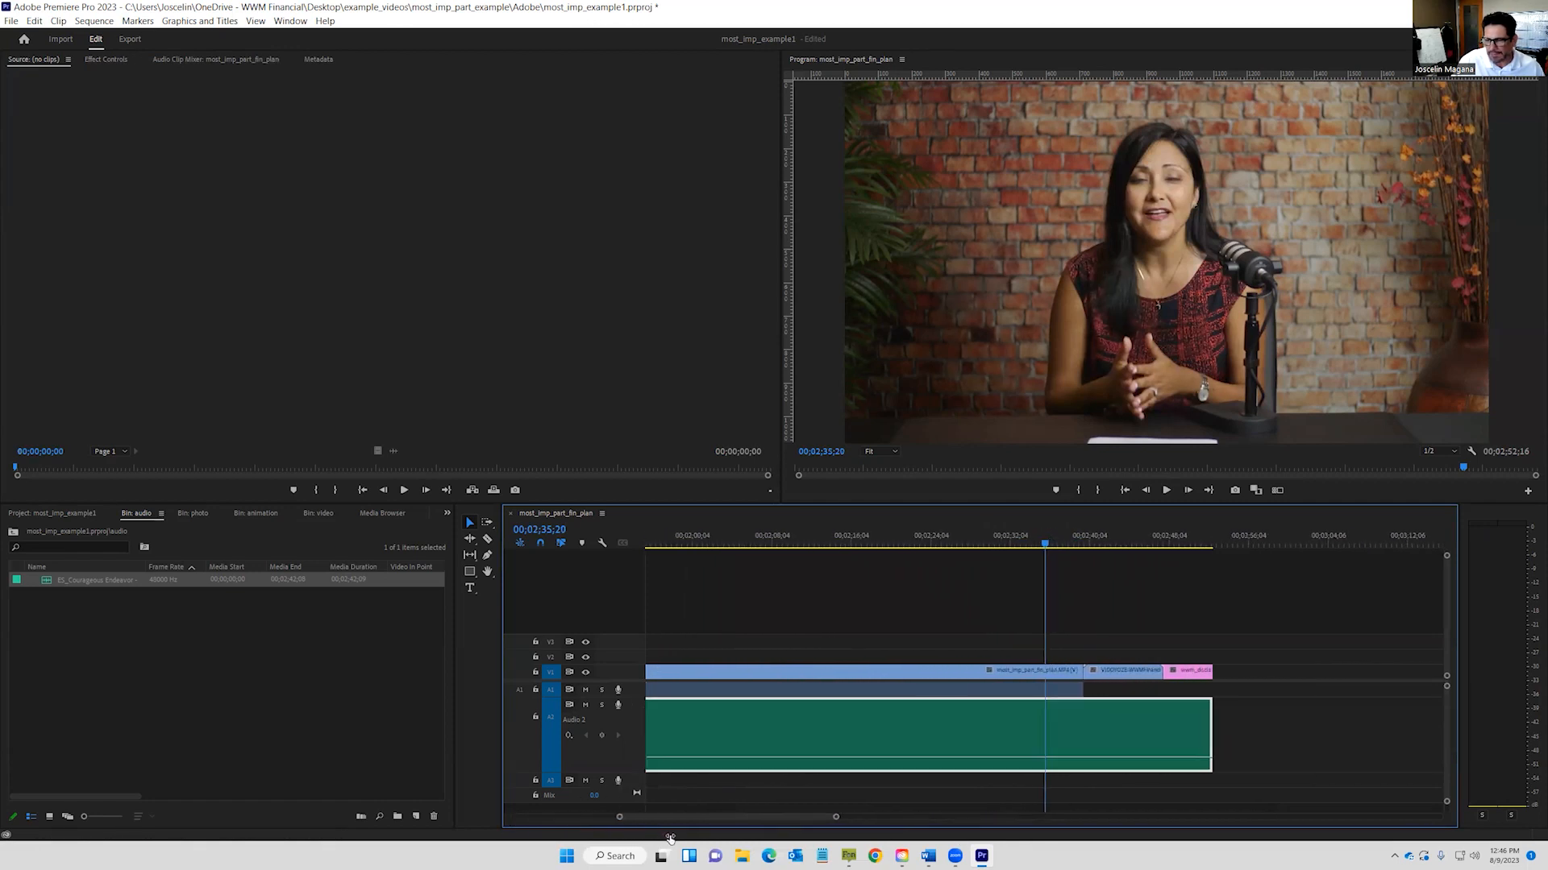
Add music volume keyframes at 00;02;37;28, the logo, 00;02;49;04 and the clip end.
mouse_move(1046, 545)
left_mouse_down()
mouse_move(1191, 540)
mouse_move(1070, 544)
left_mouse_up()
double_click(1023, 718)
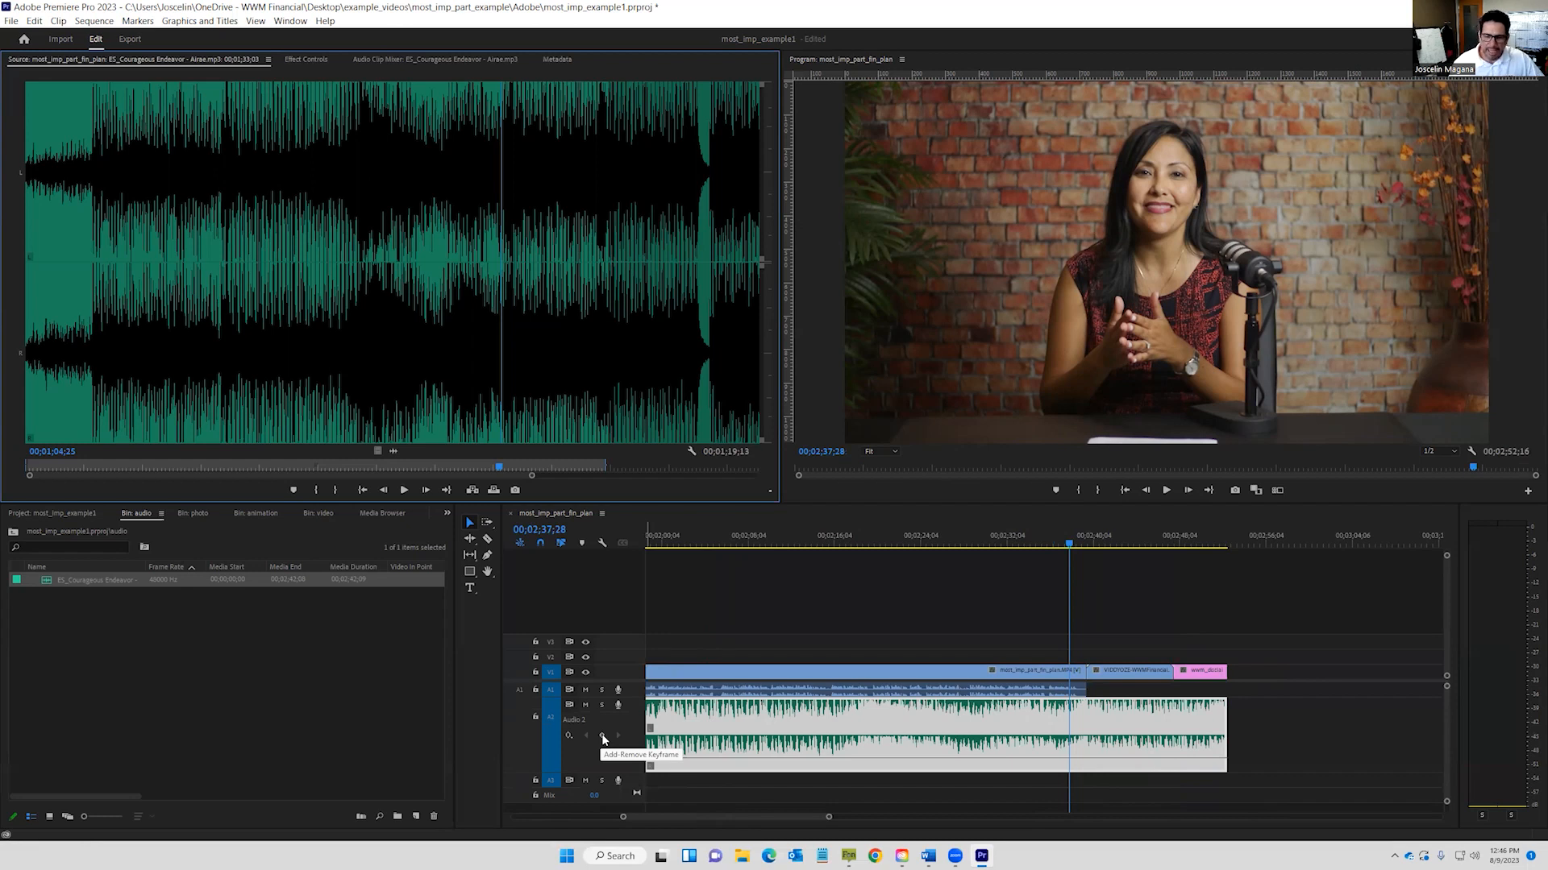
left_click(603, 738)
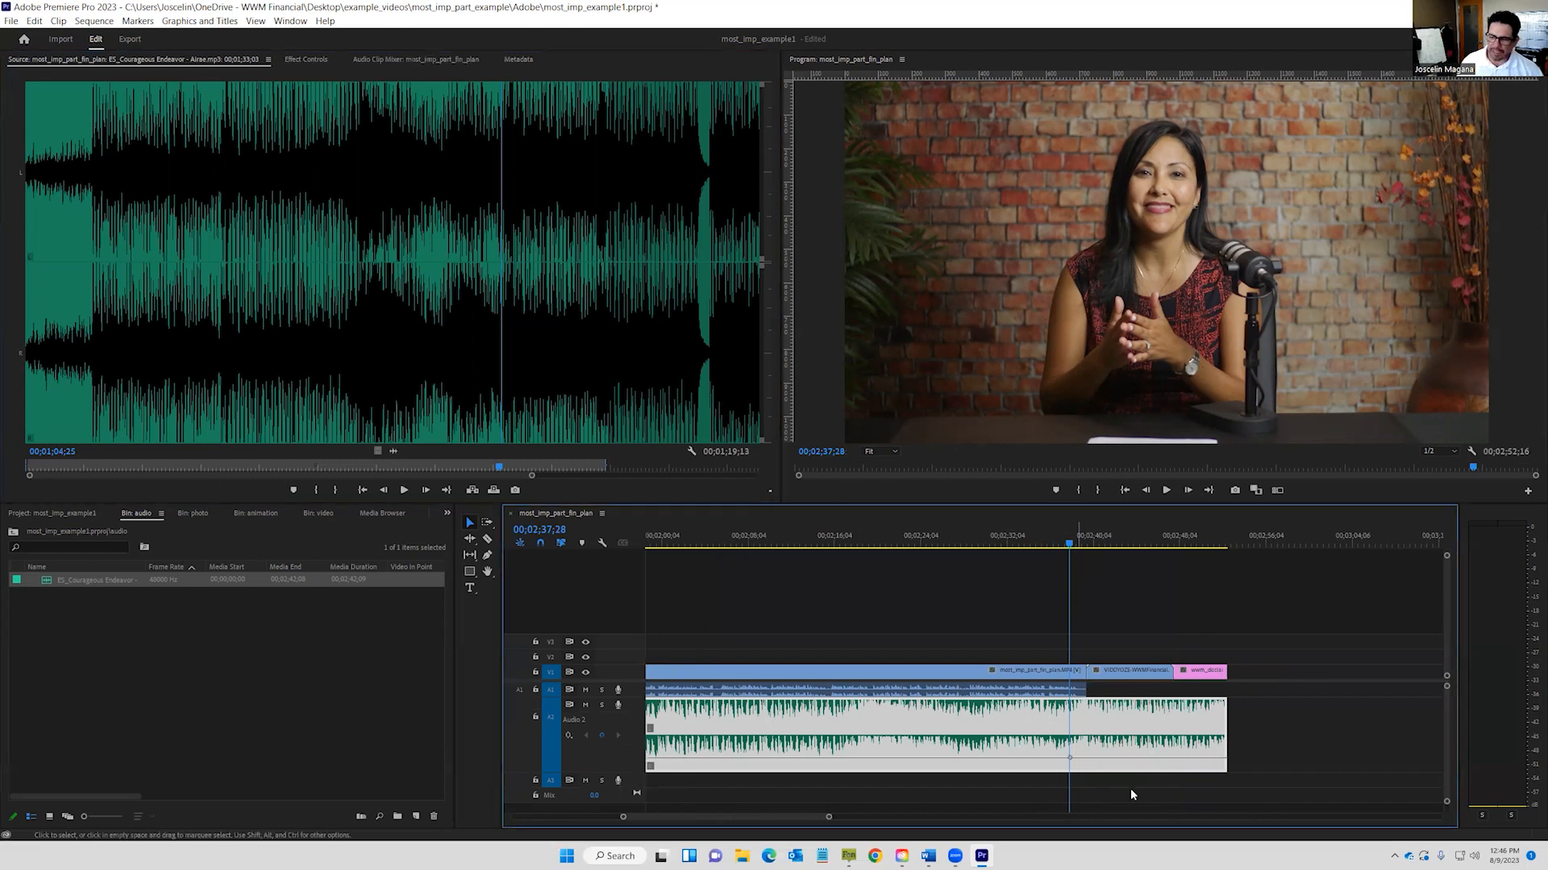
left_click_drag(1071, 554, 1116, 538)
left_click(601, 738)
left_click_drag(1119, 538, 1191, 520)
left_click(602, 736)
left_click_drag(1190, 548, 1217, 545)
left_click(602, 736)
Drag the last keyframe down to -inf dB and play the ending to hear the fade.
left_click_drag(1217, 758, 1115, 745)
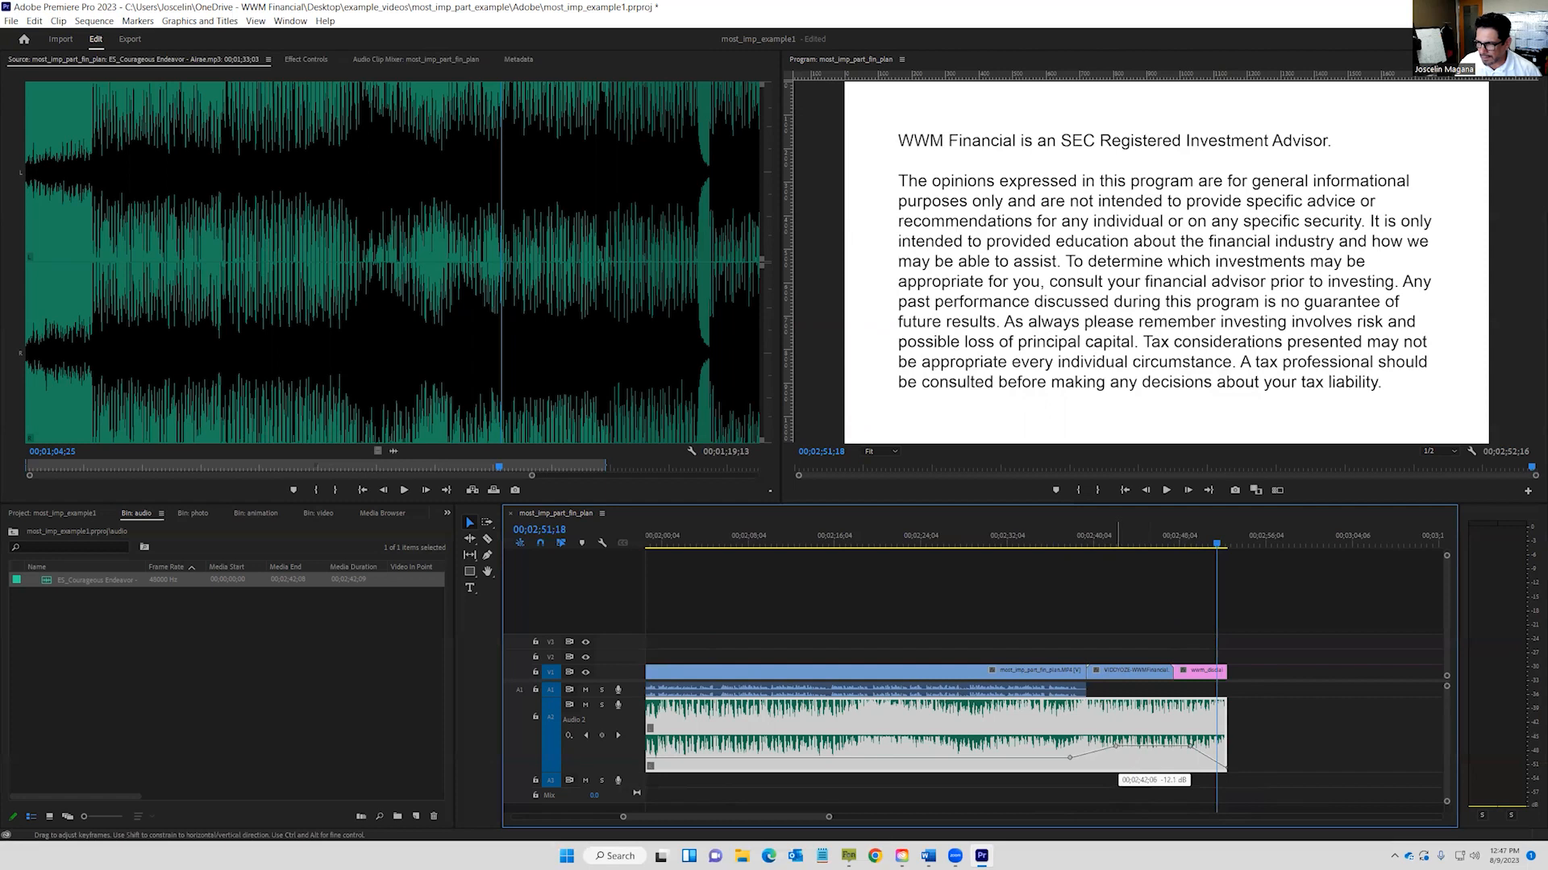
left_click_drag(1117, 748, 1116, 746)
left_click(1042, 548)
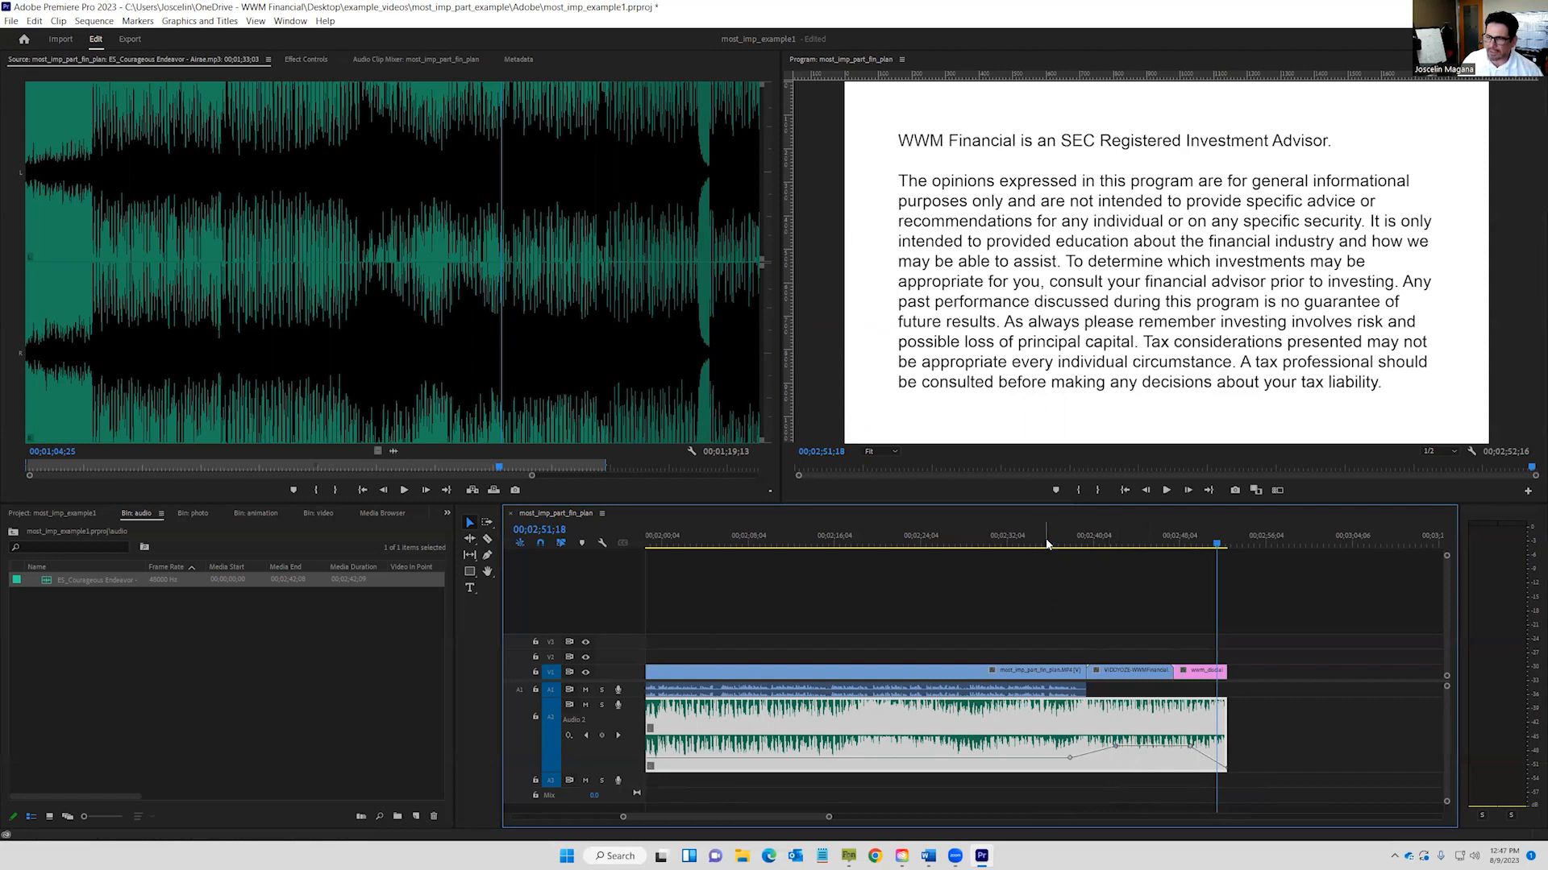
left_click(1165, 491)
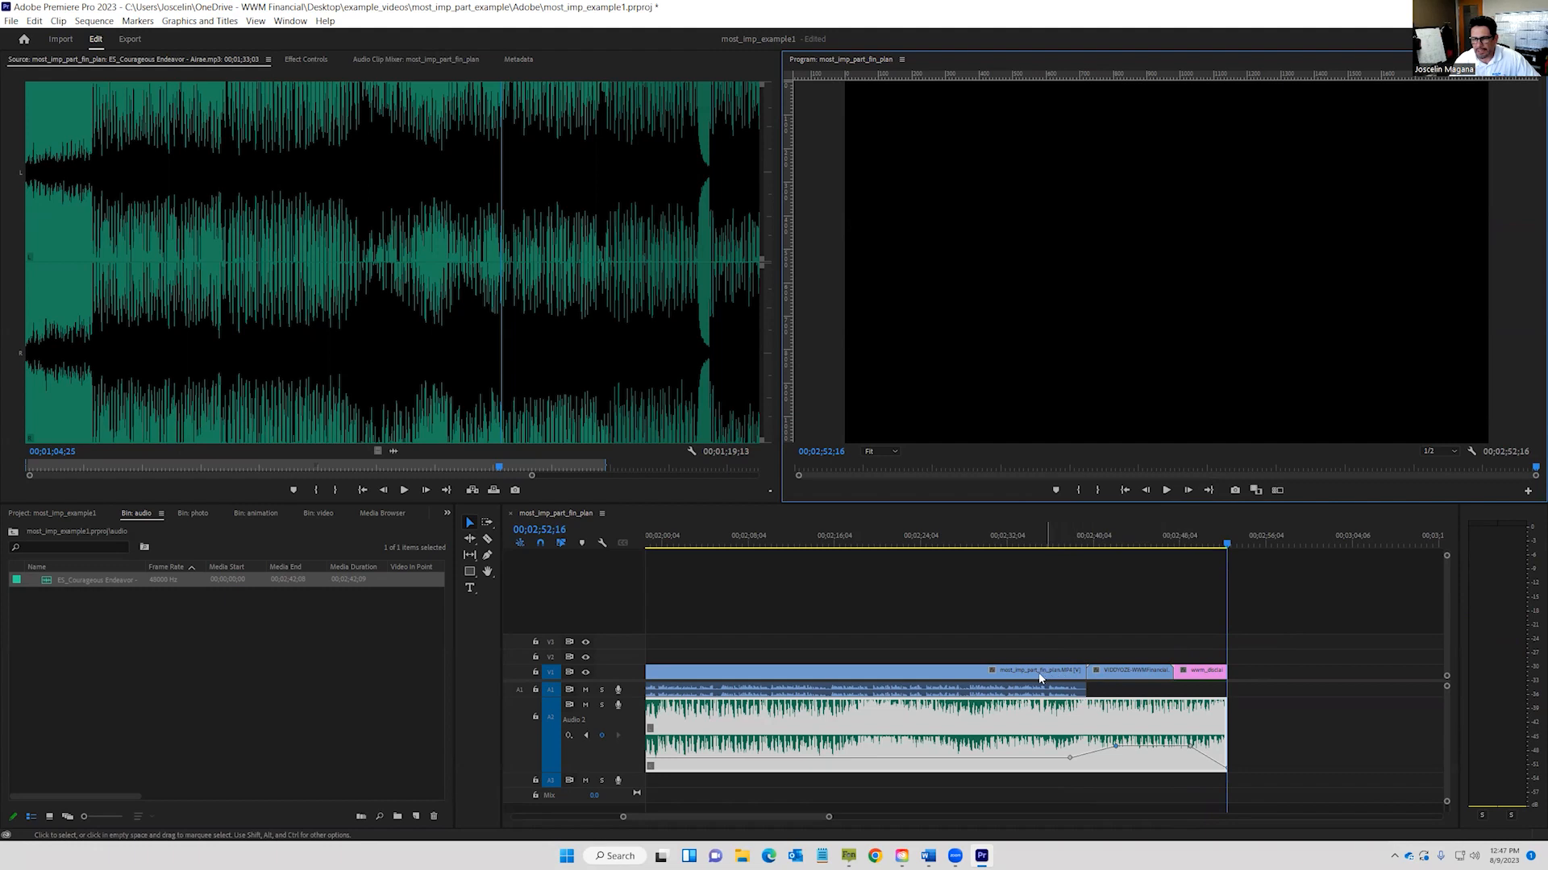
left_click_drag(828, 819, 835, 821)
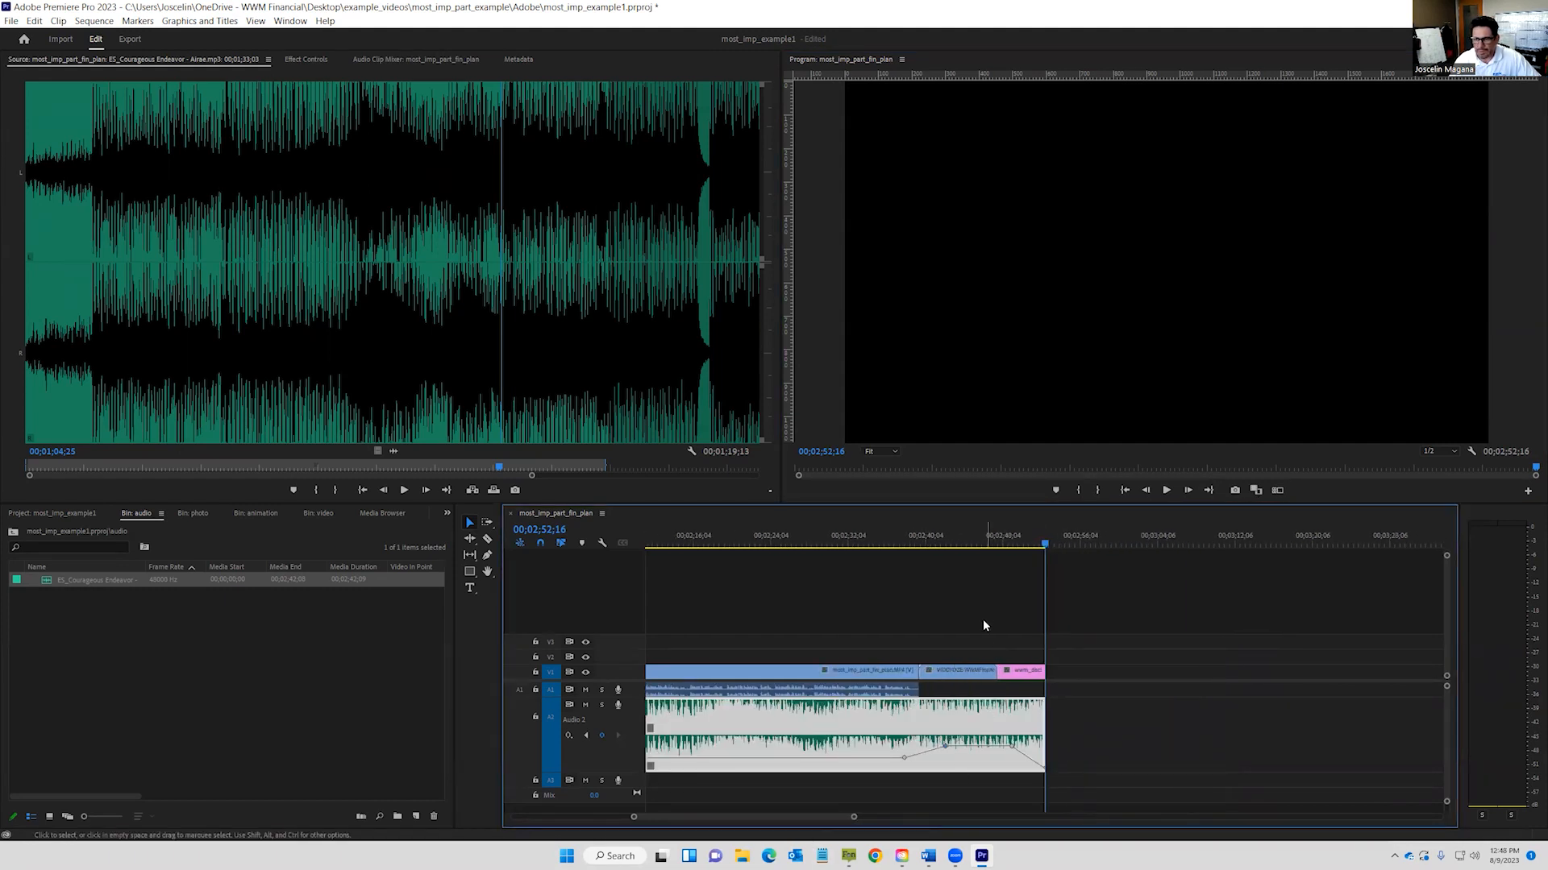
left_click_drag(953, 544, 913, 534)
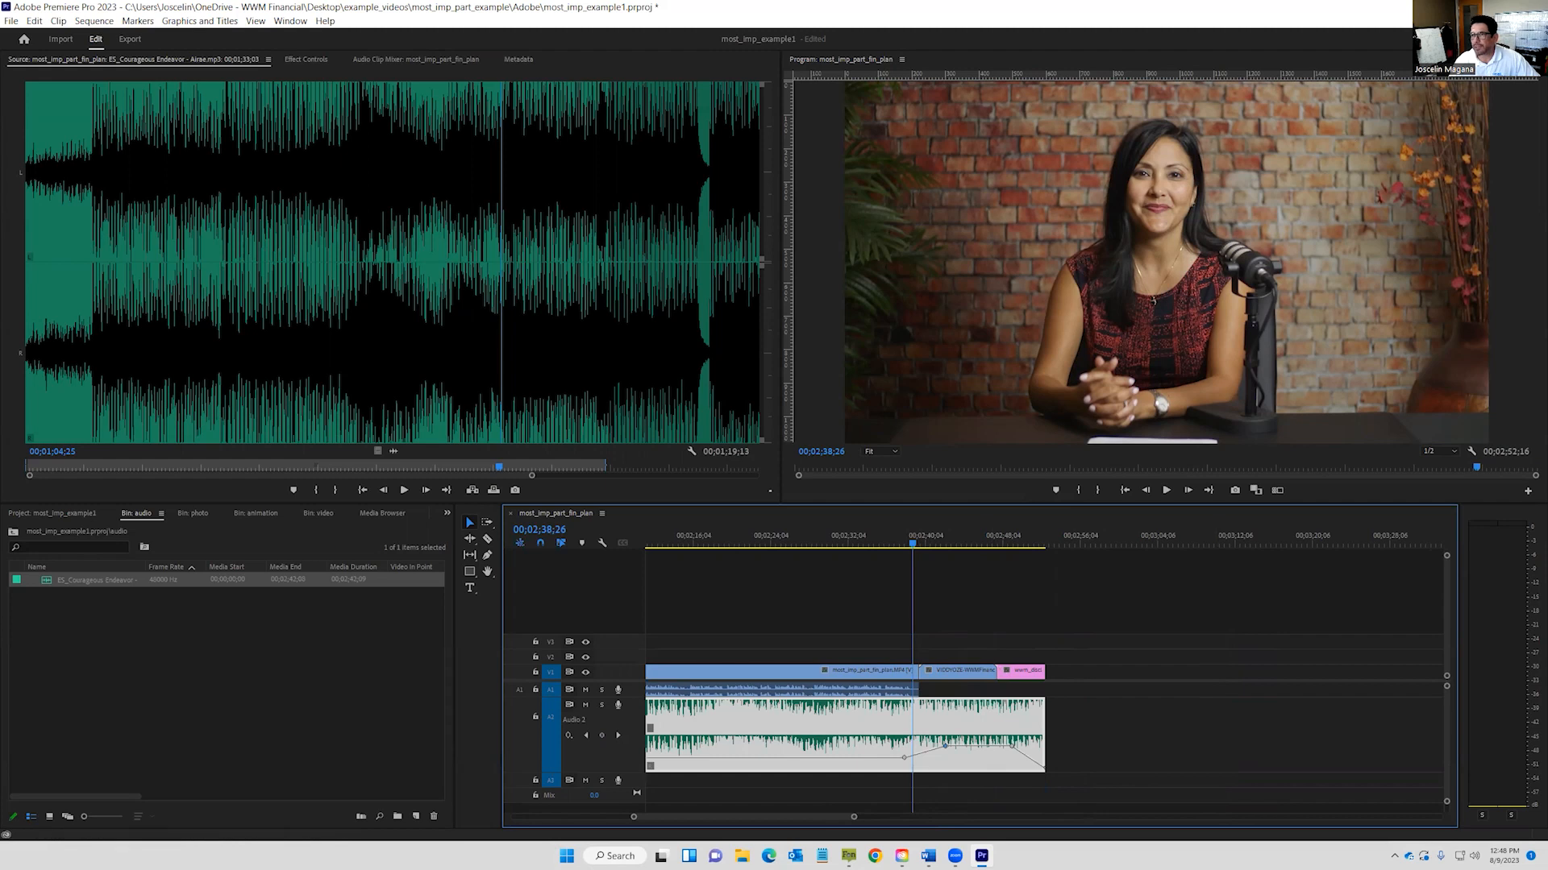
Switch to the Effects workspace and add a Cross Dissolve between the two V1 clips.
left_click(1480, 39)
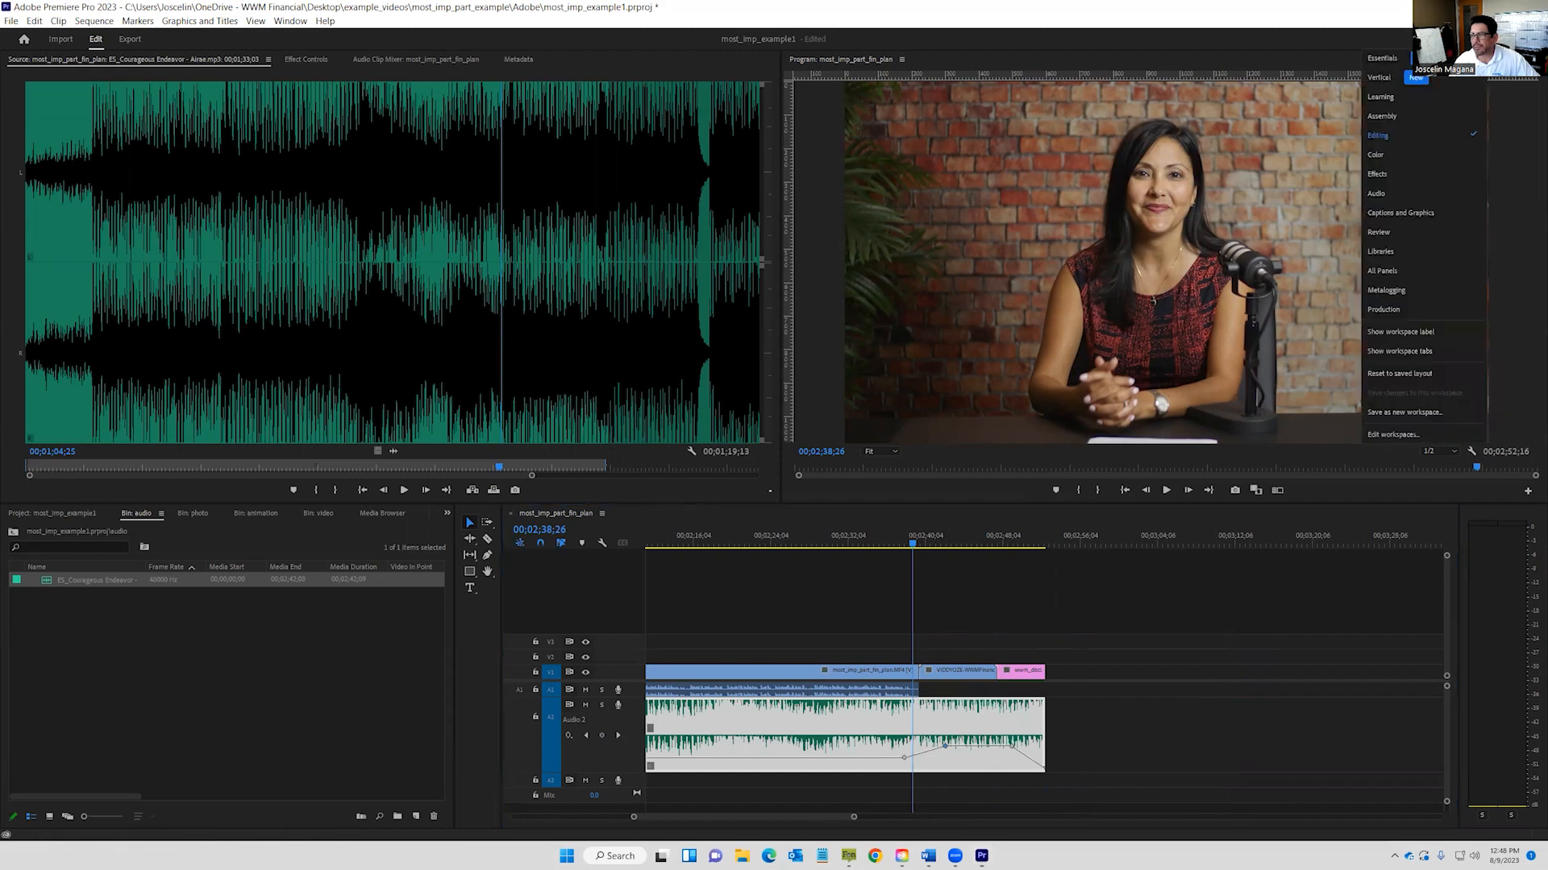
left_click(1383, 169)
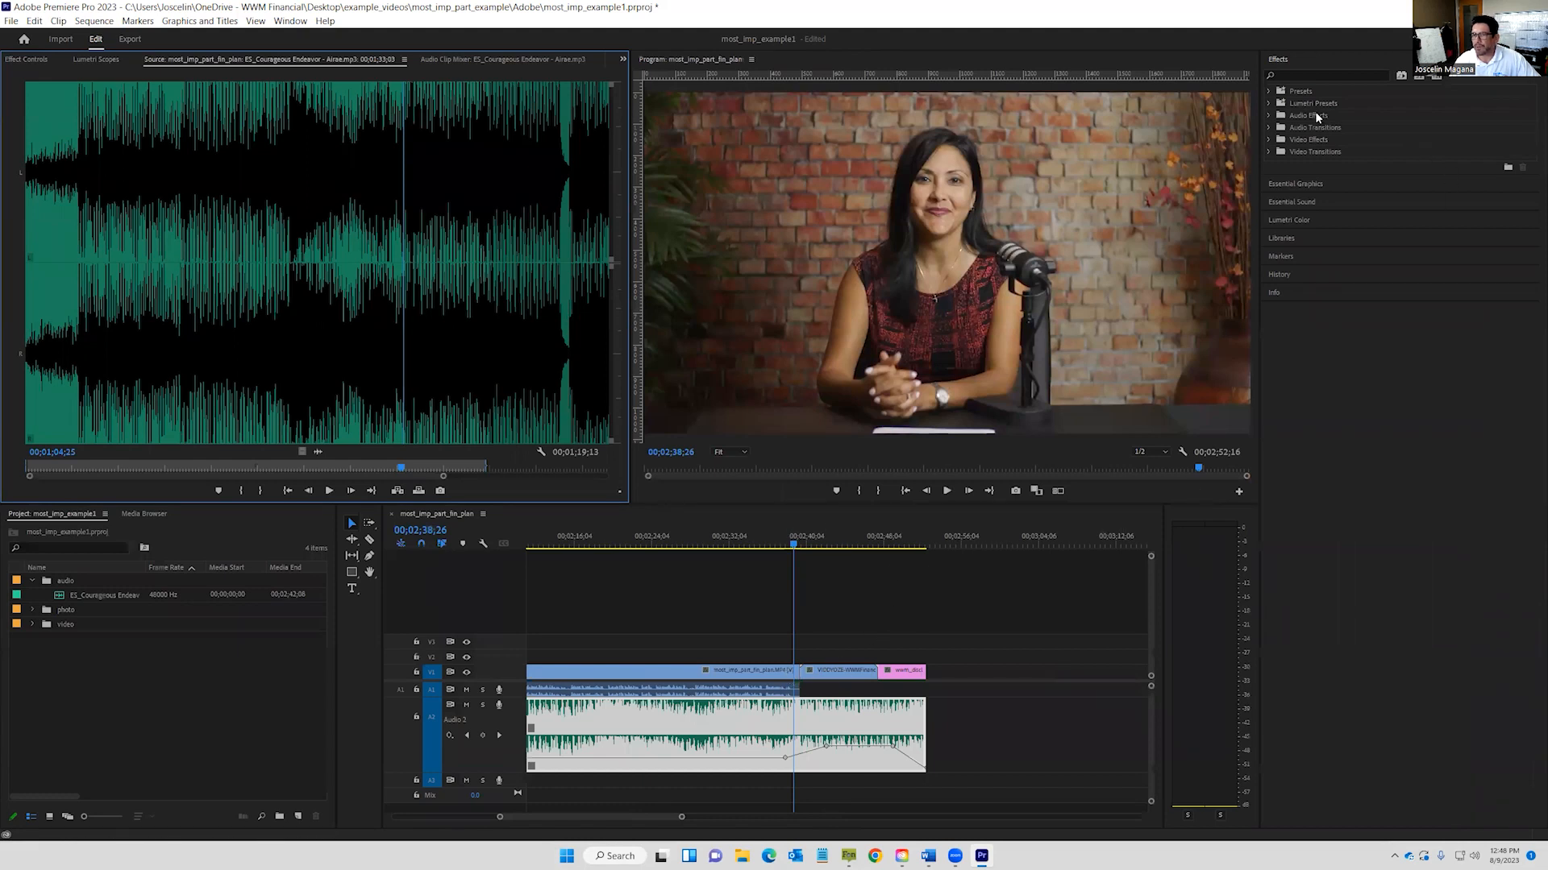
left_click(1269, 151)
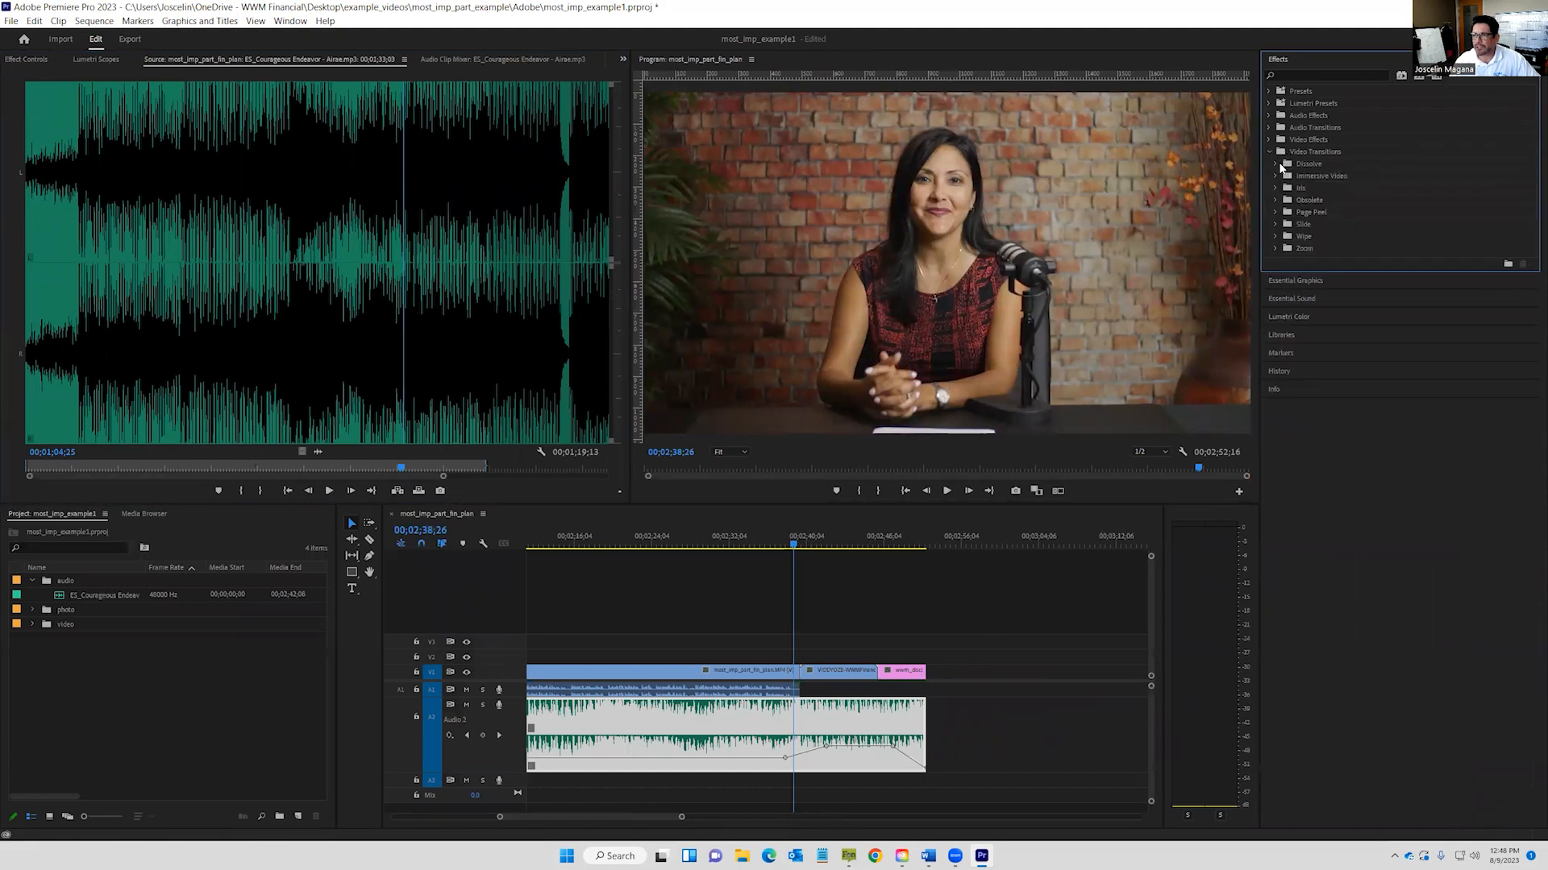
left_click(1275, 163)
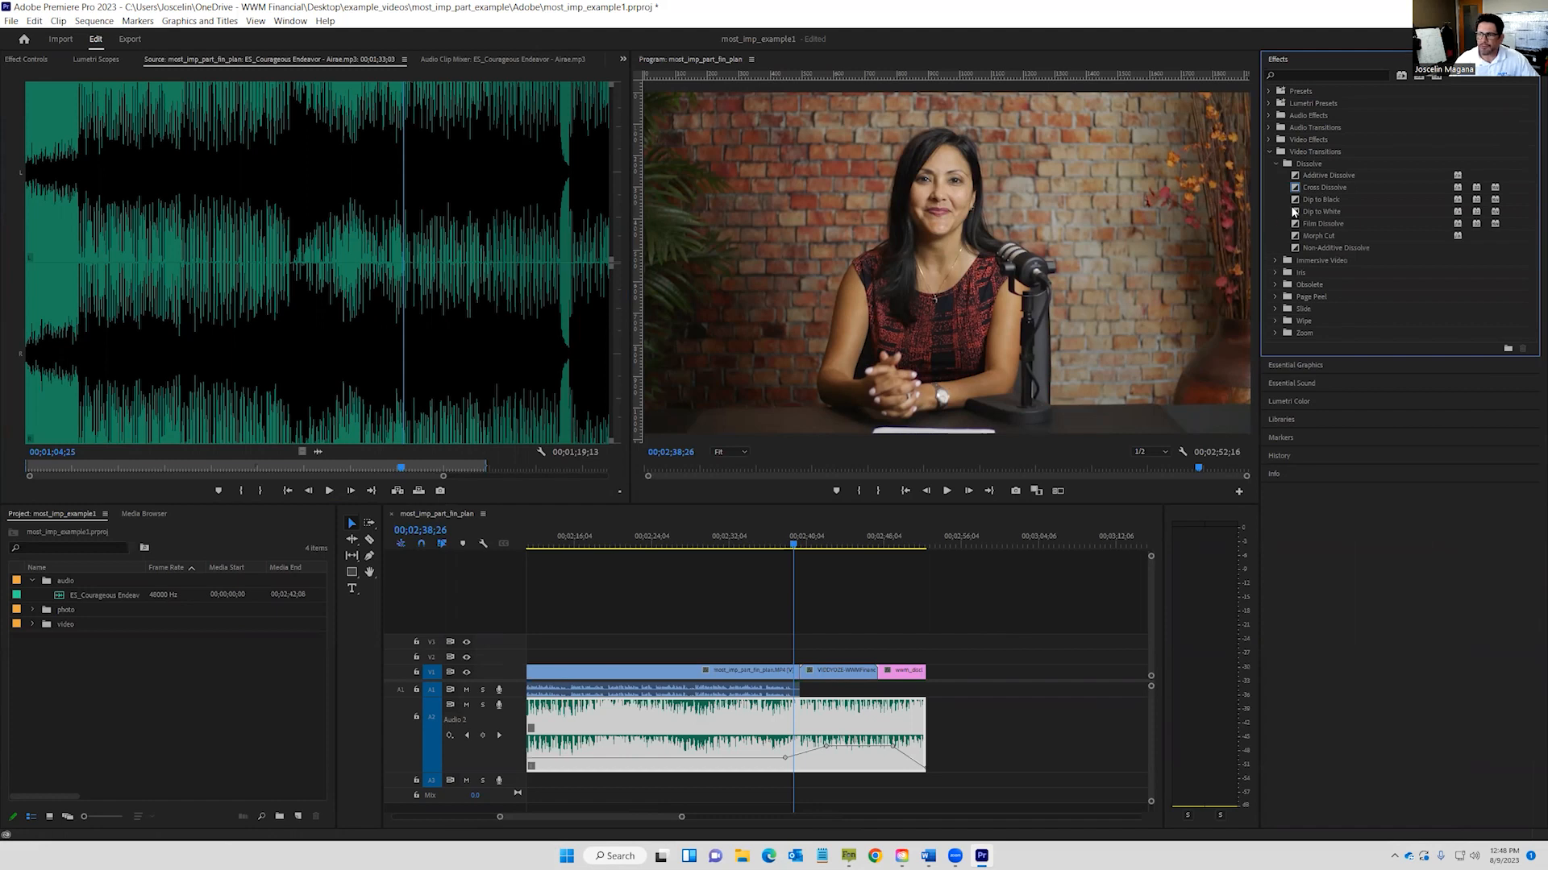
left_click(1297, 187)
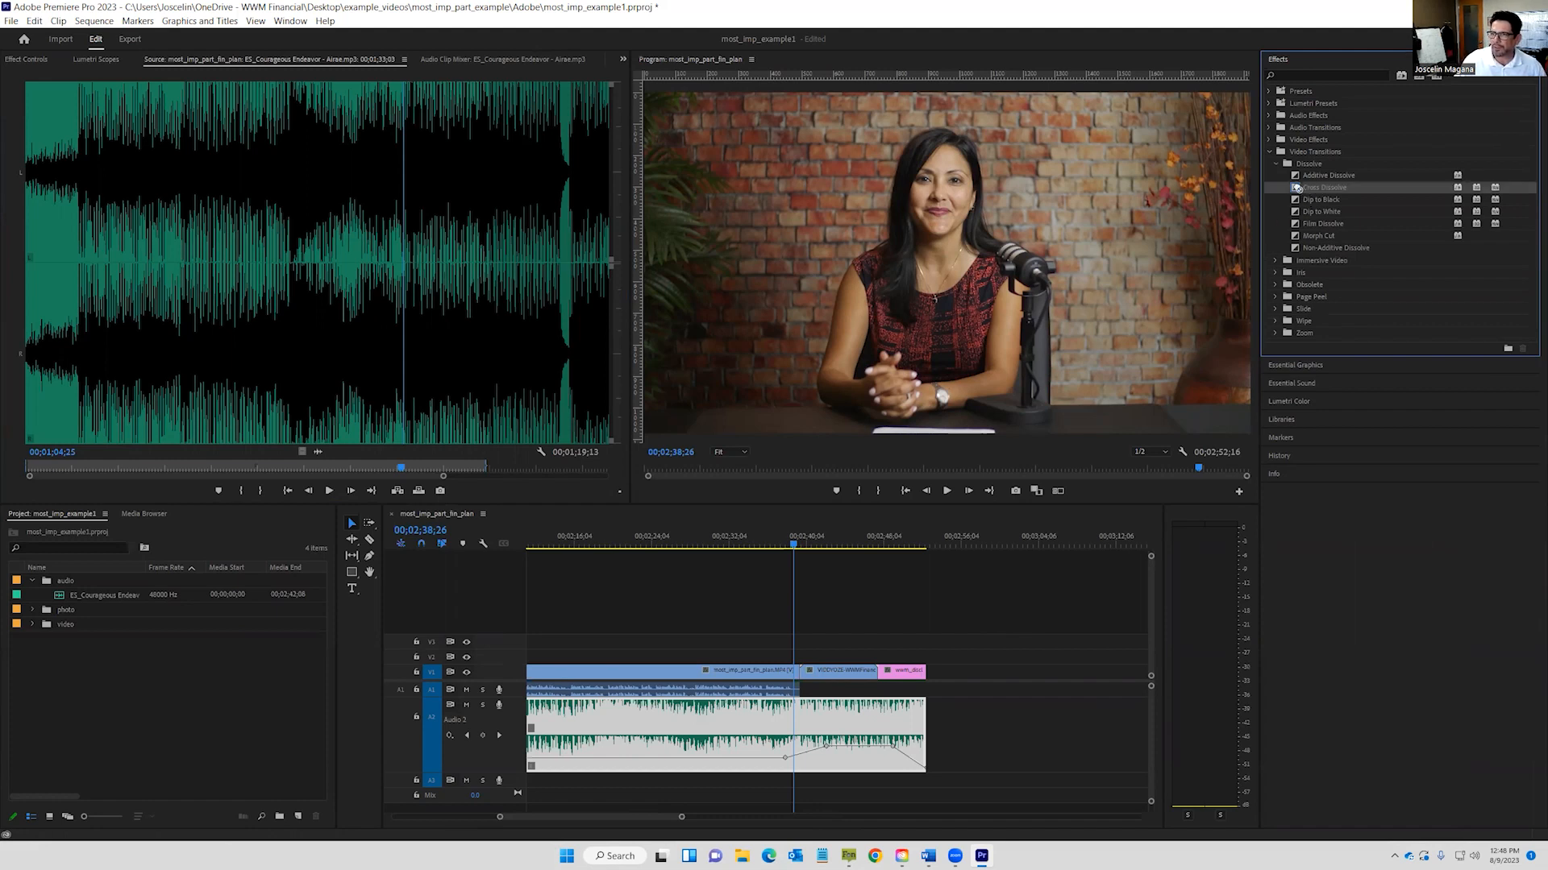
left_click_drag(1296, 187, 800, 671)
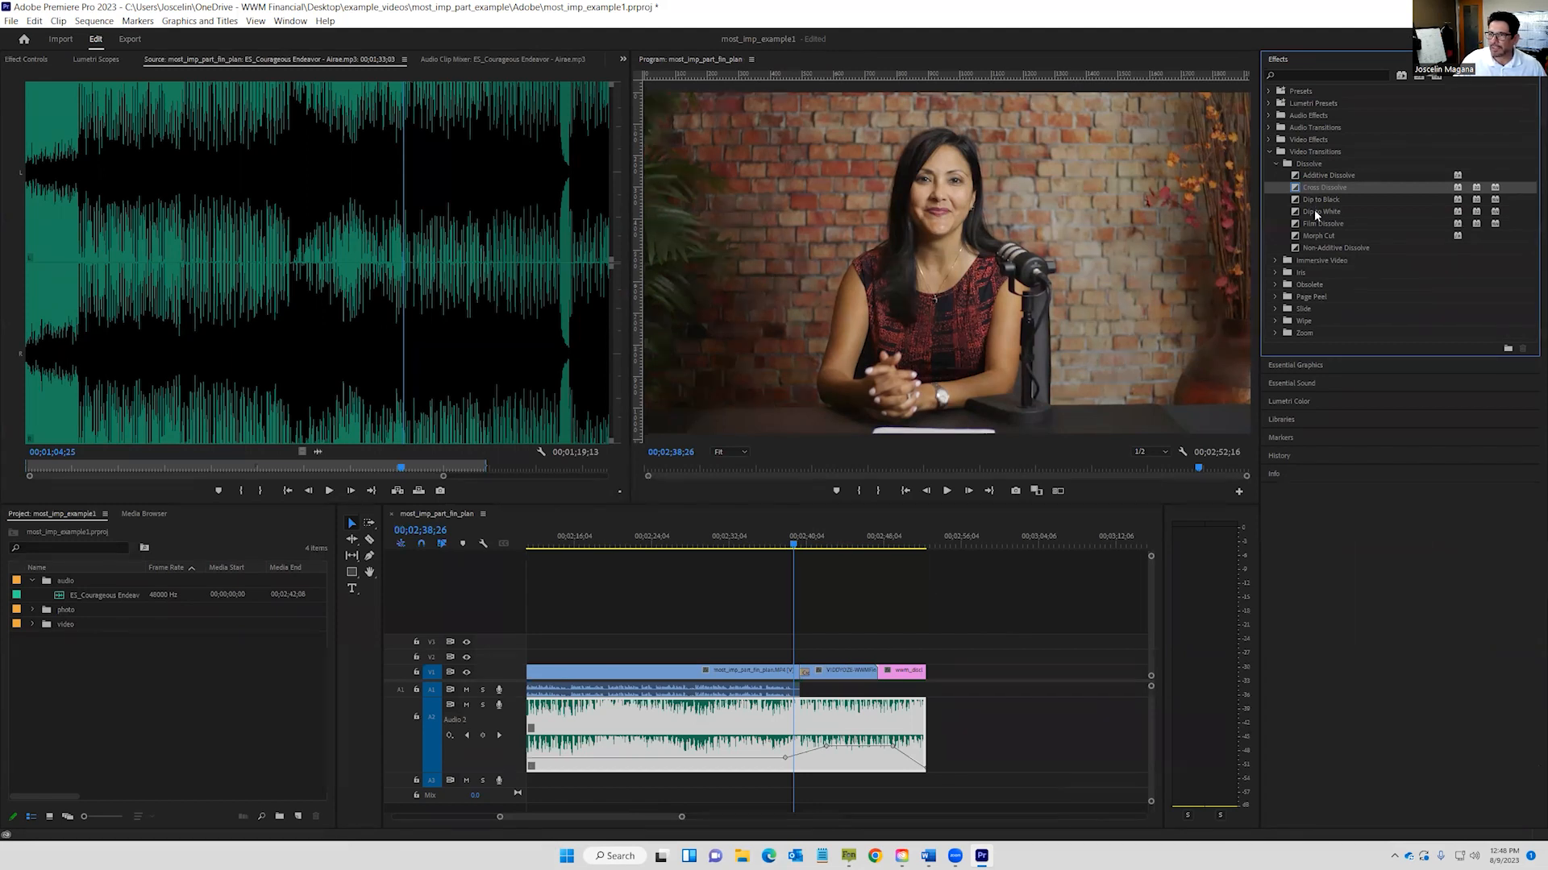
Apply Dip to Black at the end of the video and play back the ending.
left_click(1319, 212)
left_click_drag(1319, 211, 873, 677)
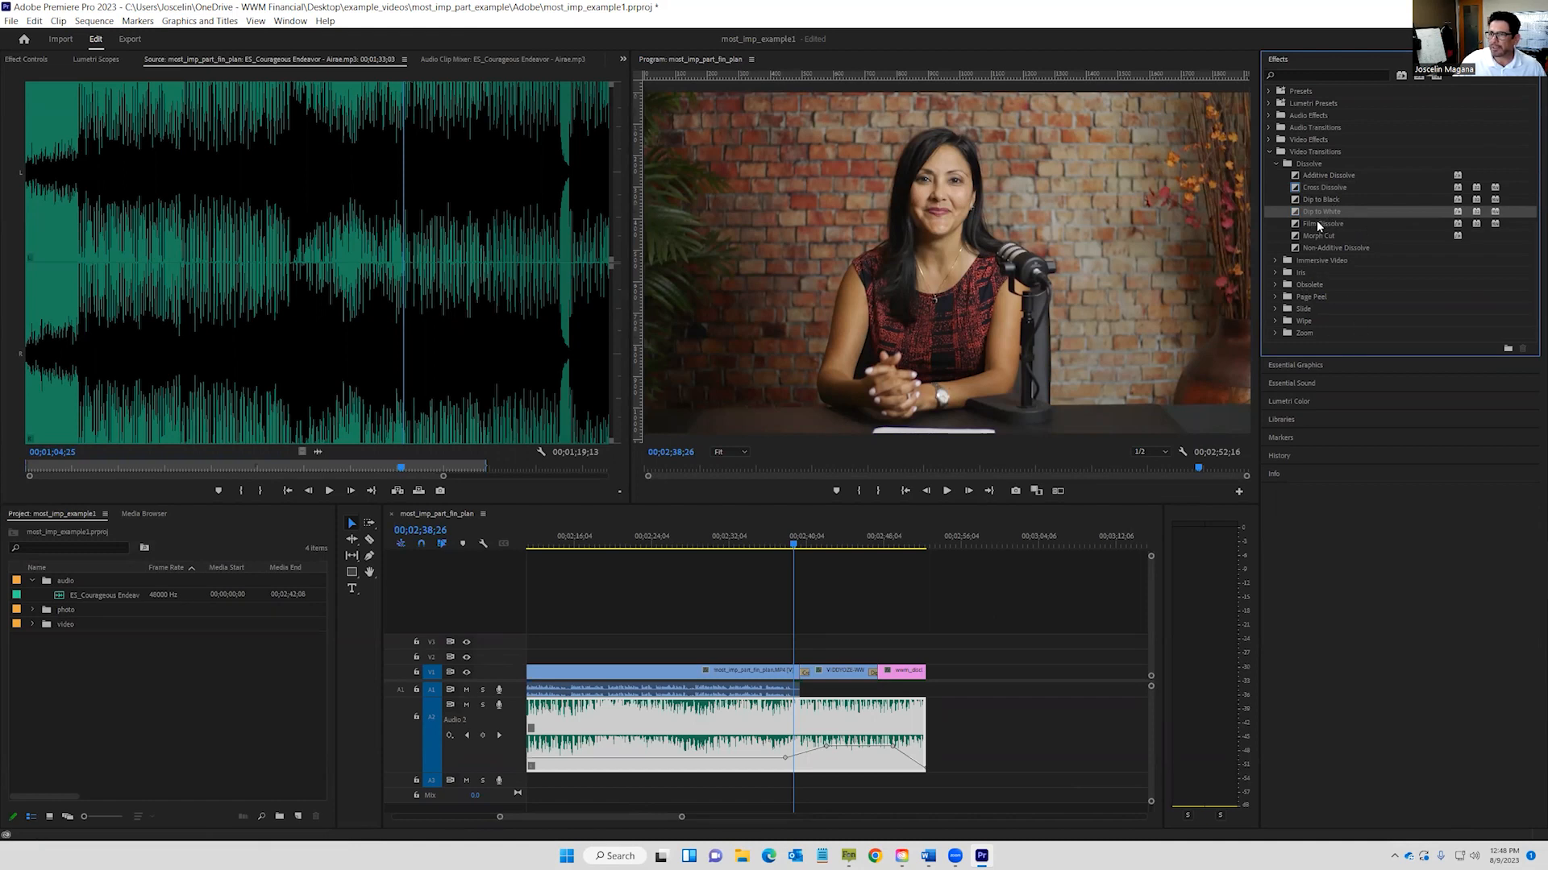
left_click_drag(1317, 202, 920, 672)
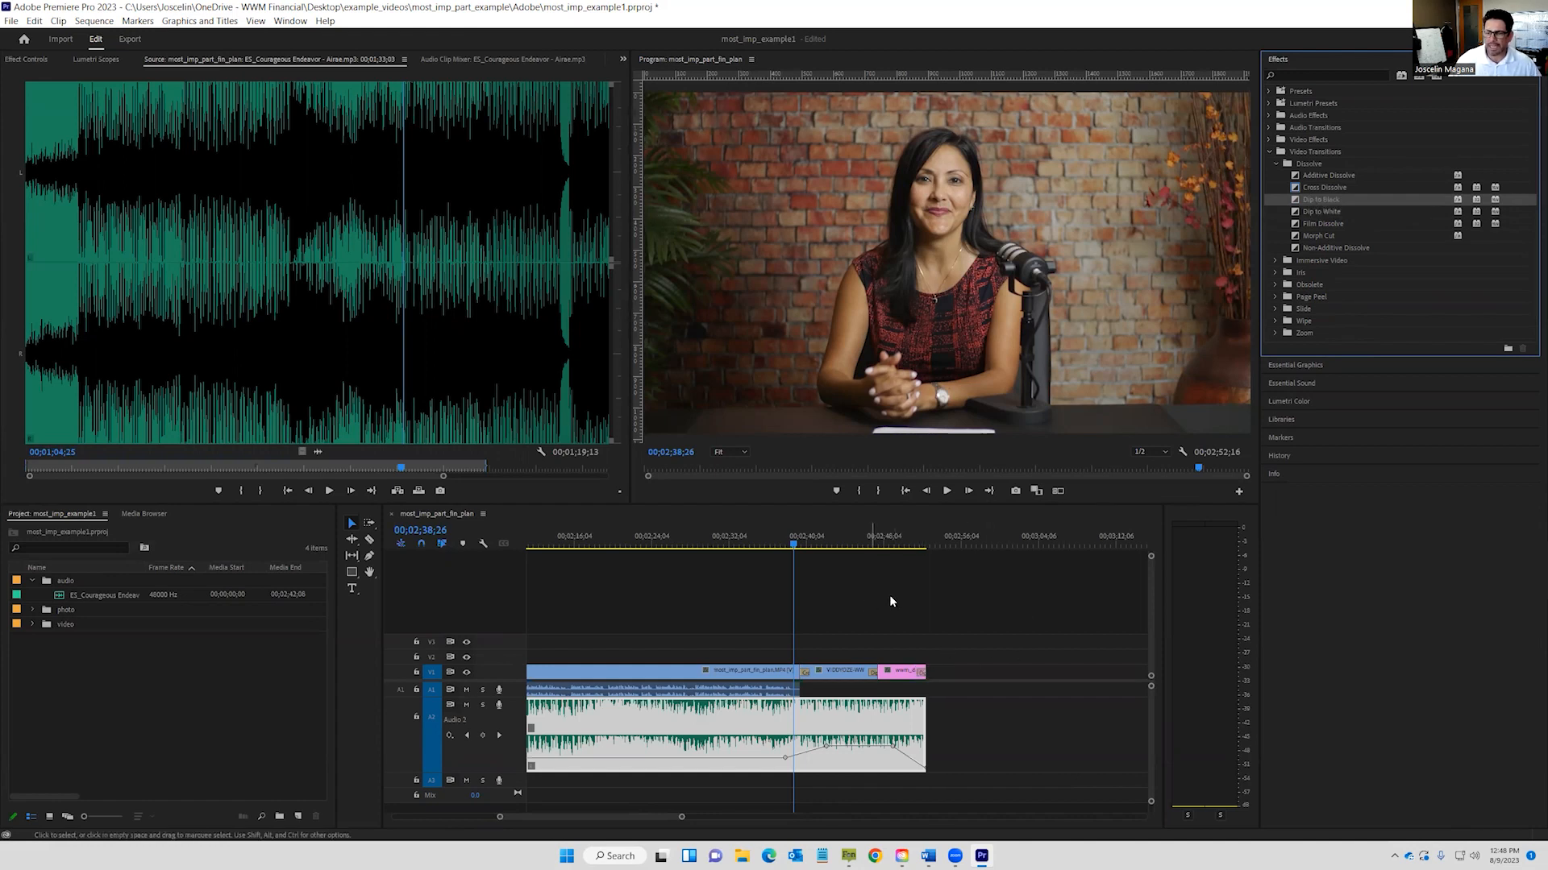
left_click(948, 491)
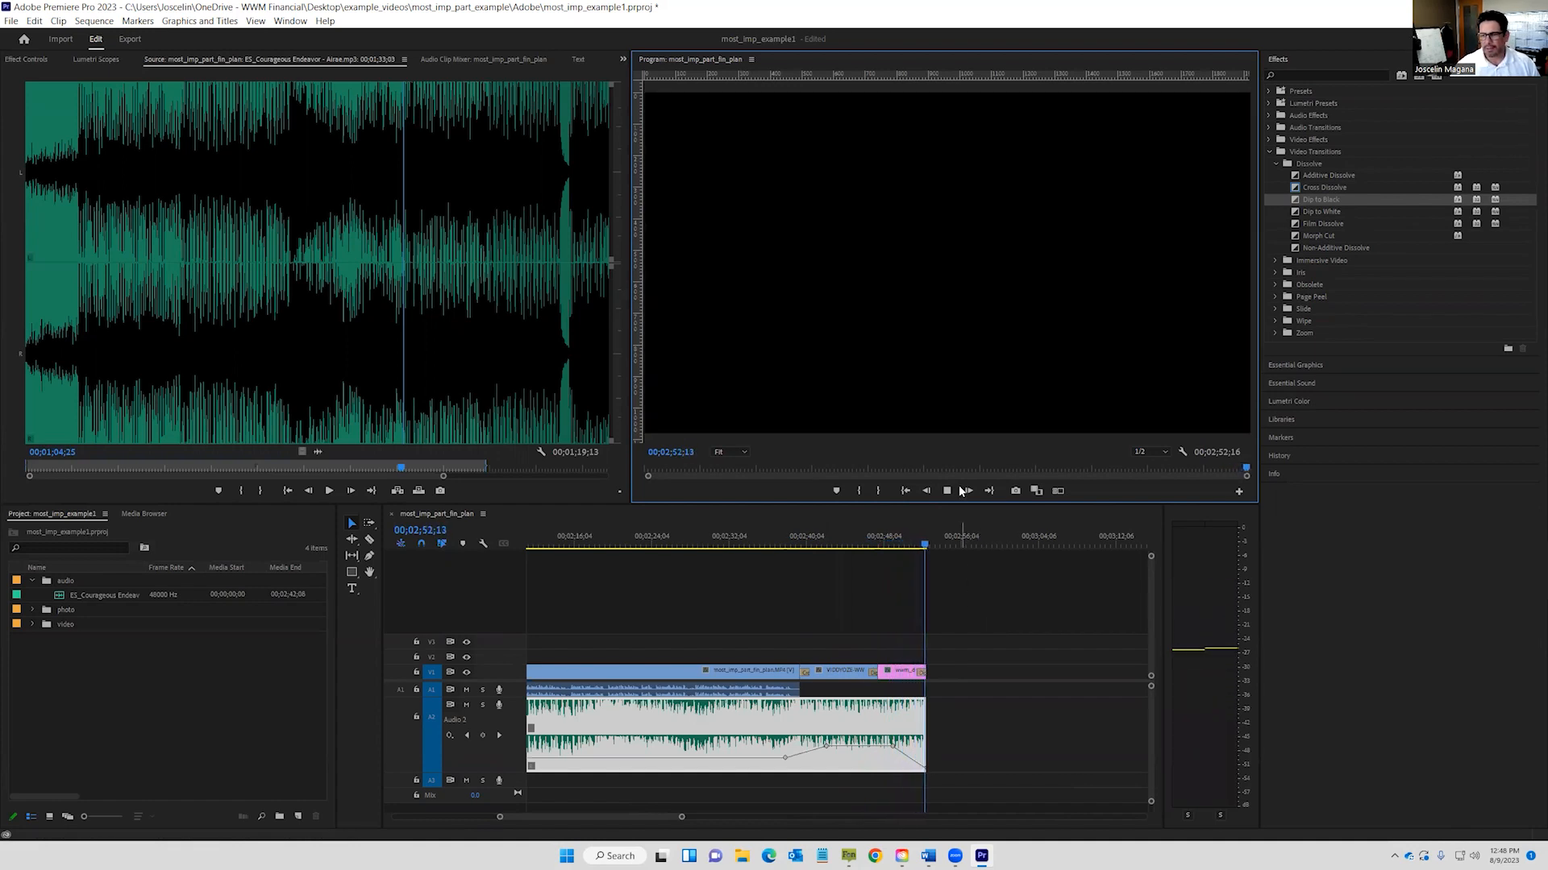
left_click(995, 720)
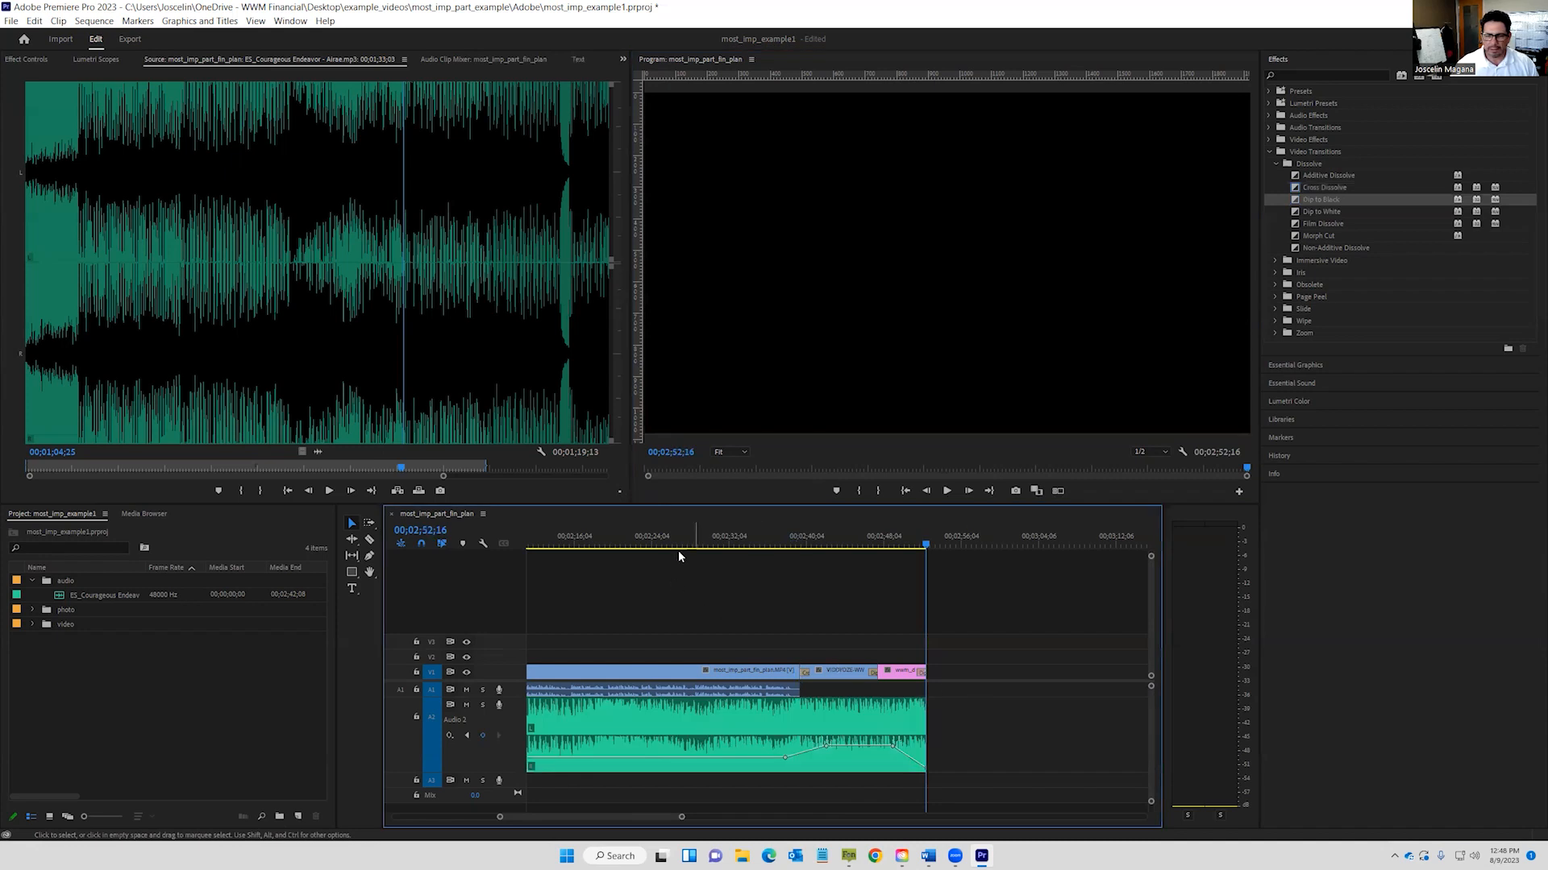
Switch to the Color workspace and park the playhead on a frame of the interview clip.
left_click(1478, 38)
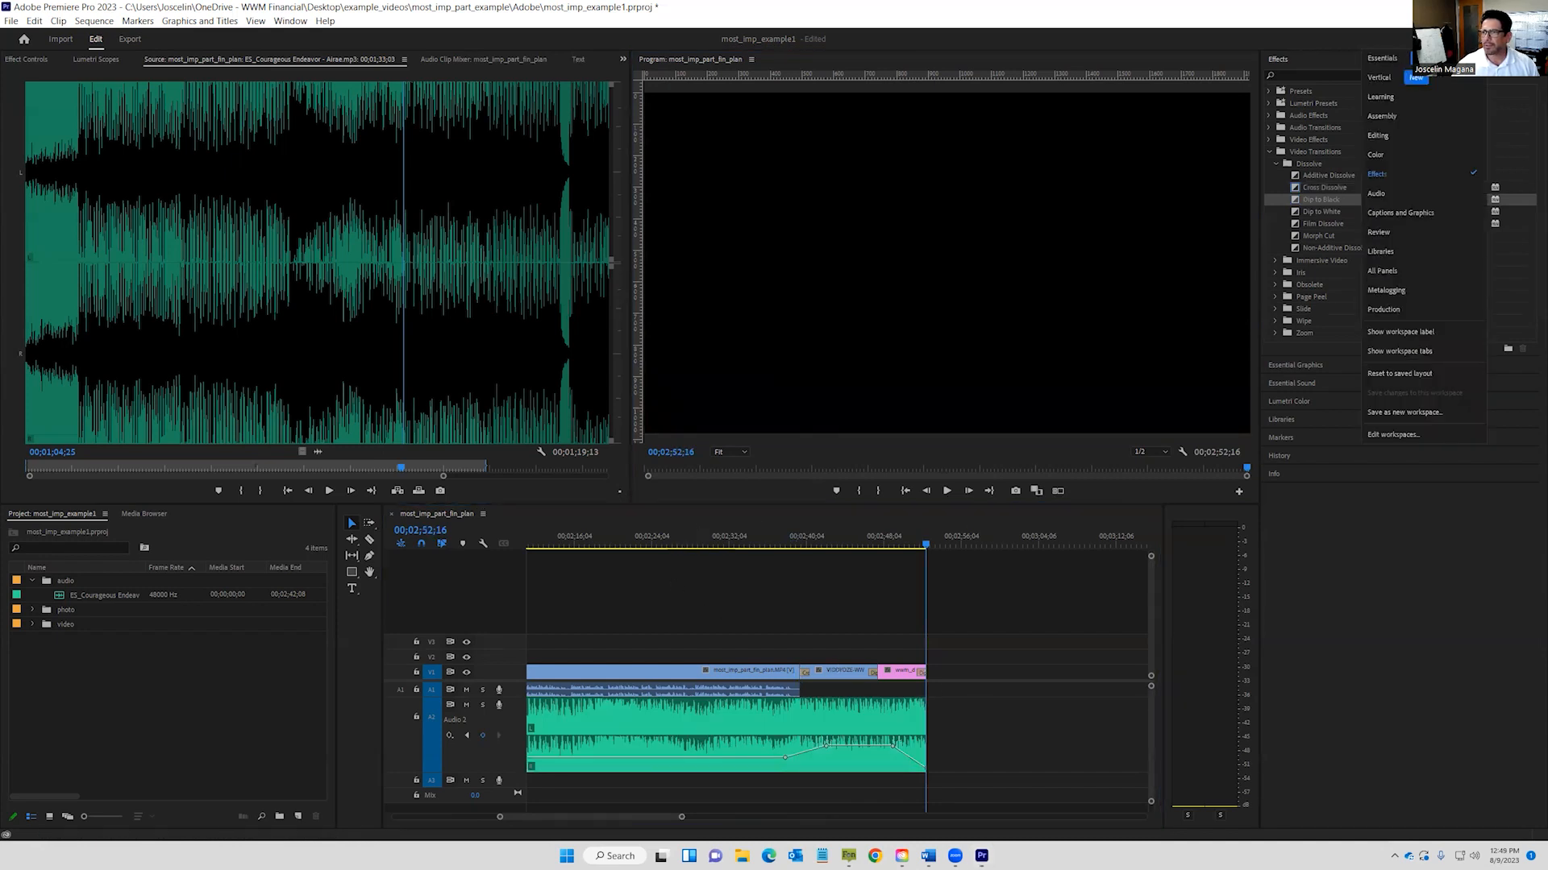
left_click(1389, 151)
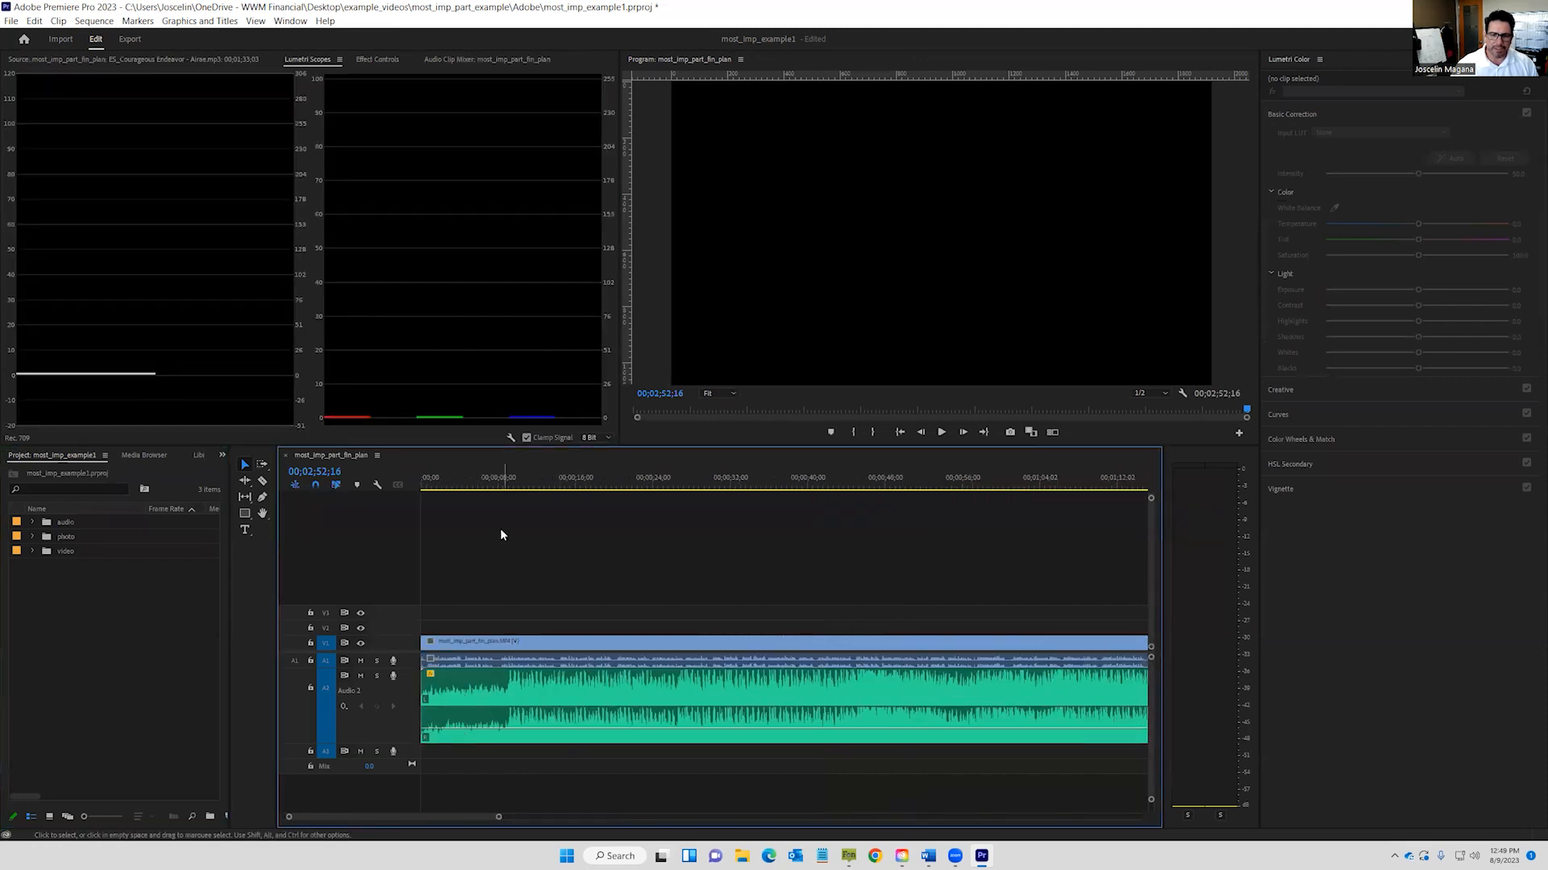
left_click(499, 481)
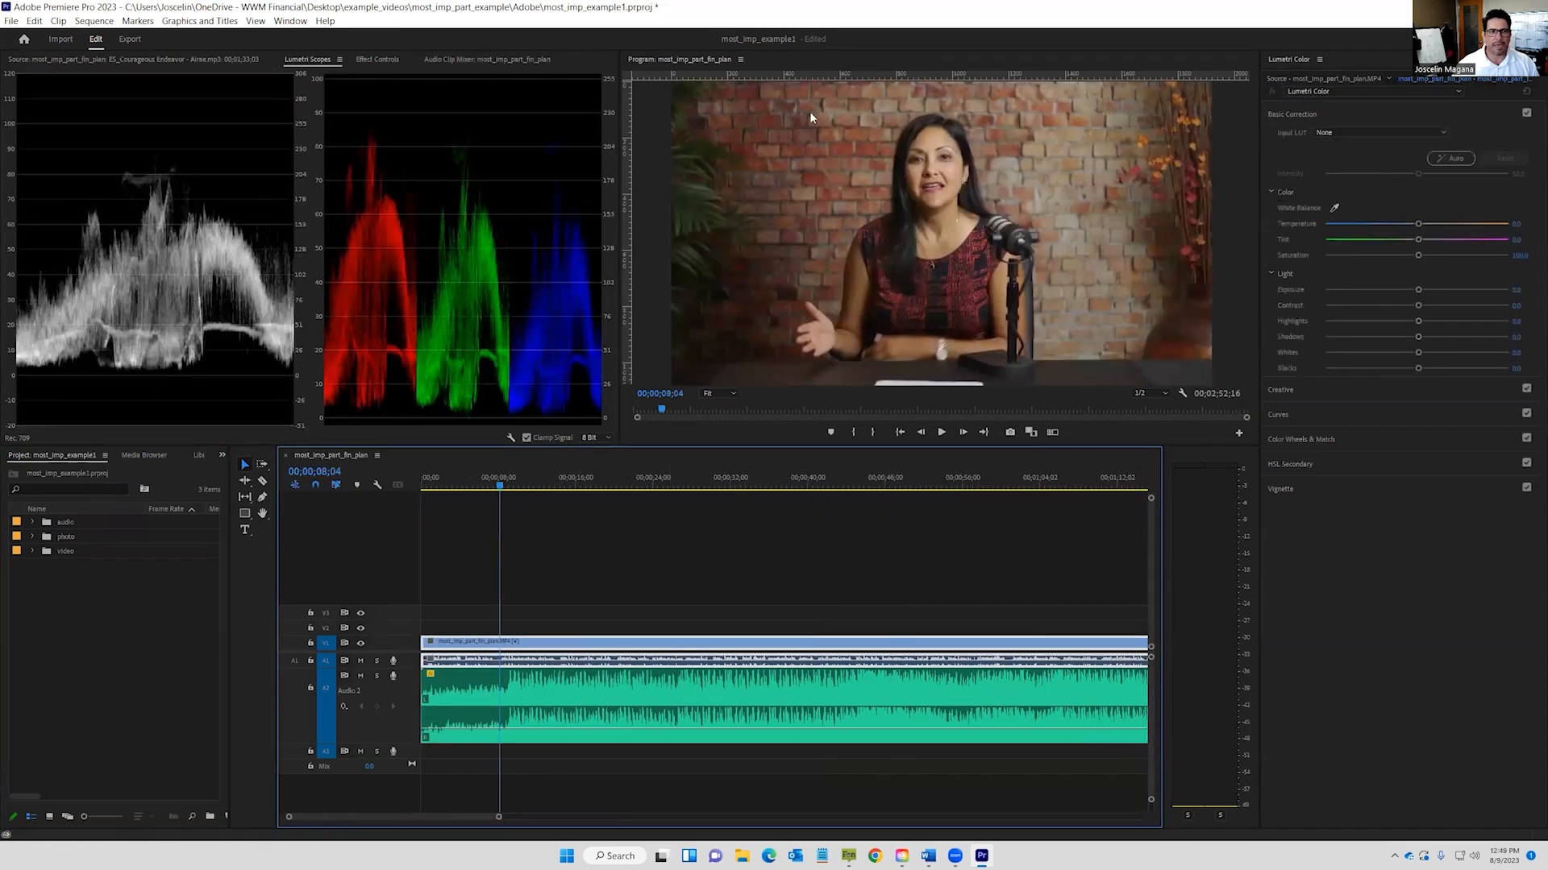
left_click(307, 60)
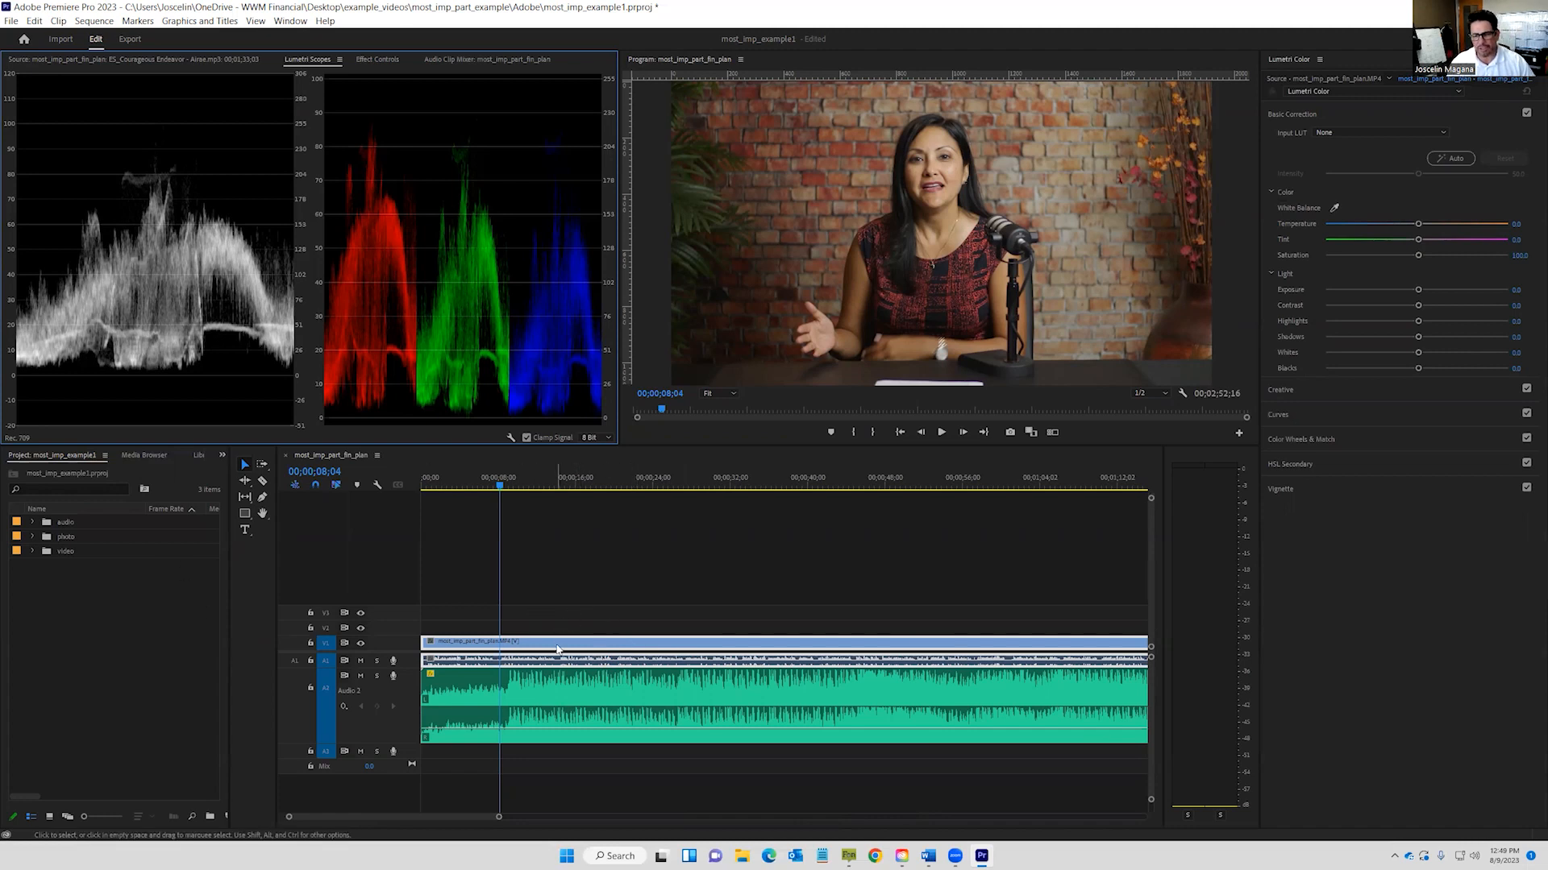
left_click(568, 650)
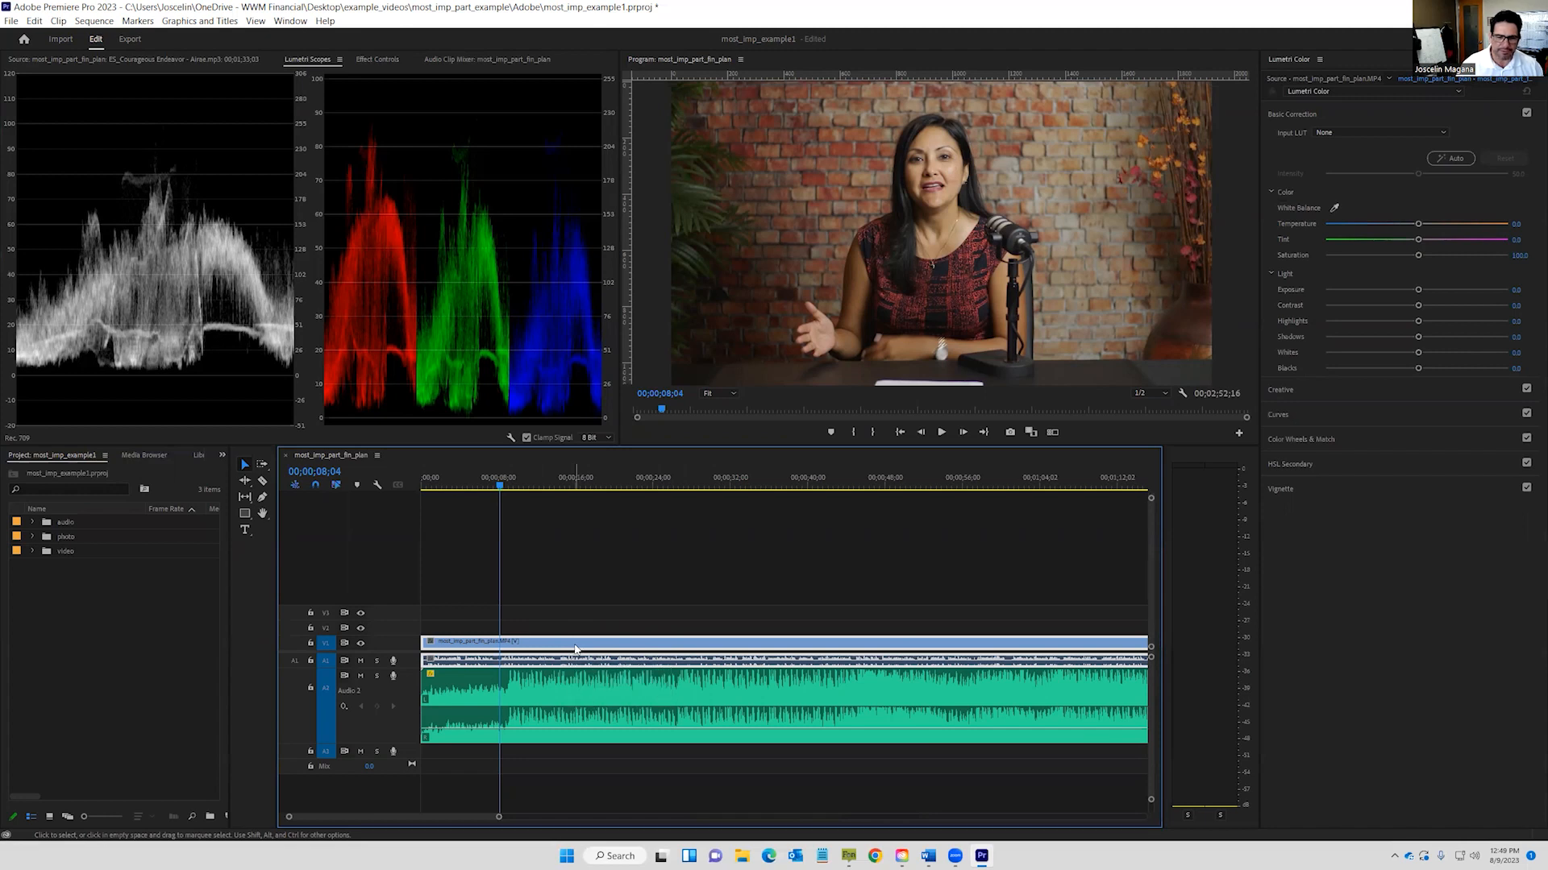
left_click(168, 482)
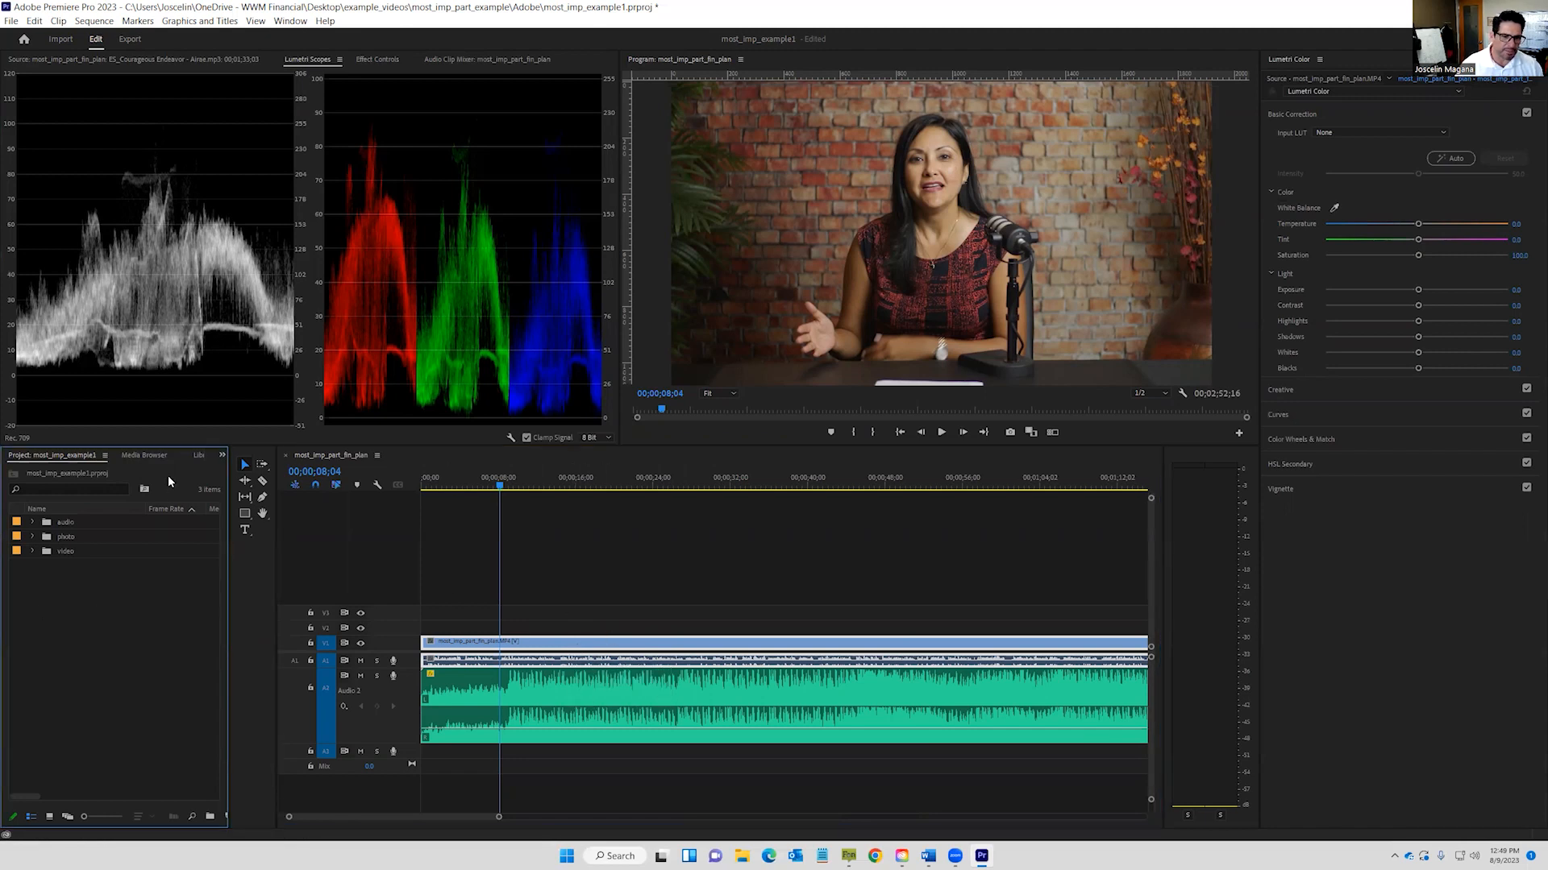
From the Project panel, add a New Item > Adjustment Layer at the default 1920x1080.
right_click(168, 482)
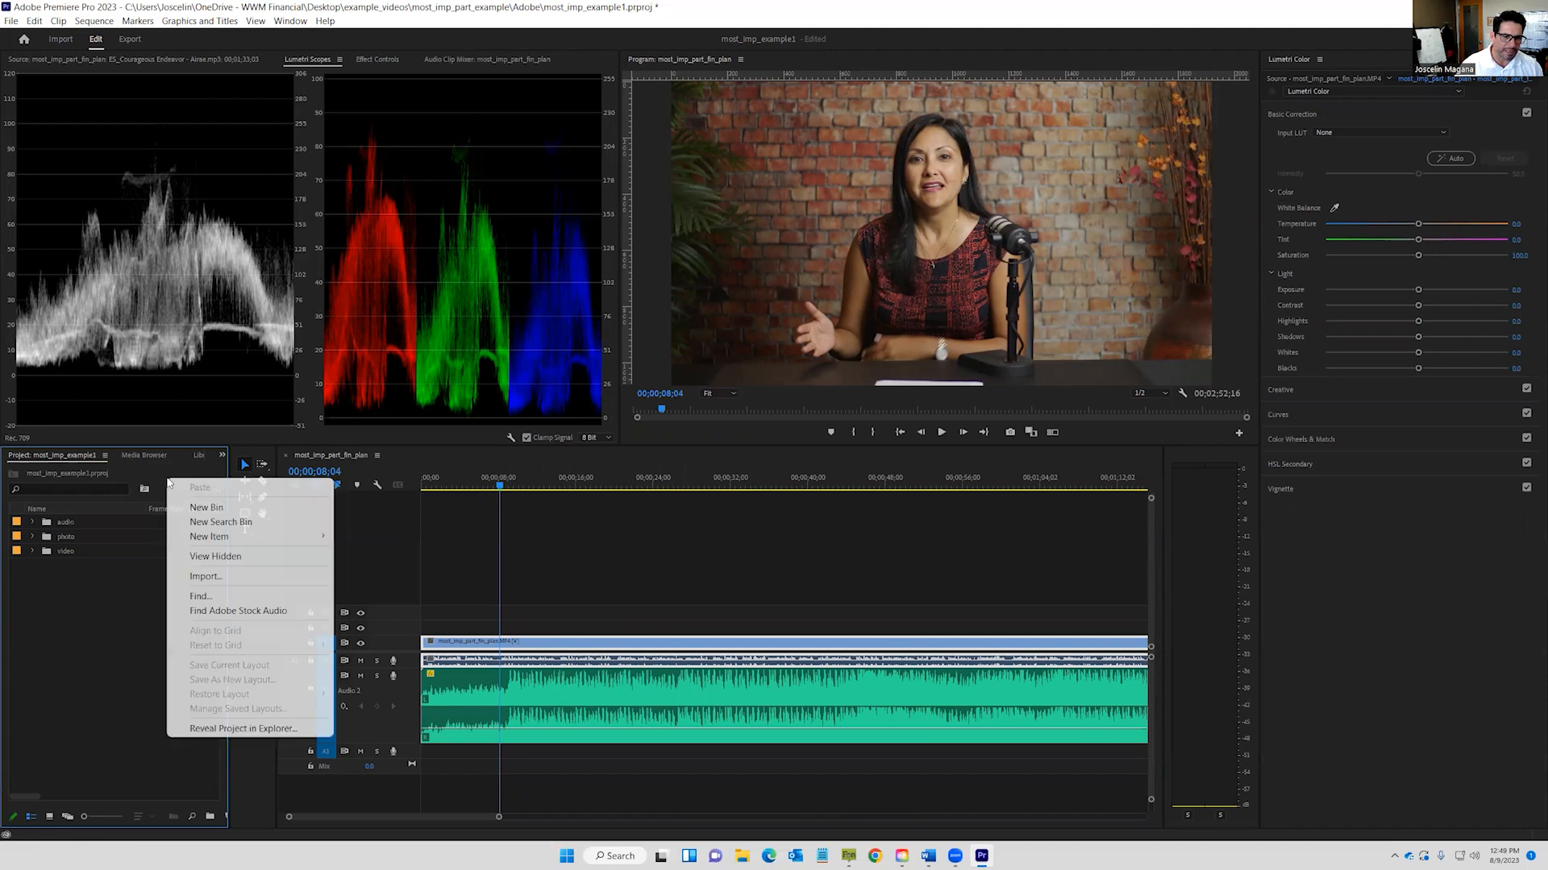
mouse_move(230, 538)
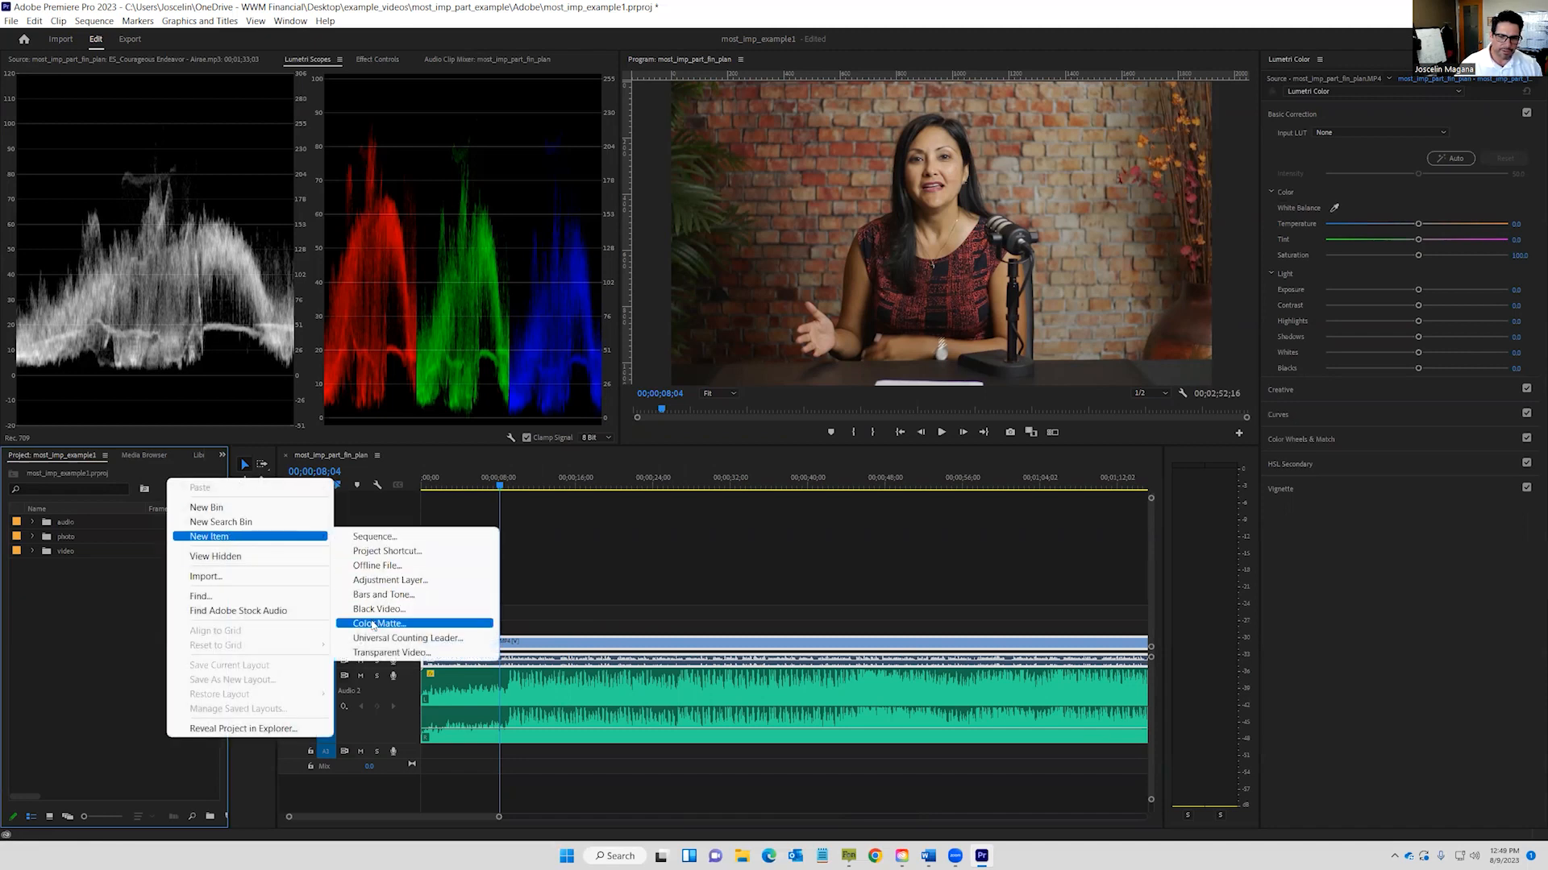
left_click(388, 581)
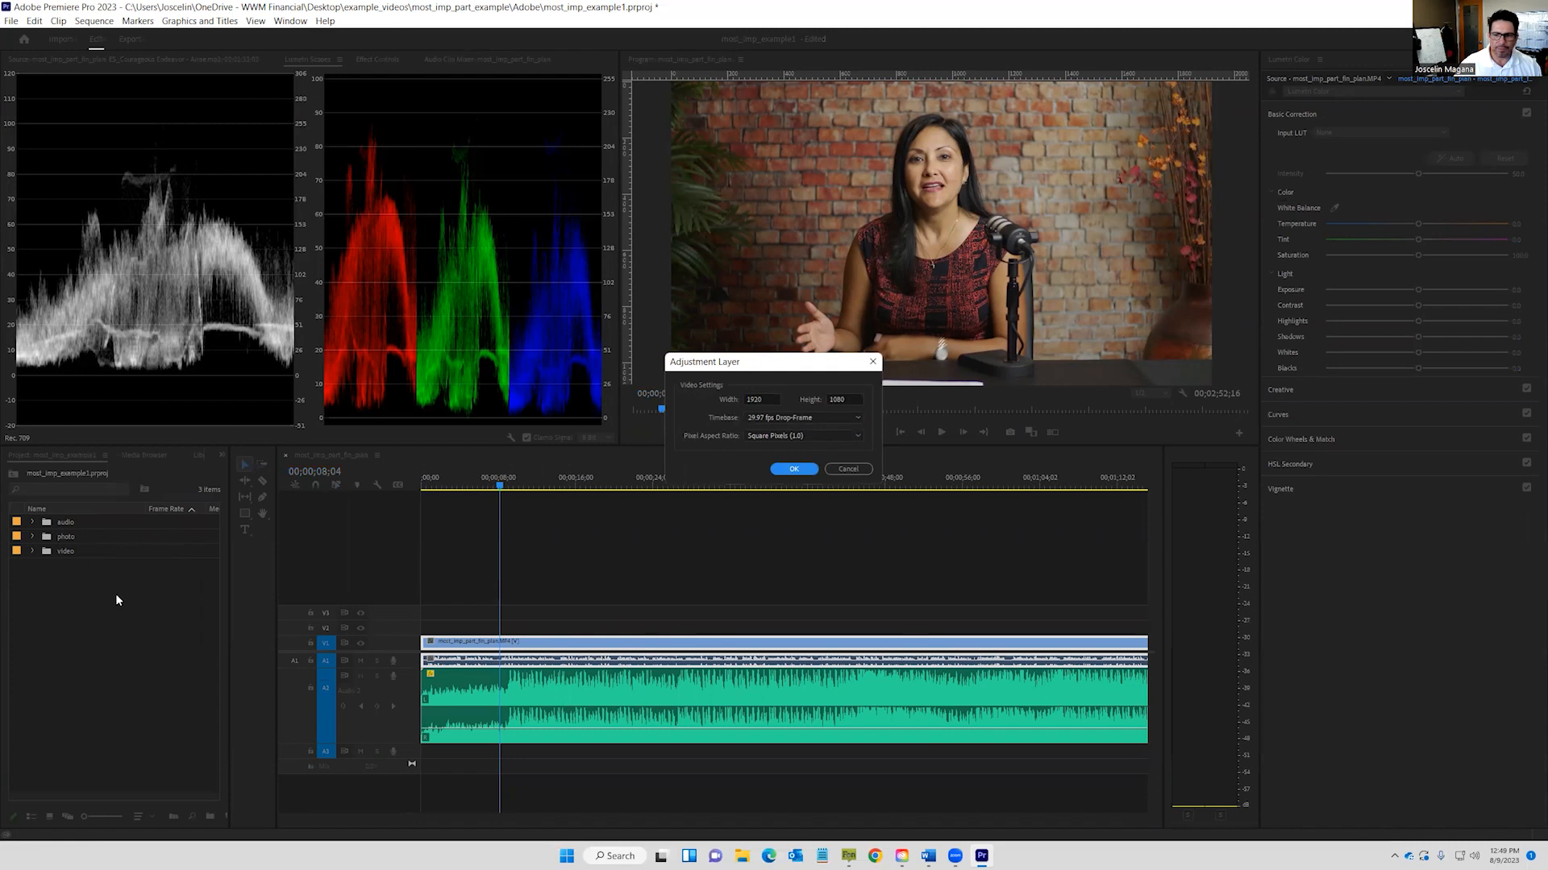
left_click(797, 468)
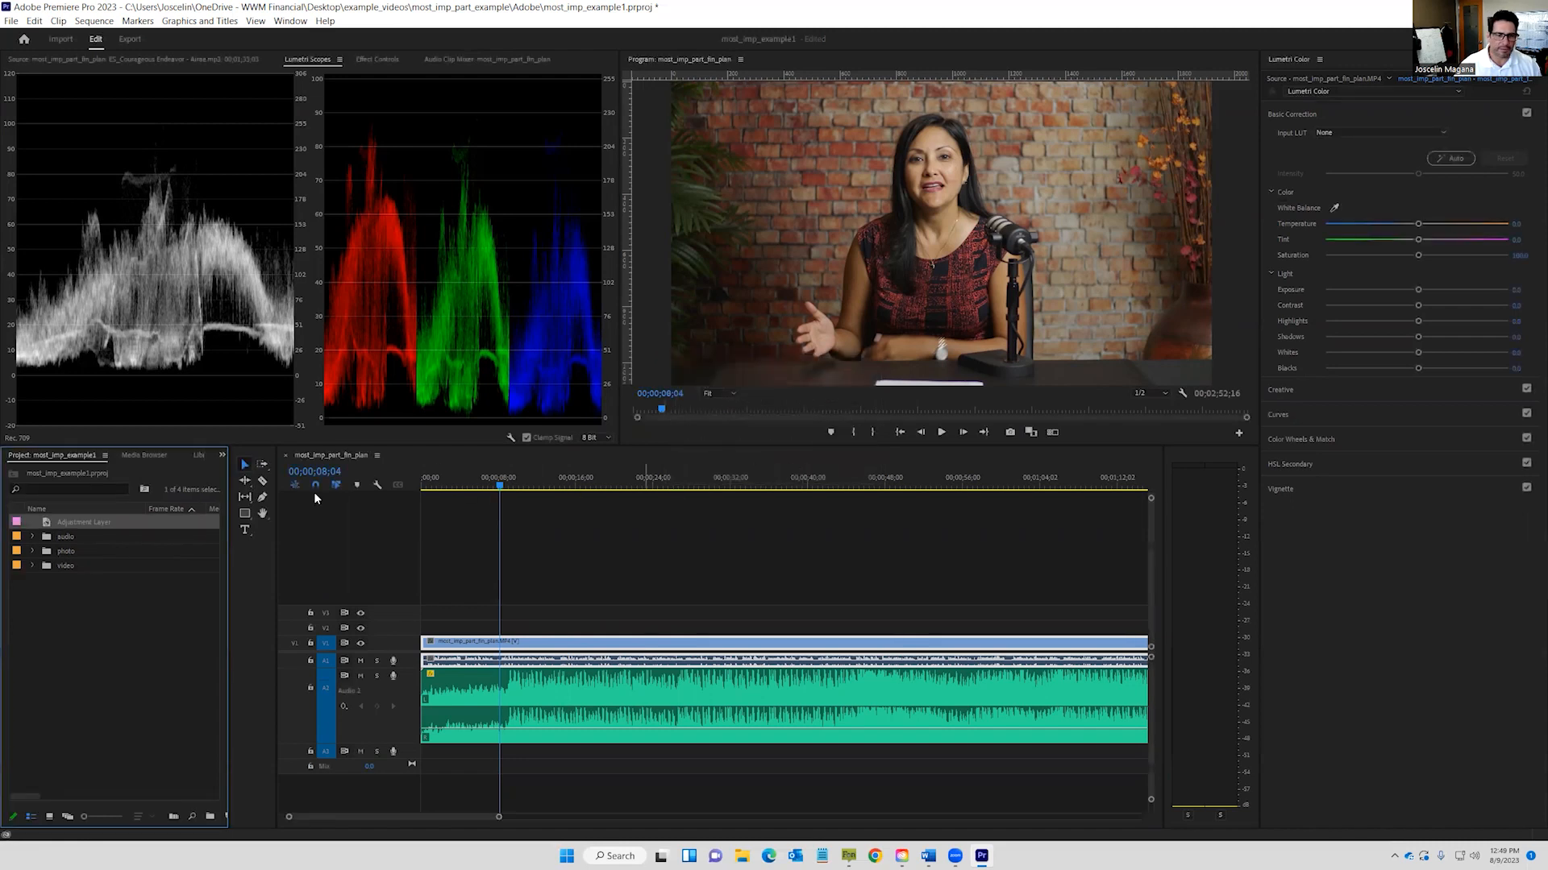
Put the adjustment layer on V2, trim it to end with the interview clip, and select it.
left_click_drag(48, 525, 420, 631)
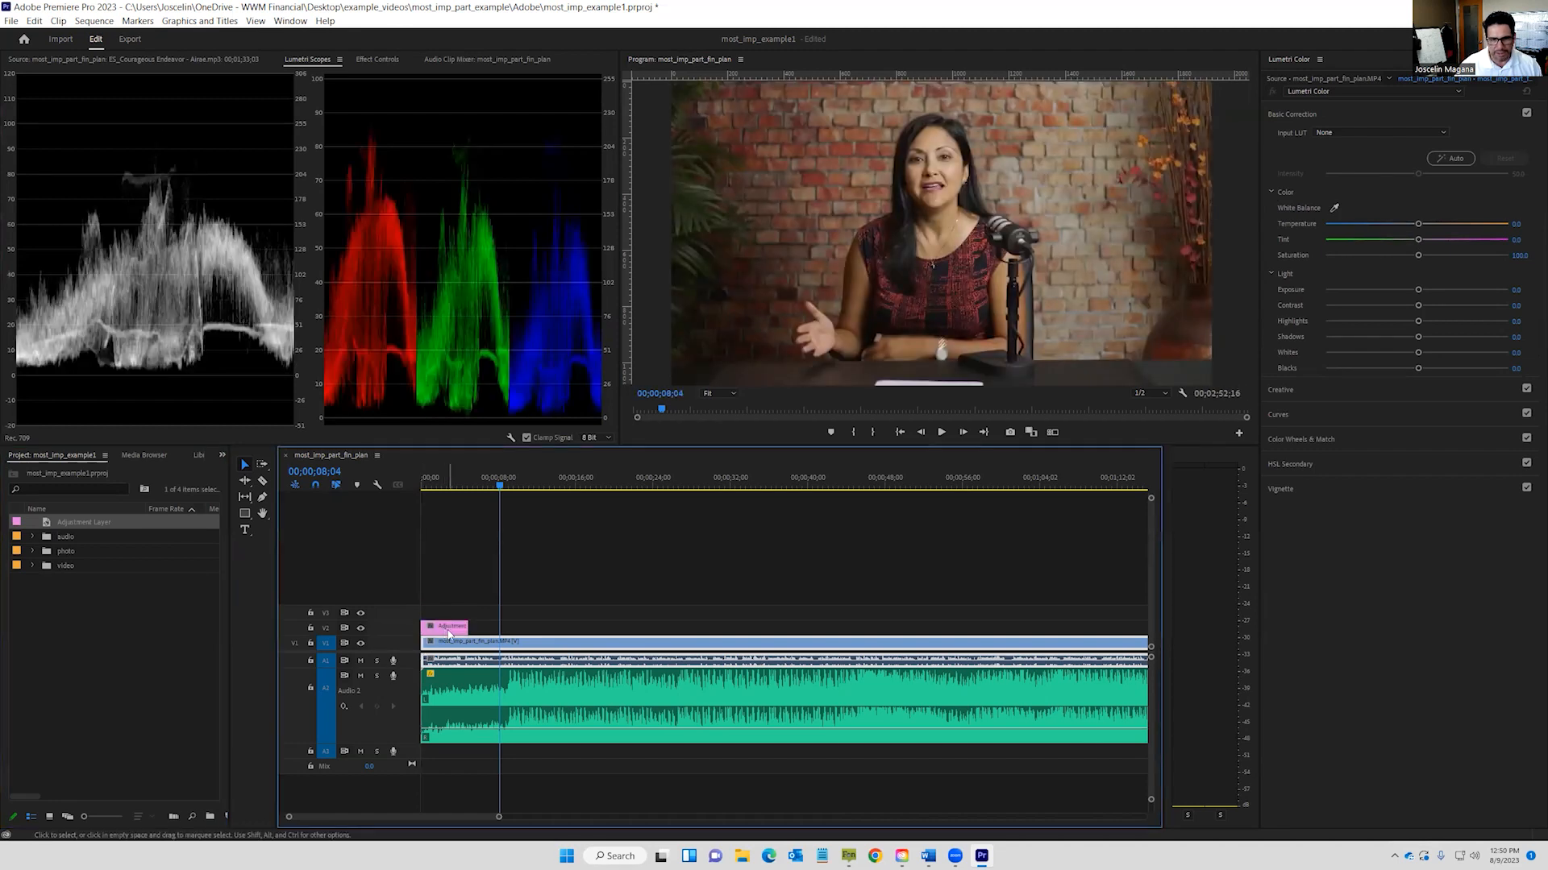
left_click(477, 651)
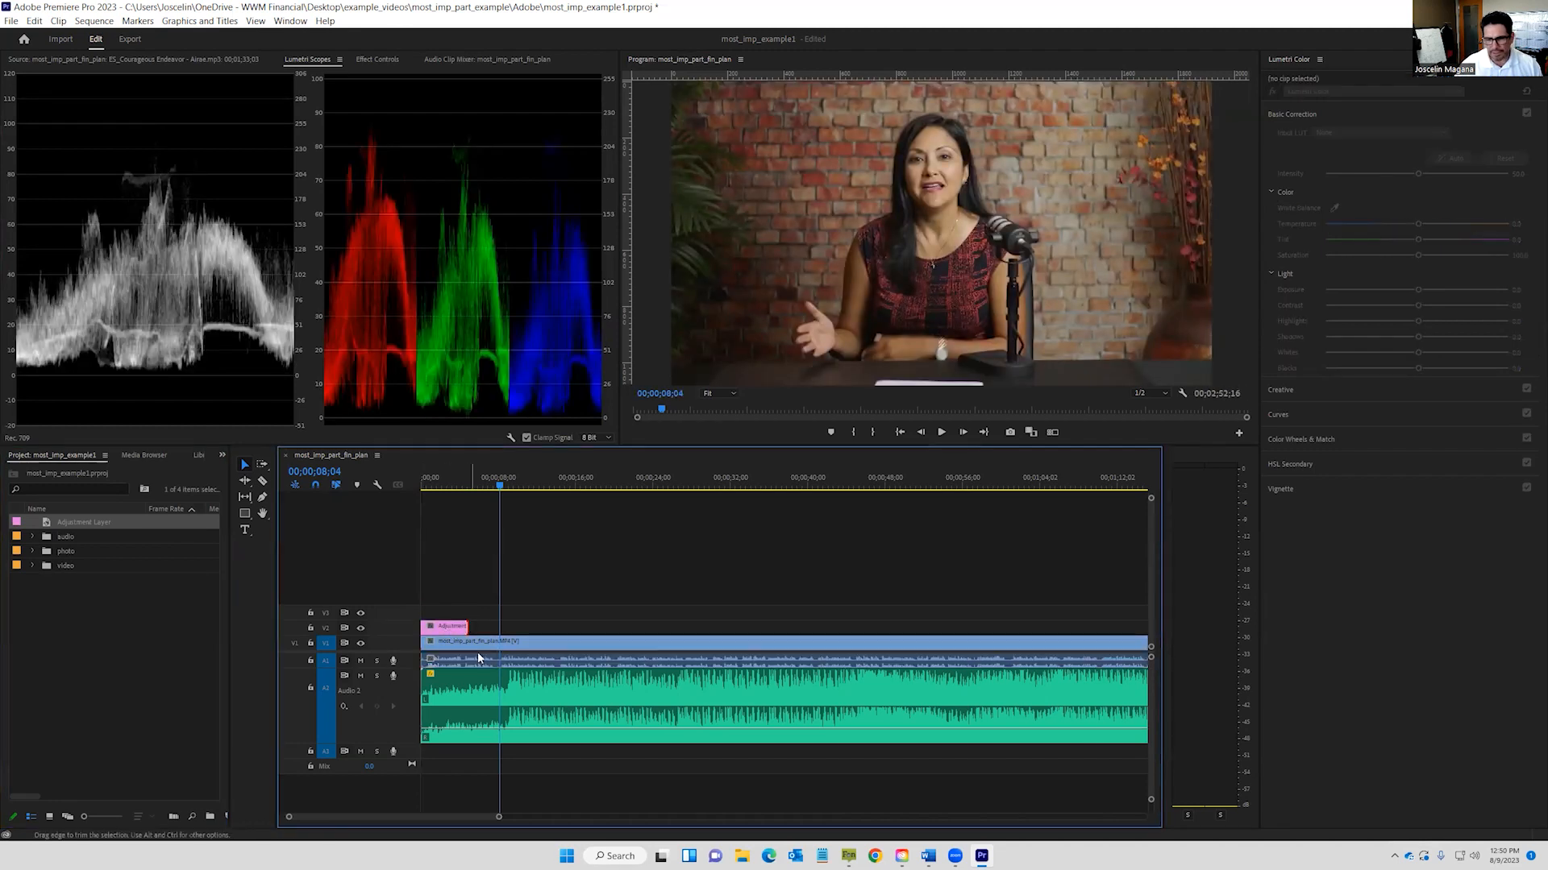
left_click_drag(498, 817, 729, 817)
left_click_drag(436, 628, 880, 622)
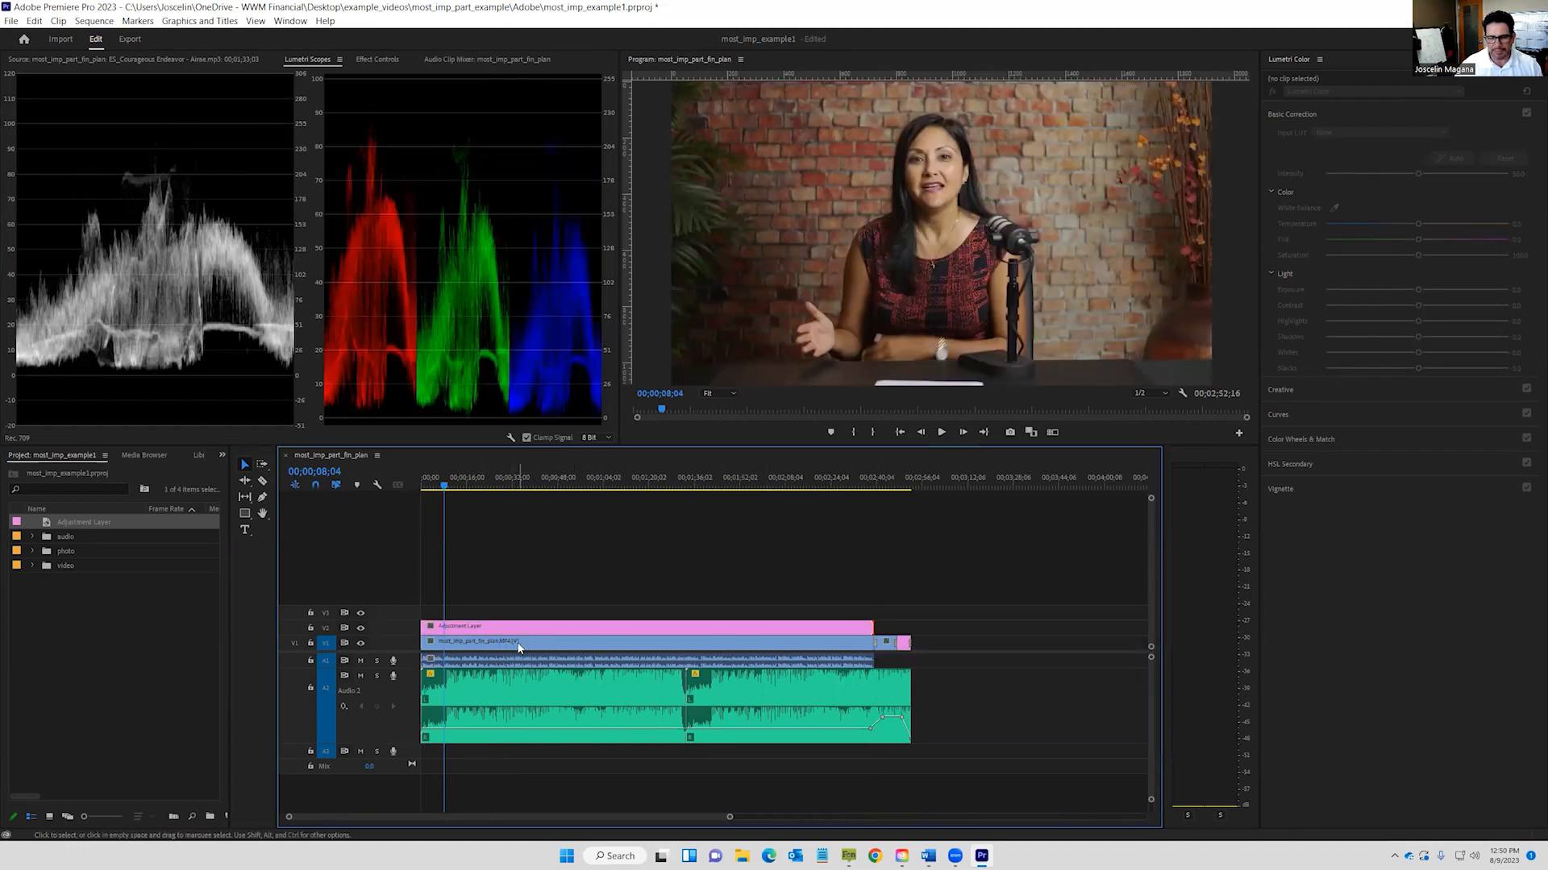
left_click(542, 628)
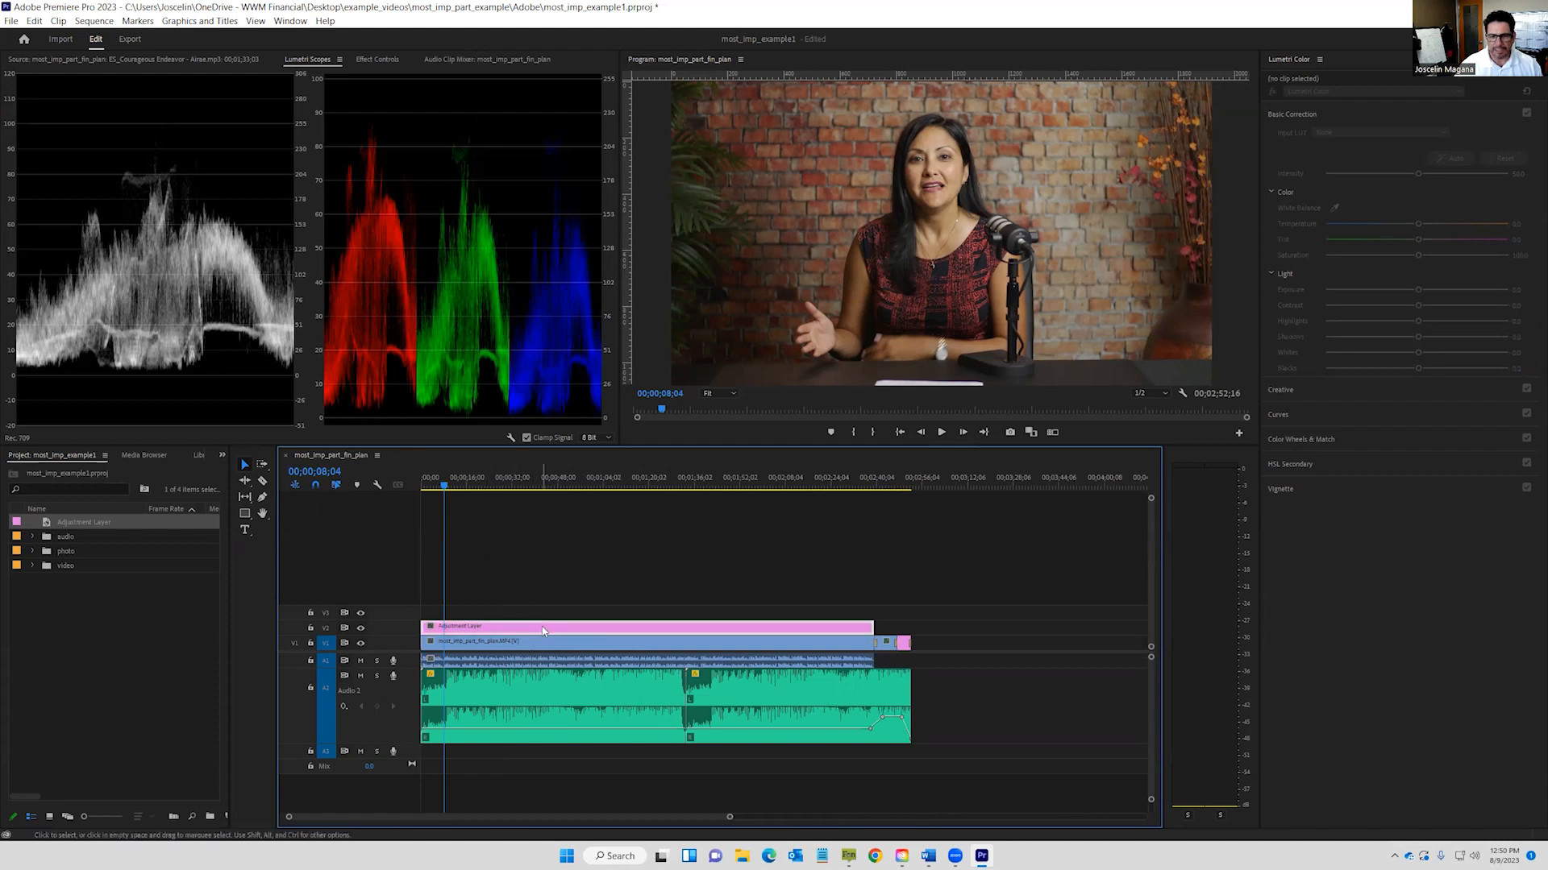
left_click_drag(461, 483, 499, 487)
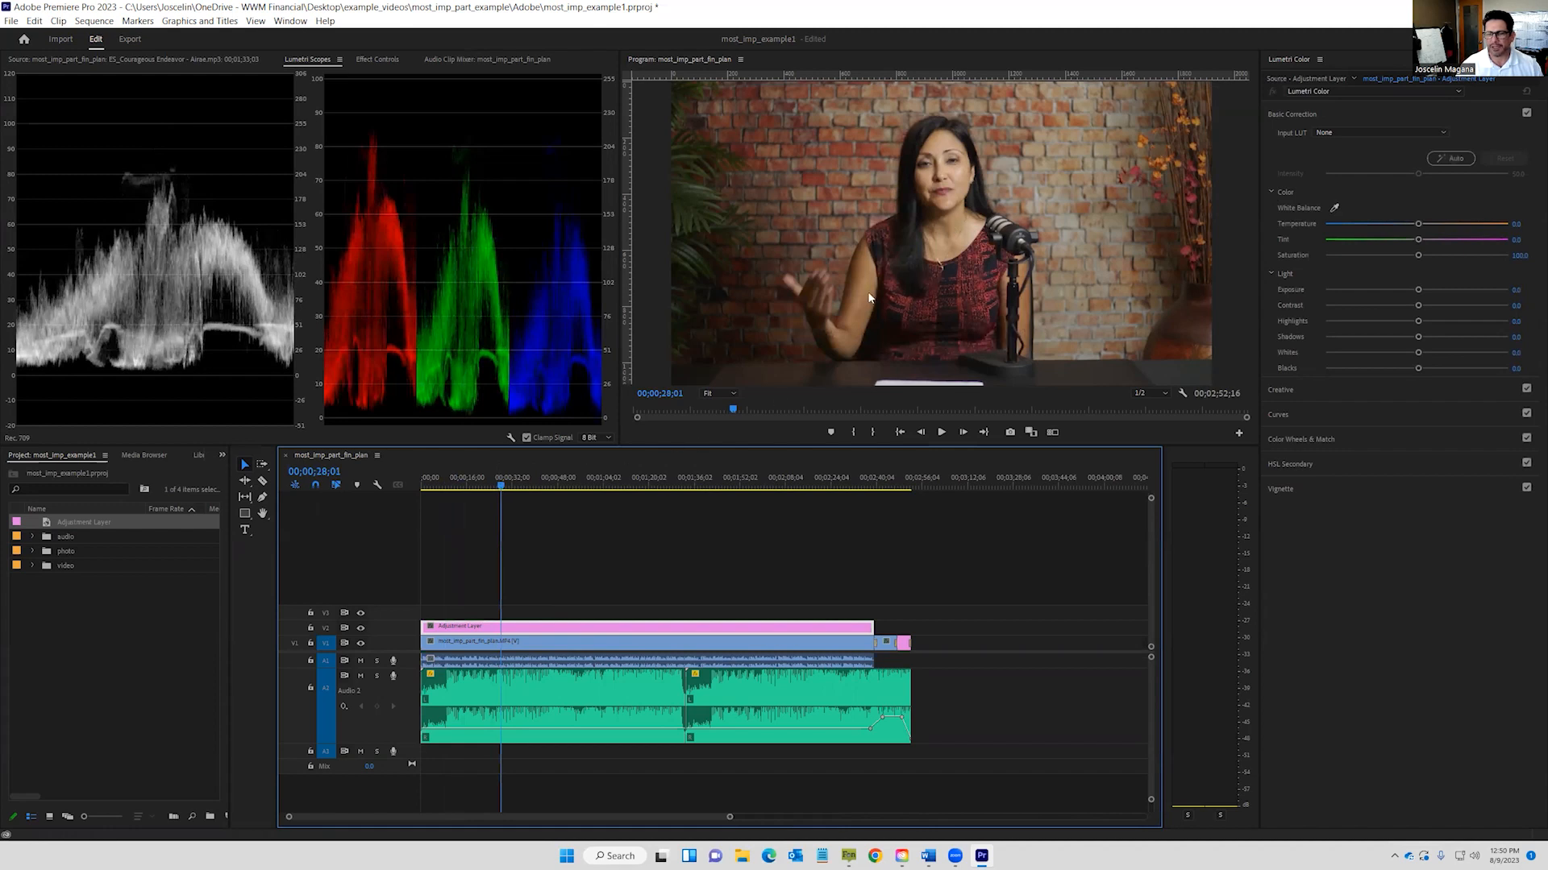
Cool the Lumetri Temperature to about -10.2 and preview the graded footage around 00;00;31.
left_click(511, 485)
left_click_drag(510, 489, 512, 488)
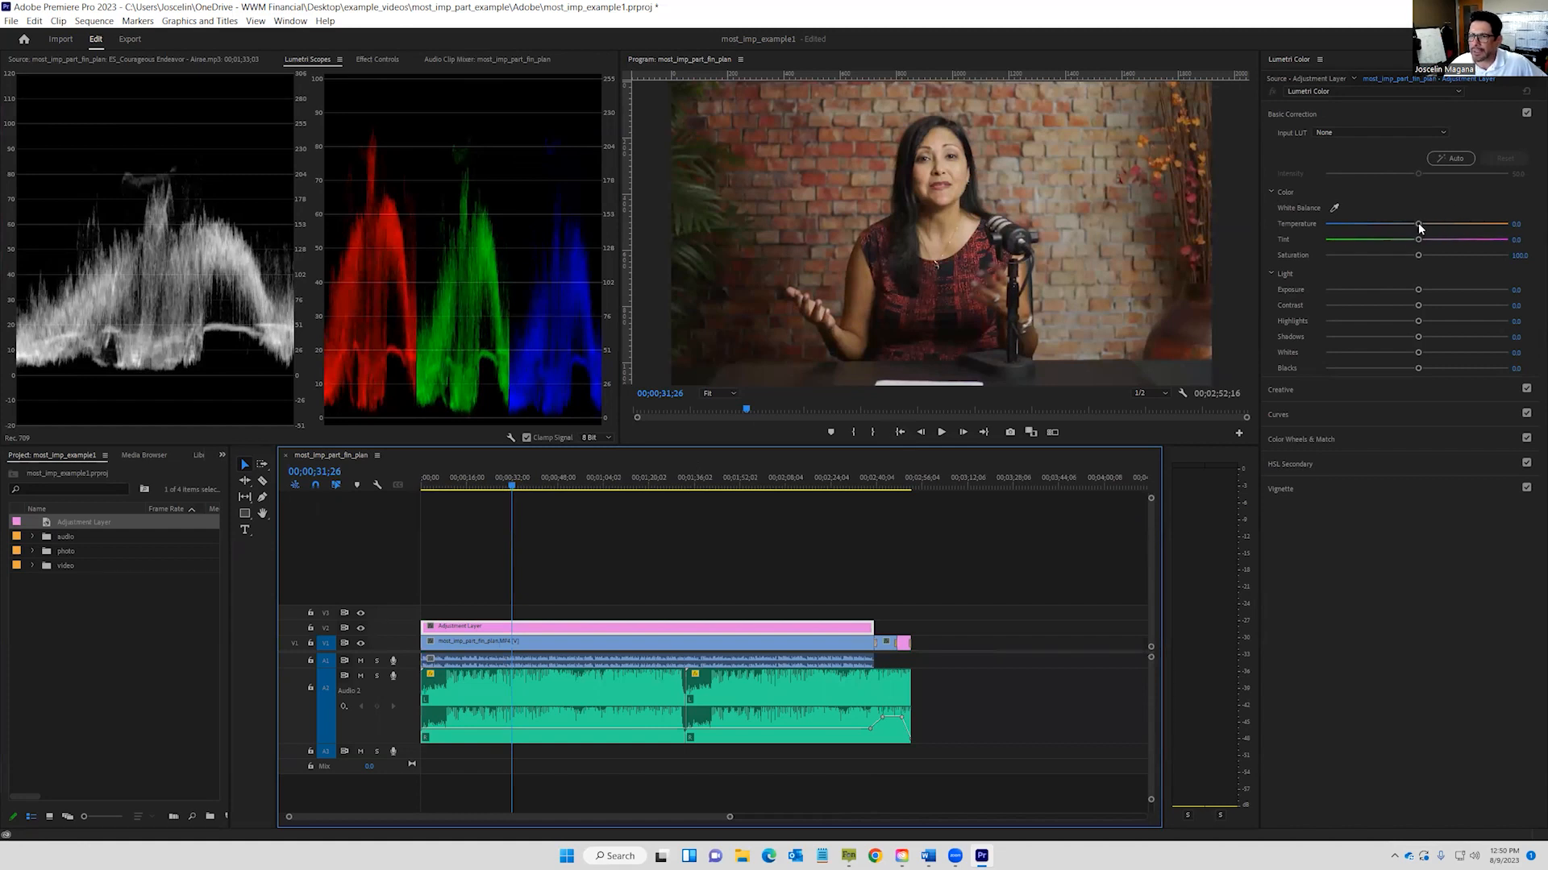
left_click_drag(1418, 219, 1382, 239)
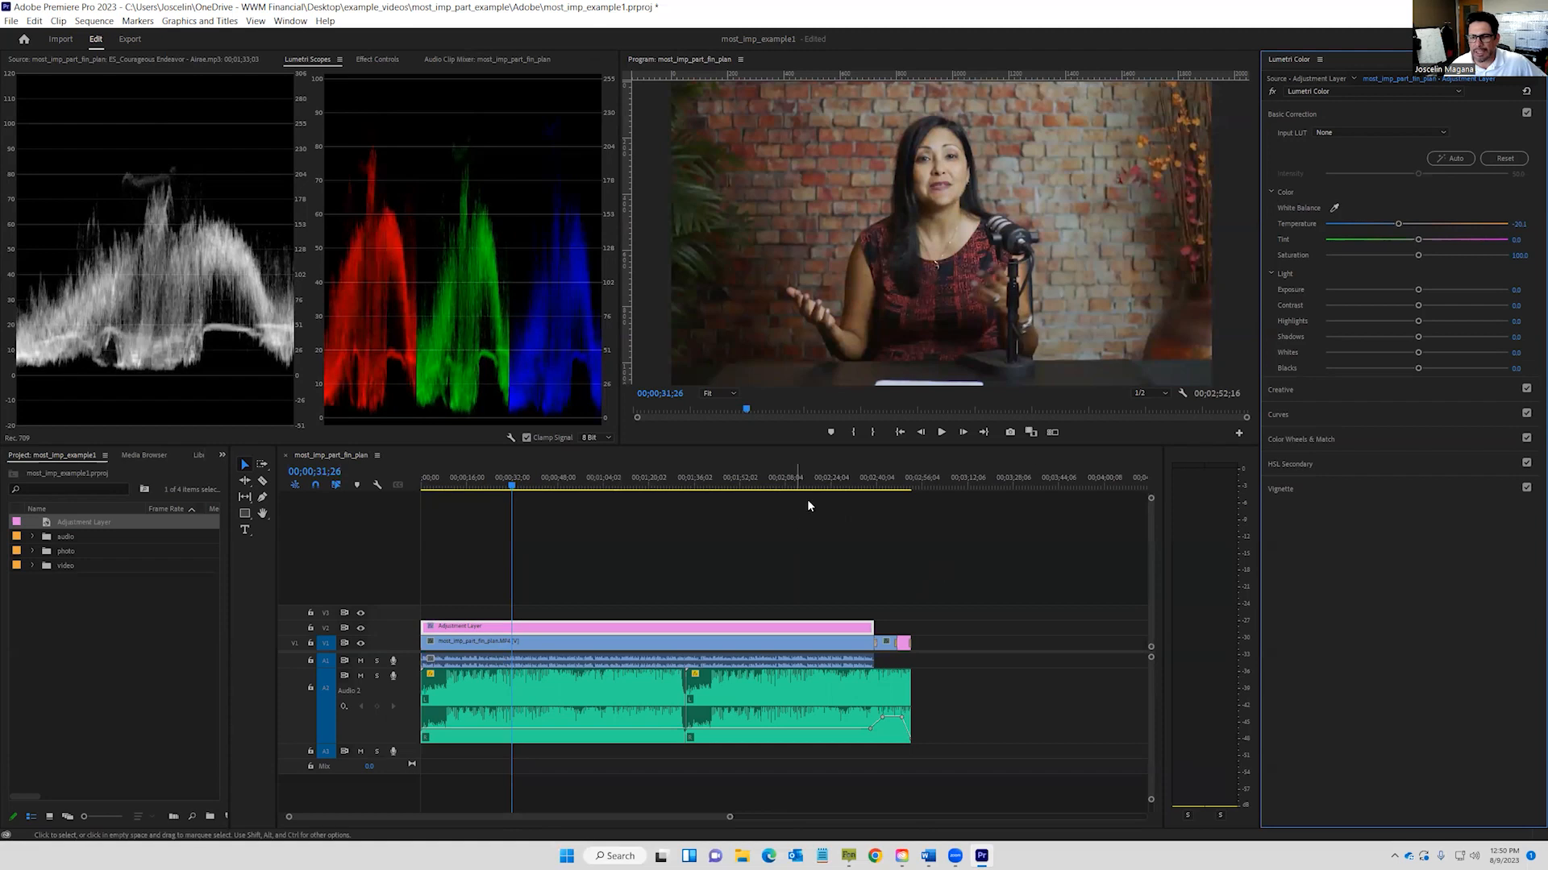
left_click(941, 432)
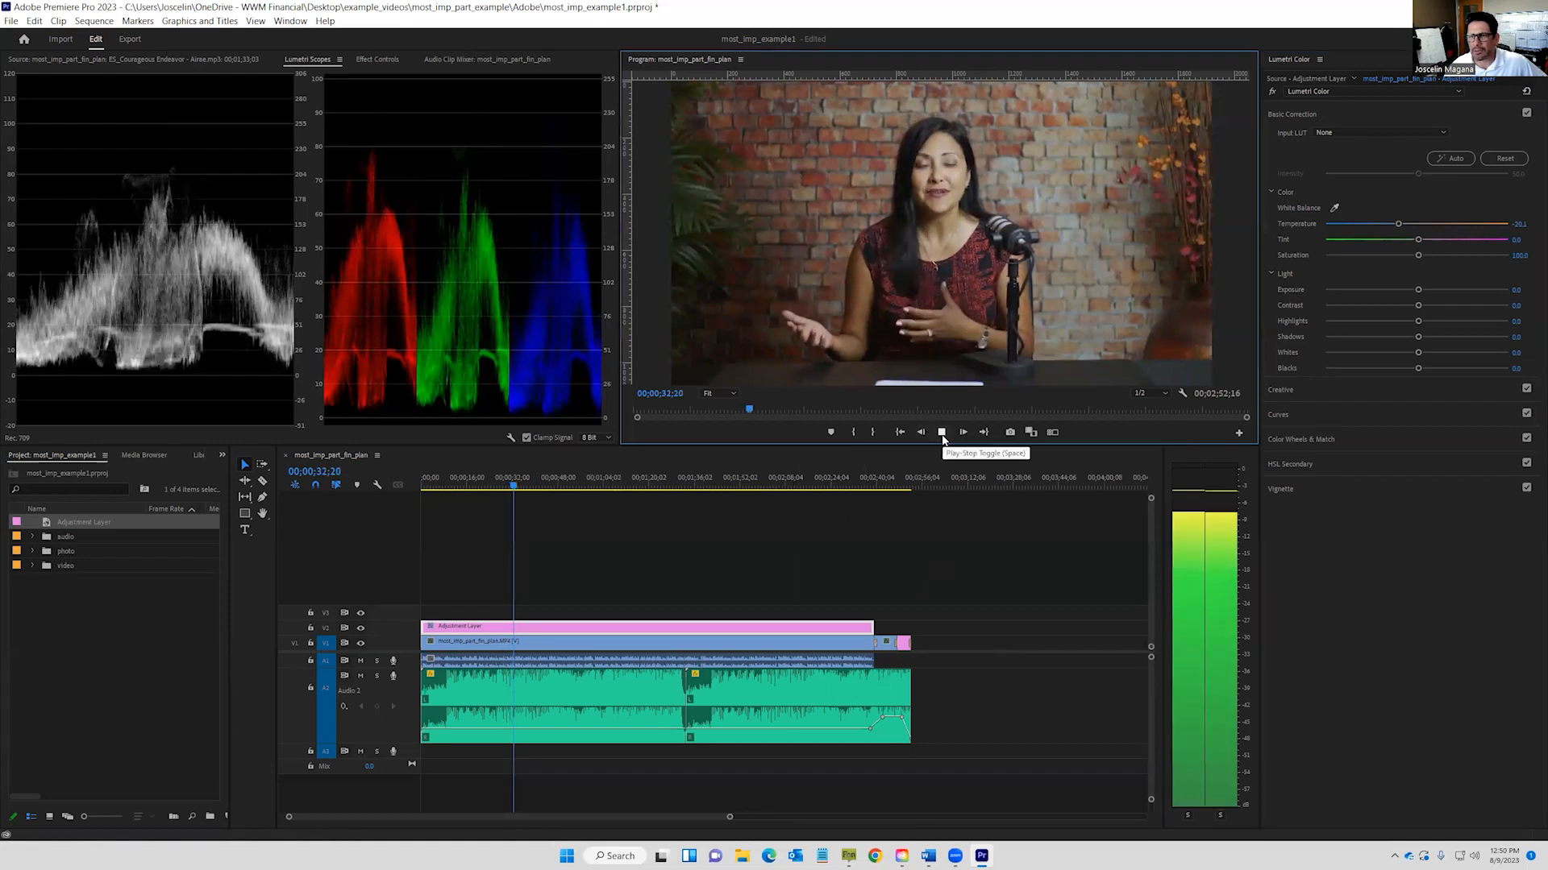
left_click(941, 433)
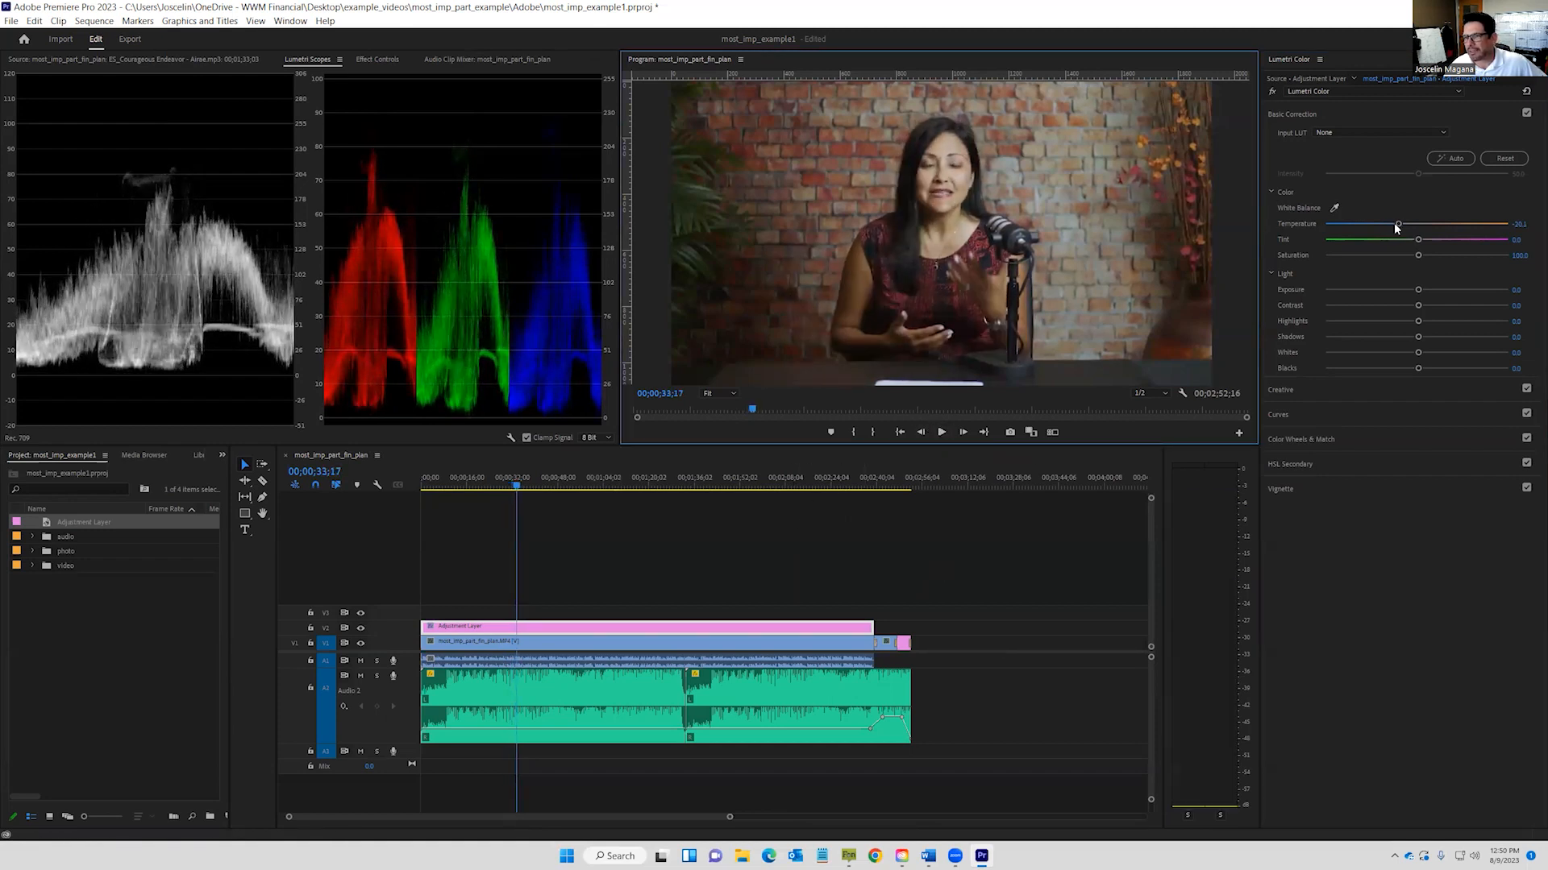
left_click_drag(1398, 224, 1403, 227)
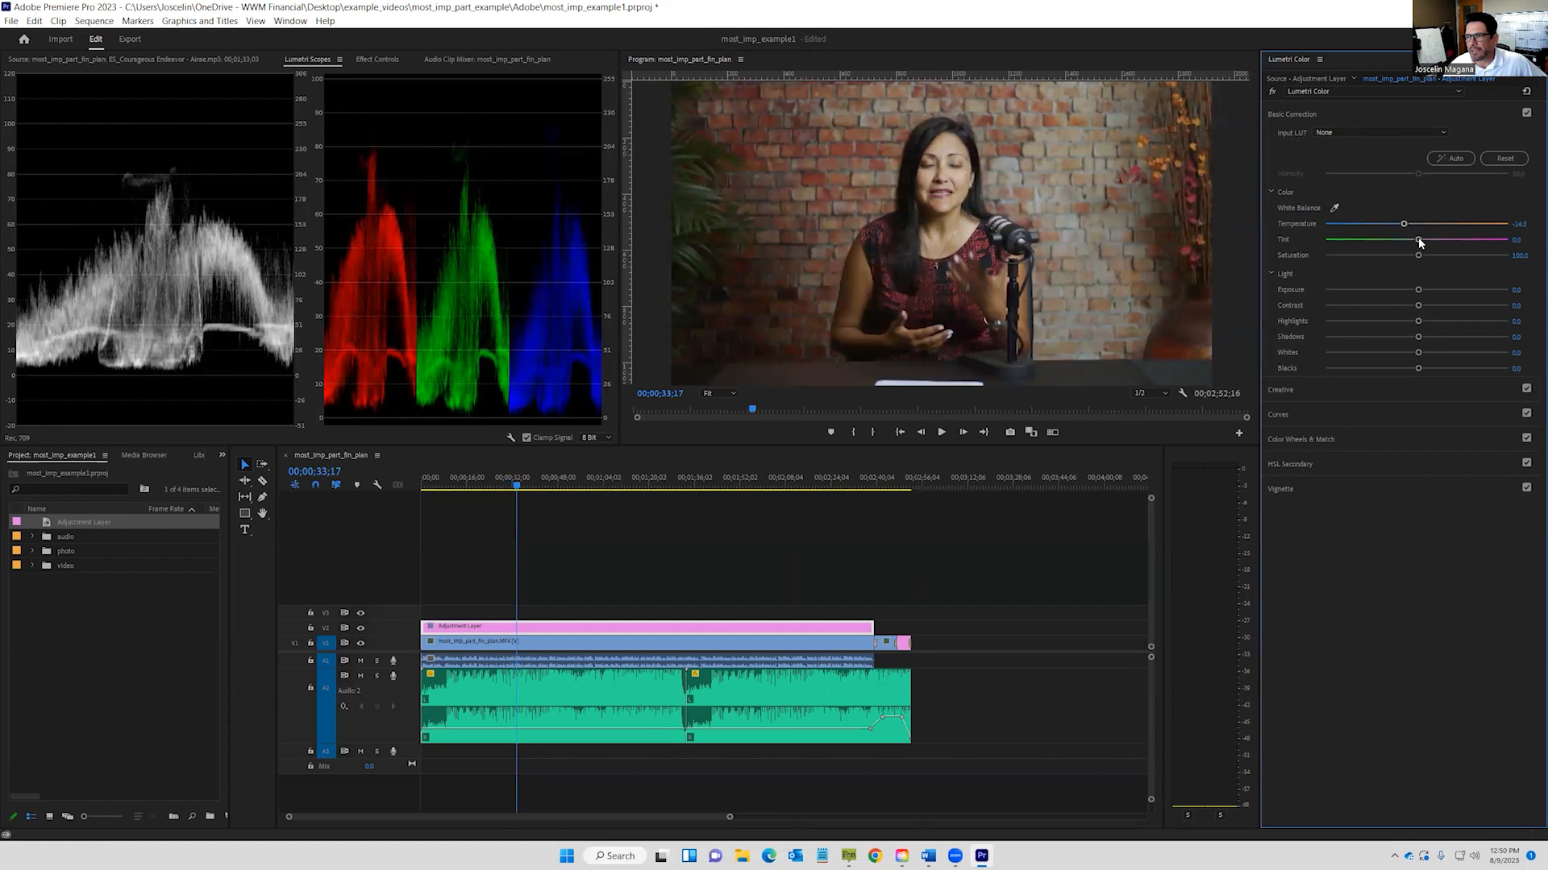
Reset Tint to zero and raise Contrast to 11.6.
mouse_move(1420, 240)
left_mouse_down()
mouse_move(1442, 243)
mouse_move(1409, 244)
mouse_move(1439, 242)
mouse_move(1408, 225)
left_mouse_up()
double_click(1431, 240)
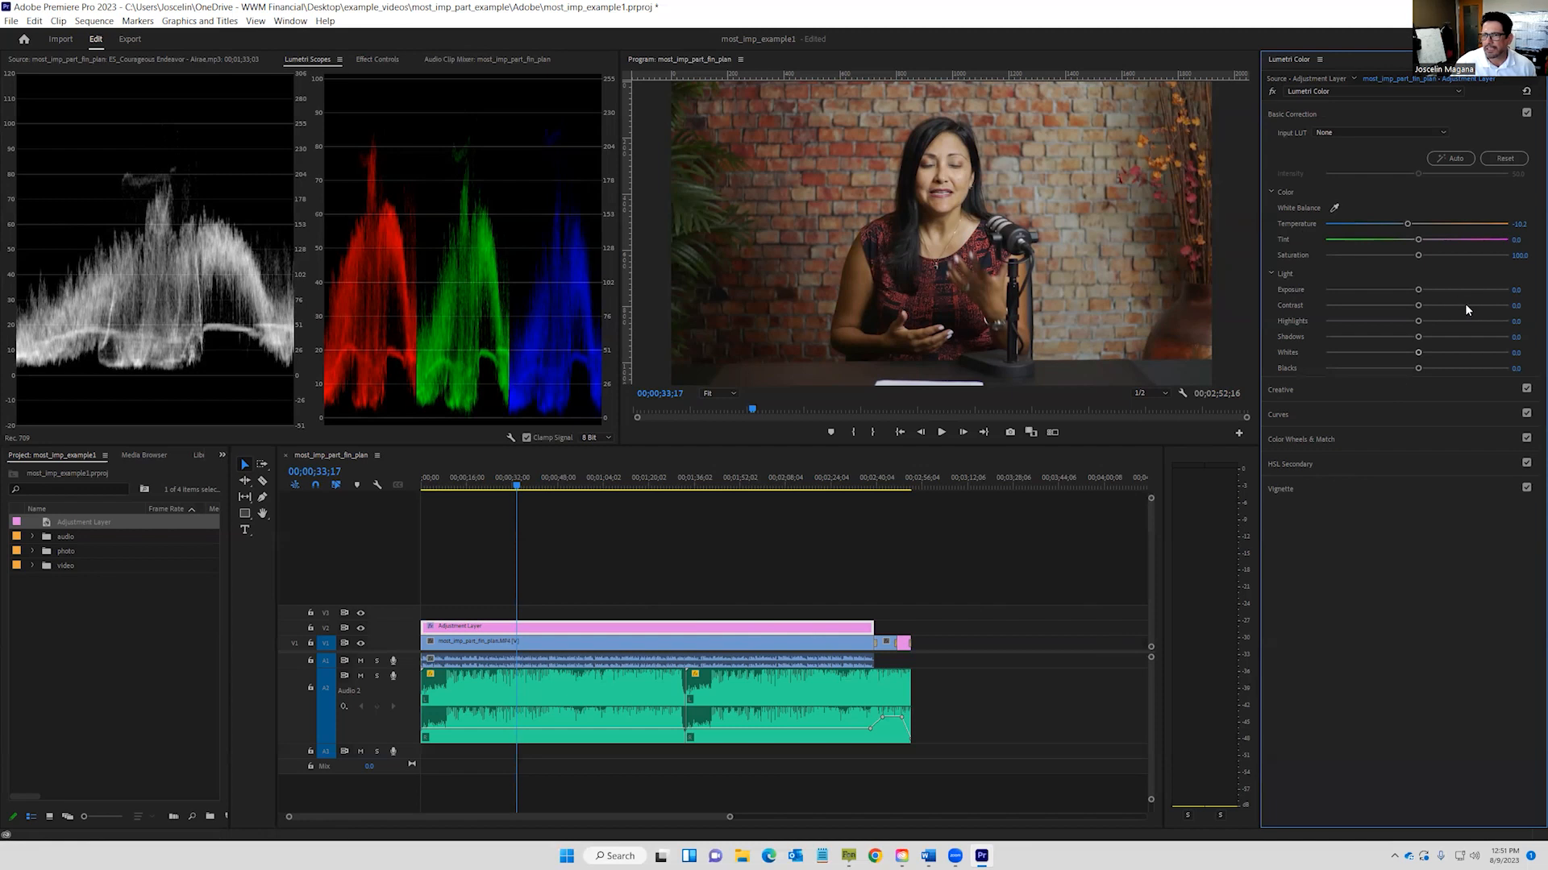
mouse_move(1421, 309)
left_mouse_down()
mouse_move(1480, 307)
mouse_move(1427, 309)
left_mouse_up()
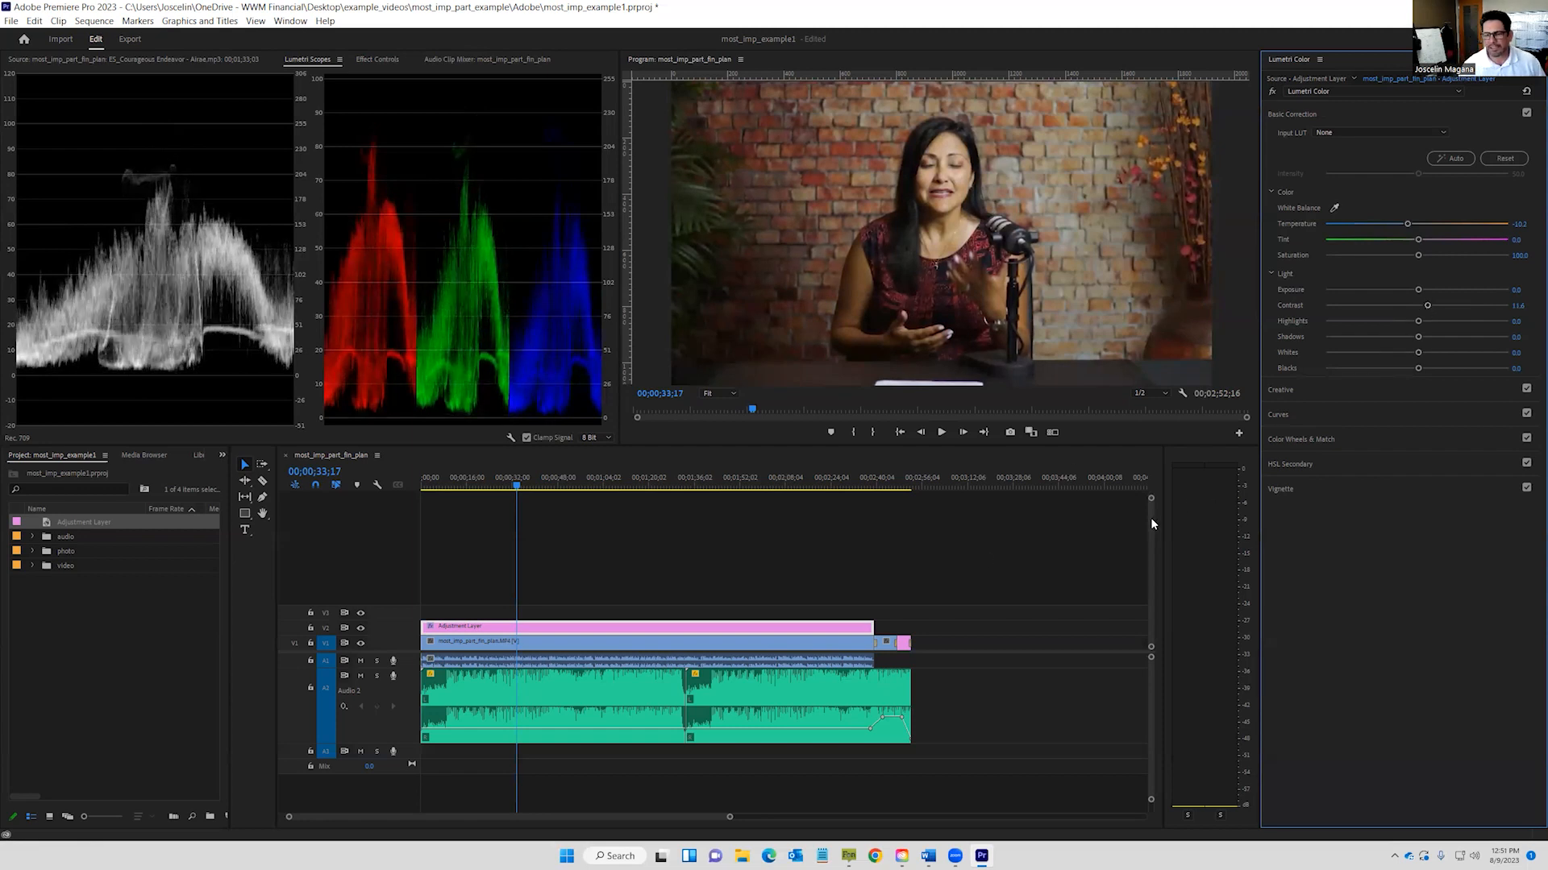
left_click(635, 816)
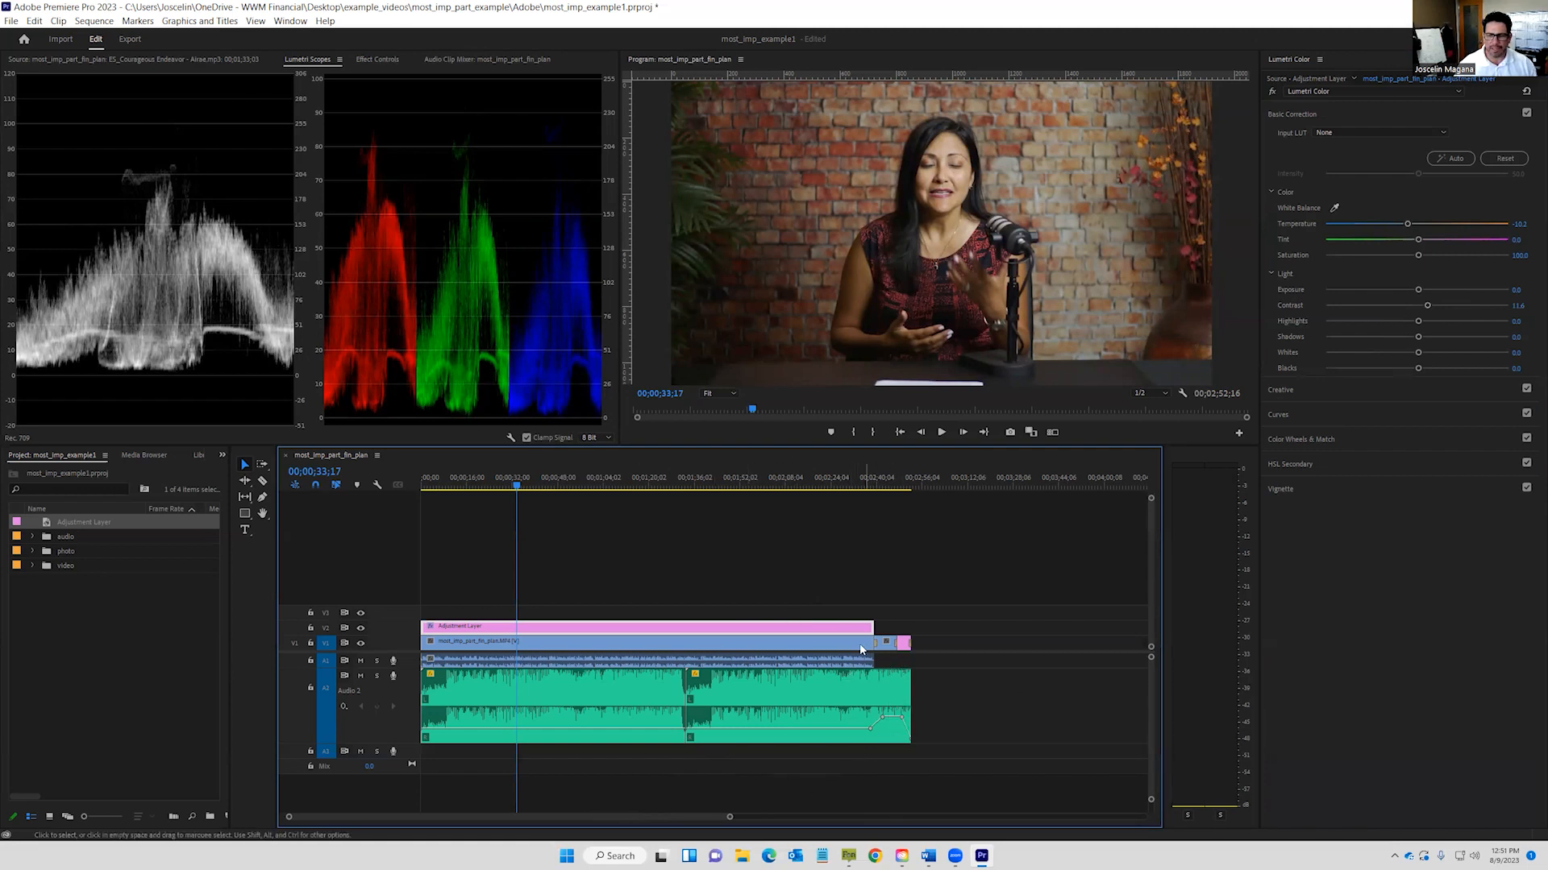
Save the project, then send most_imp_part_fin_plan from the video bin to Export Media.
left_click(13, 21)
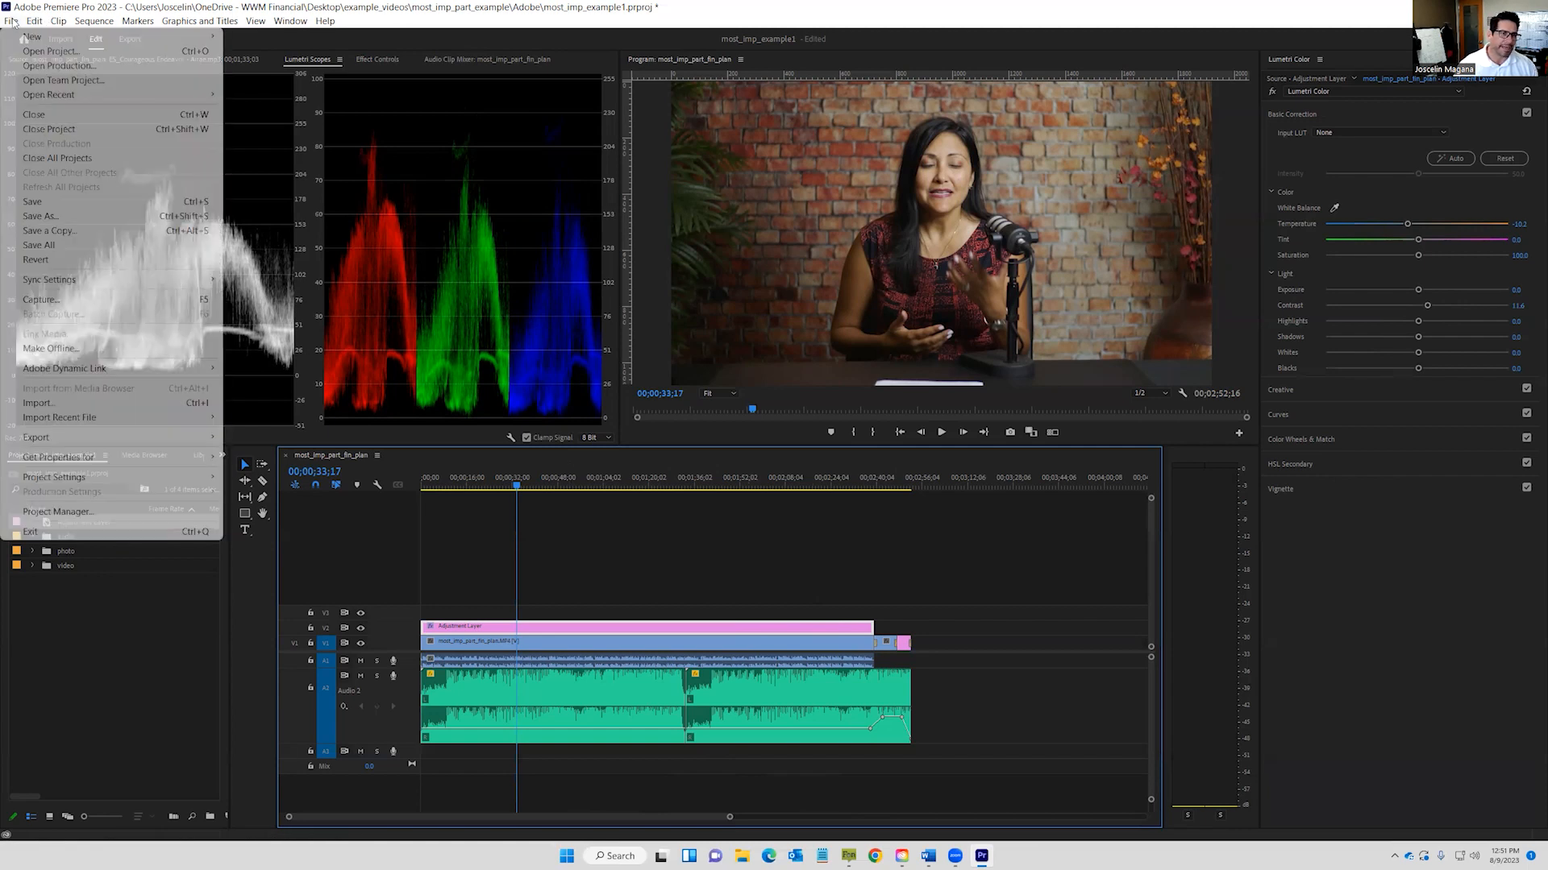
left_click(41, 201)
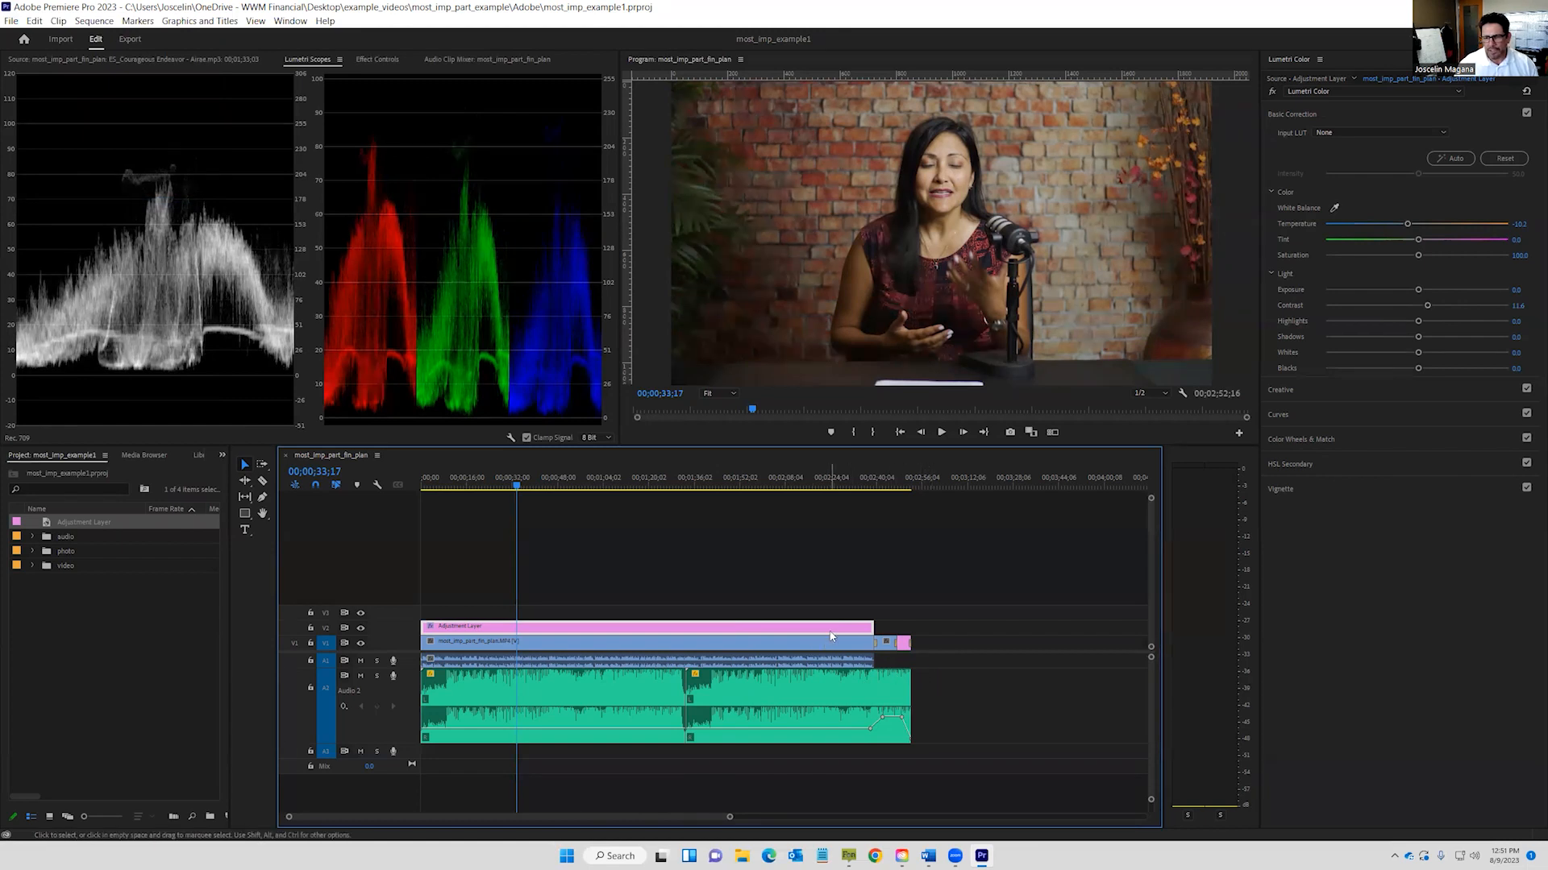
left_click(33, 565)
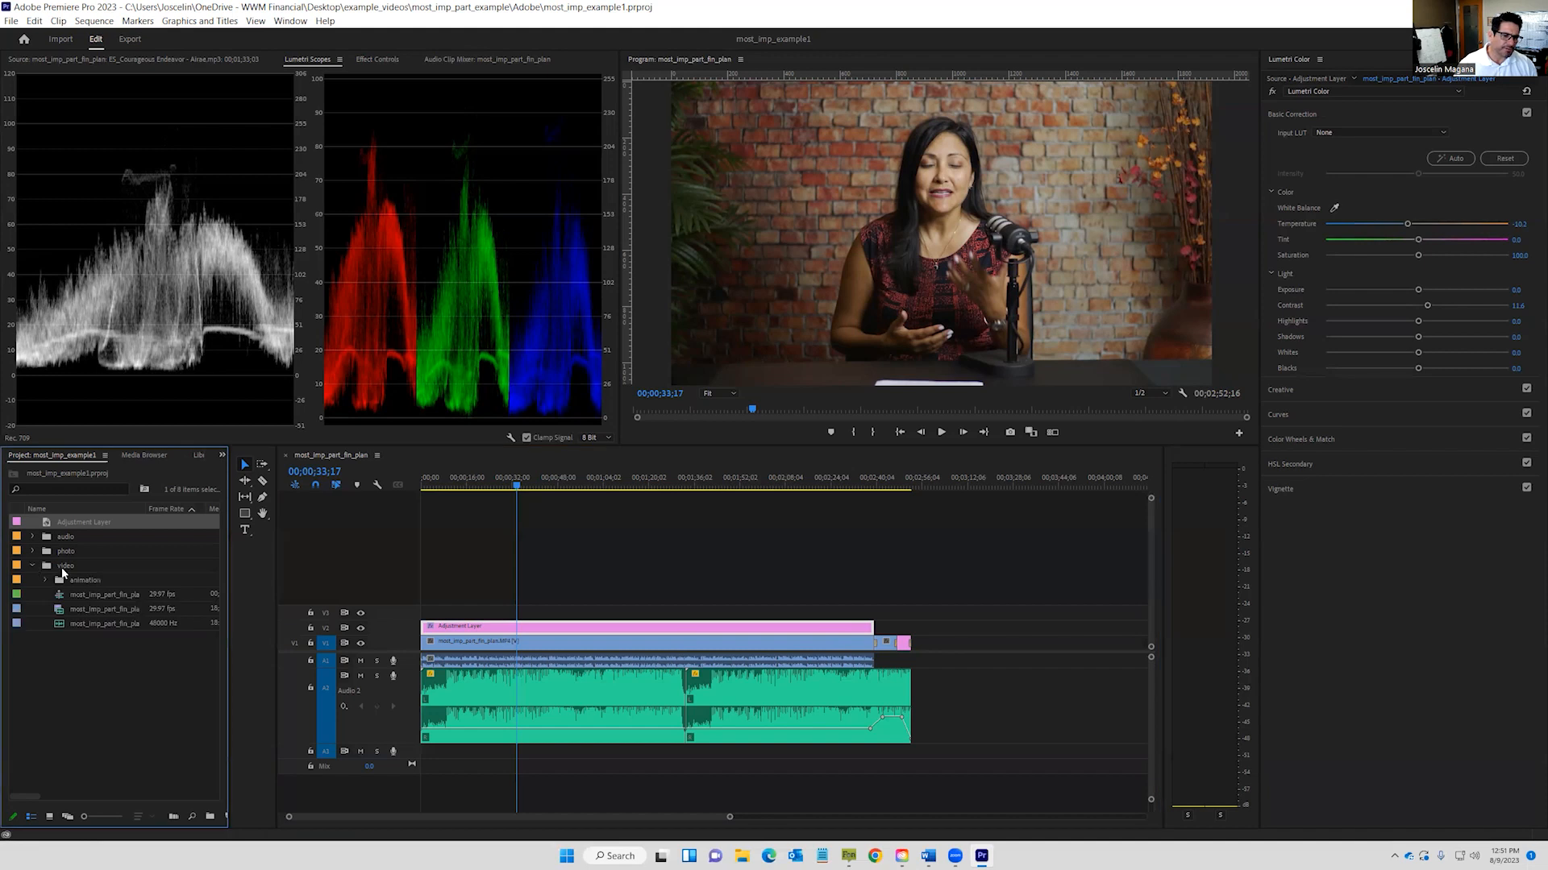
left_click(69, 596)
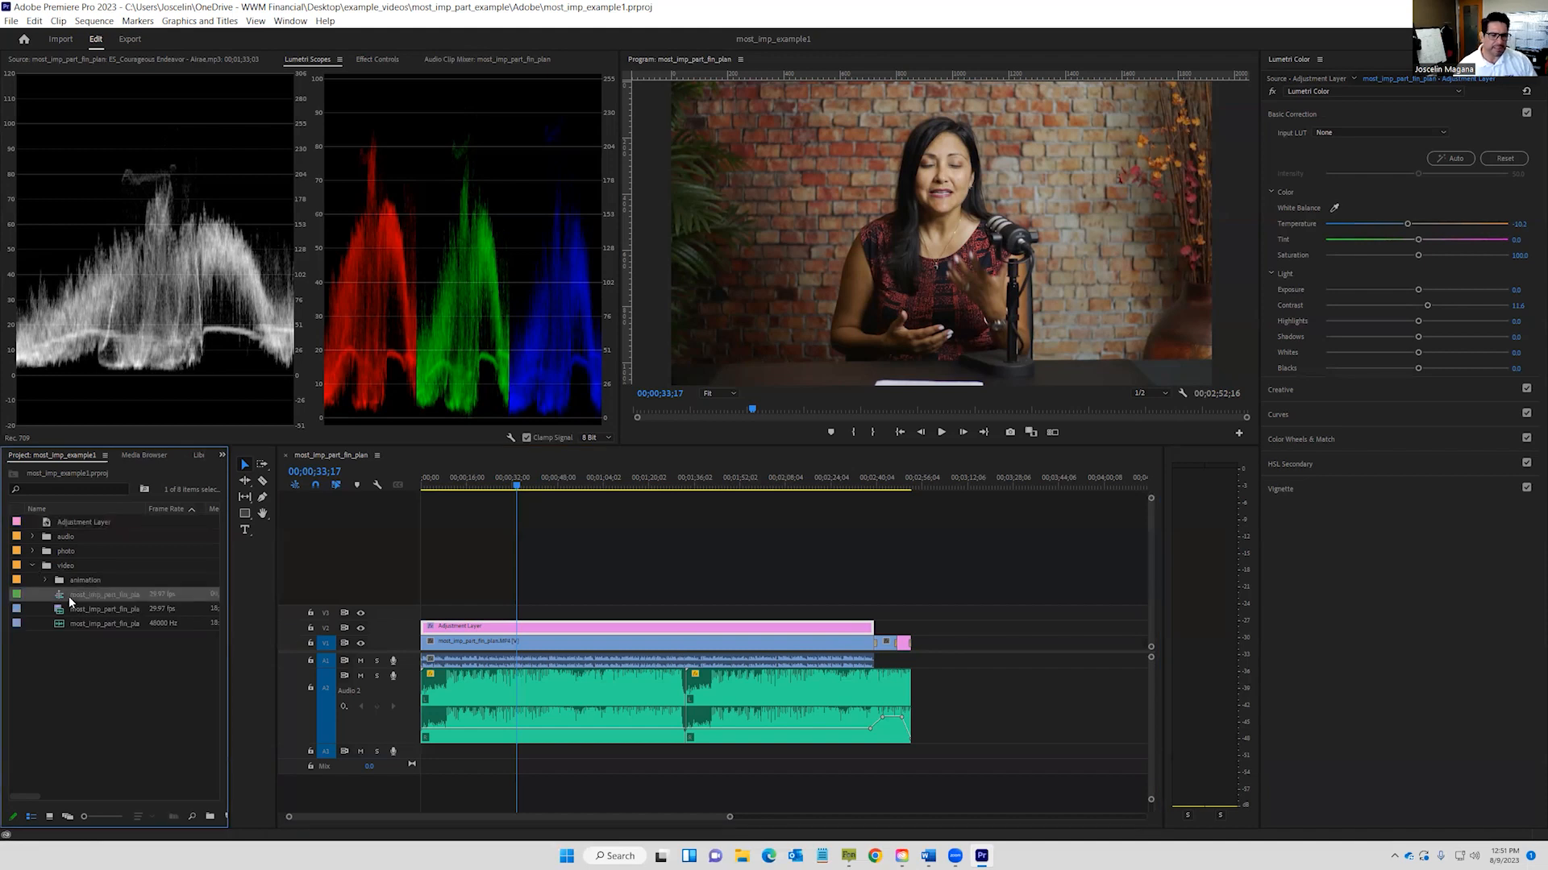
right_click(67, 594)
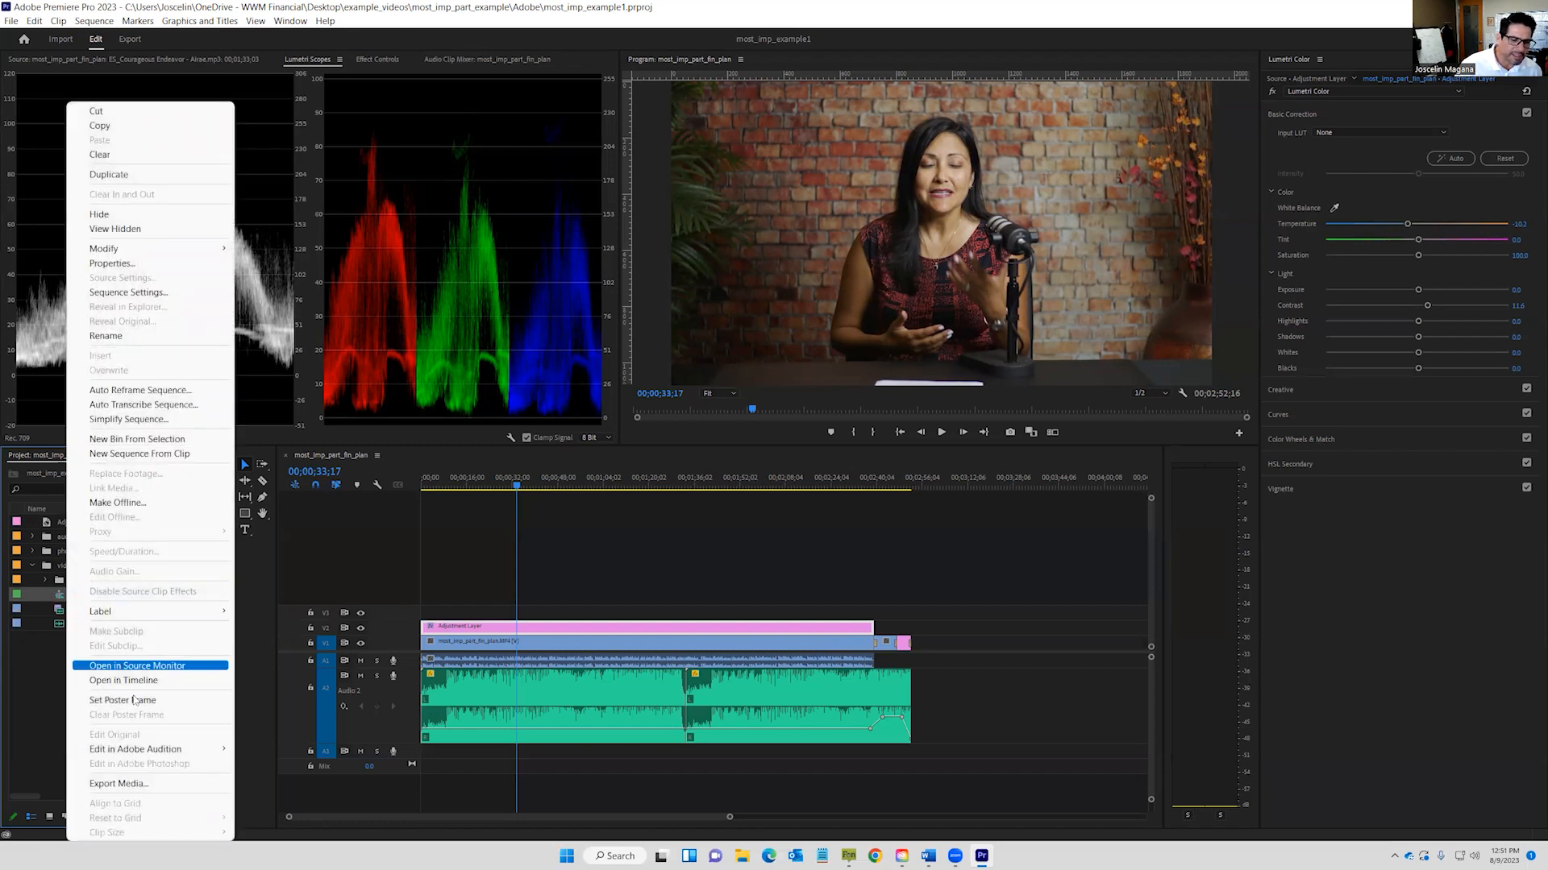
left_click(135, 783)
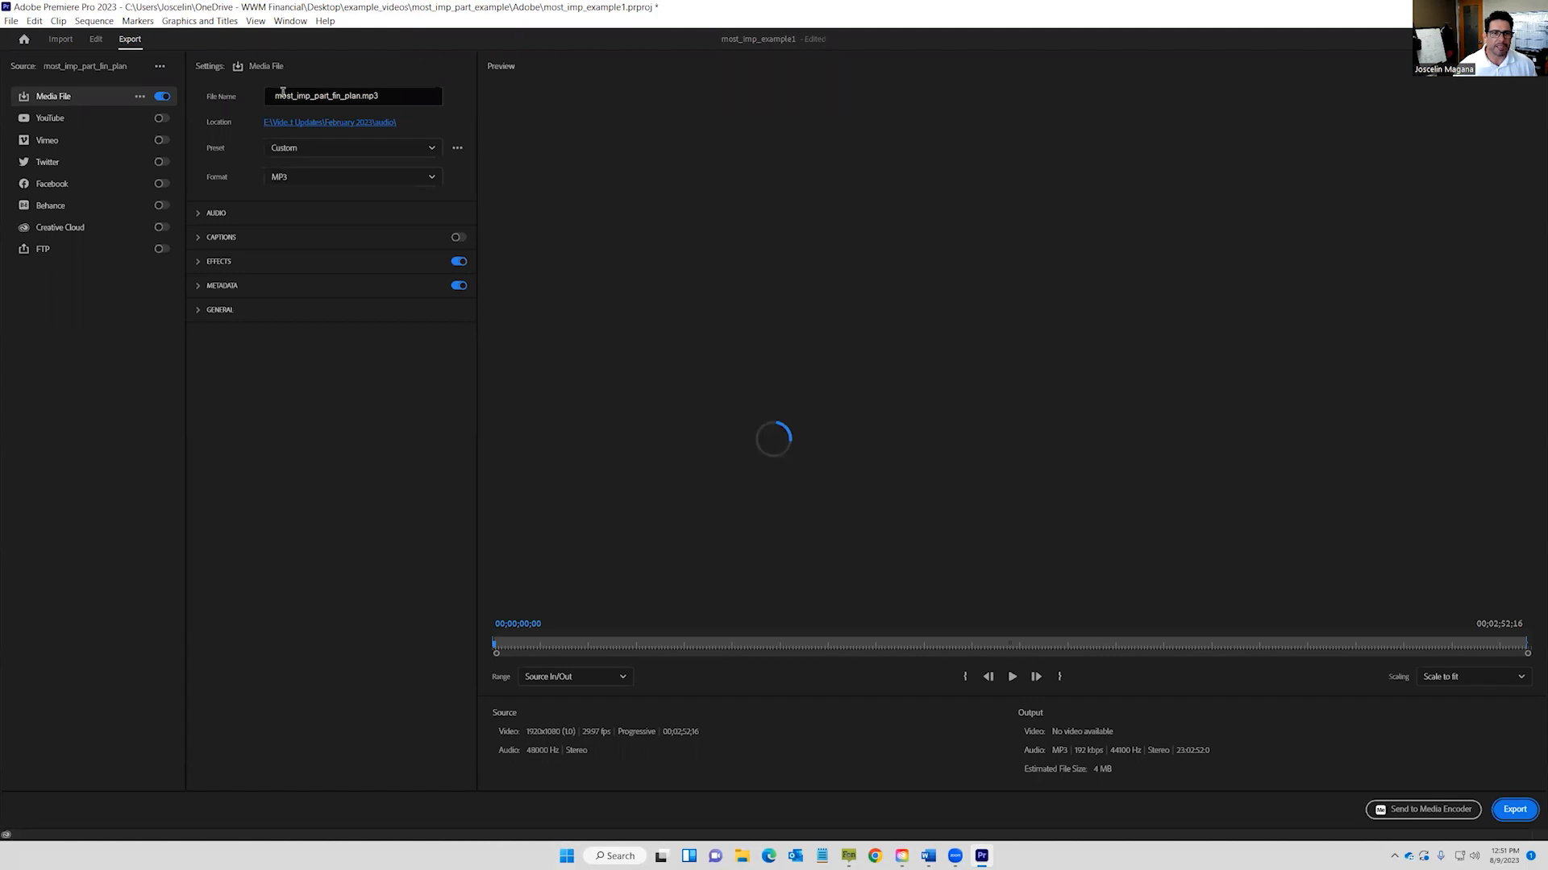
Replace the old export file name with most_imp_r1 before the .mp3 extension.
left_click(363, 95)
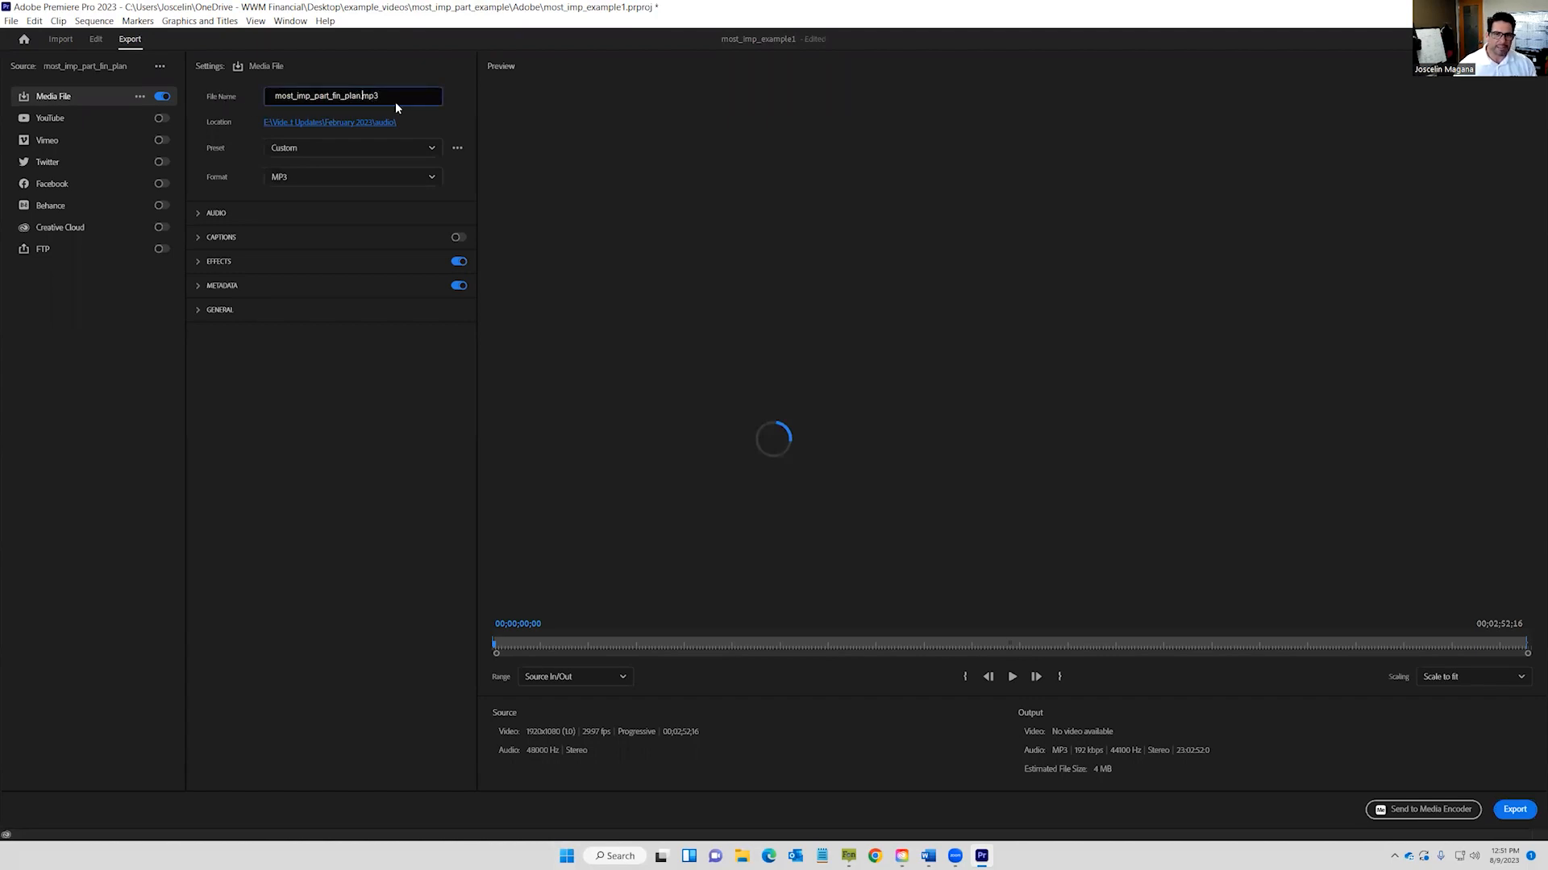
key("BackSpace")
key("BackSpace")
key("BackSpace")
key("BackSpace")
key("BackSpace")
key("BackSpace")
key("BackSpace")
key("BackSpace")
key("BackSpace")
key("BackSpace")
key("BackSpace")
key("BackSpace")
key("BackSpace")
key("BackSpace")
key("BackSpace")
key("BackSpace")
key("BackSpace")
key("BackSpace")
key("BackSpace")
key("BackSpace")
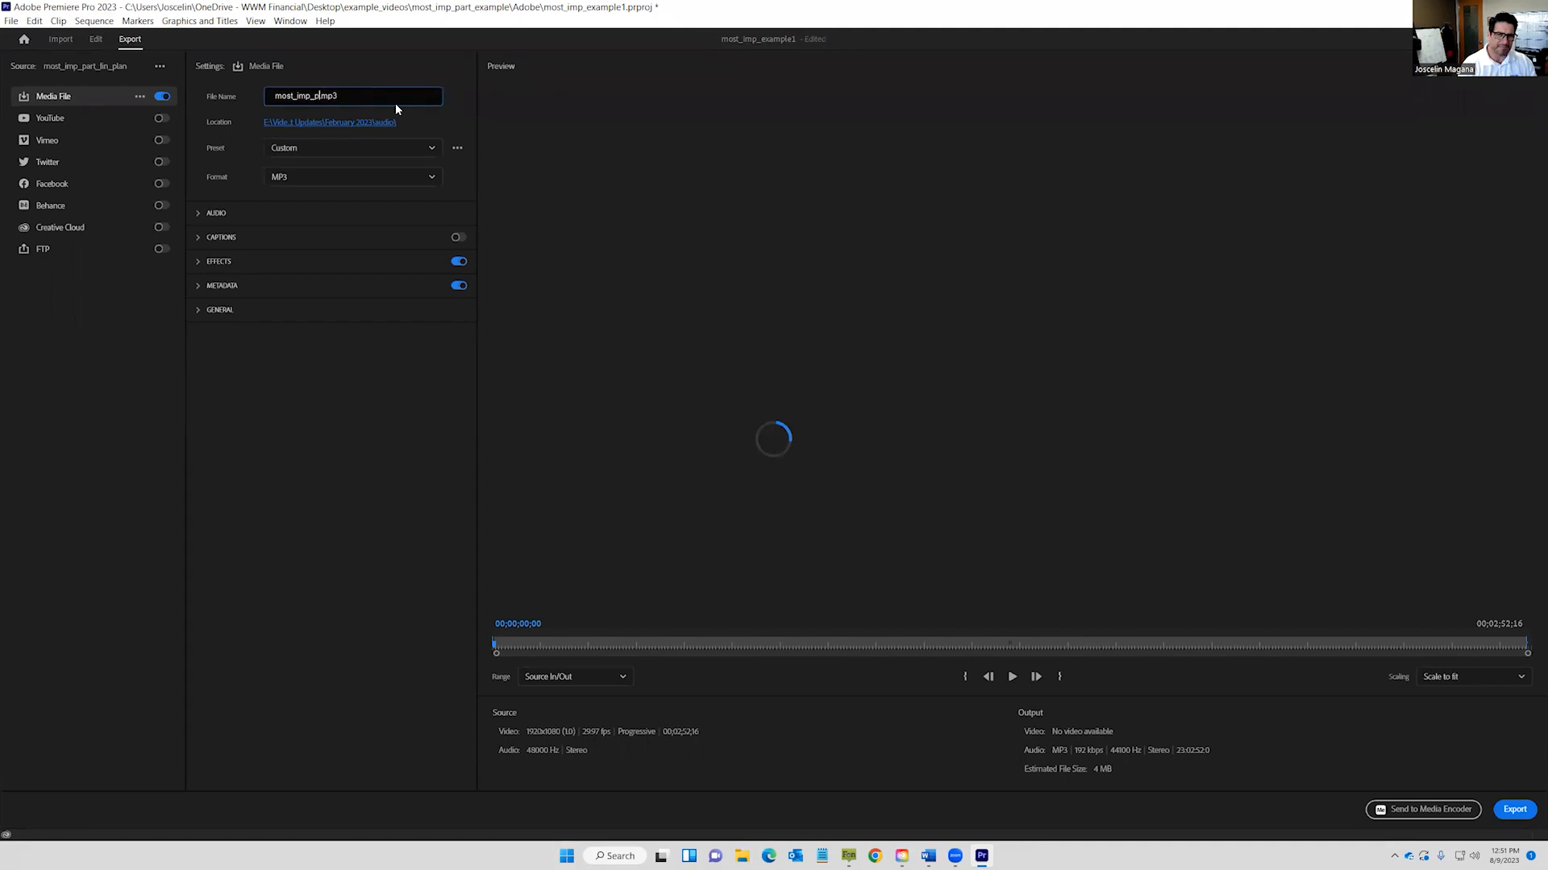
type("most_")
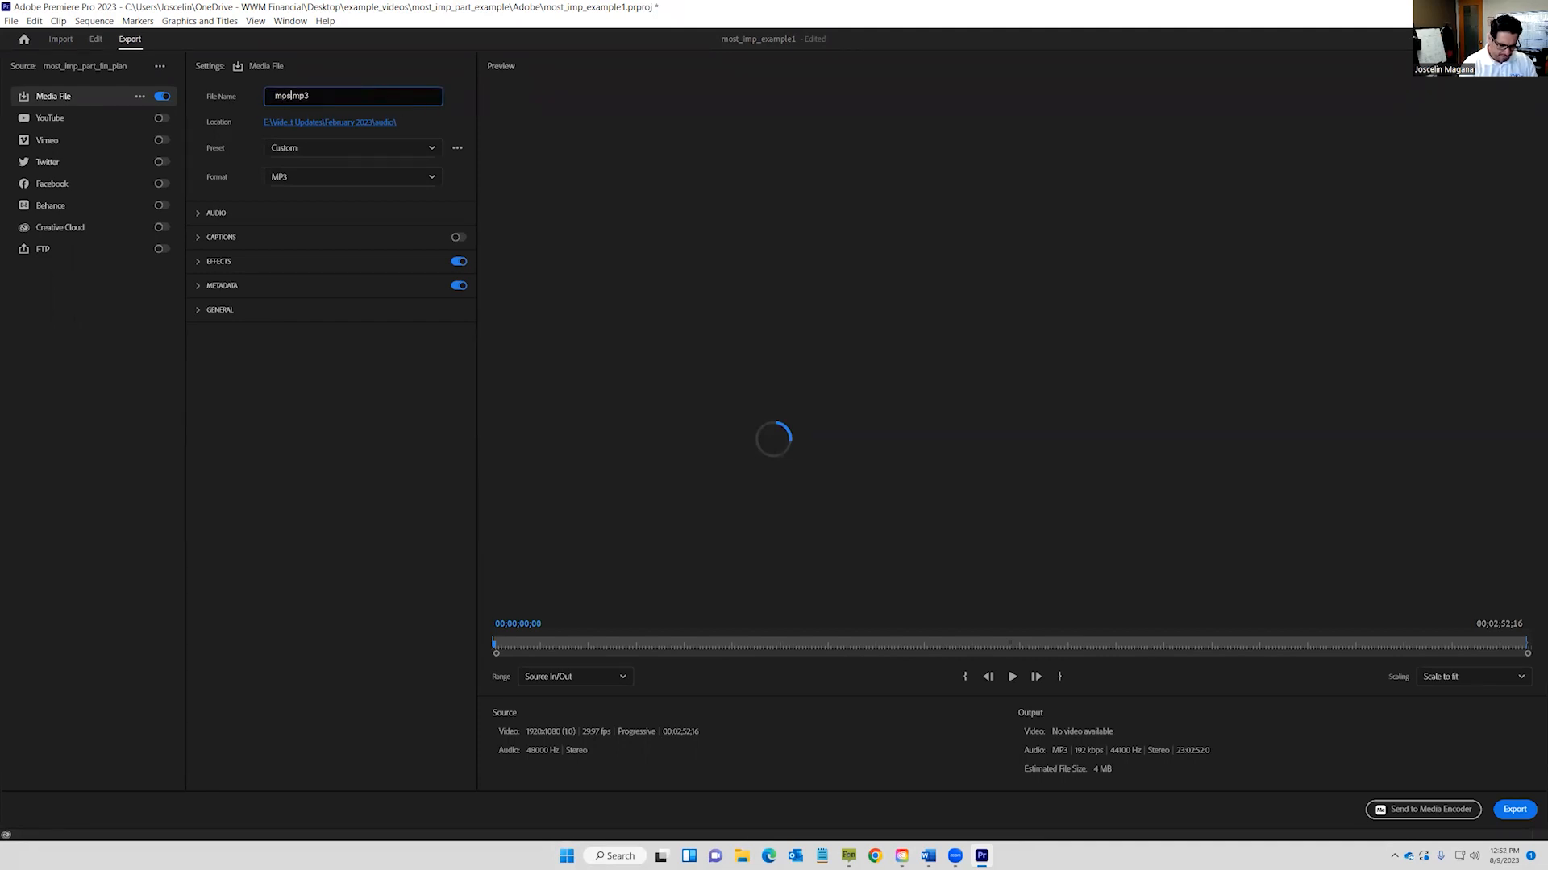
type("imp_")
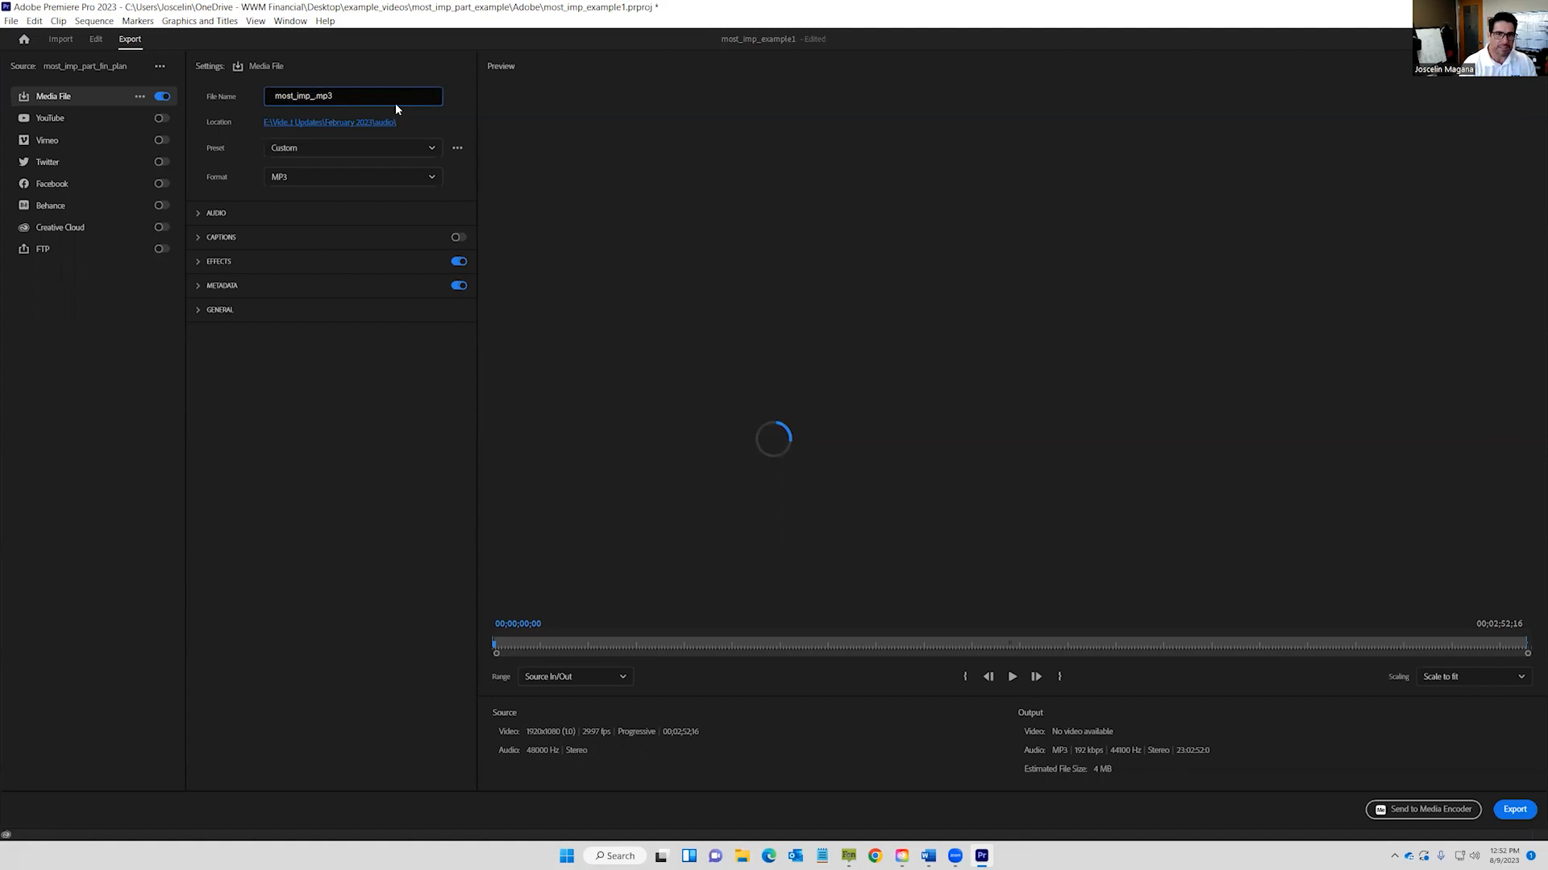
type("imp_r")
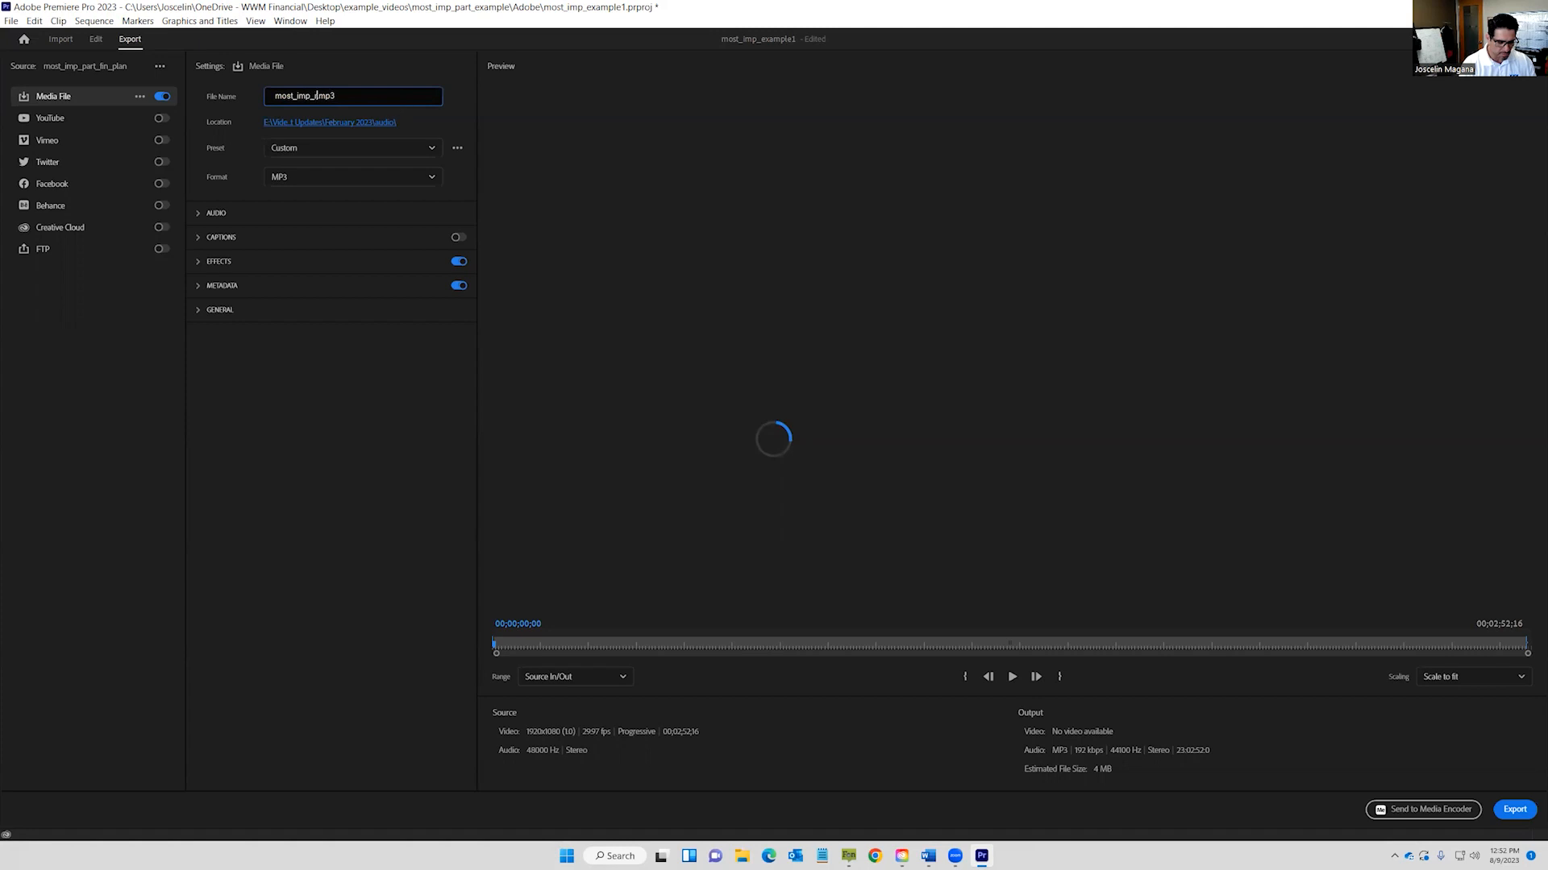
type("1")
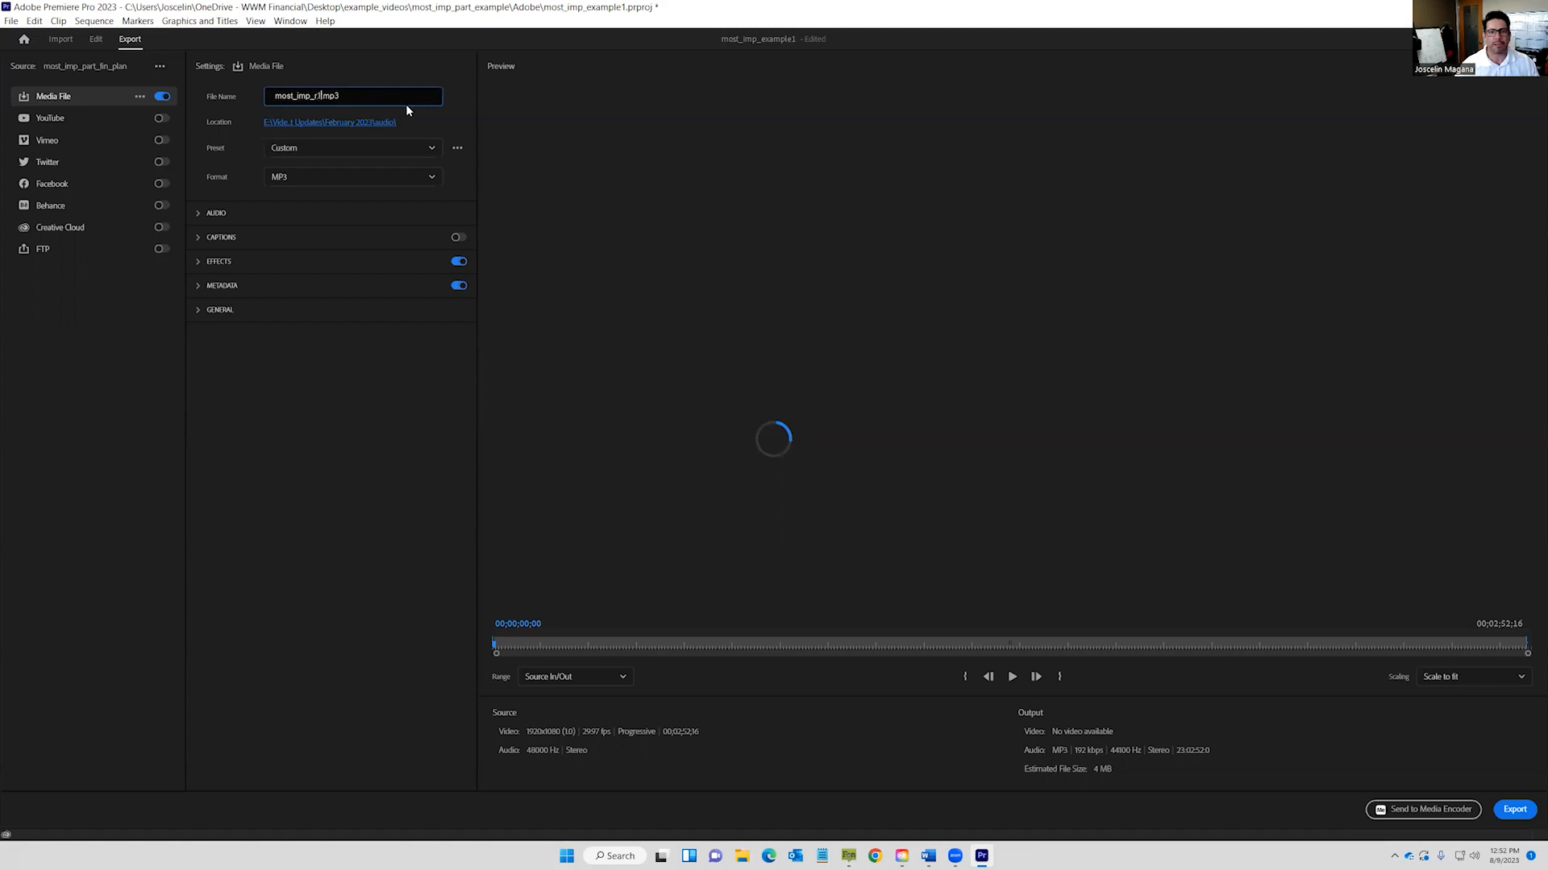
Set the export location to example_videos > most_imp_part_example > Video > renders.
left_click(365, 124)
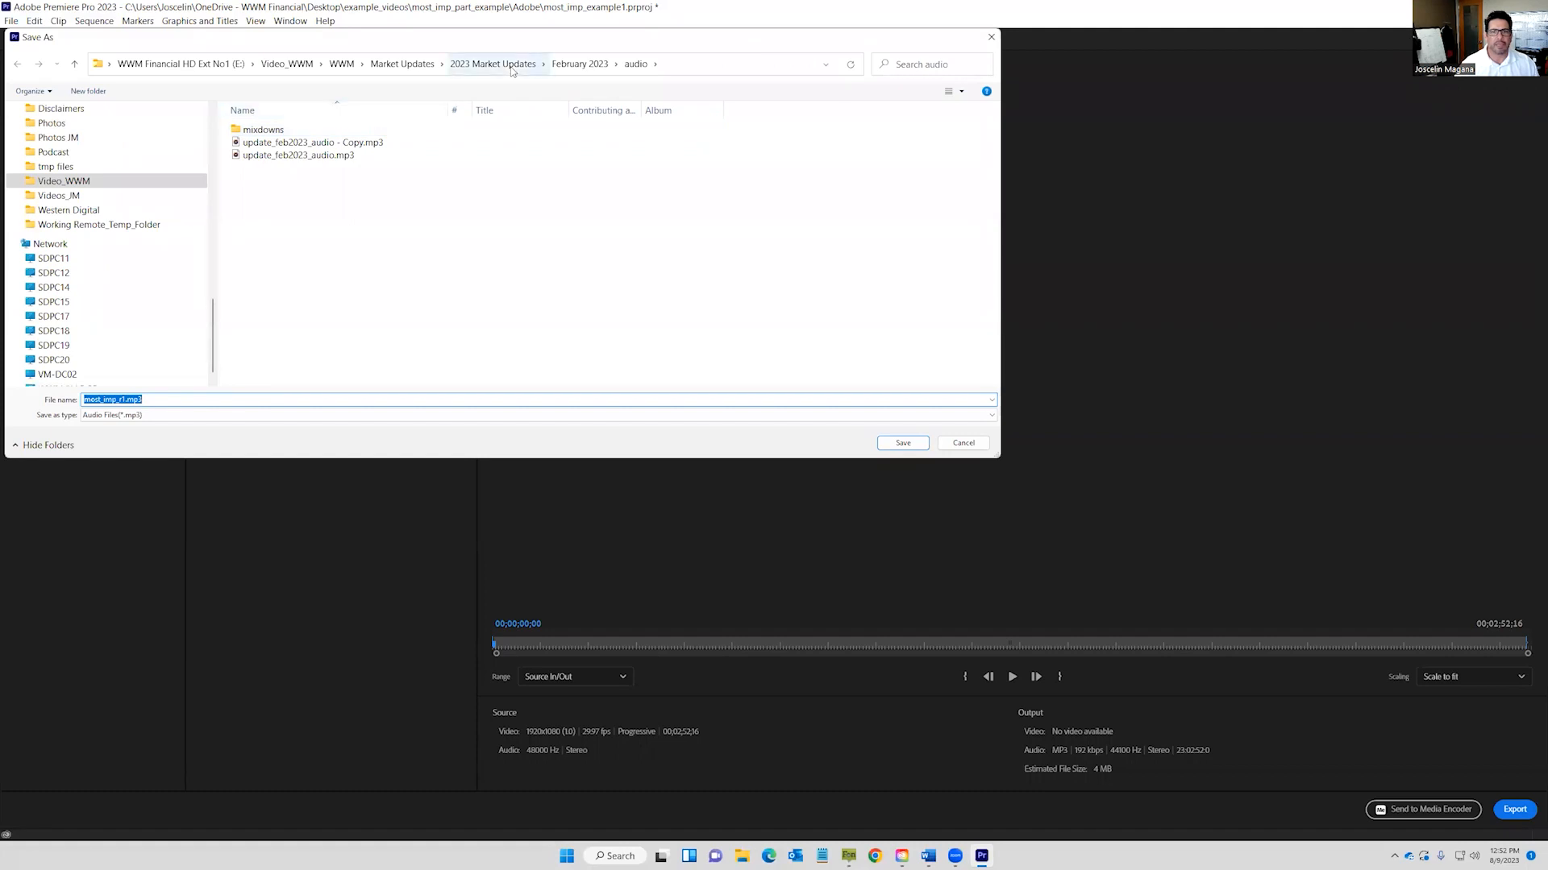
scroll(108, 233, "up", 2)
scroll(106, 230, "up", 2)
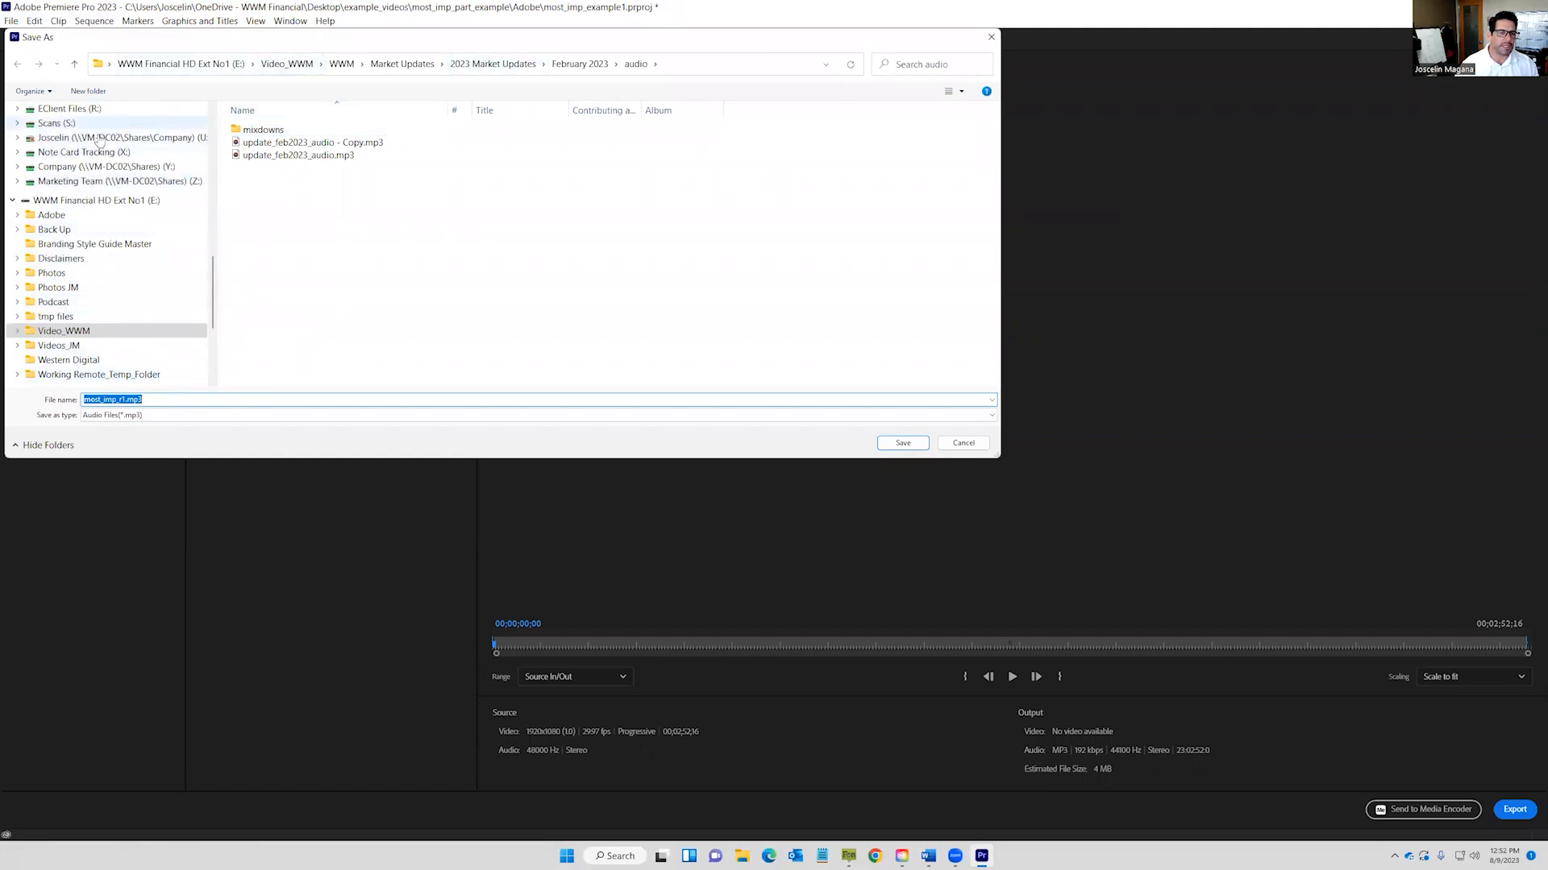
scroll(95, 219, "up", 8)
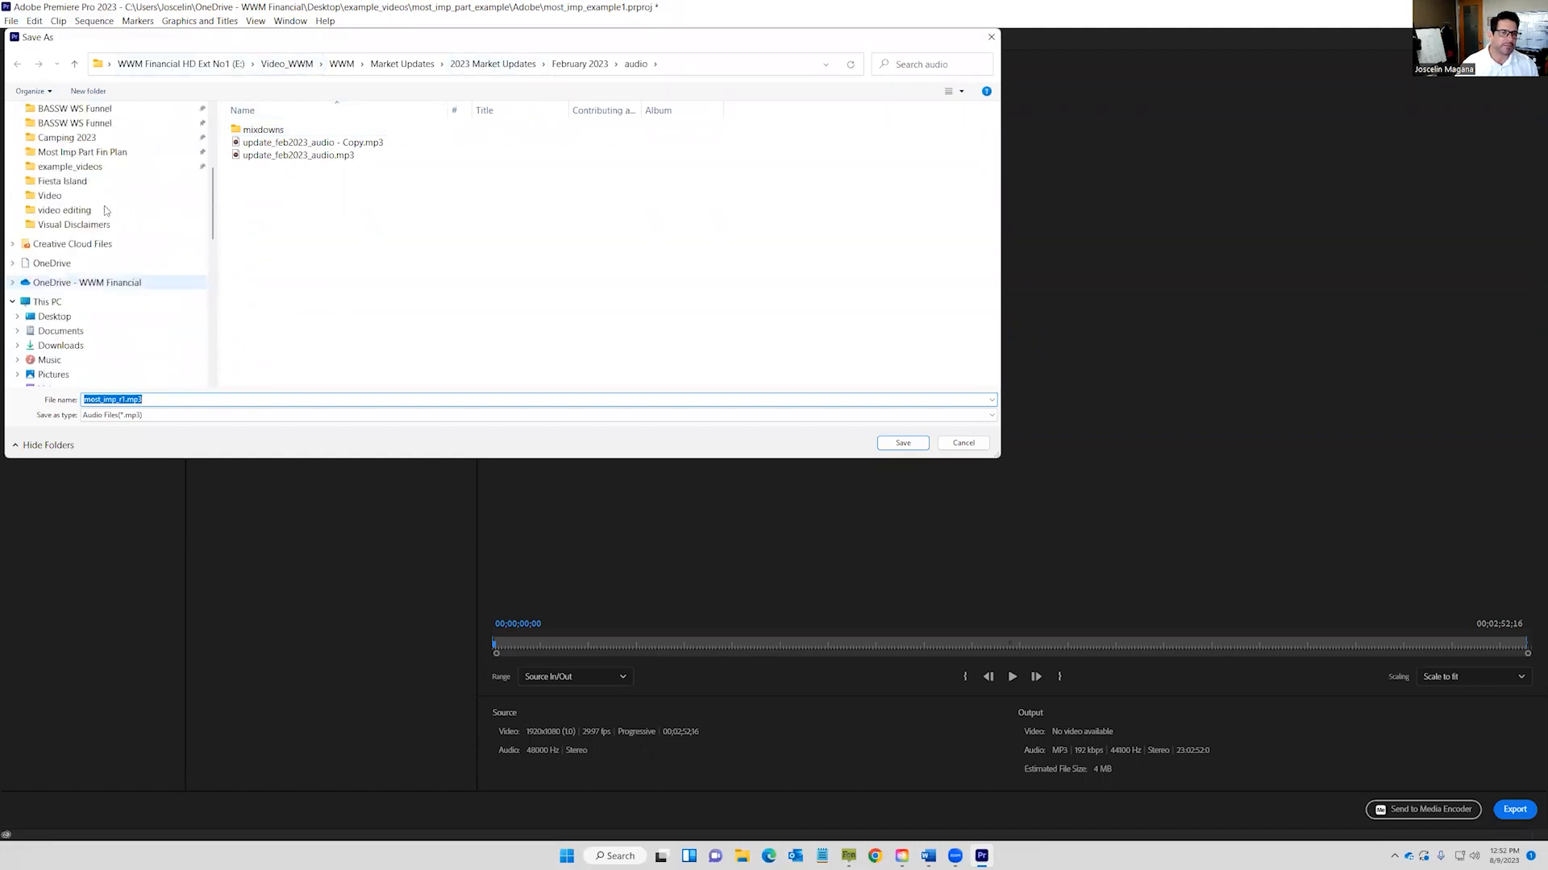
left_click(69, 313)
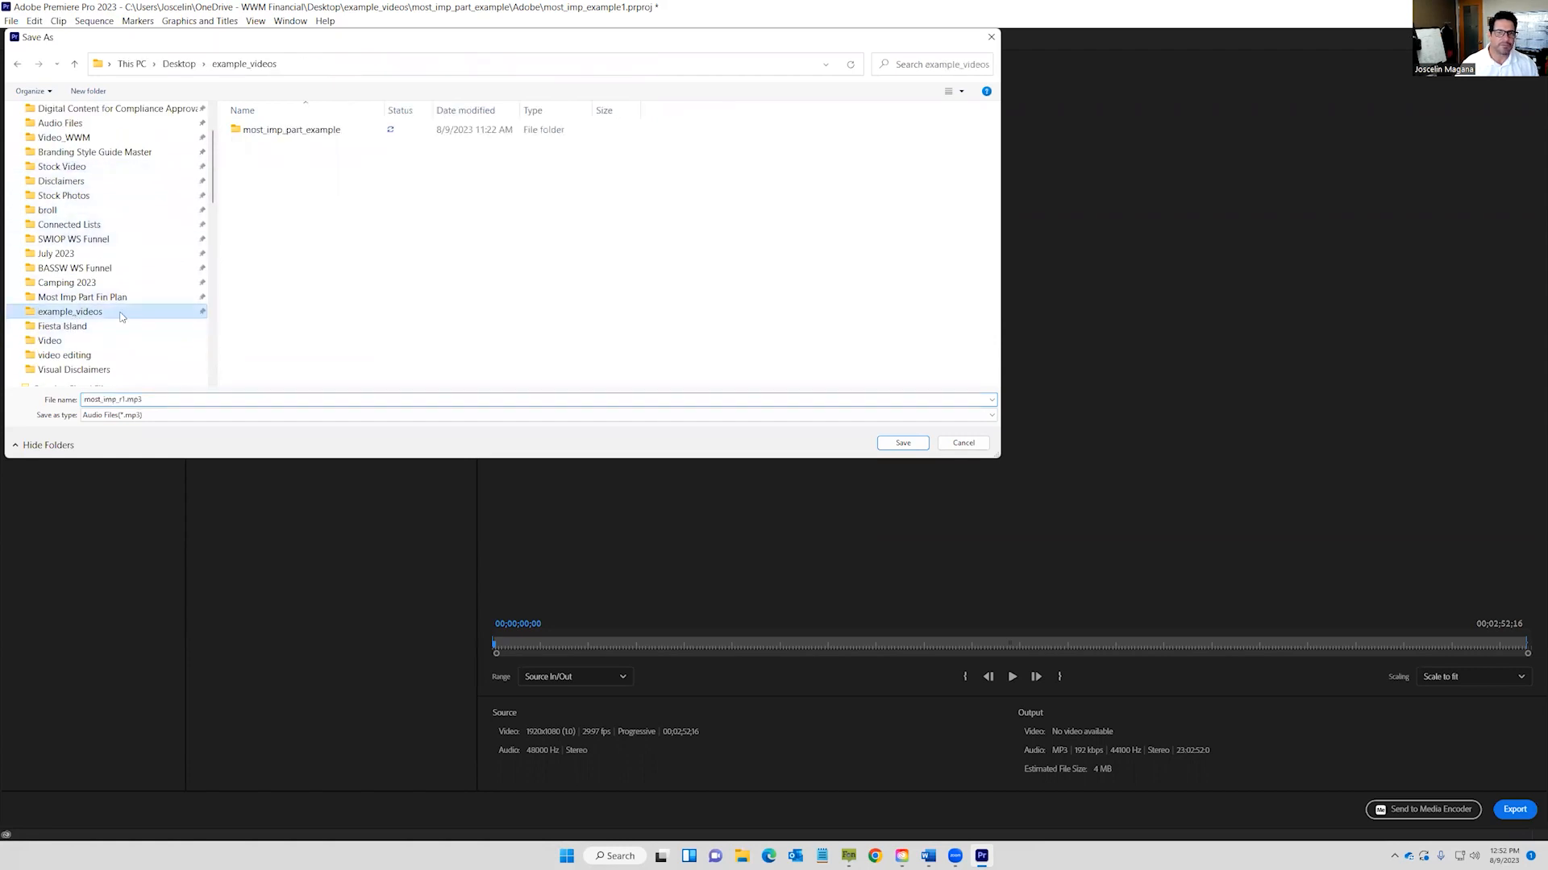
left_click(288, 132)
double_click(288, 131)
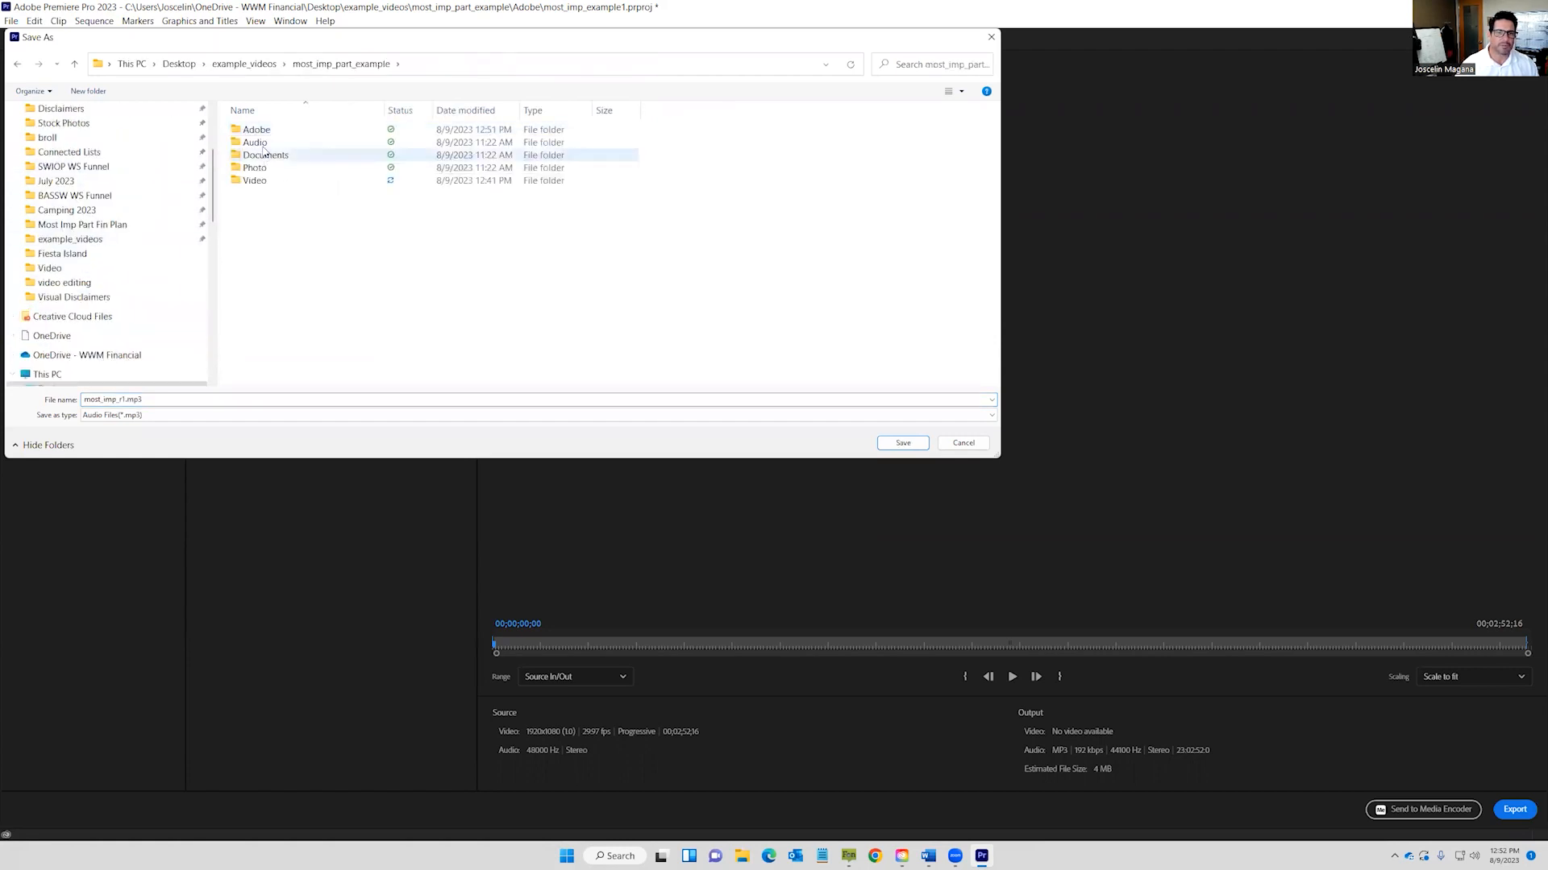
double_click(252, 182)
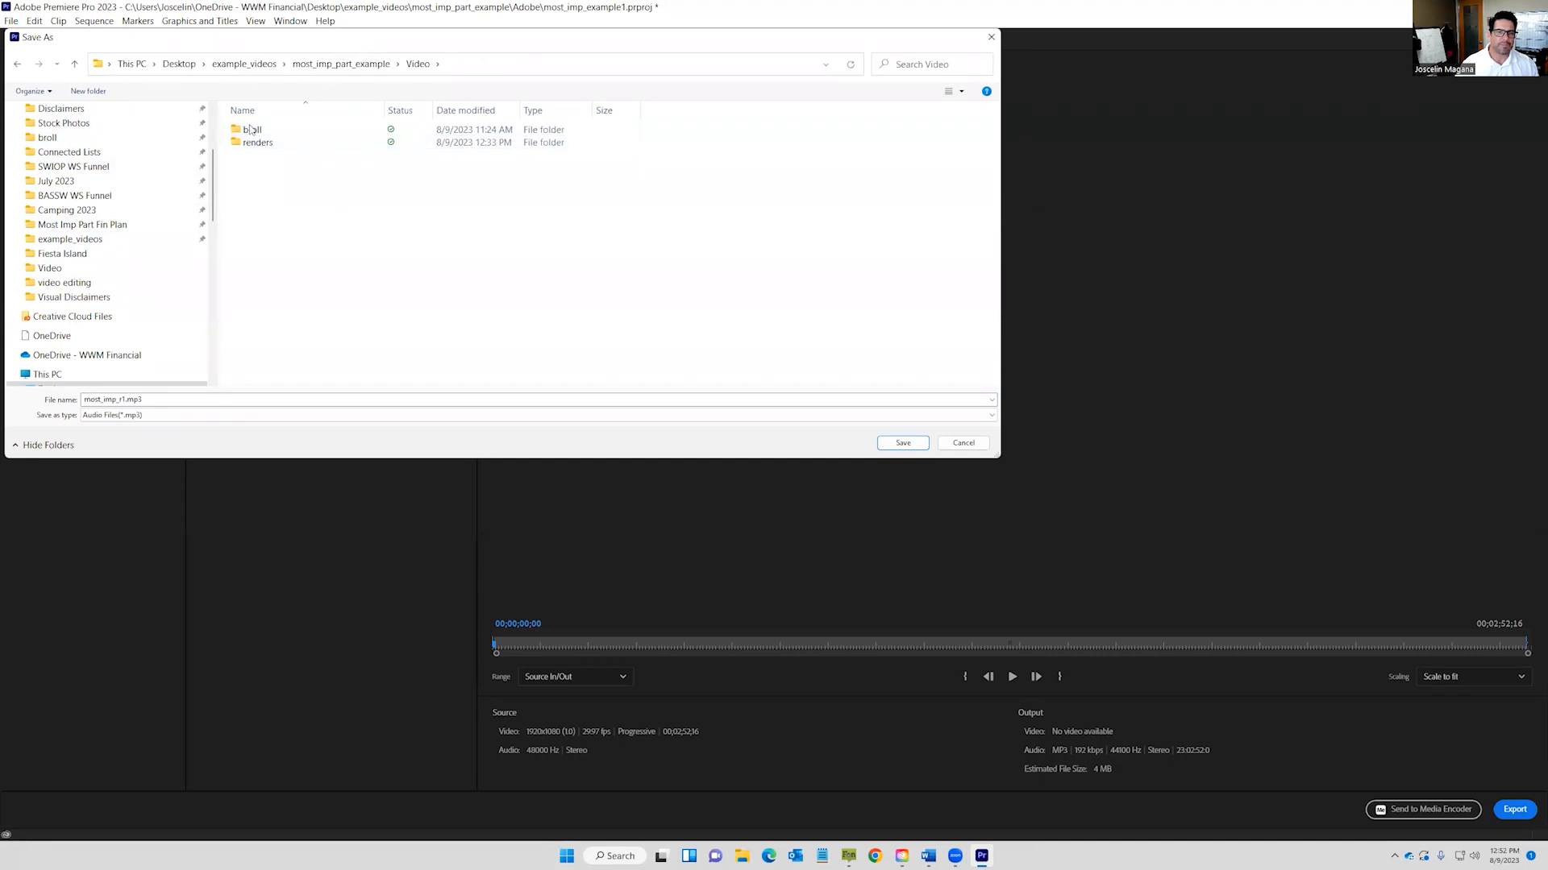
double_click(253, 144)
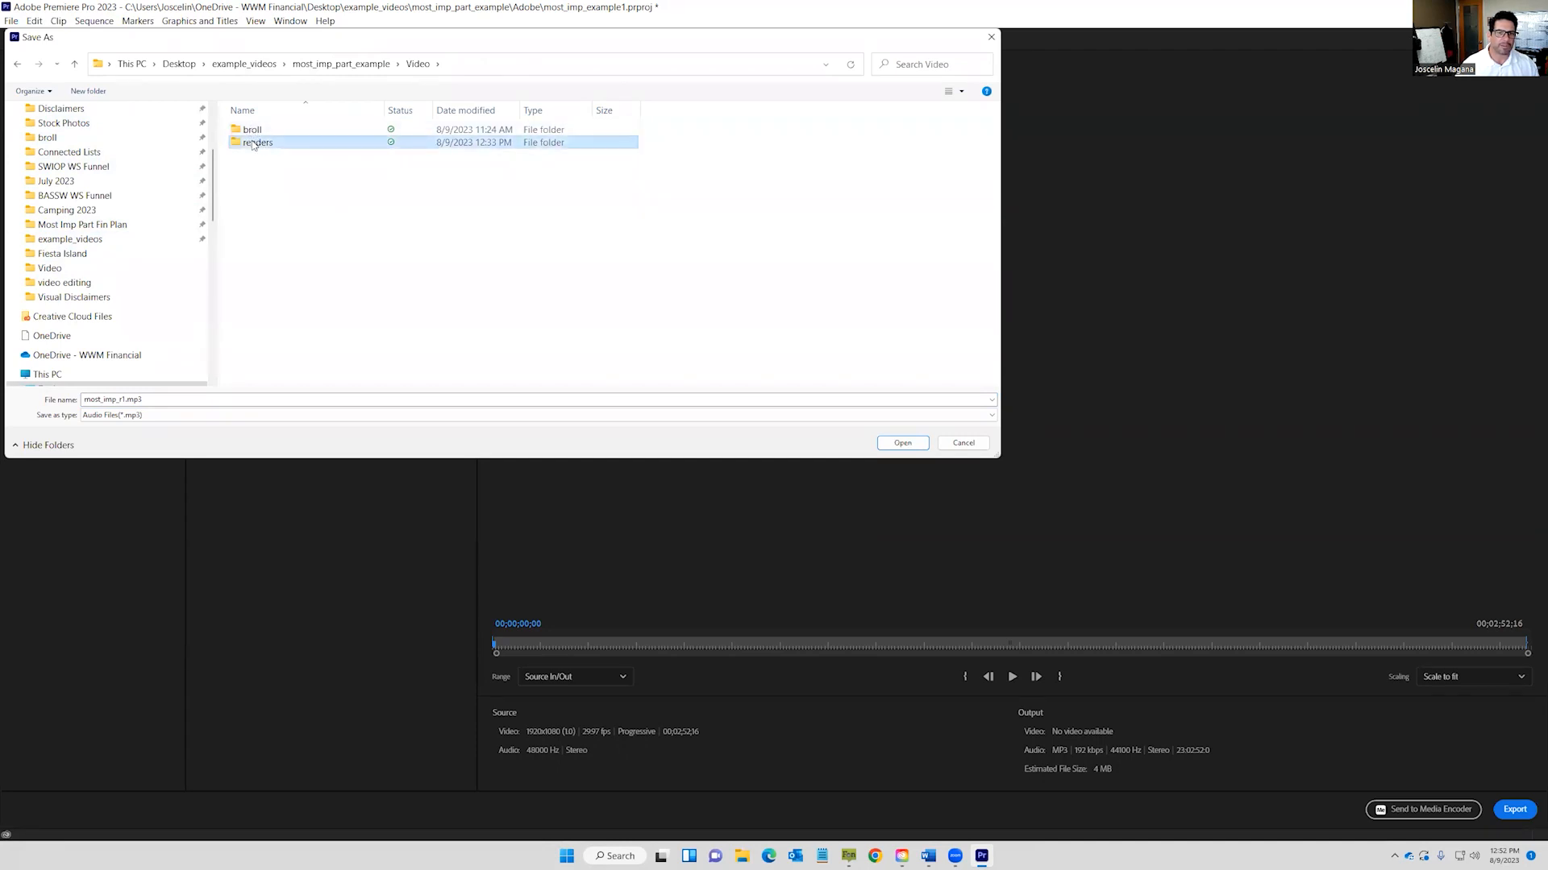
left_click(890, 448)
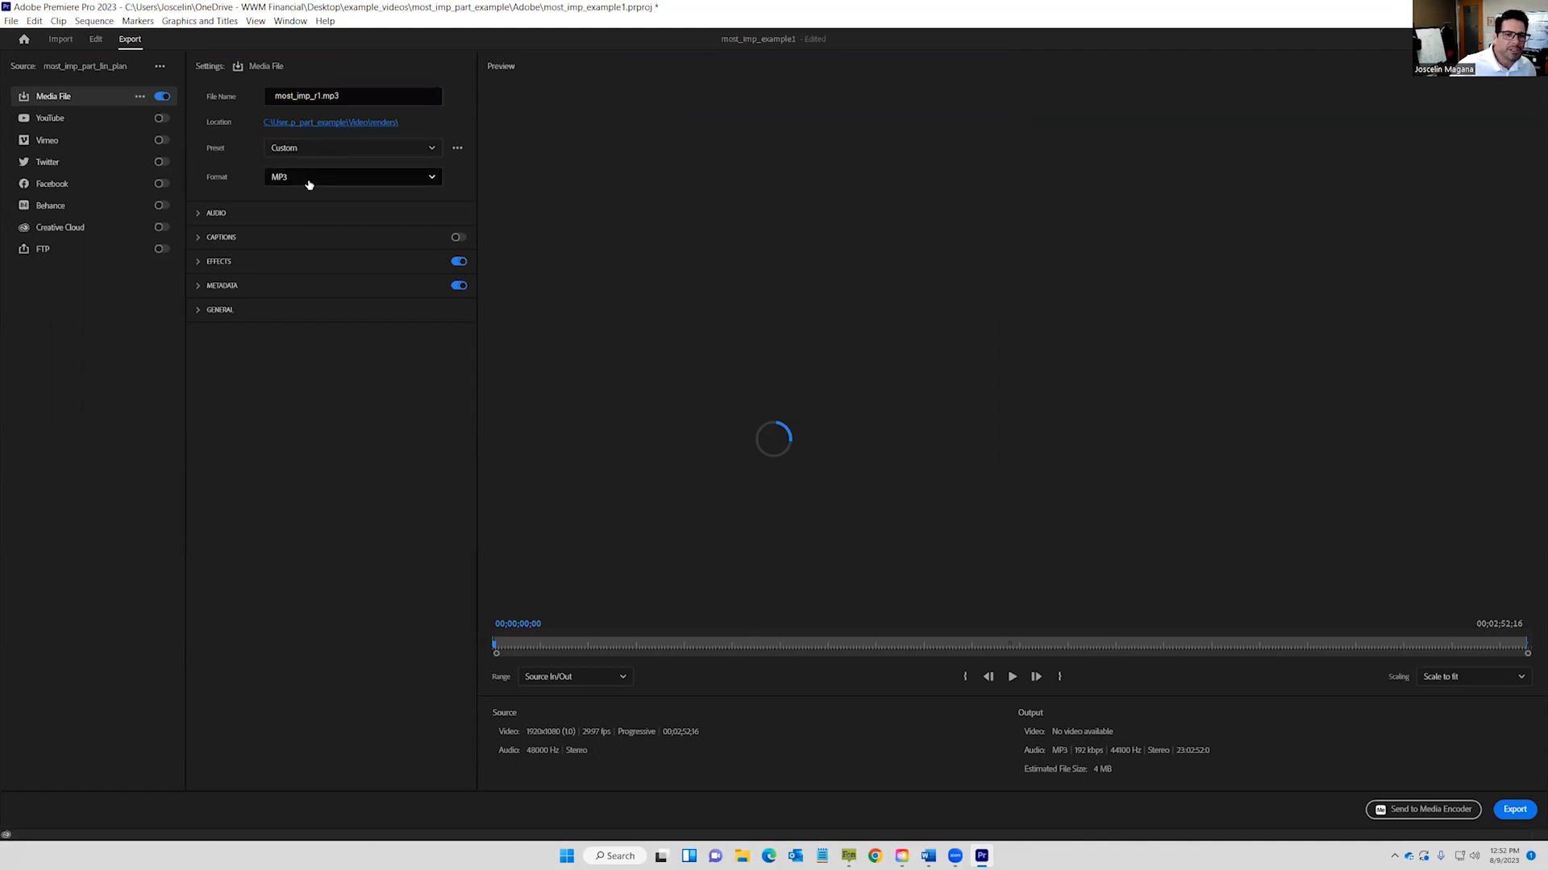
Switch the export format from MP3 to H.264 and keep the High Quality 1080p HD preset.
left_click(381, 183)
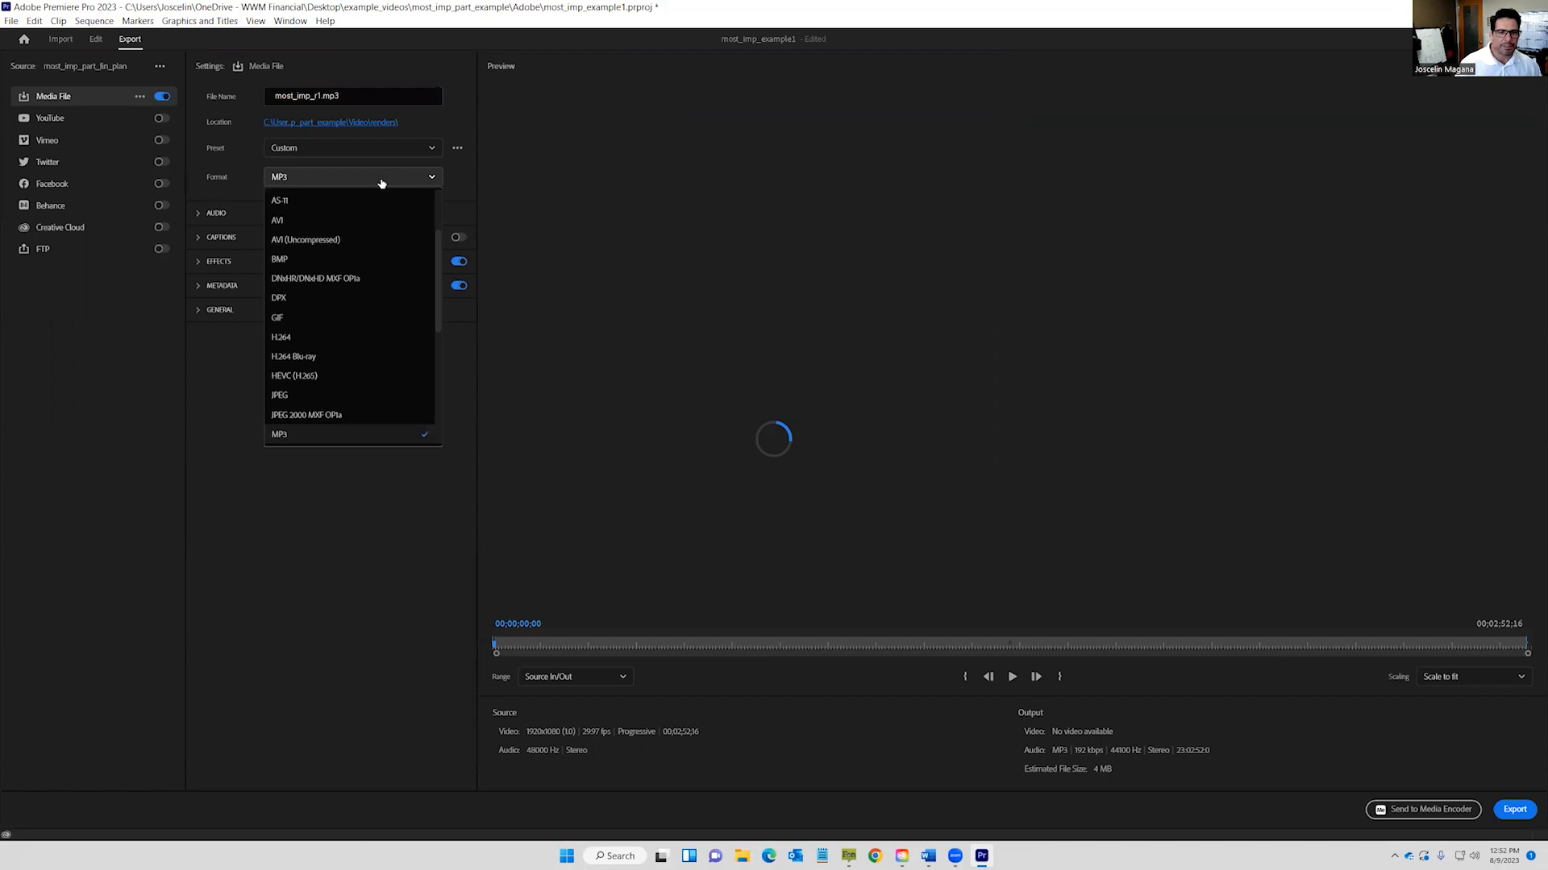
left_click(294, 338)
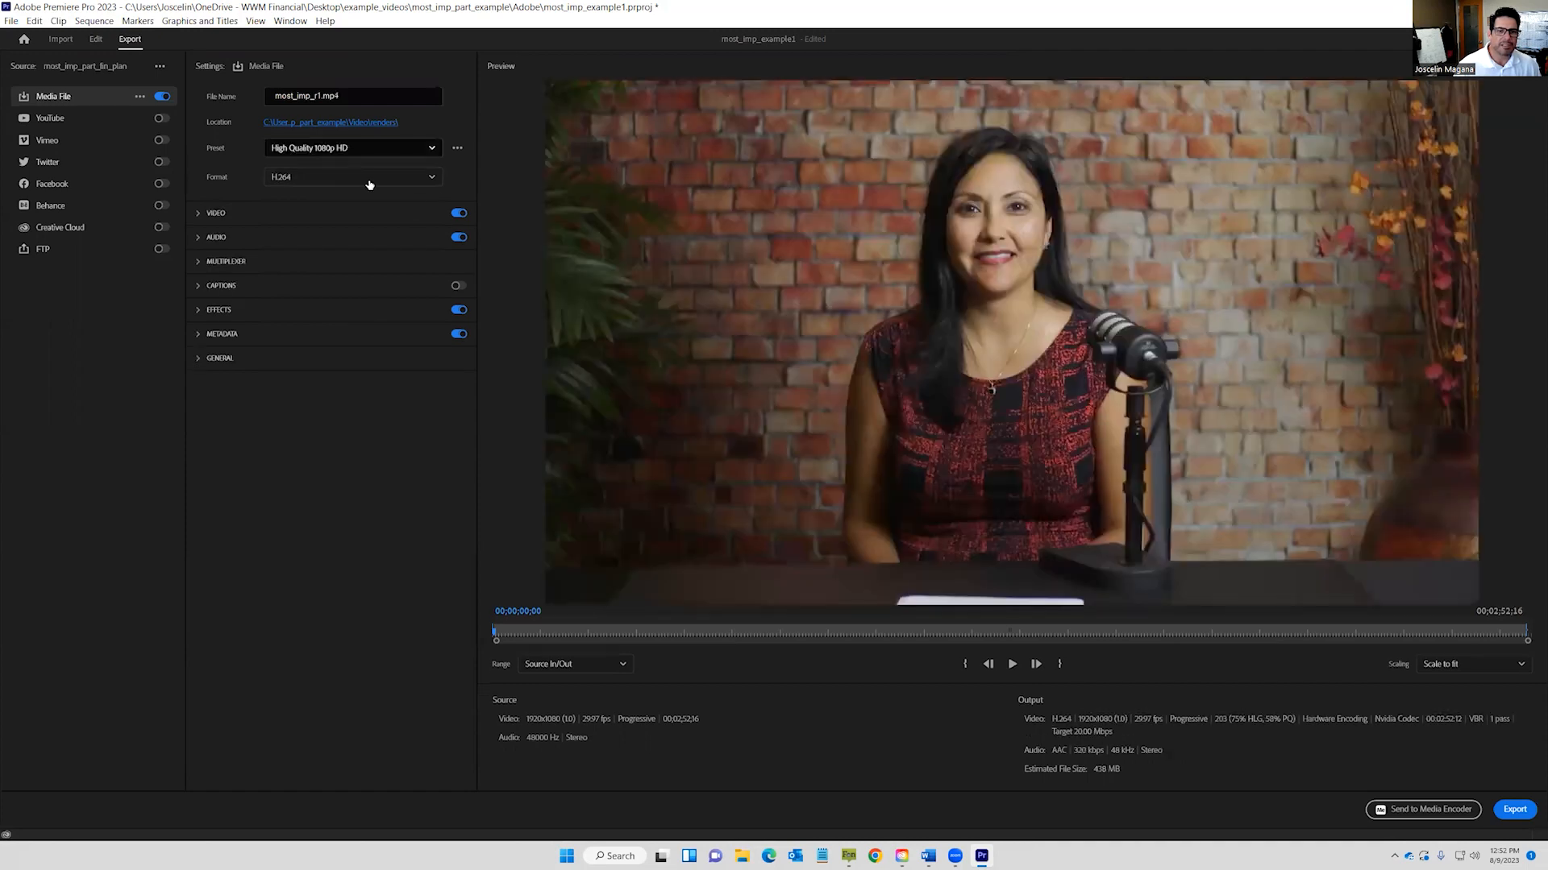
left_click(415, 149)
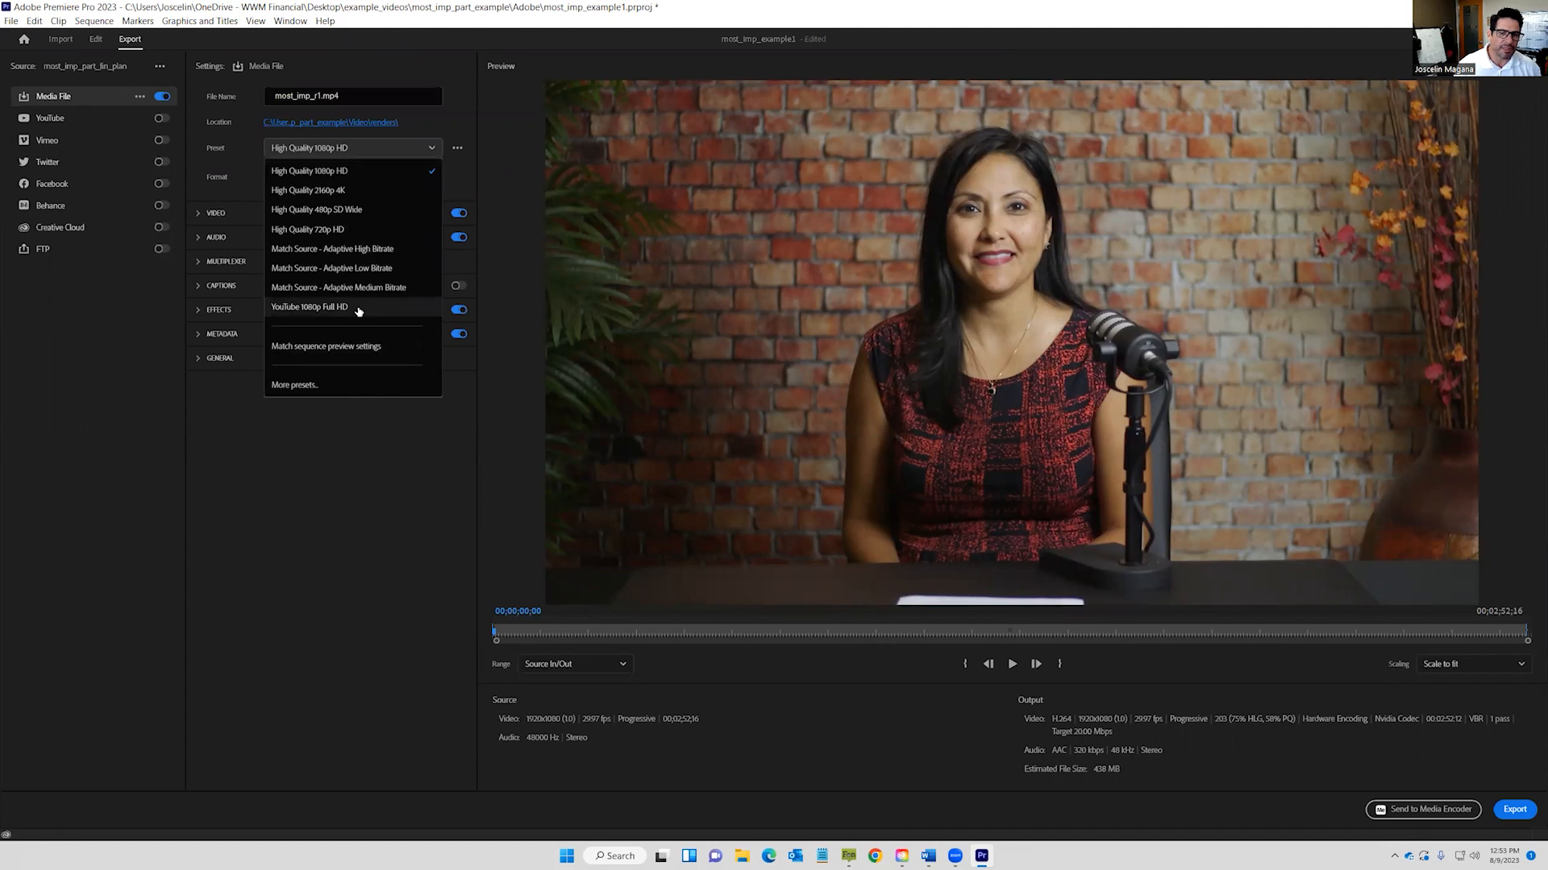
left_click(364, 172)
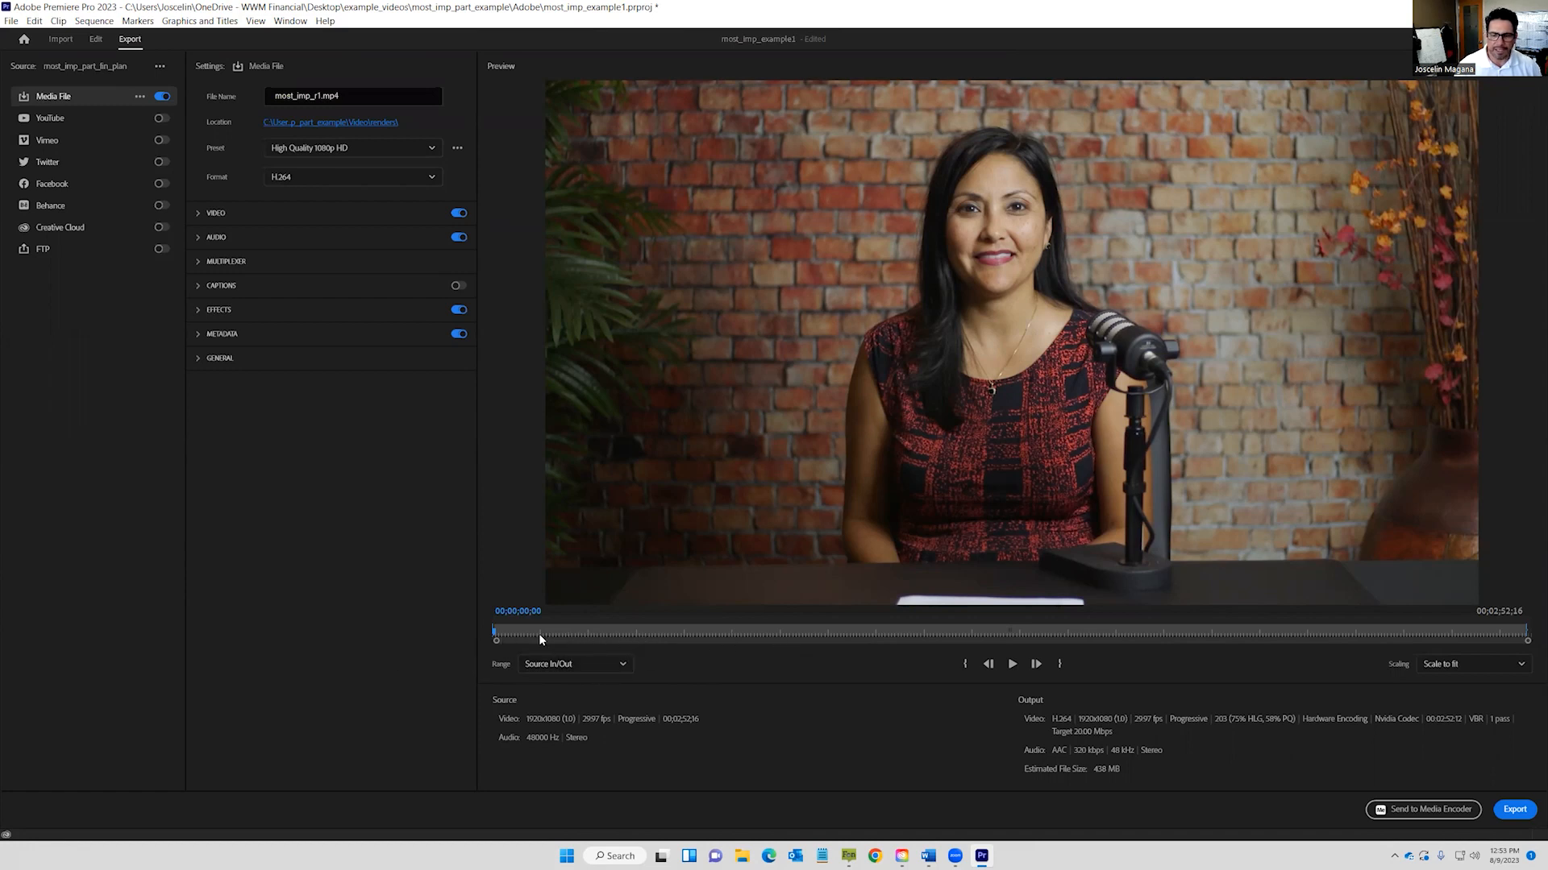
Set the export range to Entire Source and start rendering most_imp_r1.mp4.
left_click(611, 663)
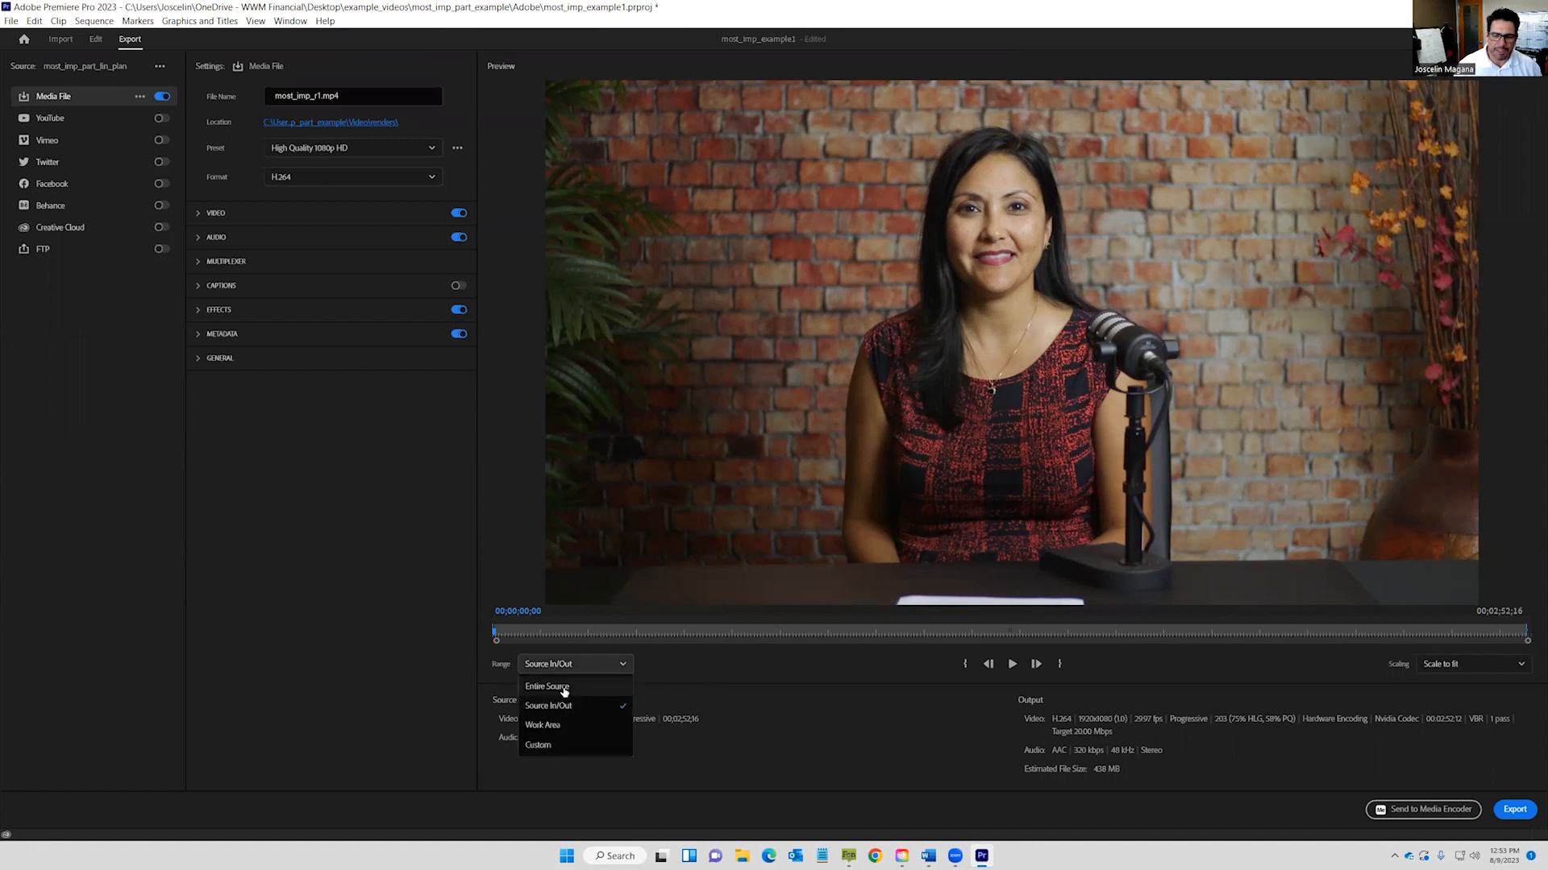
left_click(574, 690)
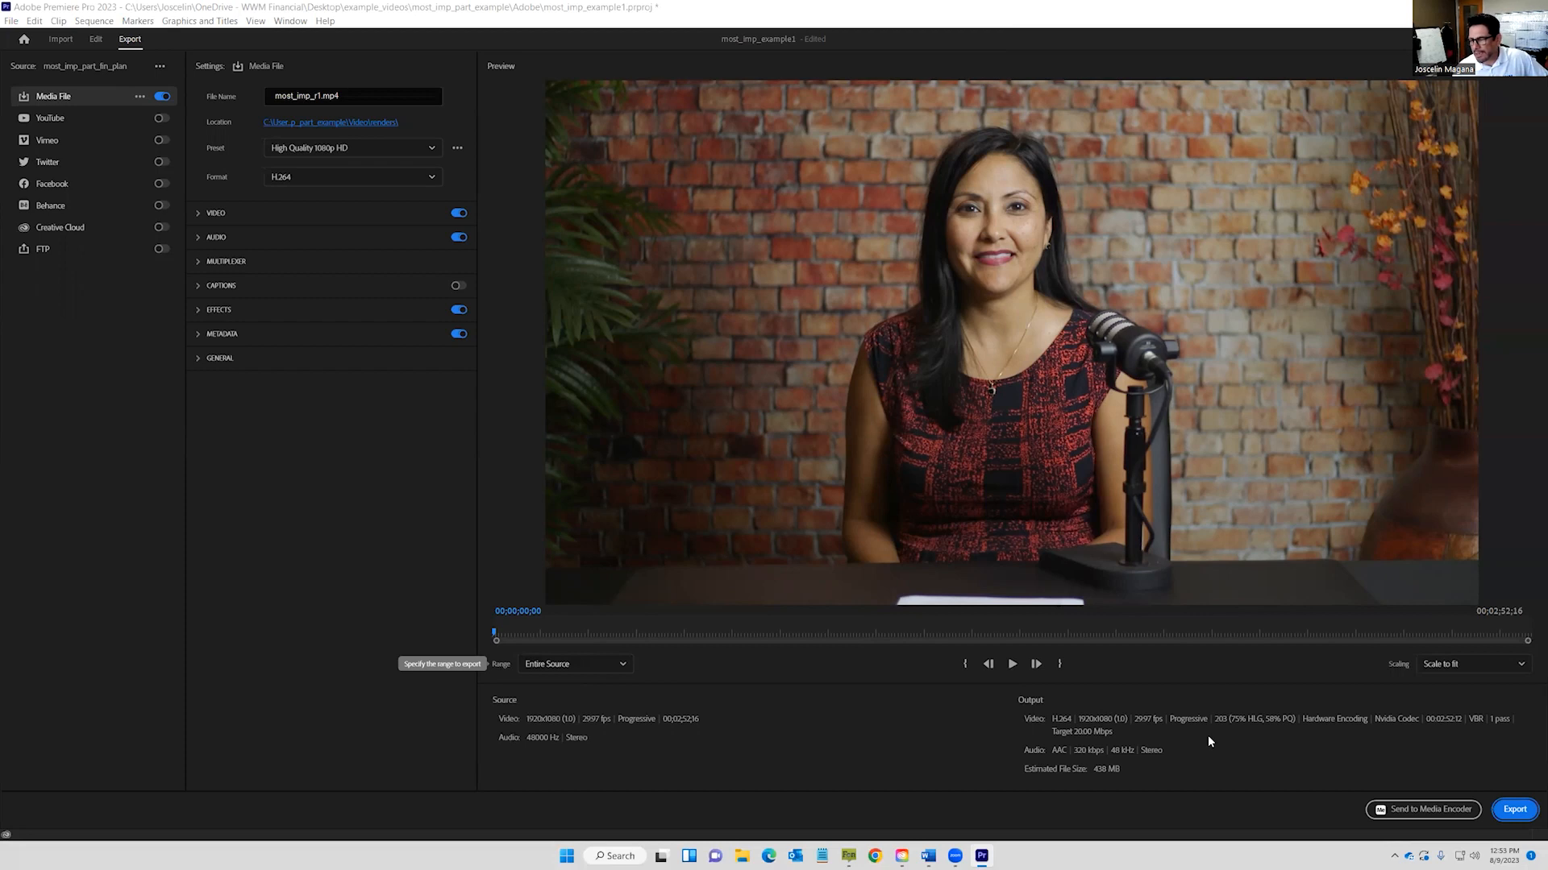
left_click(1518, 808)
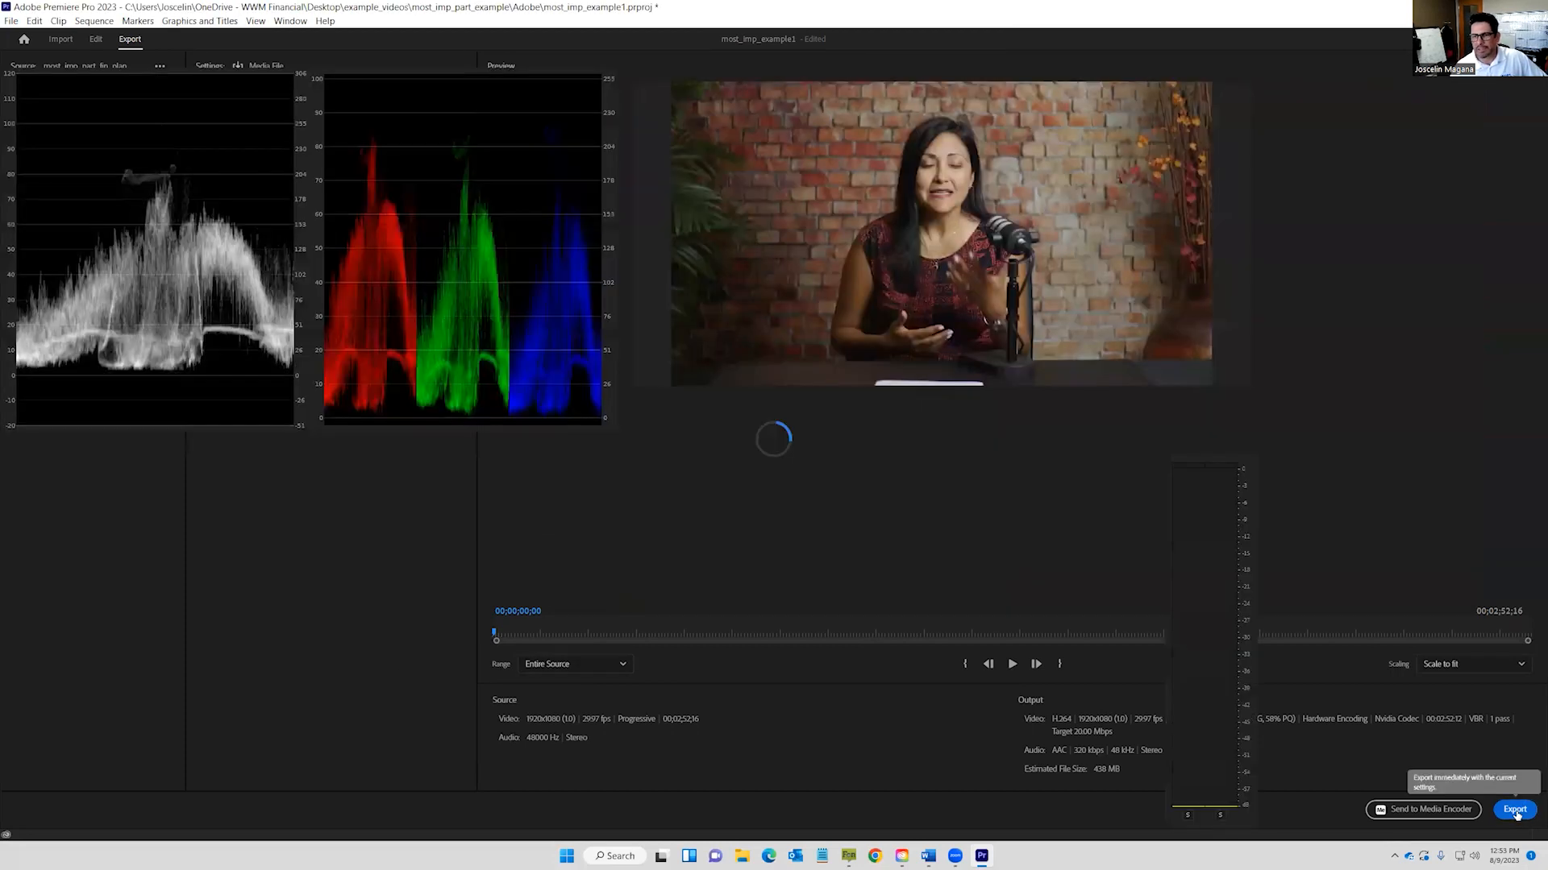